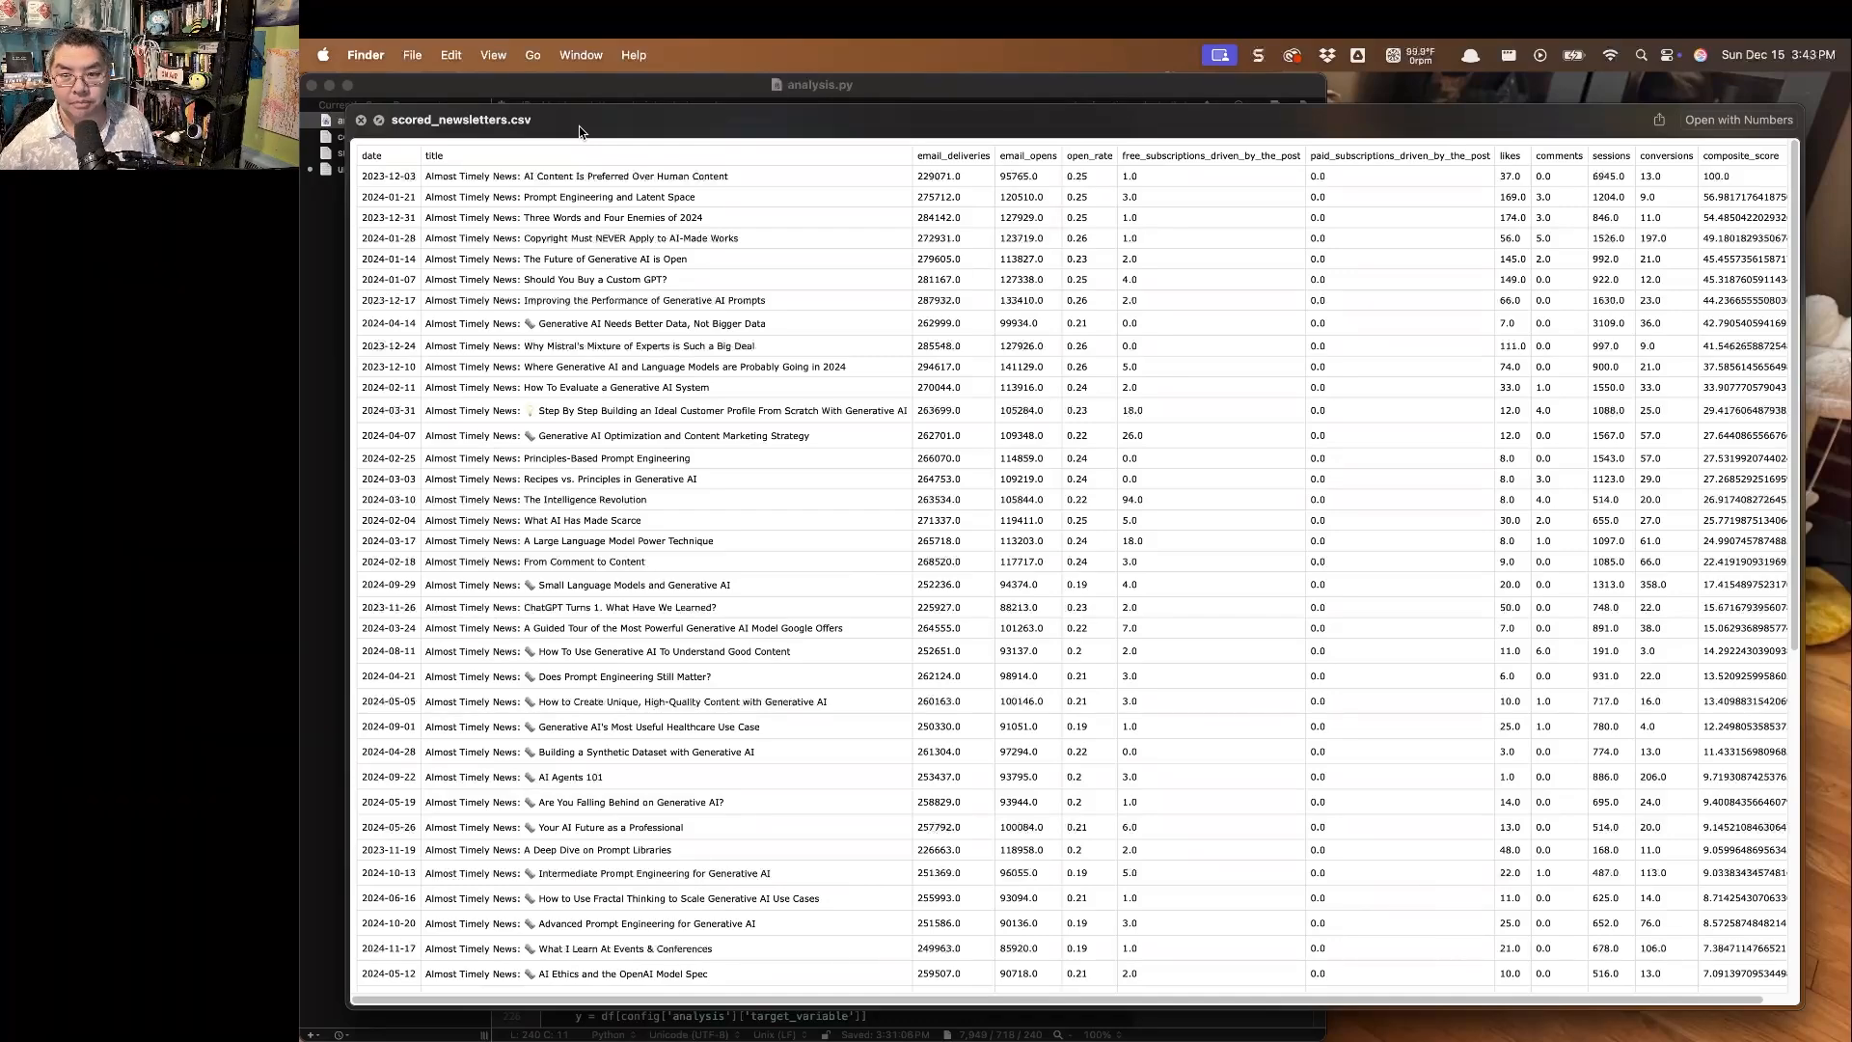
# Close the scored_newsletters.csv preview and create a folder named top5 in the newsletteranalysis folder.
pyautogui.press('space')
pyautogui.click(964, 553)
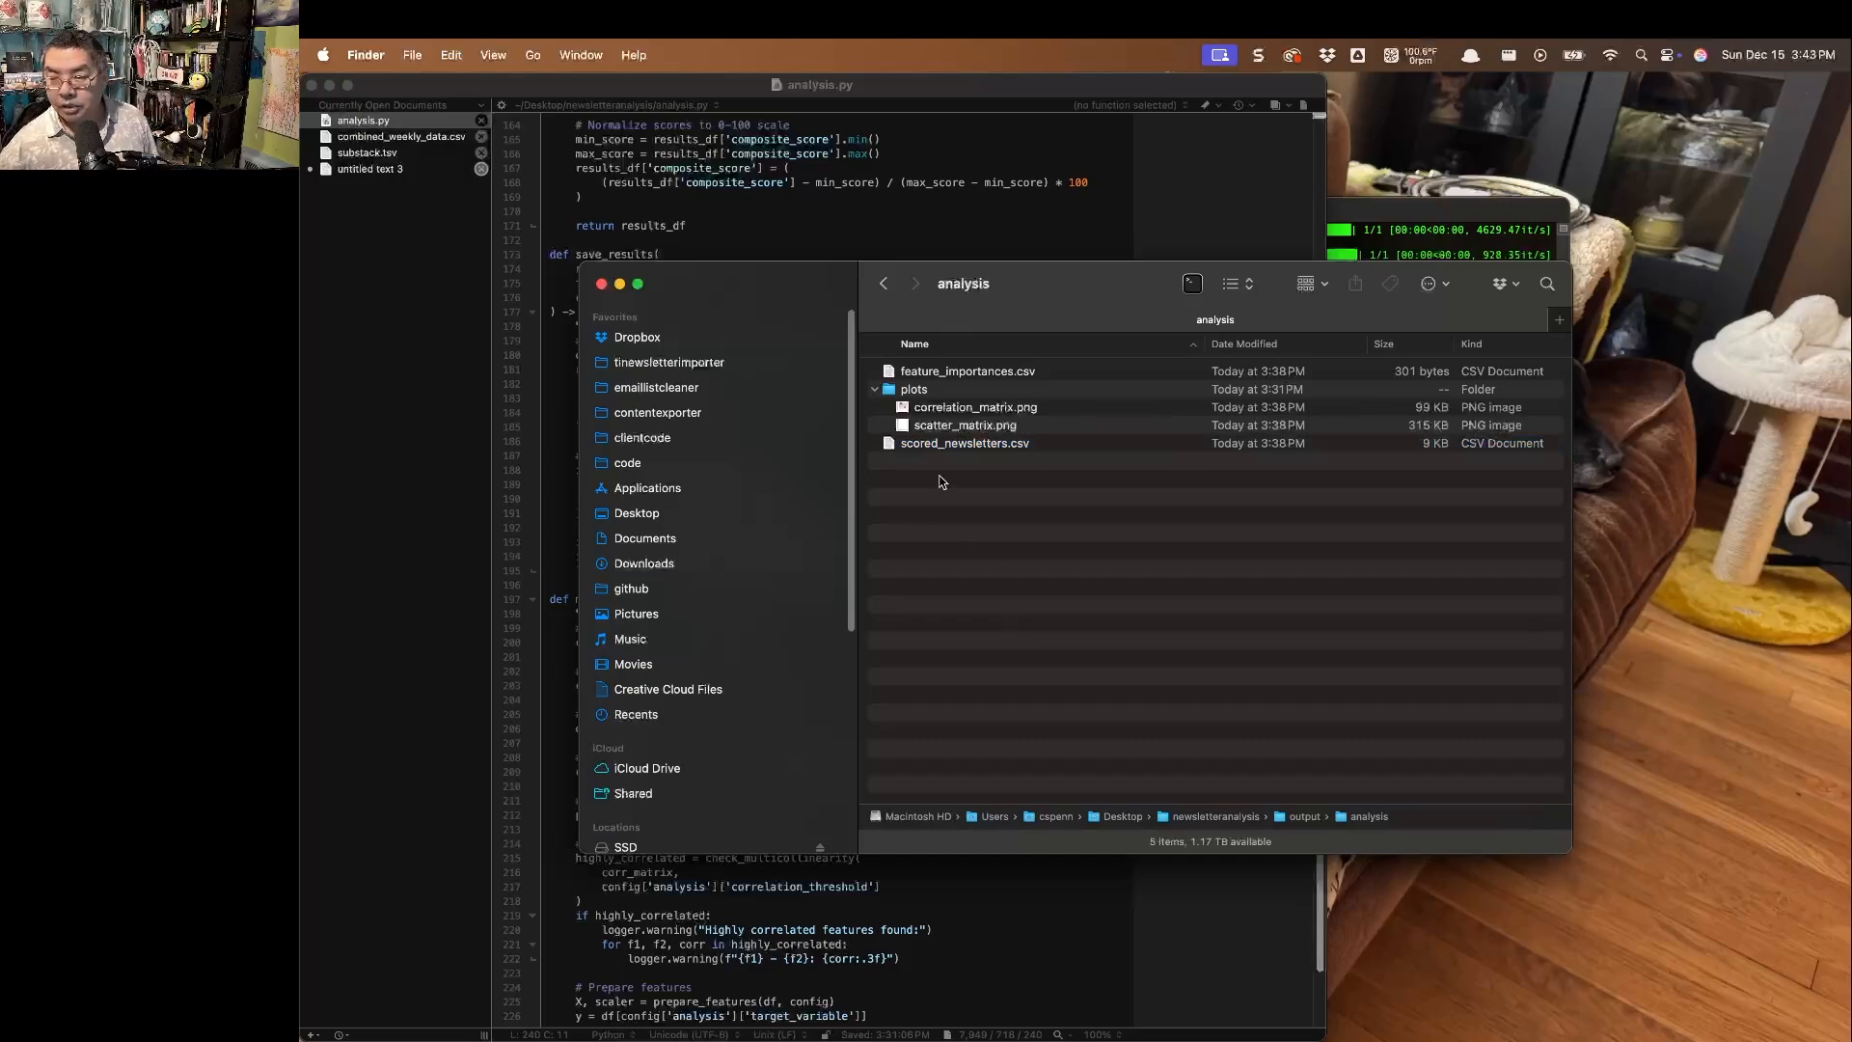
pyautogui.click(883, 283)
pyautogui.press('super+shift+n')
pyautogui.write('top5')
pyautogui.press('Return')
# Create two more folders in newsletteranalysis named bottom5 and everythingelse.
pyautogui.press('super+shift+n')
pyautogui.write('bottom5')
pyautogui.press('Return')
pyautogui.press('super+shift+n')
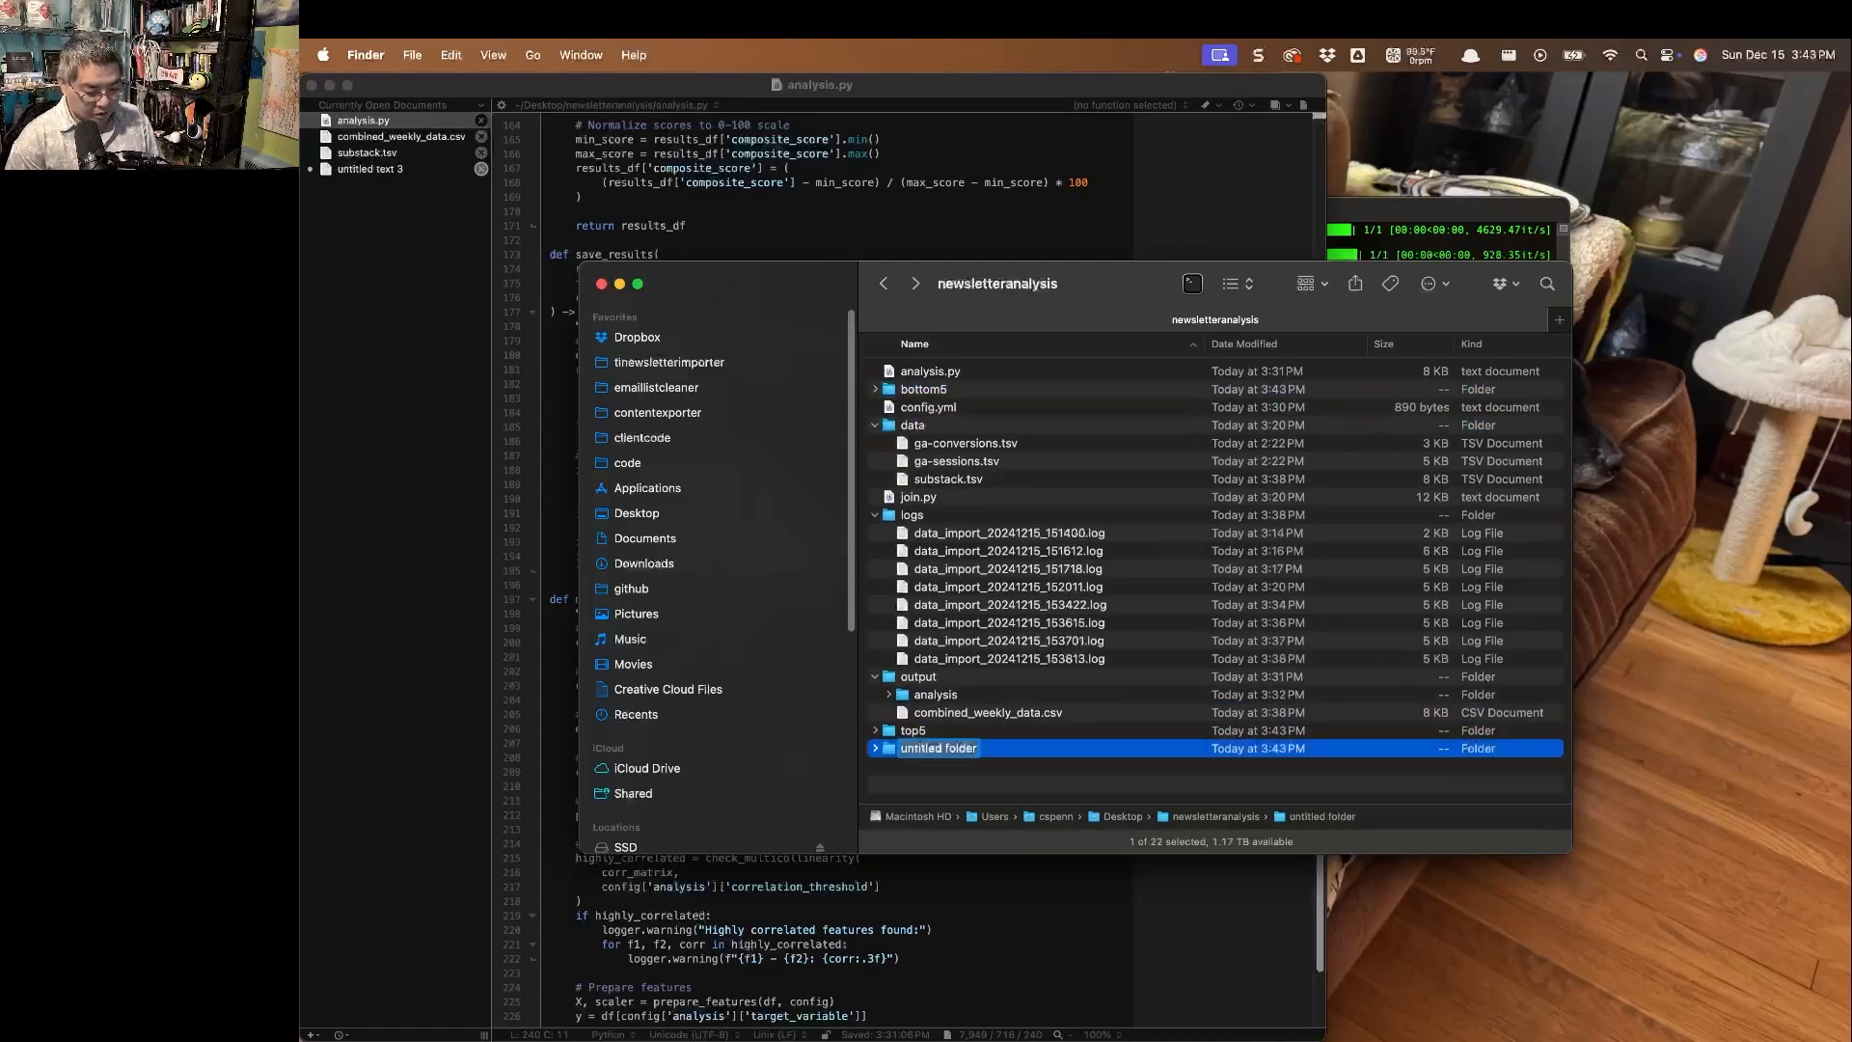
pyautogui.write('everythingelse')
pyautogui.press('Return')
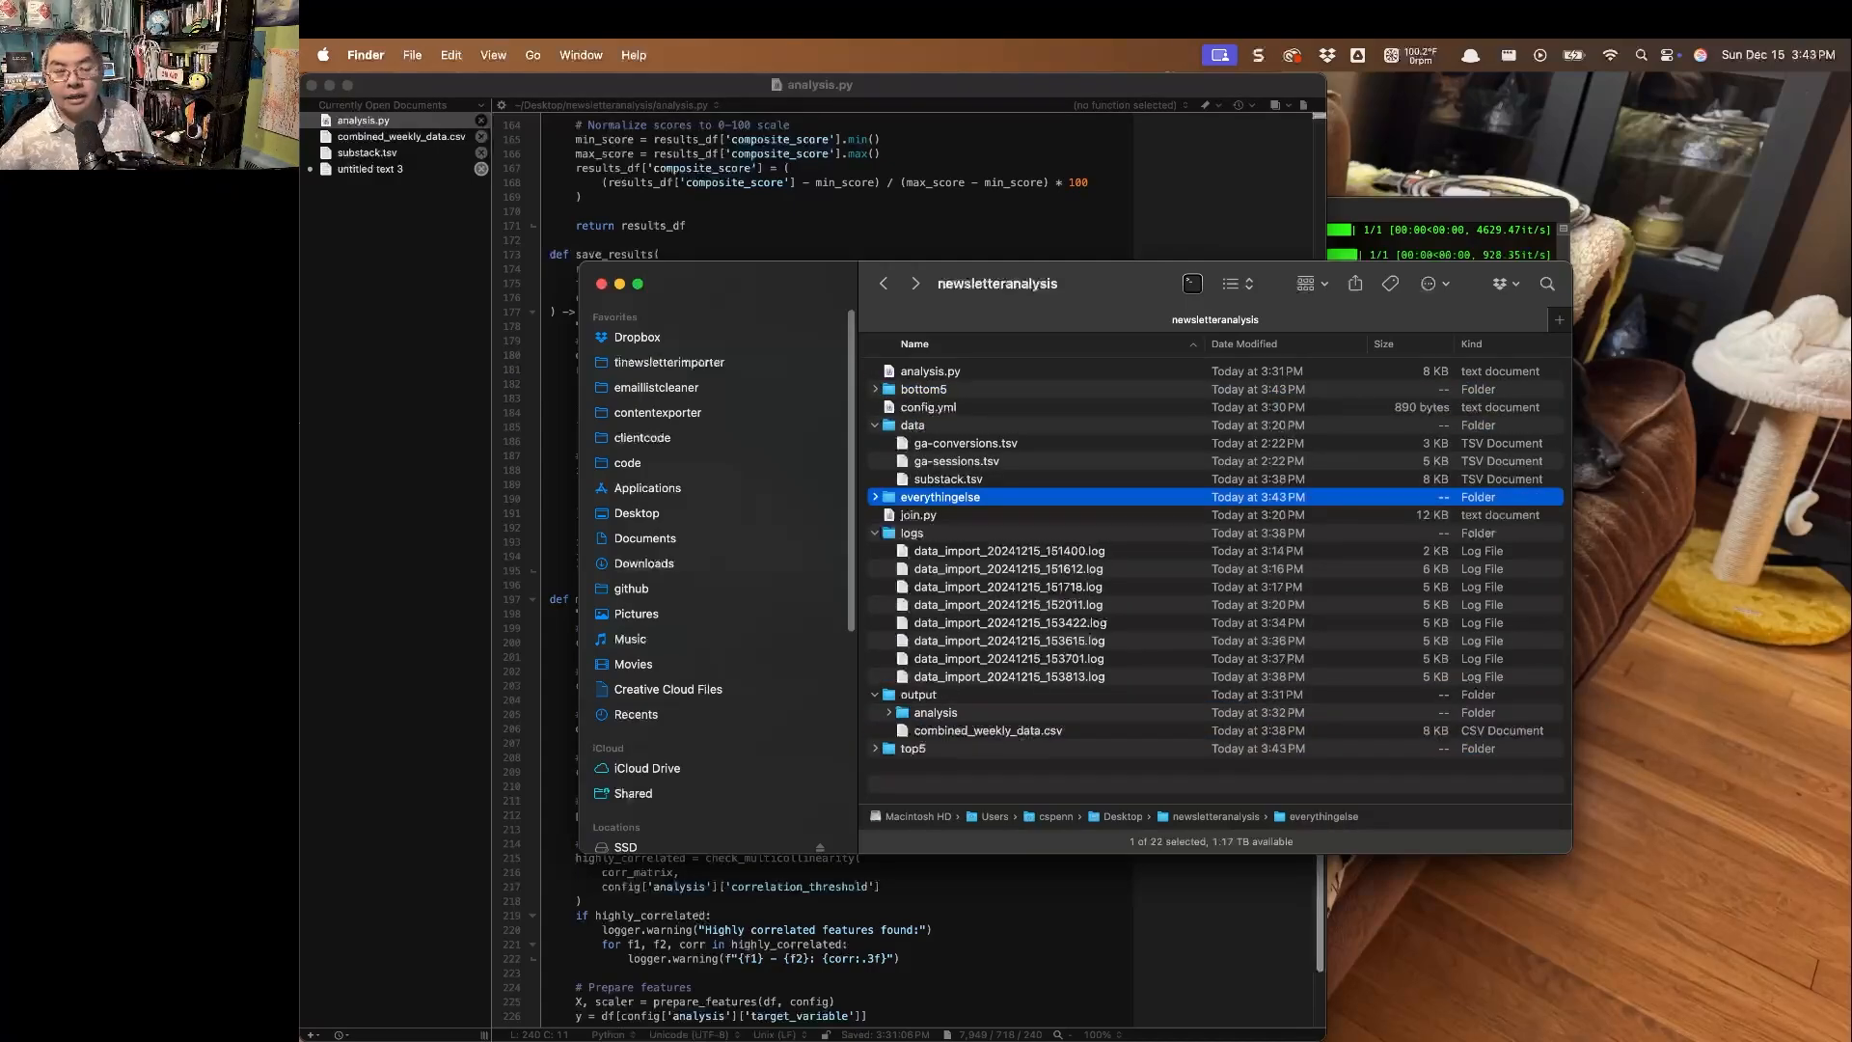
# Open scored_newsletters.csv from the output/analysis folder in Microsoft Excel and switch to it.
pyautogui.click(994, 730)
pyautogui.click(956, 714)
pyautogui.doubleClick(955, 714)
pyautogui.click(977, 448)
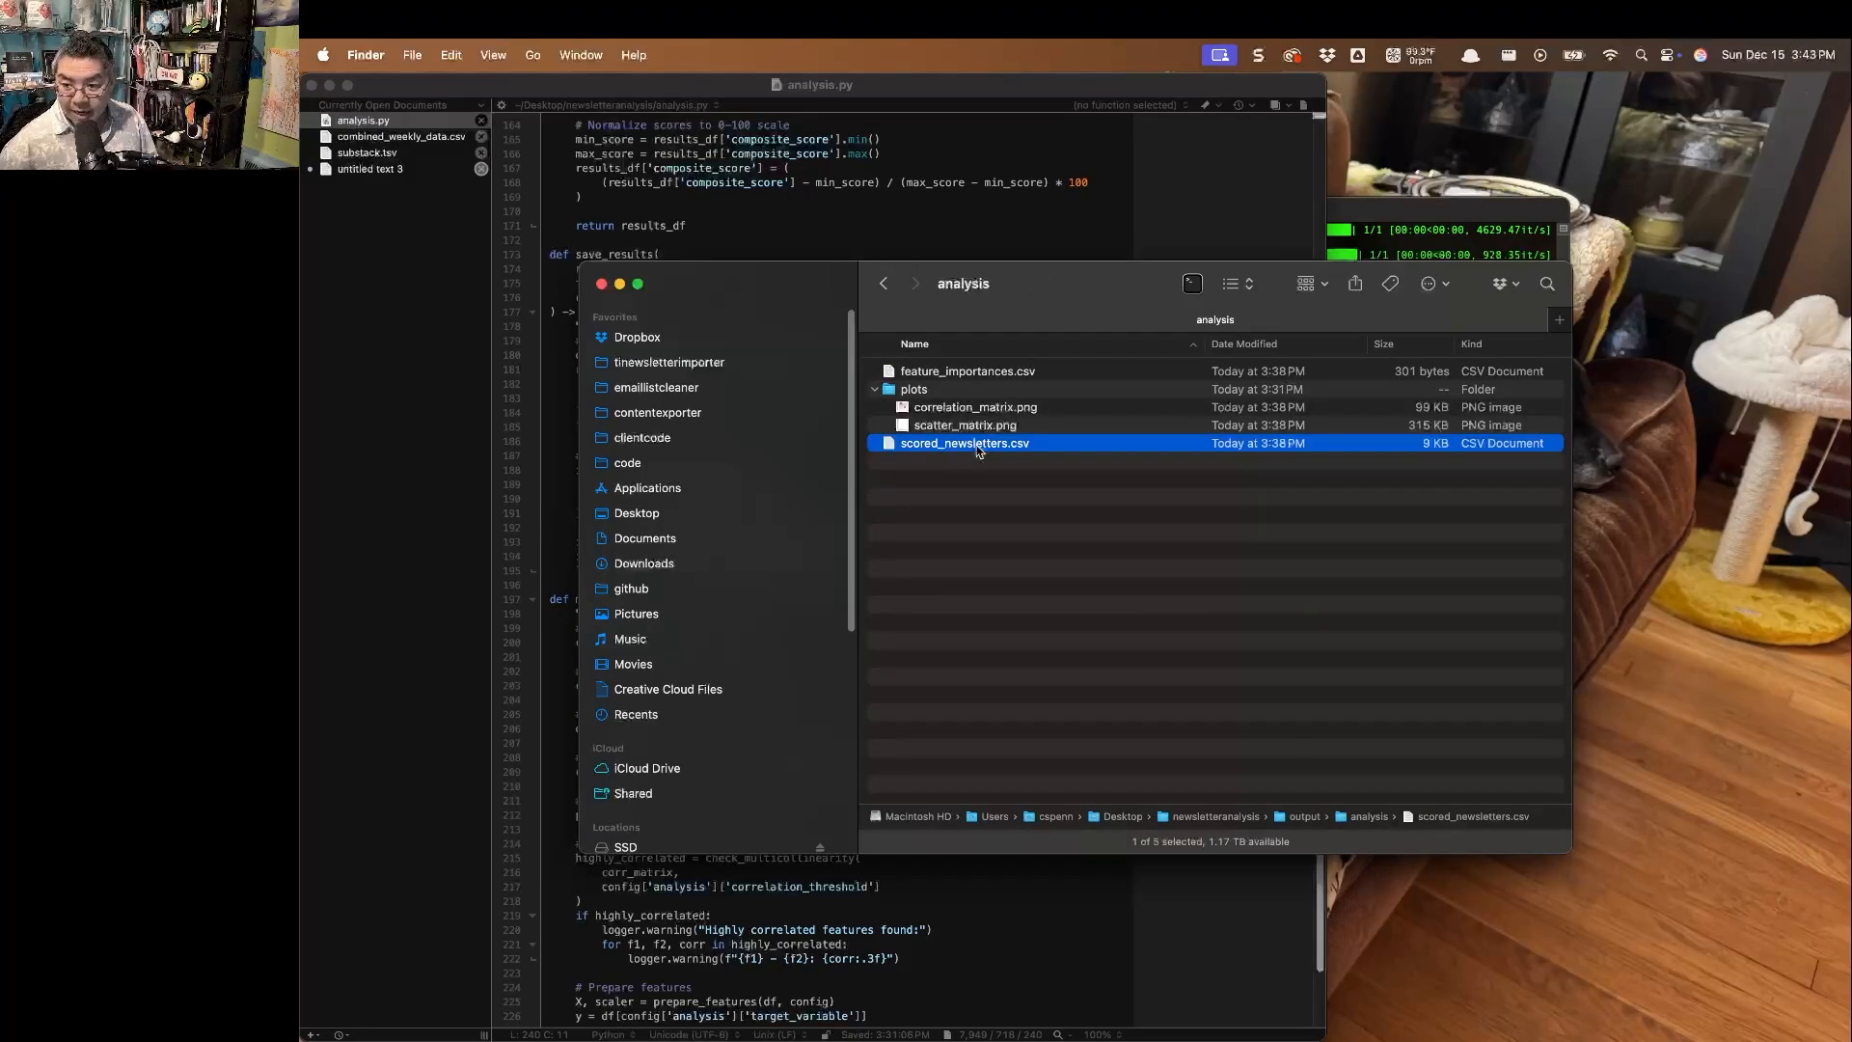
pyautogui.rightClick(977, 448)
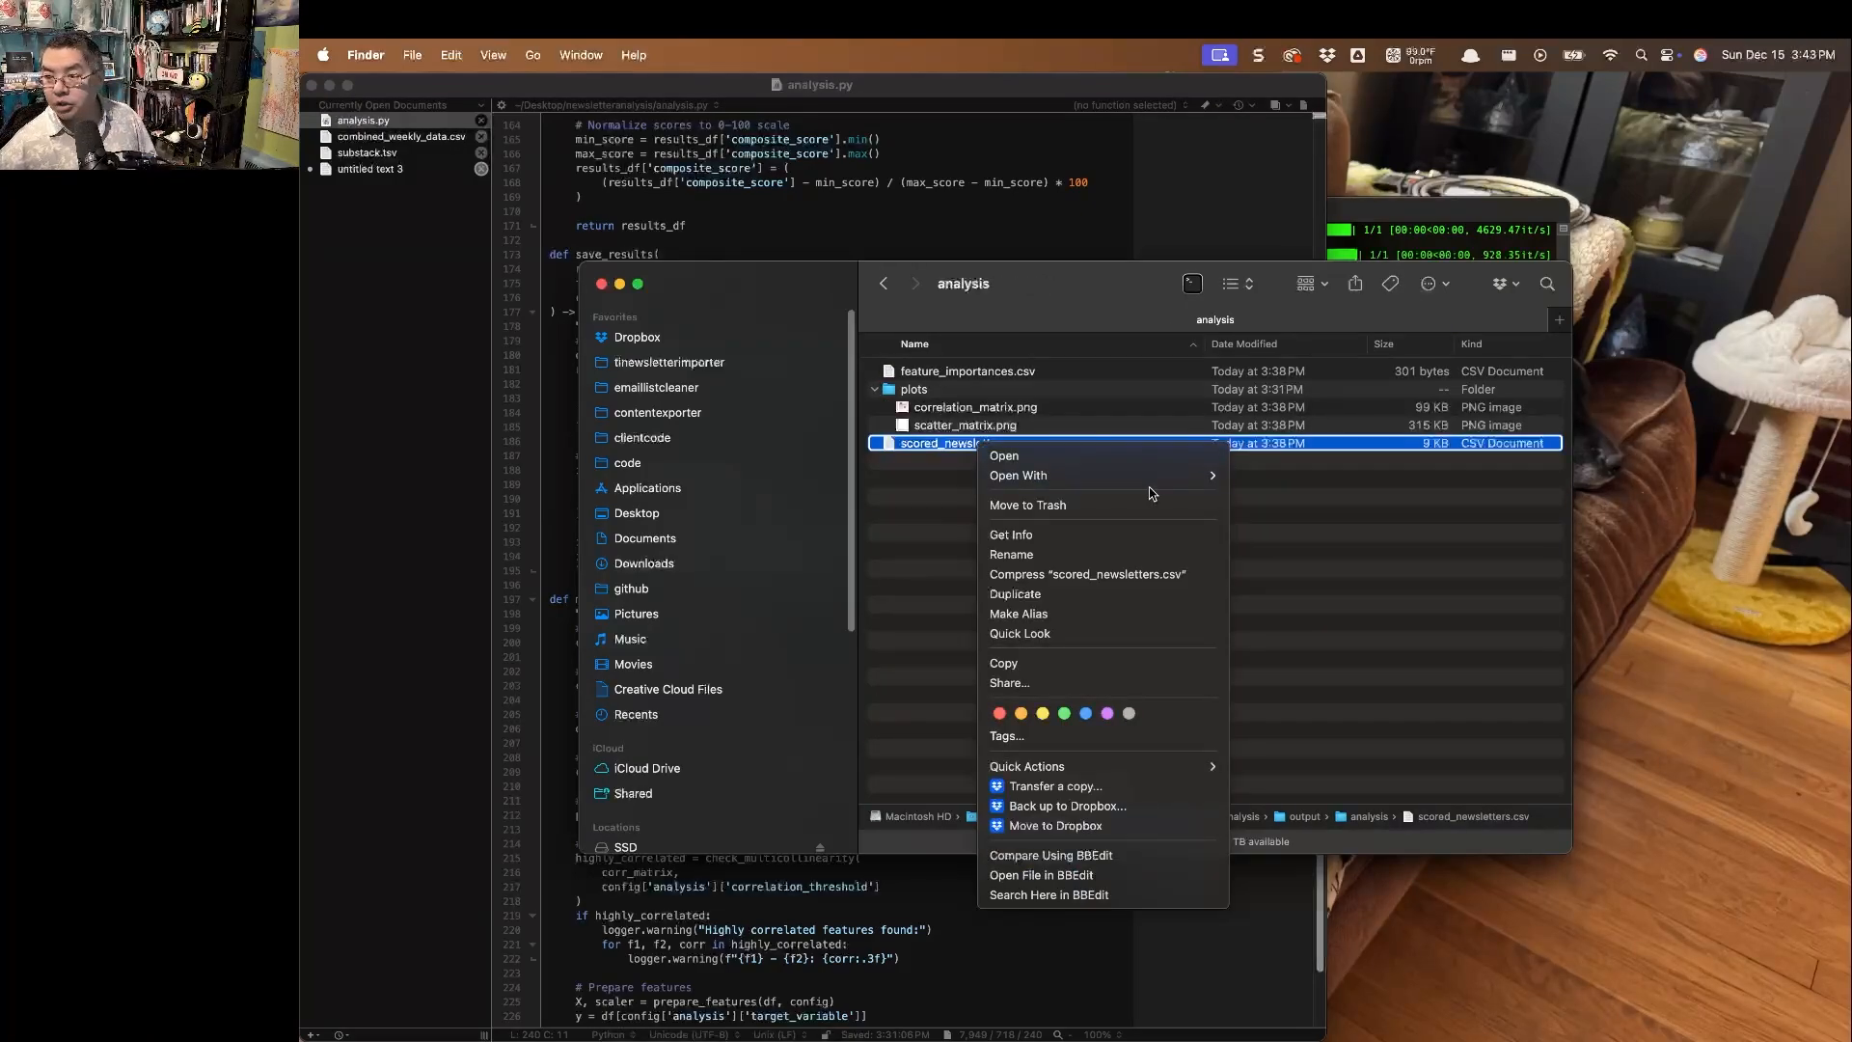
pyautogui.moveTo(1196, 476)
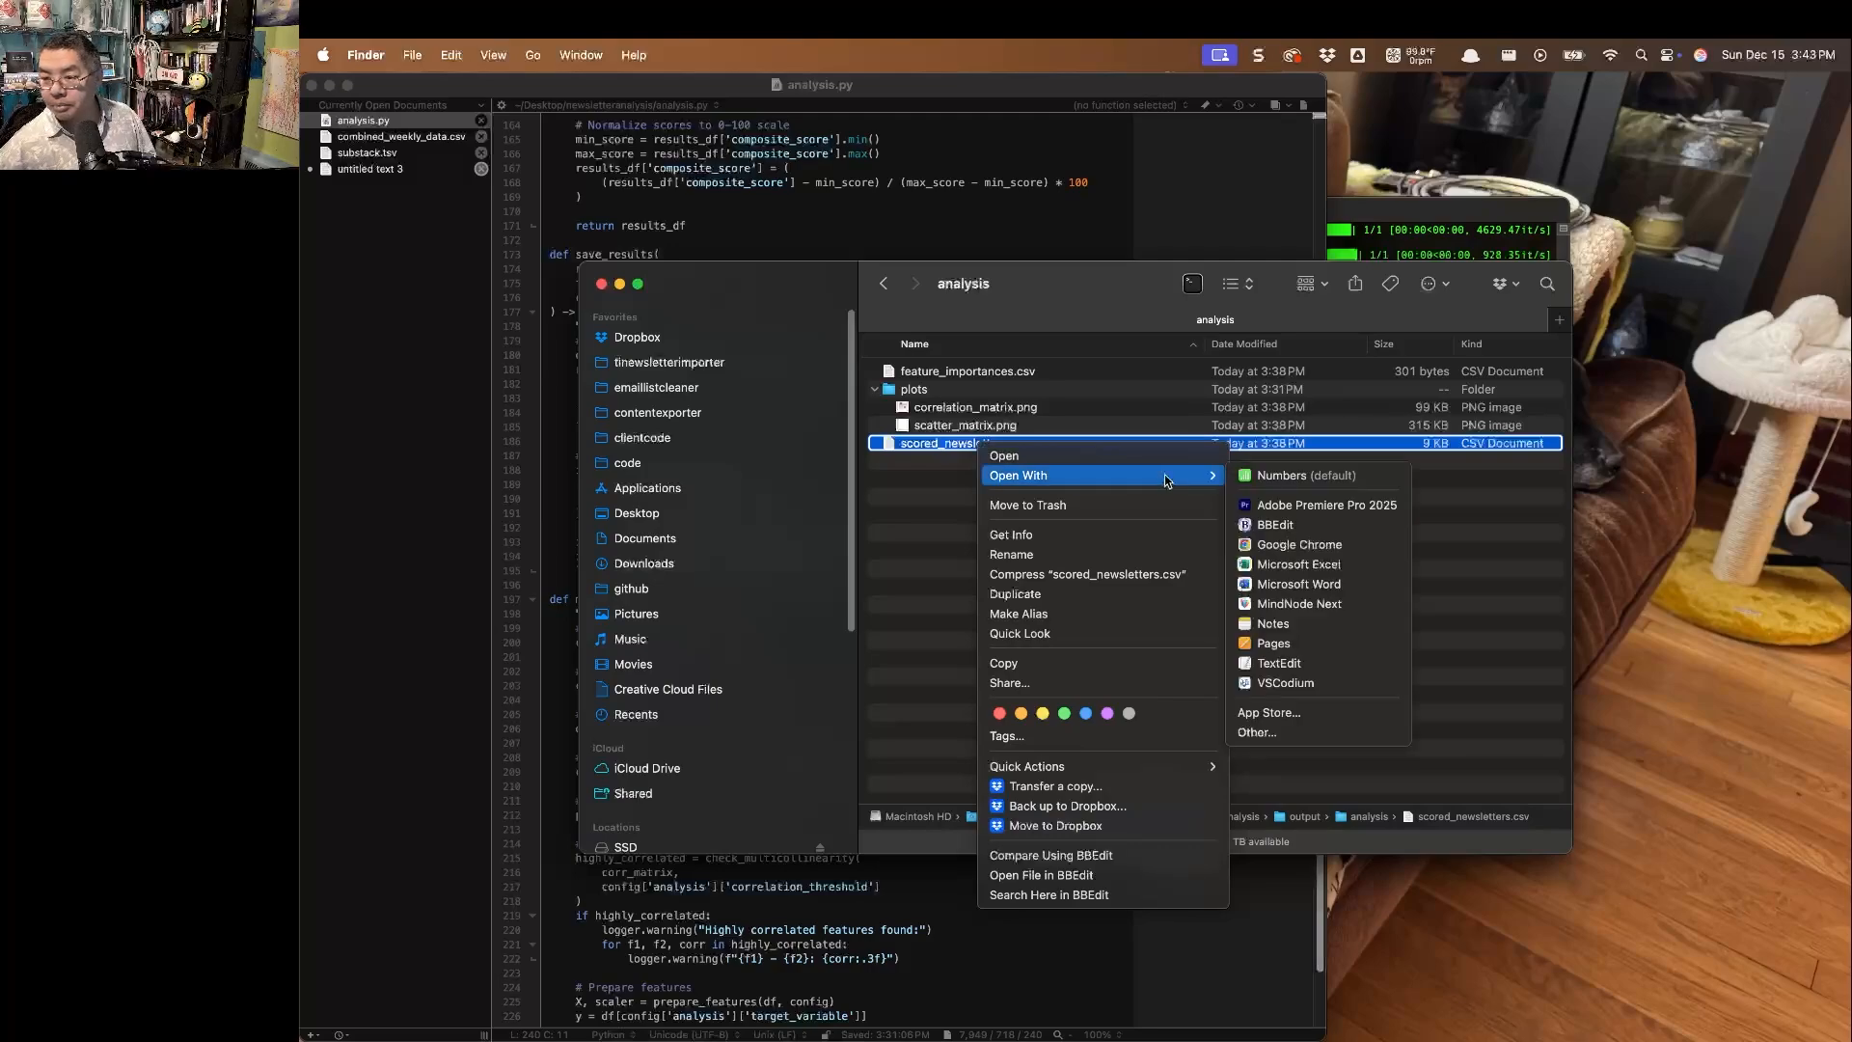
pyautogui.click(1368, 568)
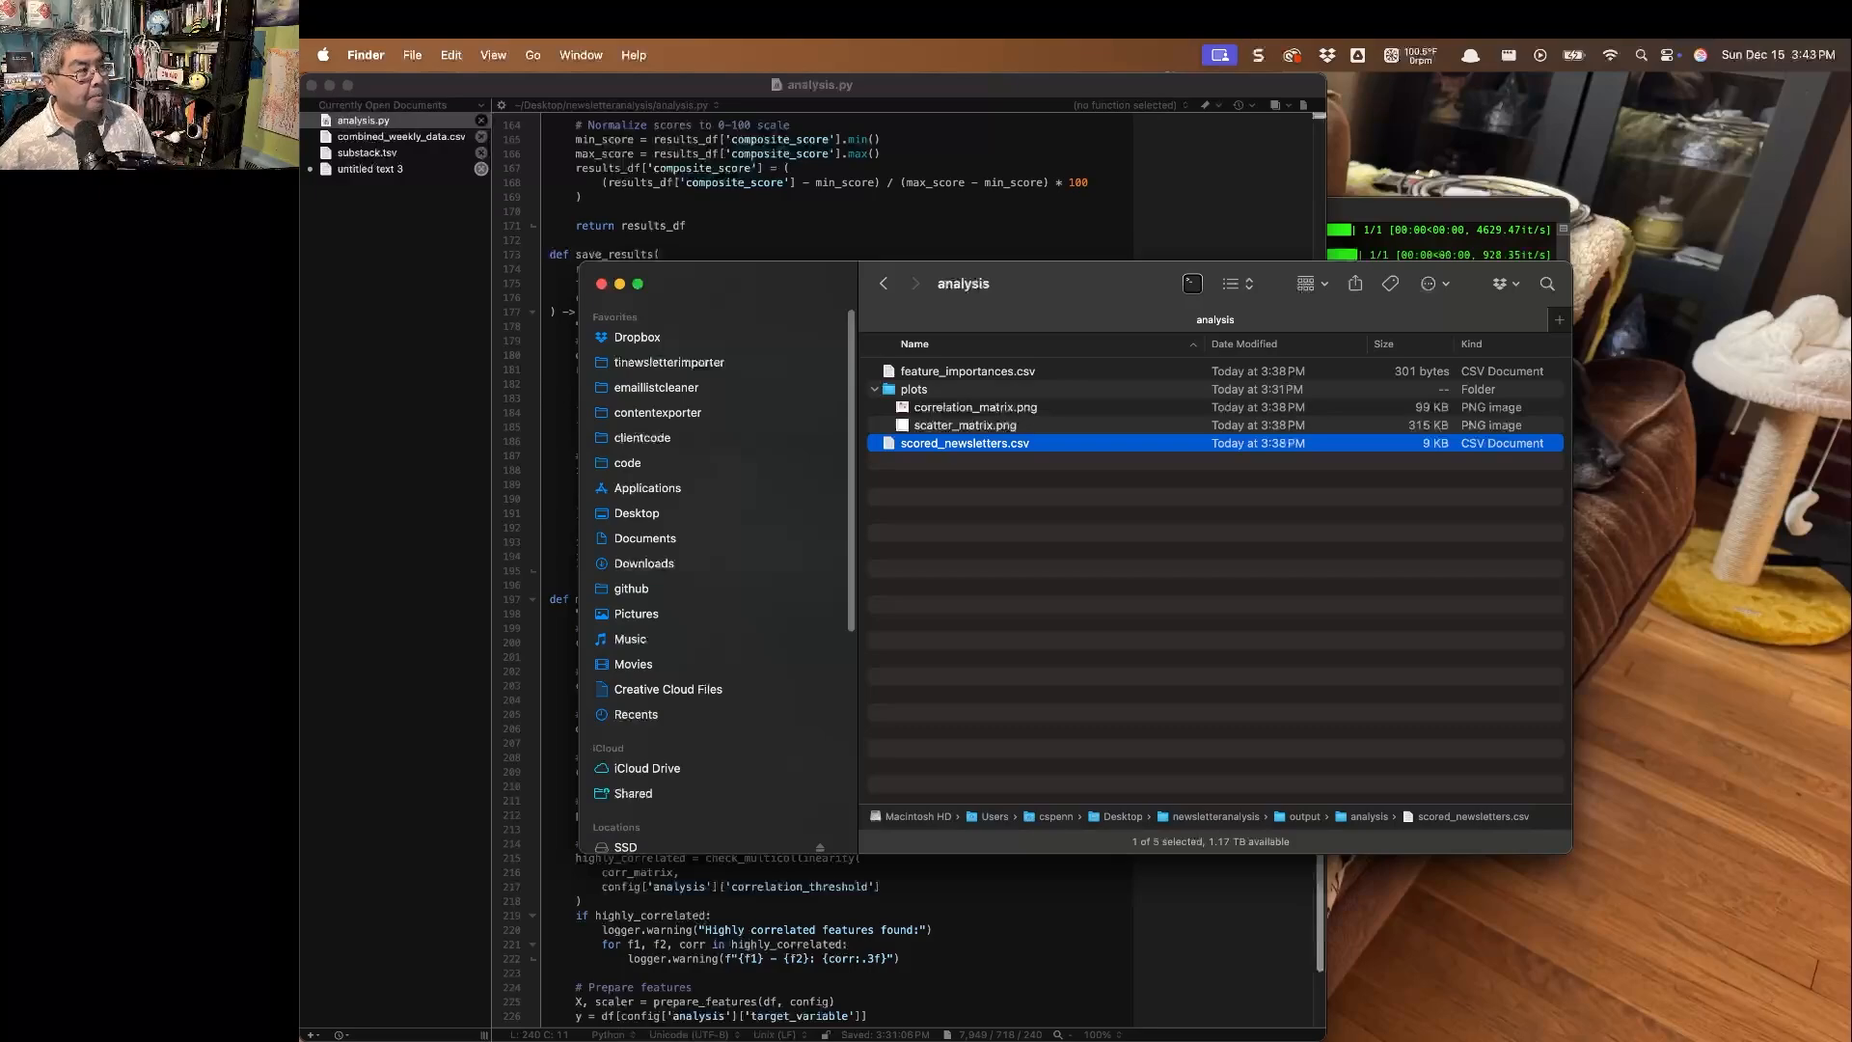
pyautogui.press('super+Tab')
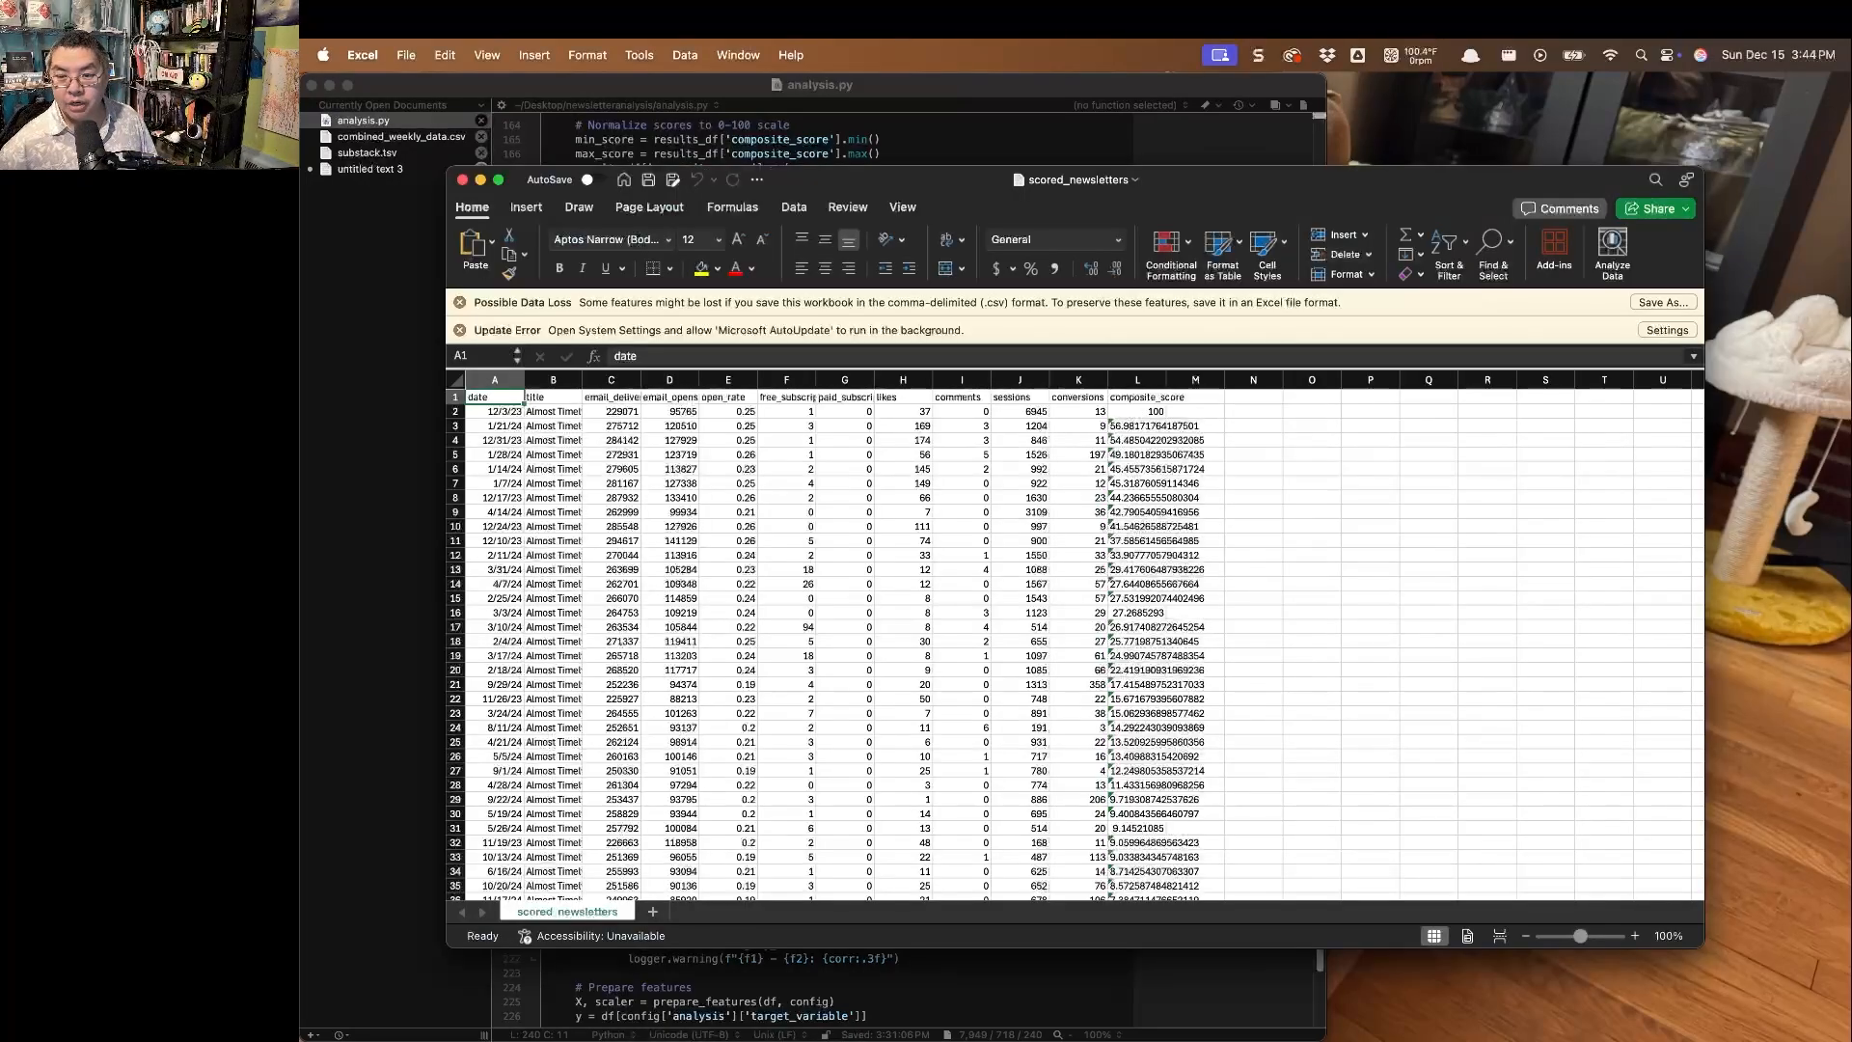
# Maximize the spreadsheet window and widen the date and title columns until the full newsletter titles are readable.
pyautogui.hotkey('ctrl', 'alt', 'Return')
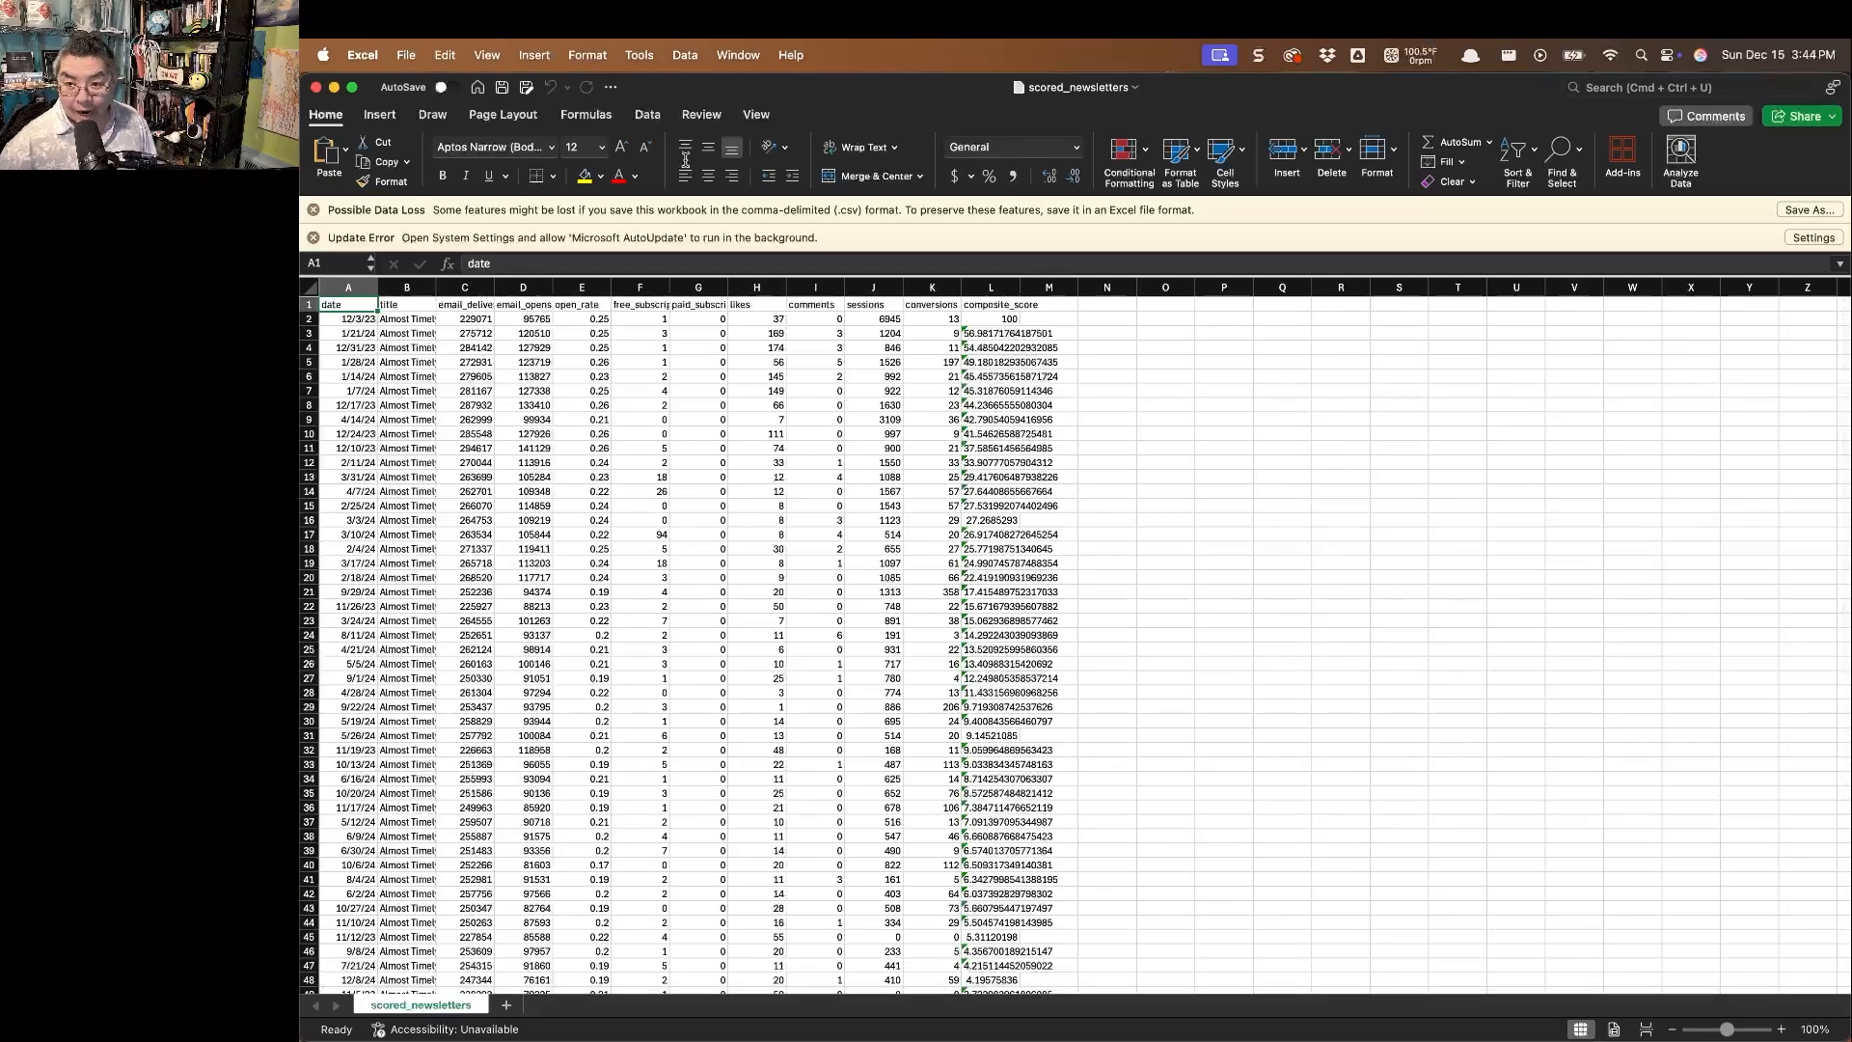
pyautogui.moveTo(438, 288); pyautogui.dragTo(632, 288)
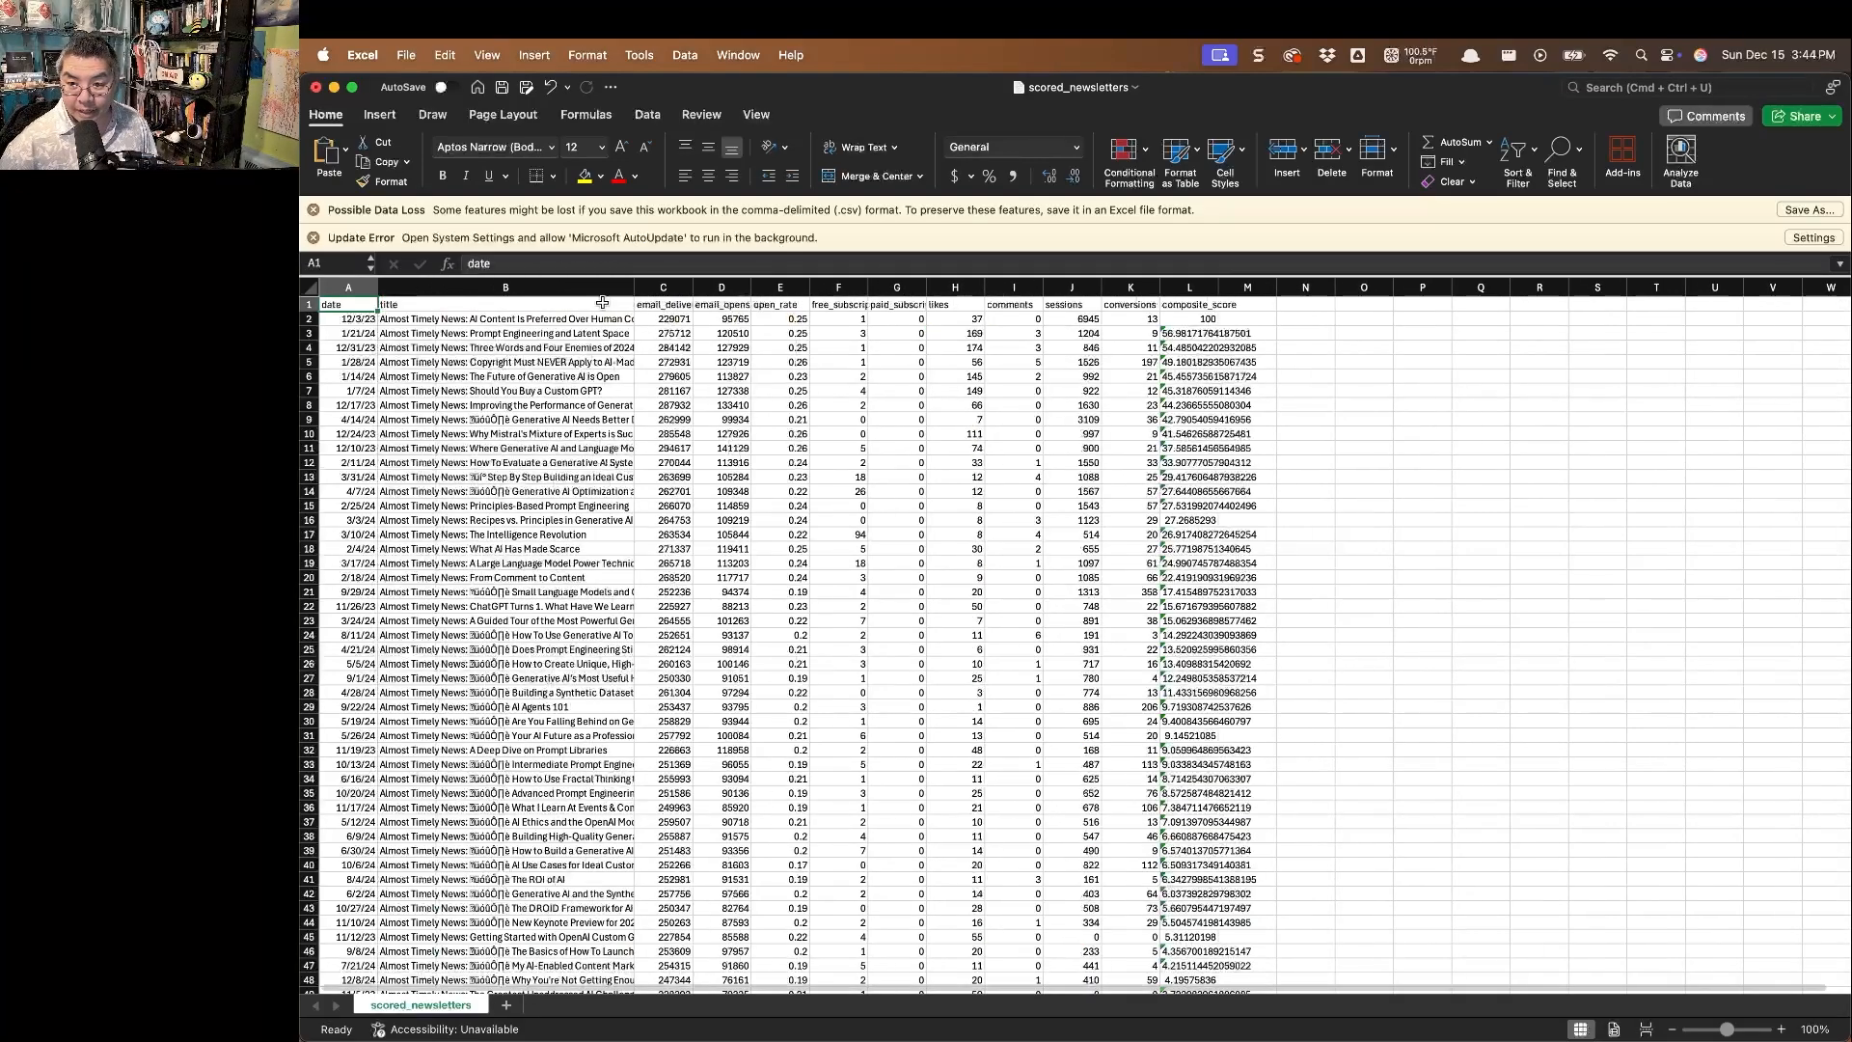
pyautogui.moveTo(377, 287); pyautogui.dragTo(405, 287)
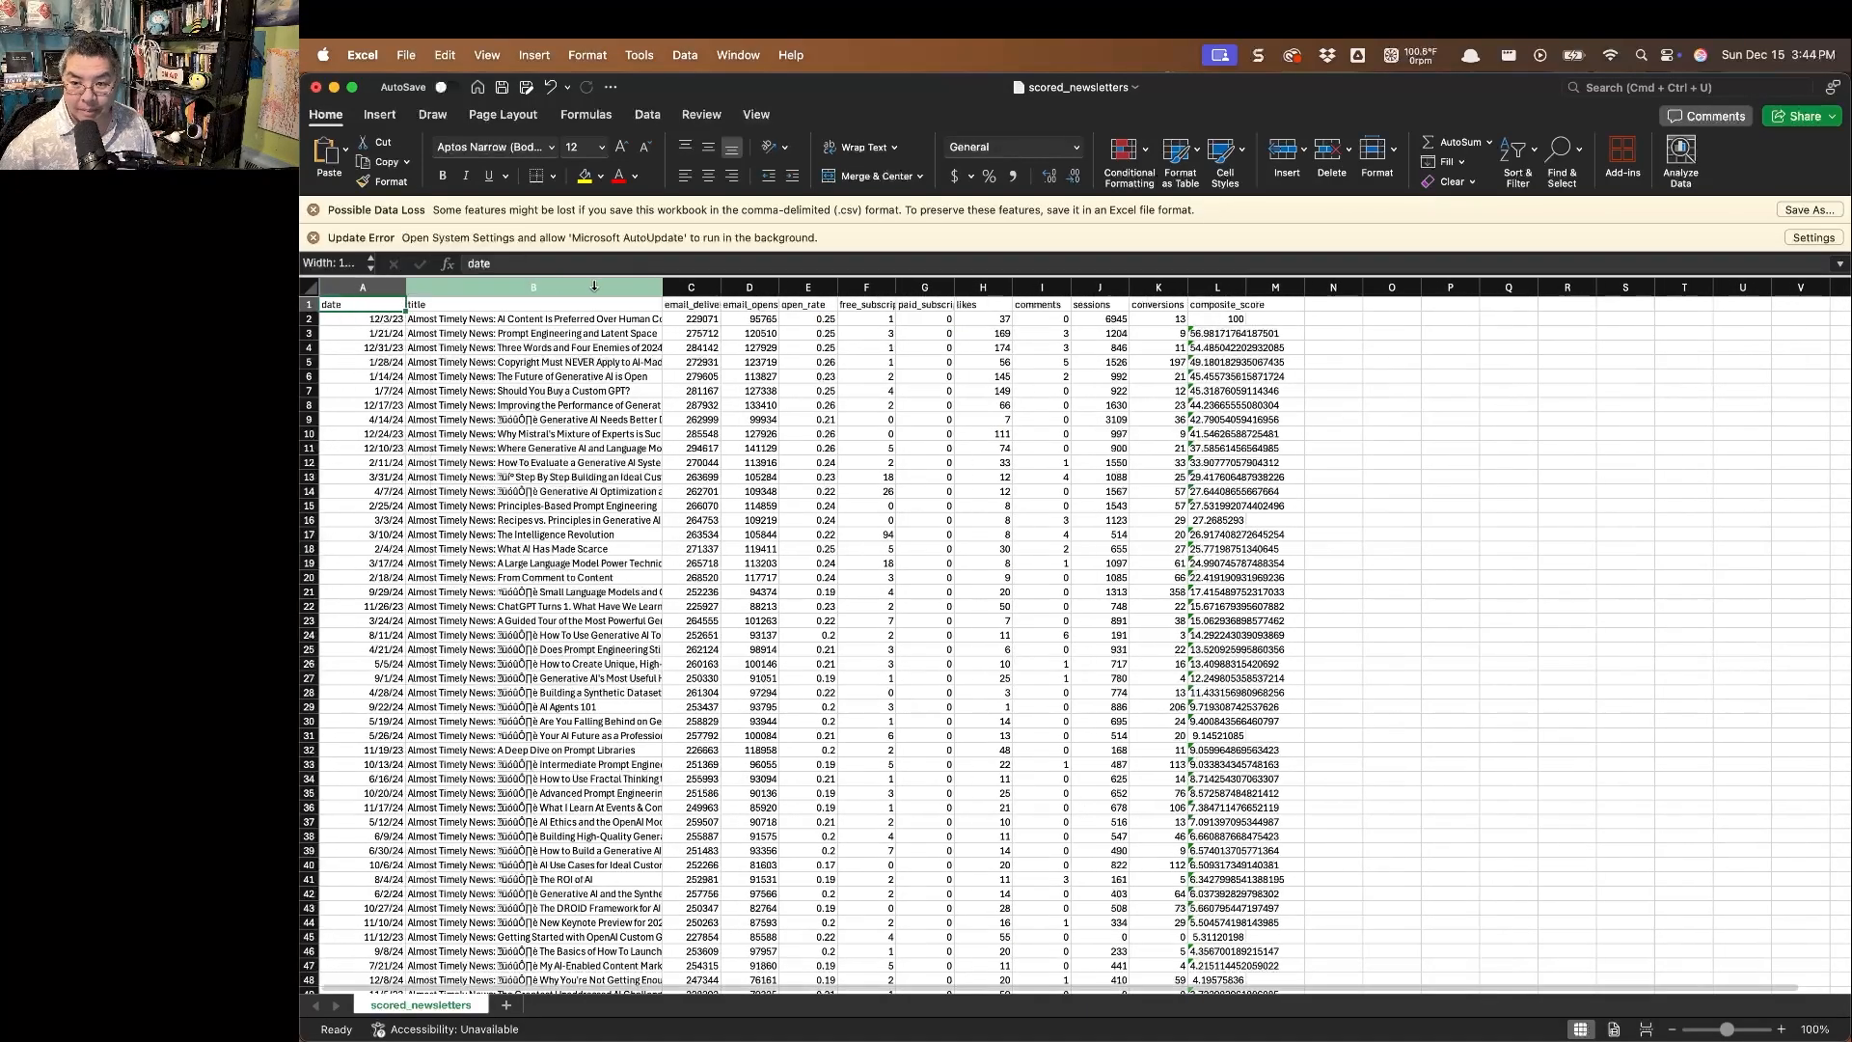
pyautogui.moveTo(662, 287); pyautogui.dragTo(857, 288)
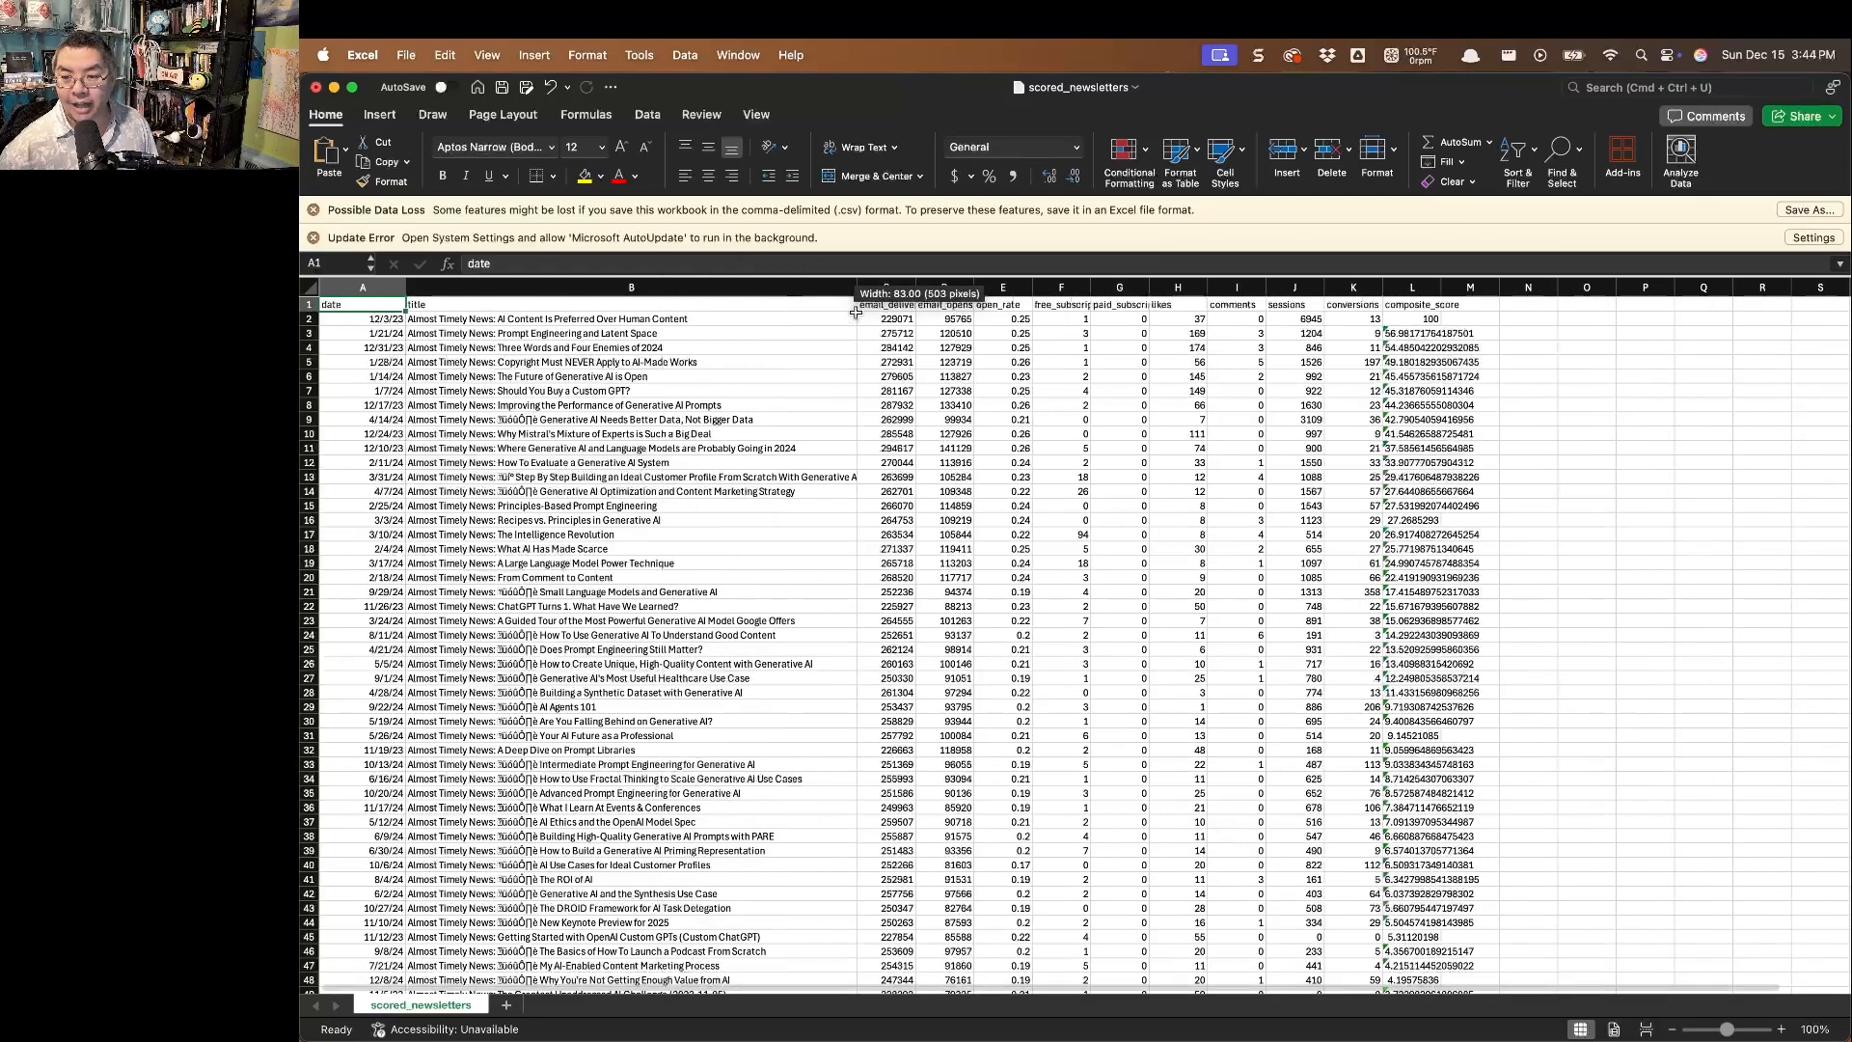
pyautogui.press('super+Tab')
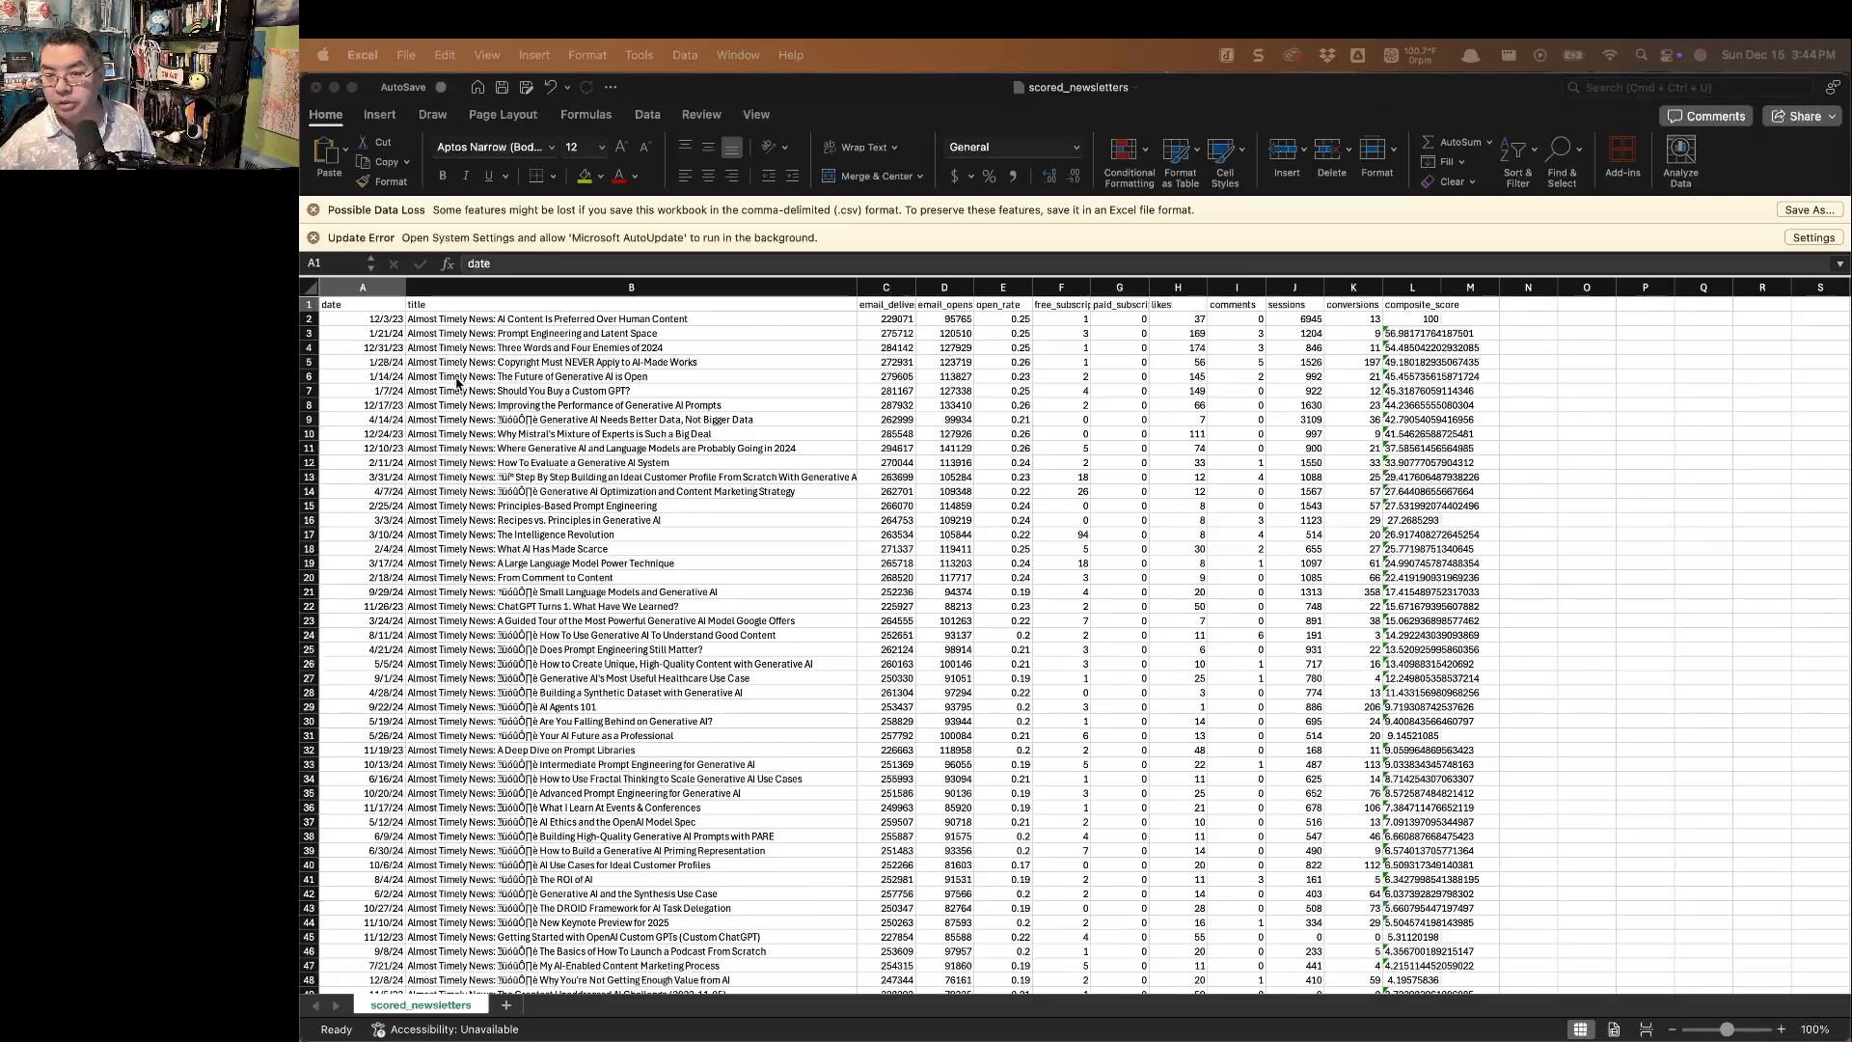
pyautogui.press('super+Tab')
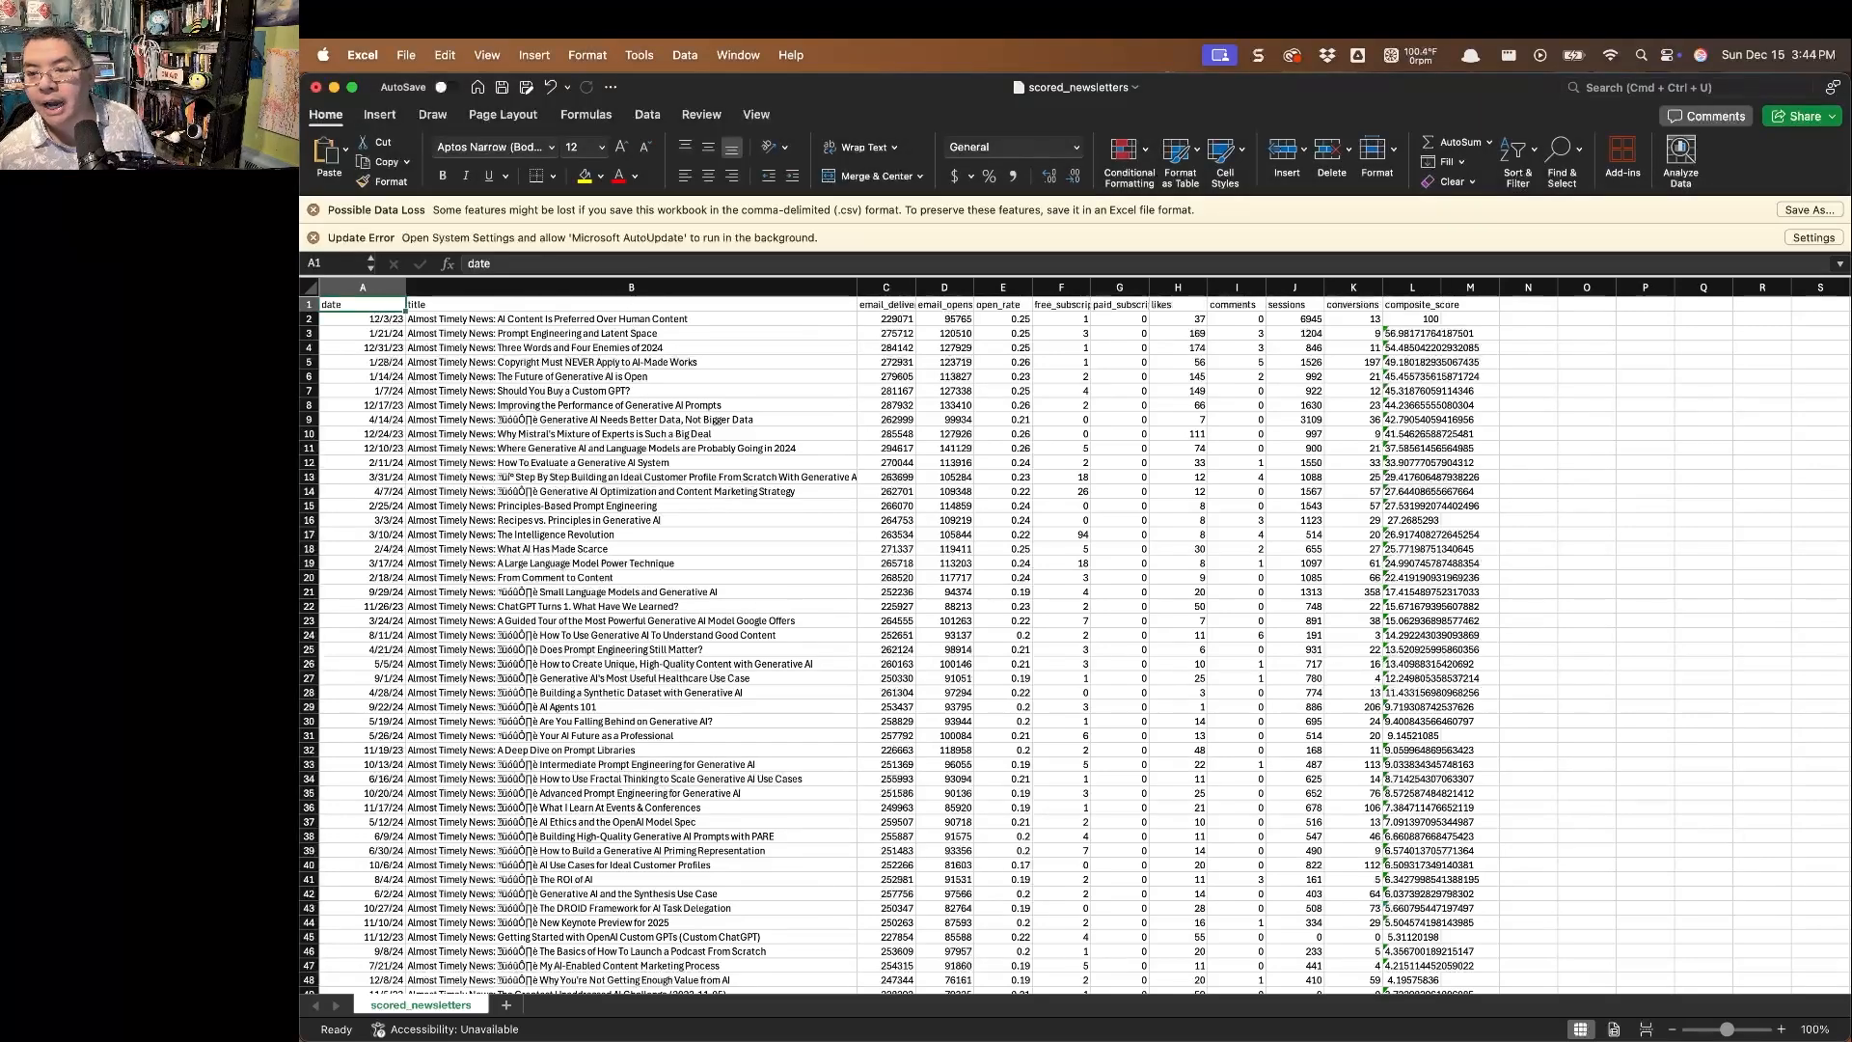
pyautogui.hotkey('ctrl', 'alt', 'Right')
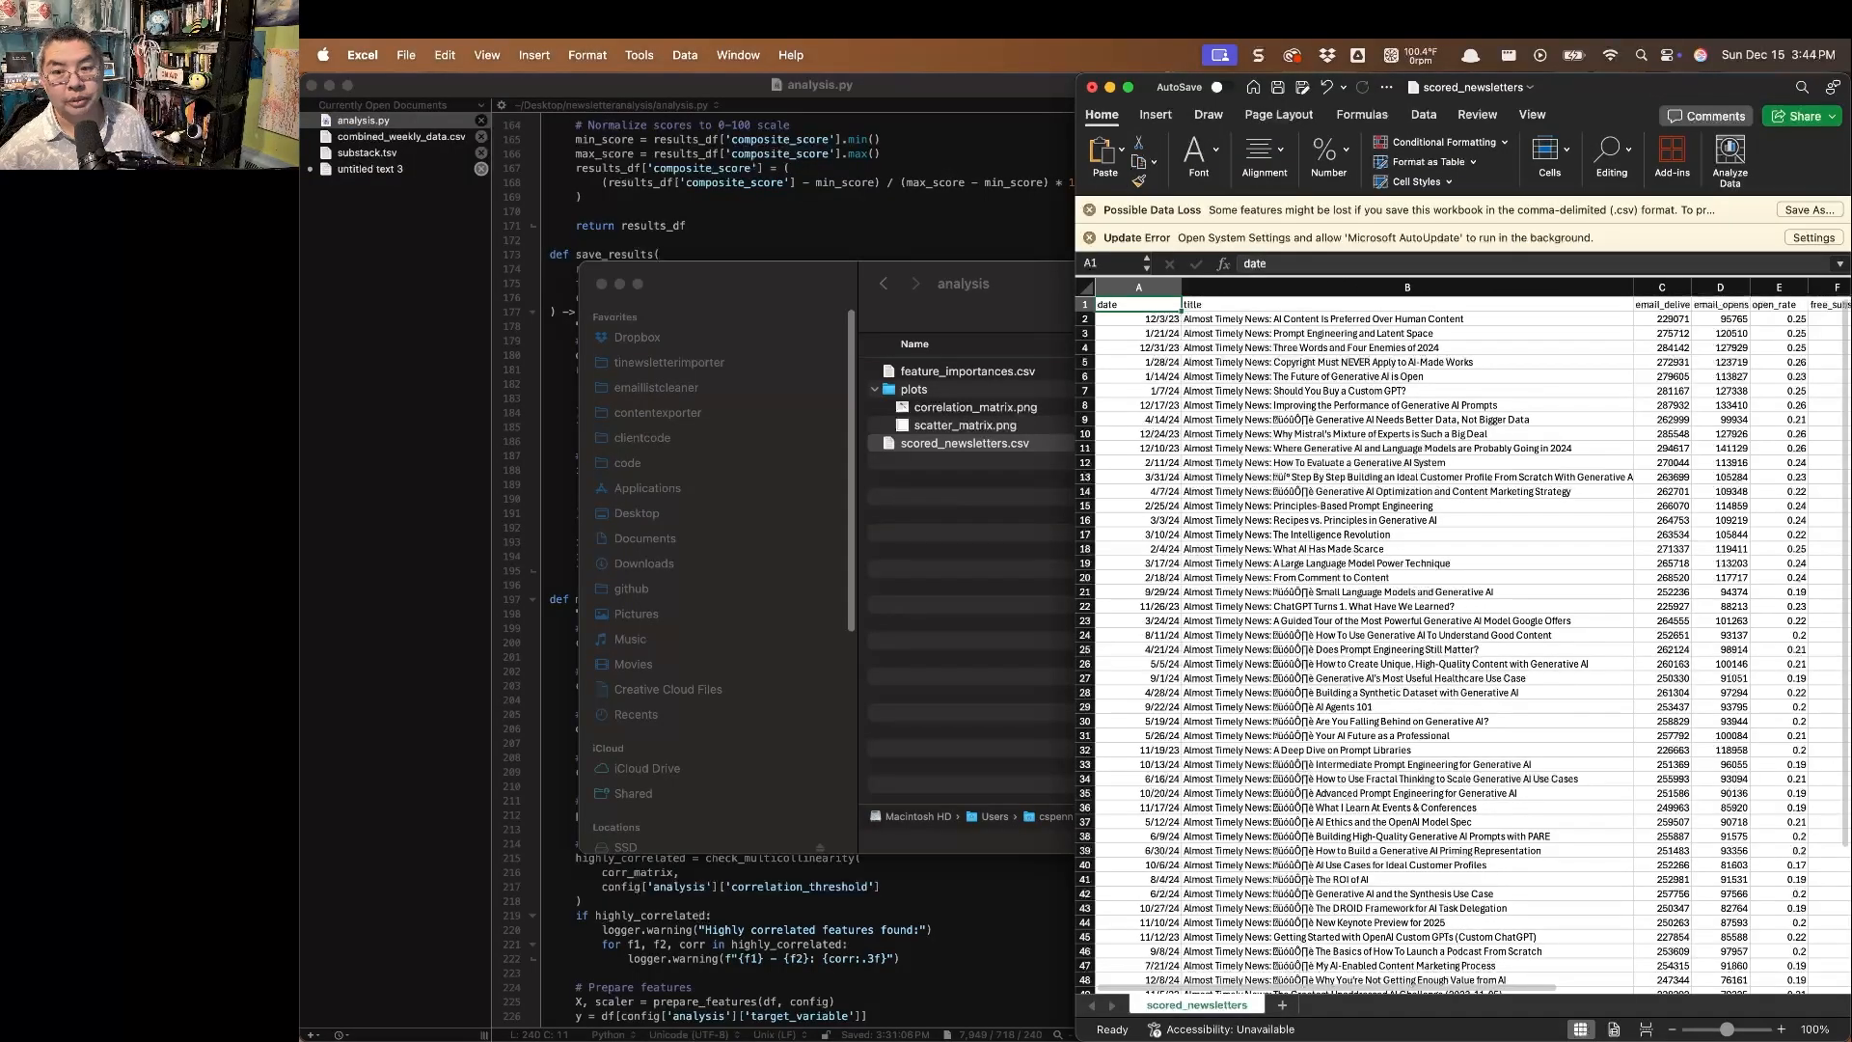
pyautogui.hotkey('ctrl', 'alt', 'Return')
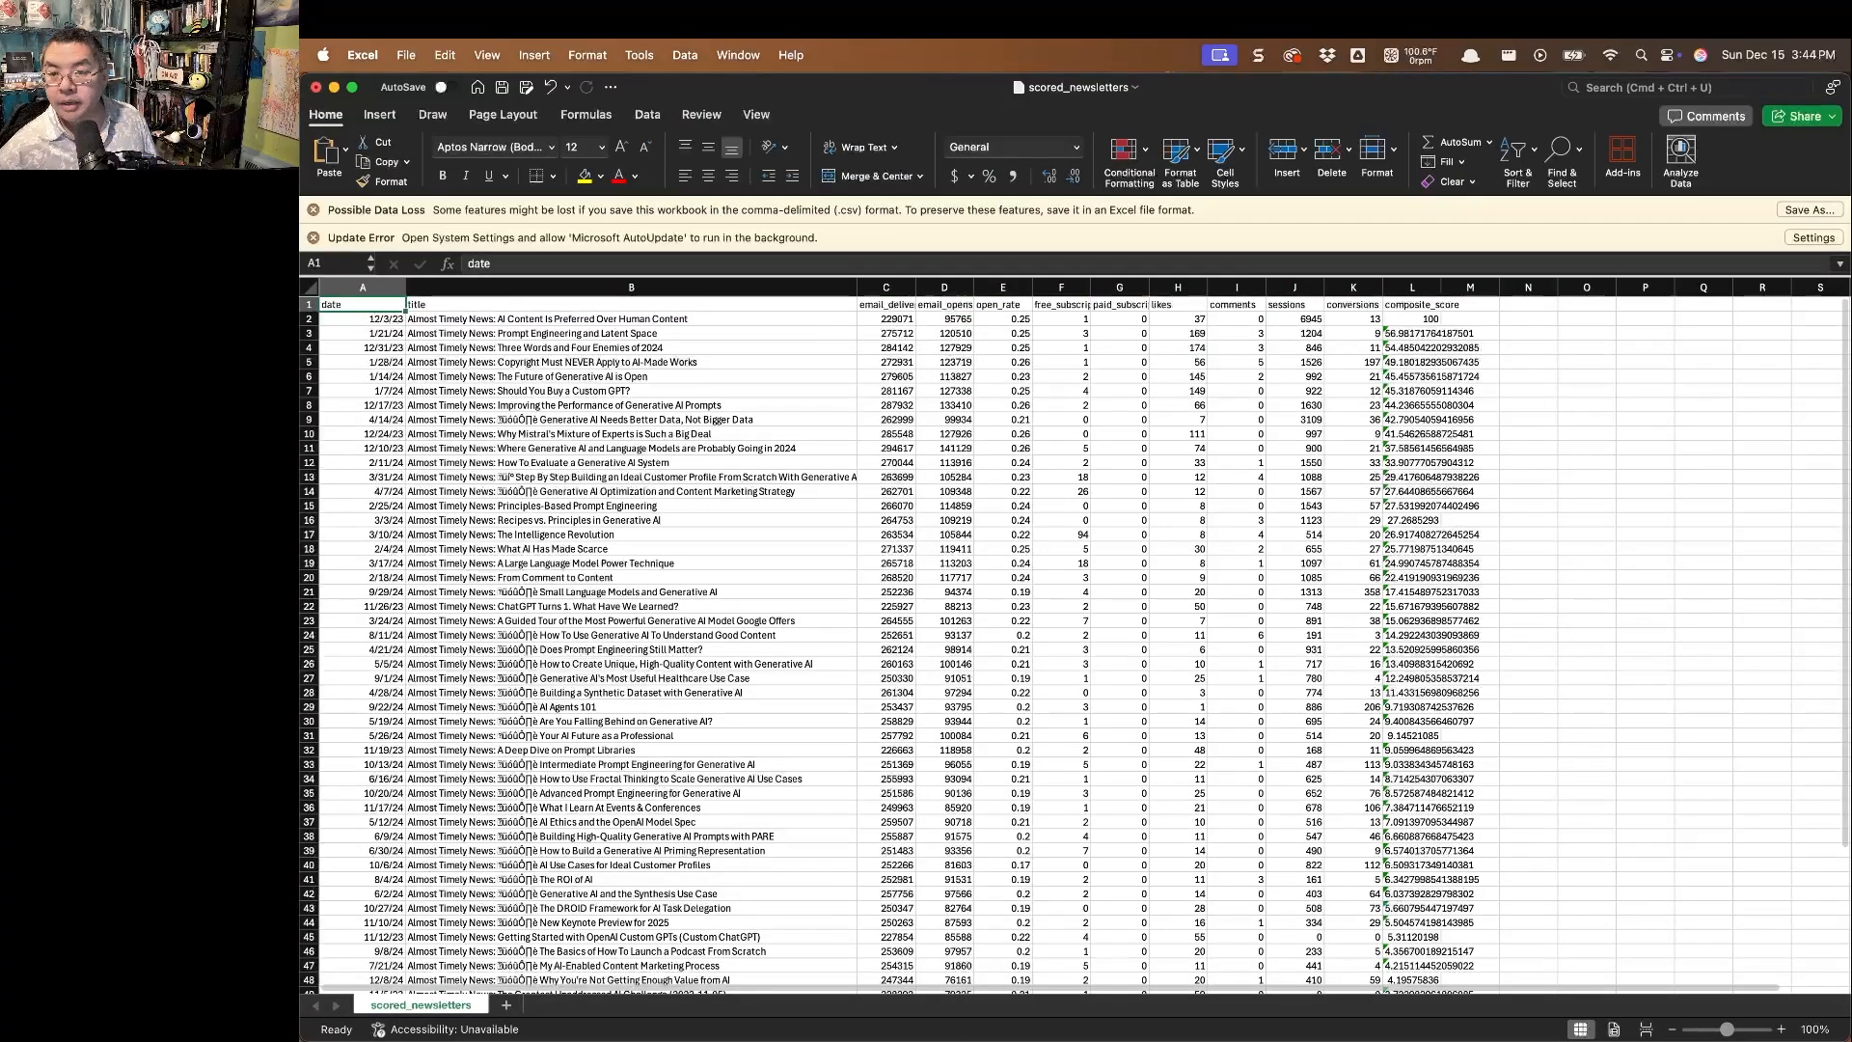
# Switch to Joplin and look over the 15-December-2024 newsletter note and the list of past issues.
pyautogui.press('super+Tab')
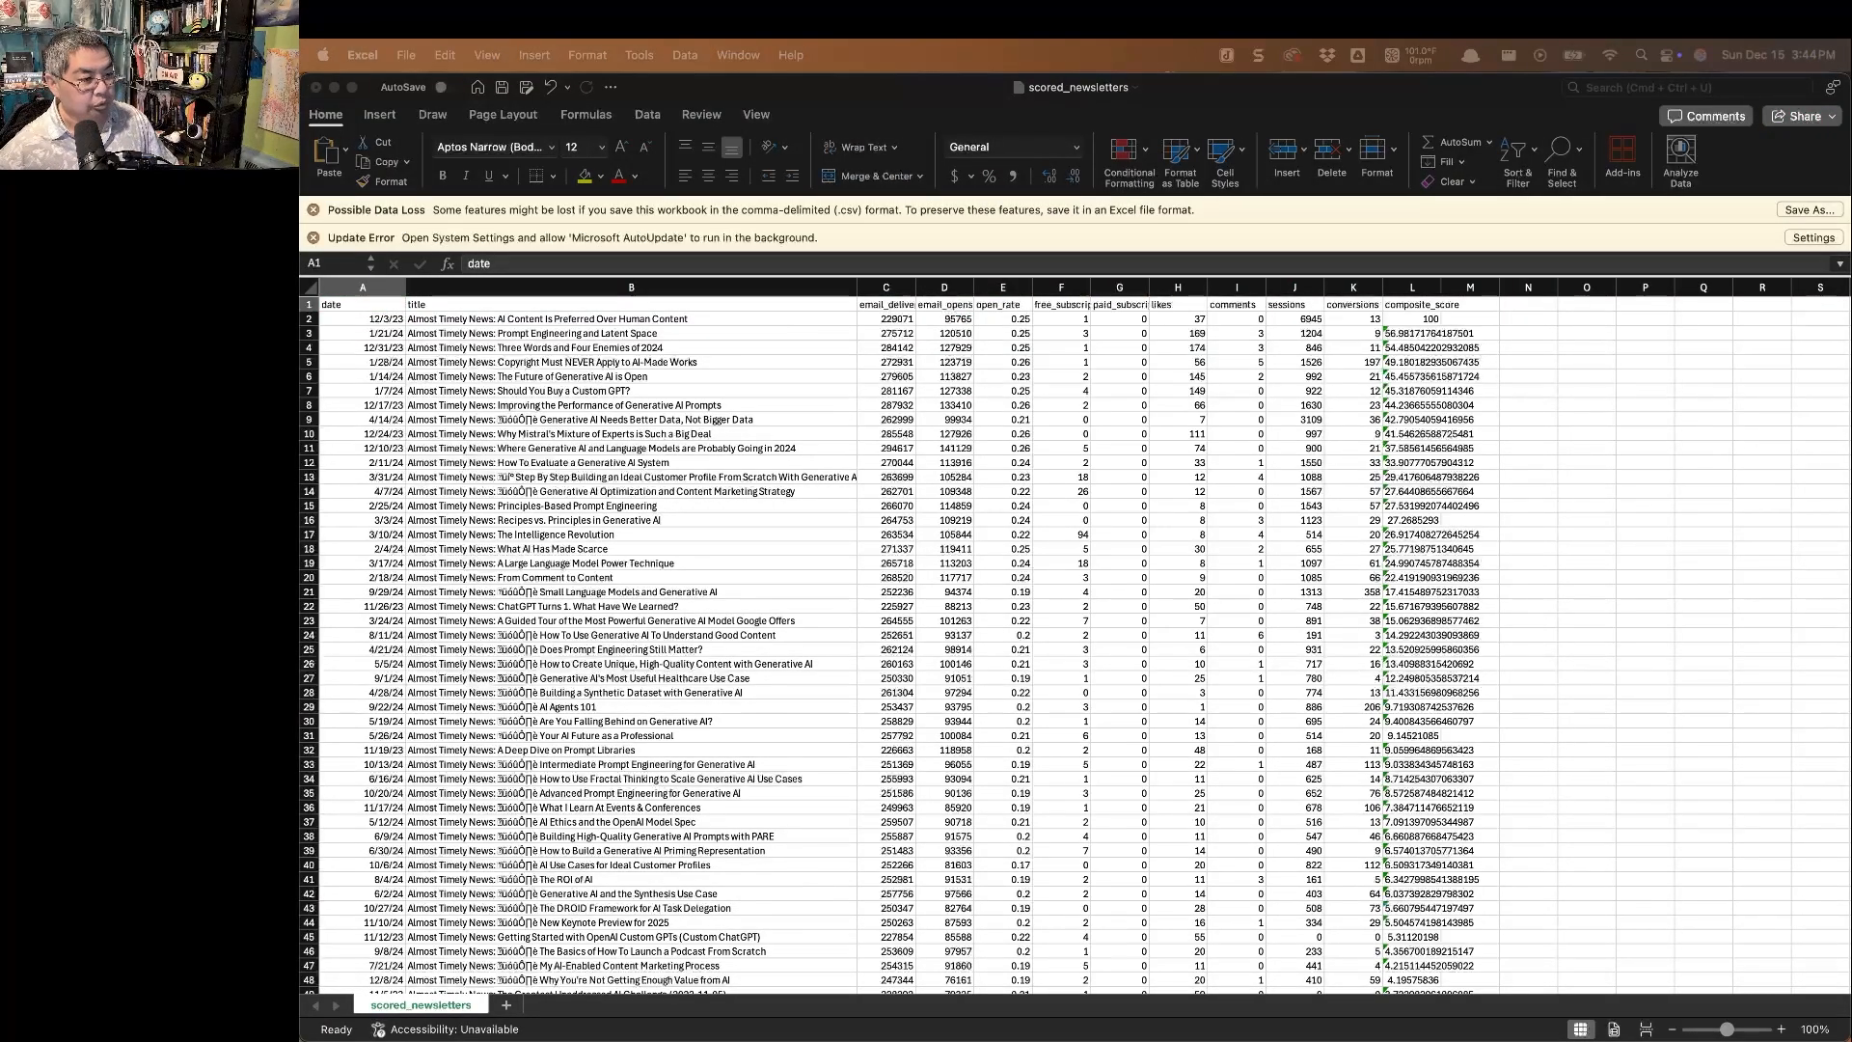
pyautogui.press('super+Tab')
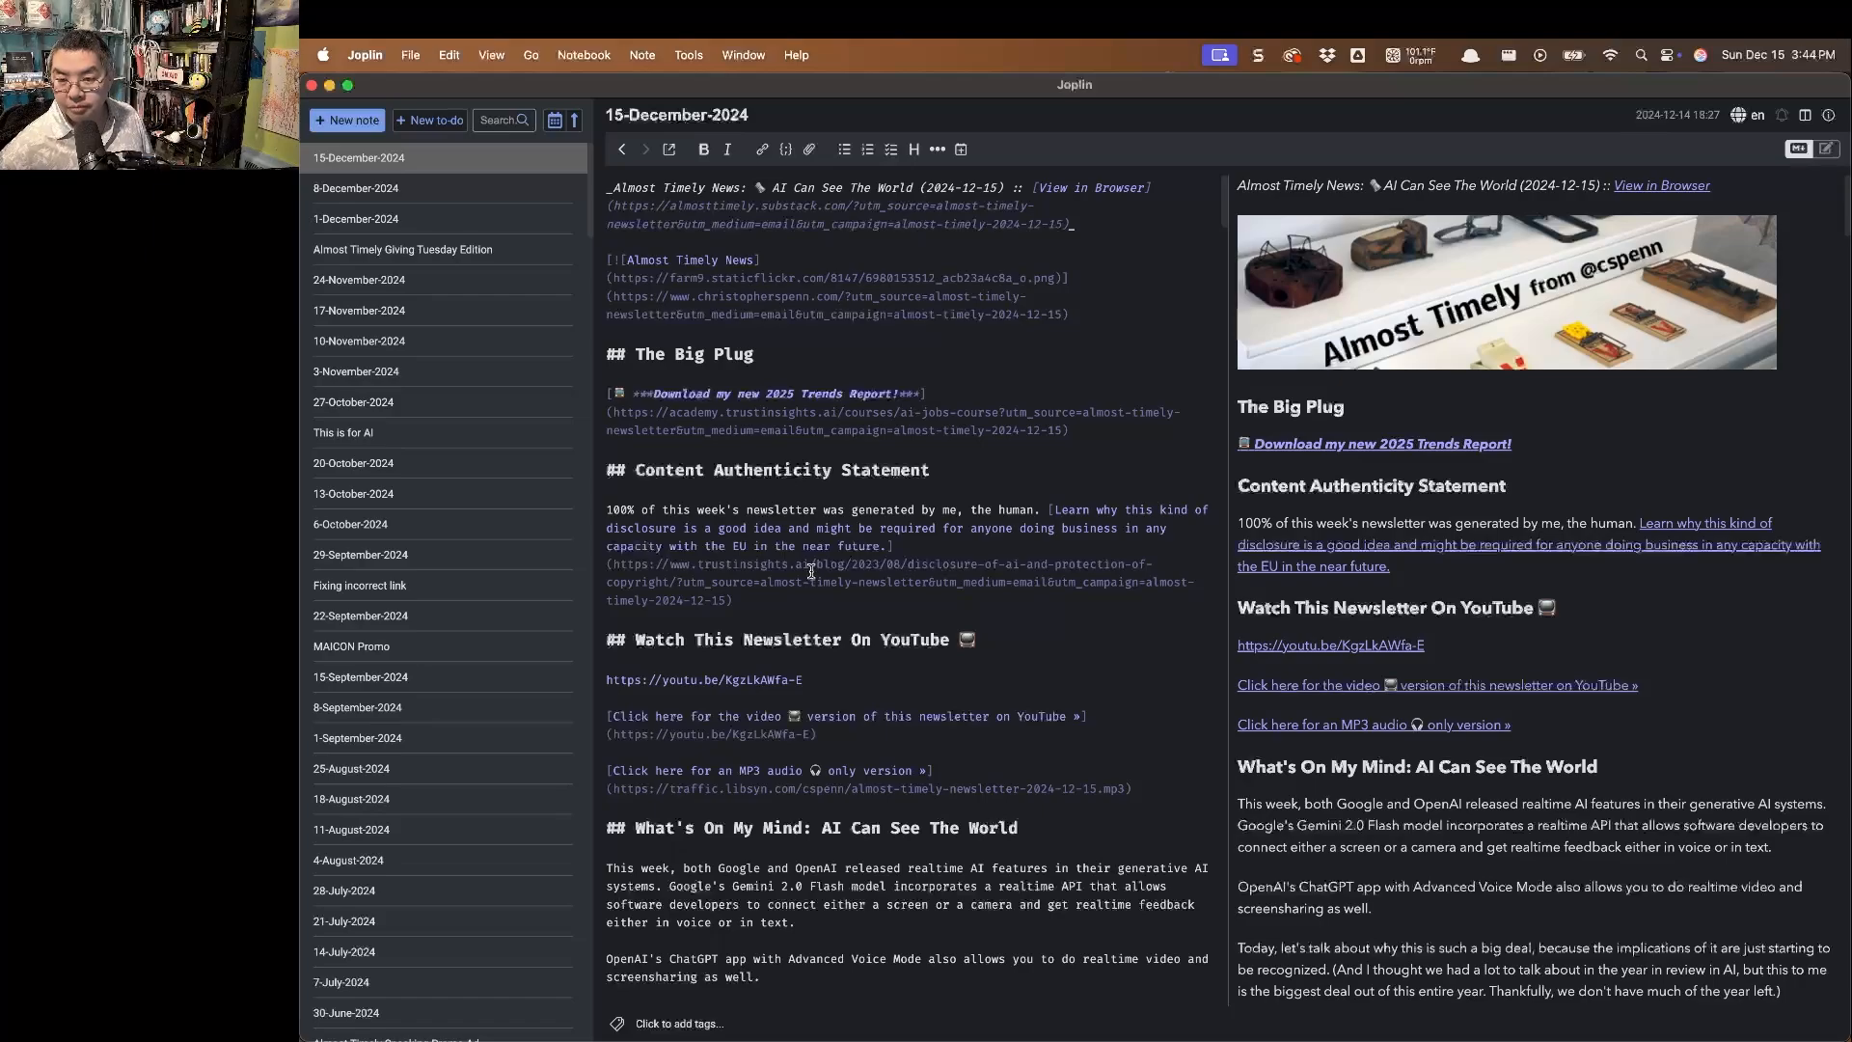
pyautogui.scroll(-10, 471, 709)
pyautogui.scroll(10, 472, 709)
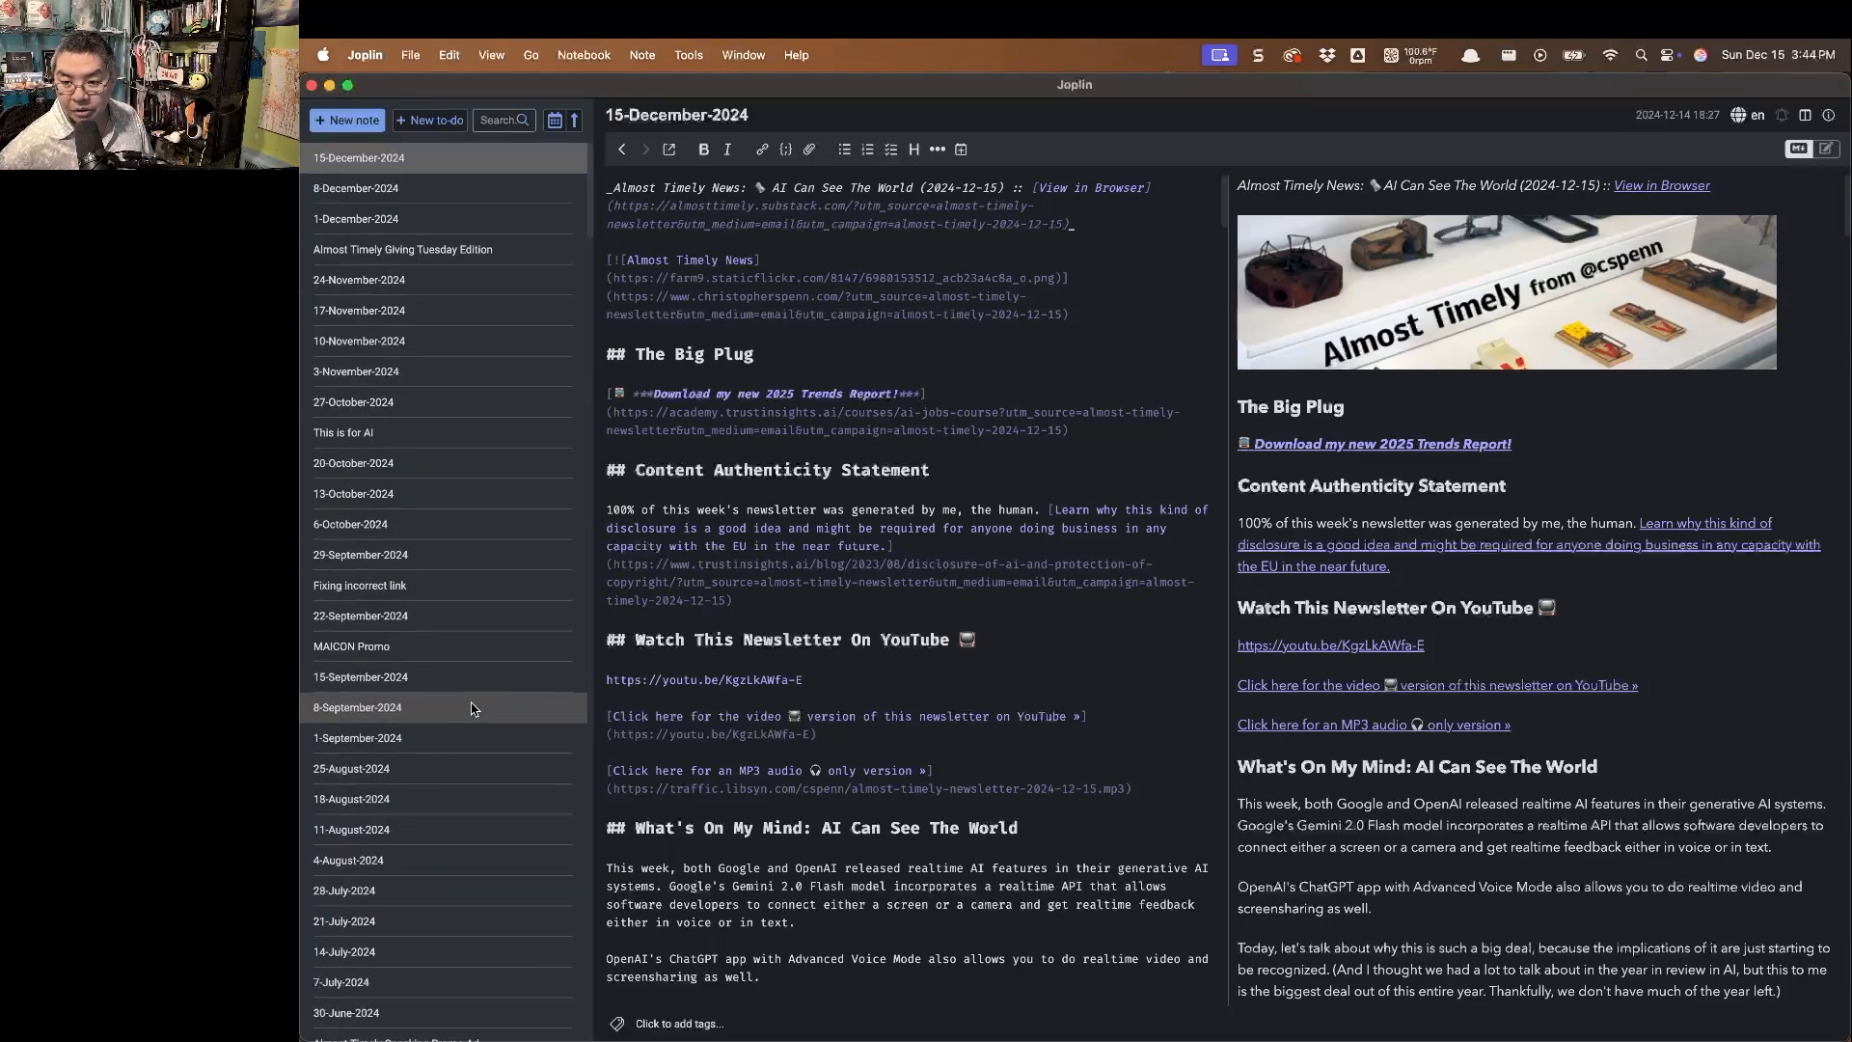
# Return to the scored newsletters sheet in Excel and review the lowest-scoring issues at the end of the list.
pyautogui.press('super+Tab')
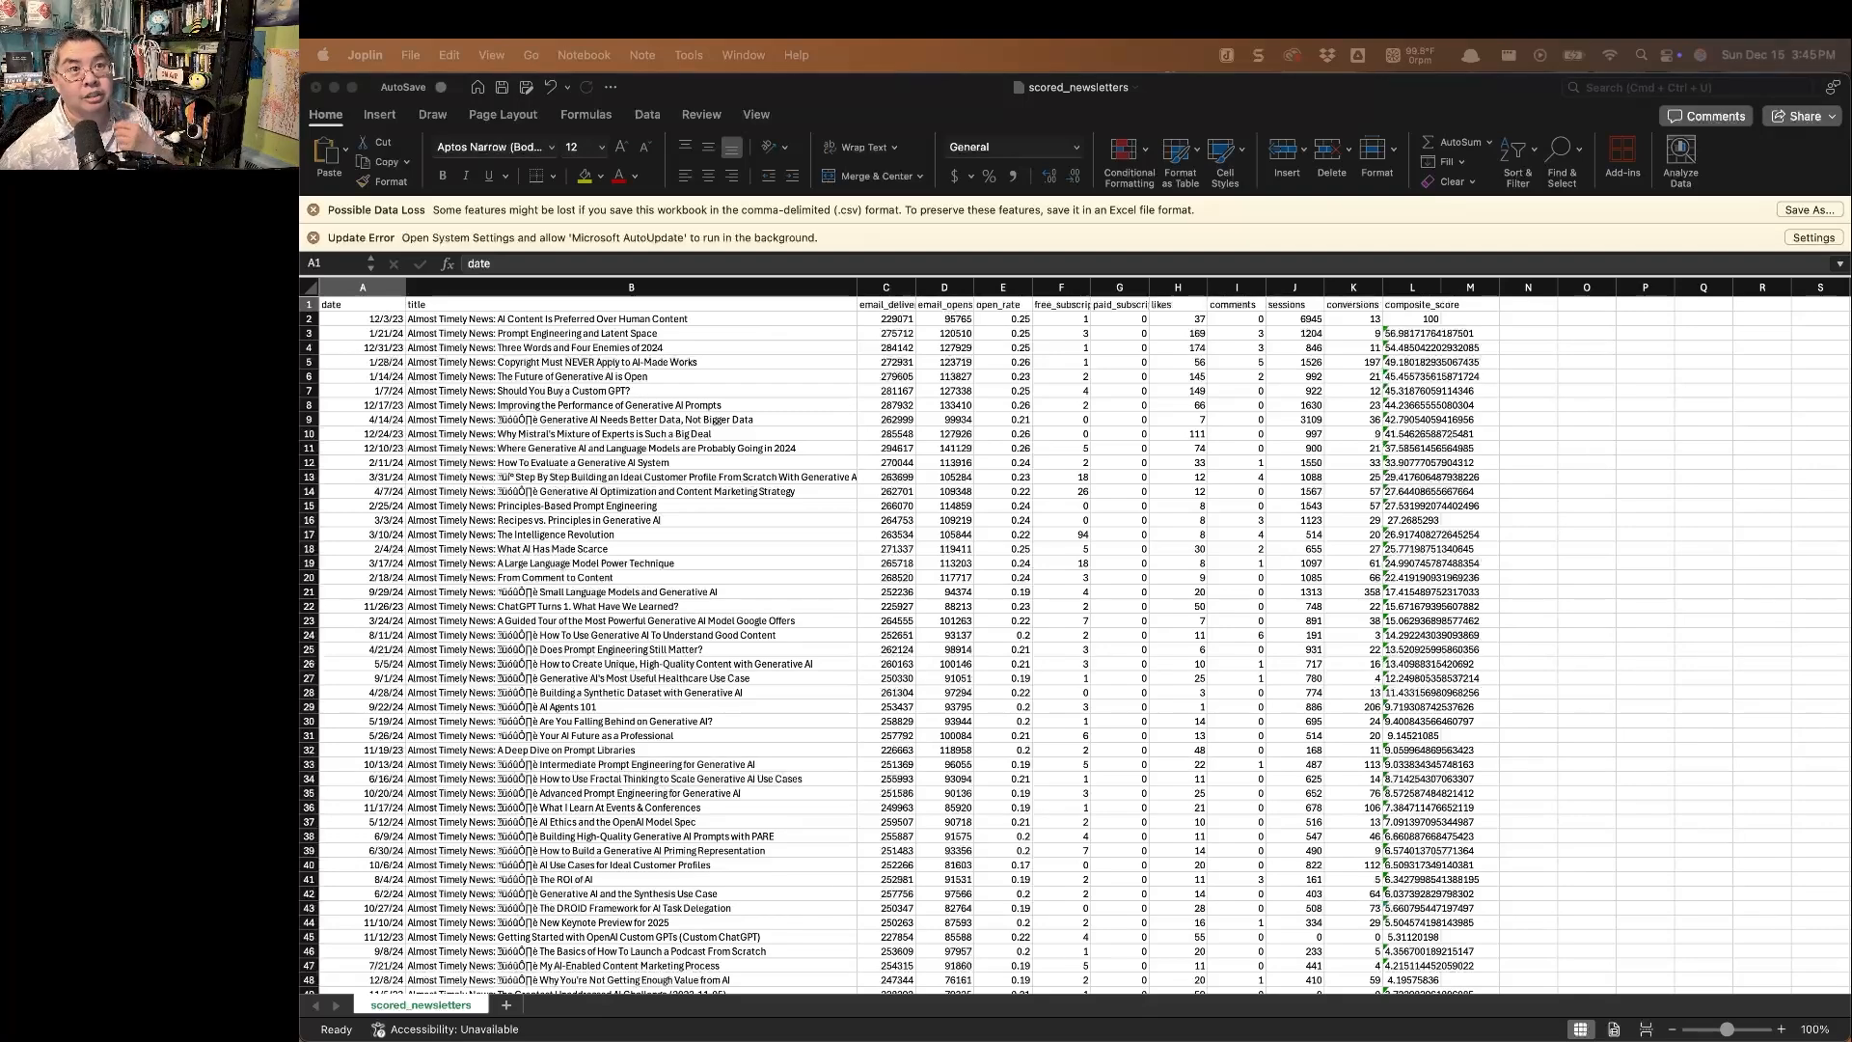
pyautogui.scroll(-12, 1171, 579)
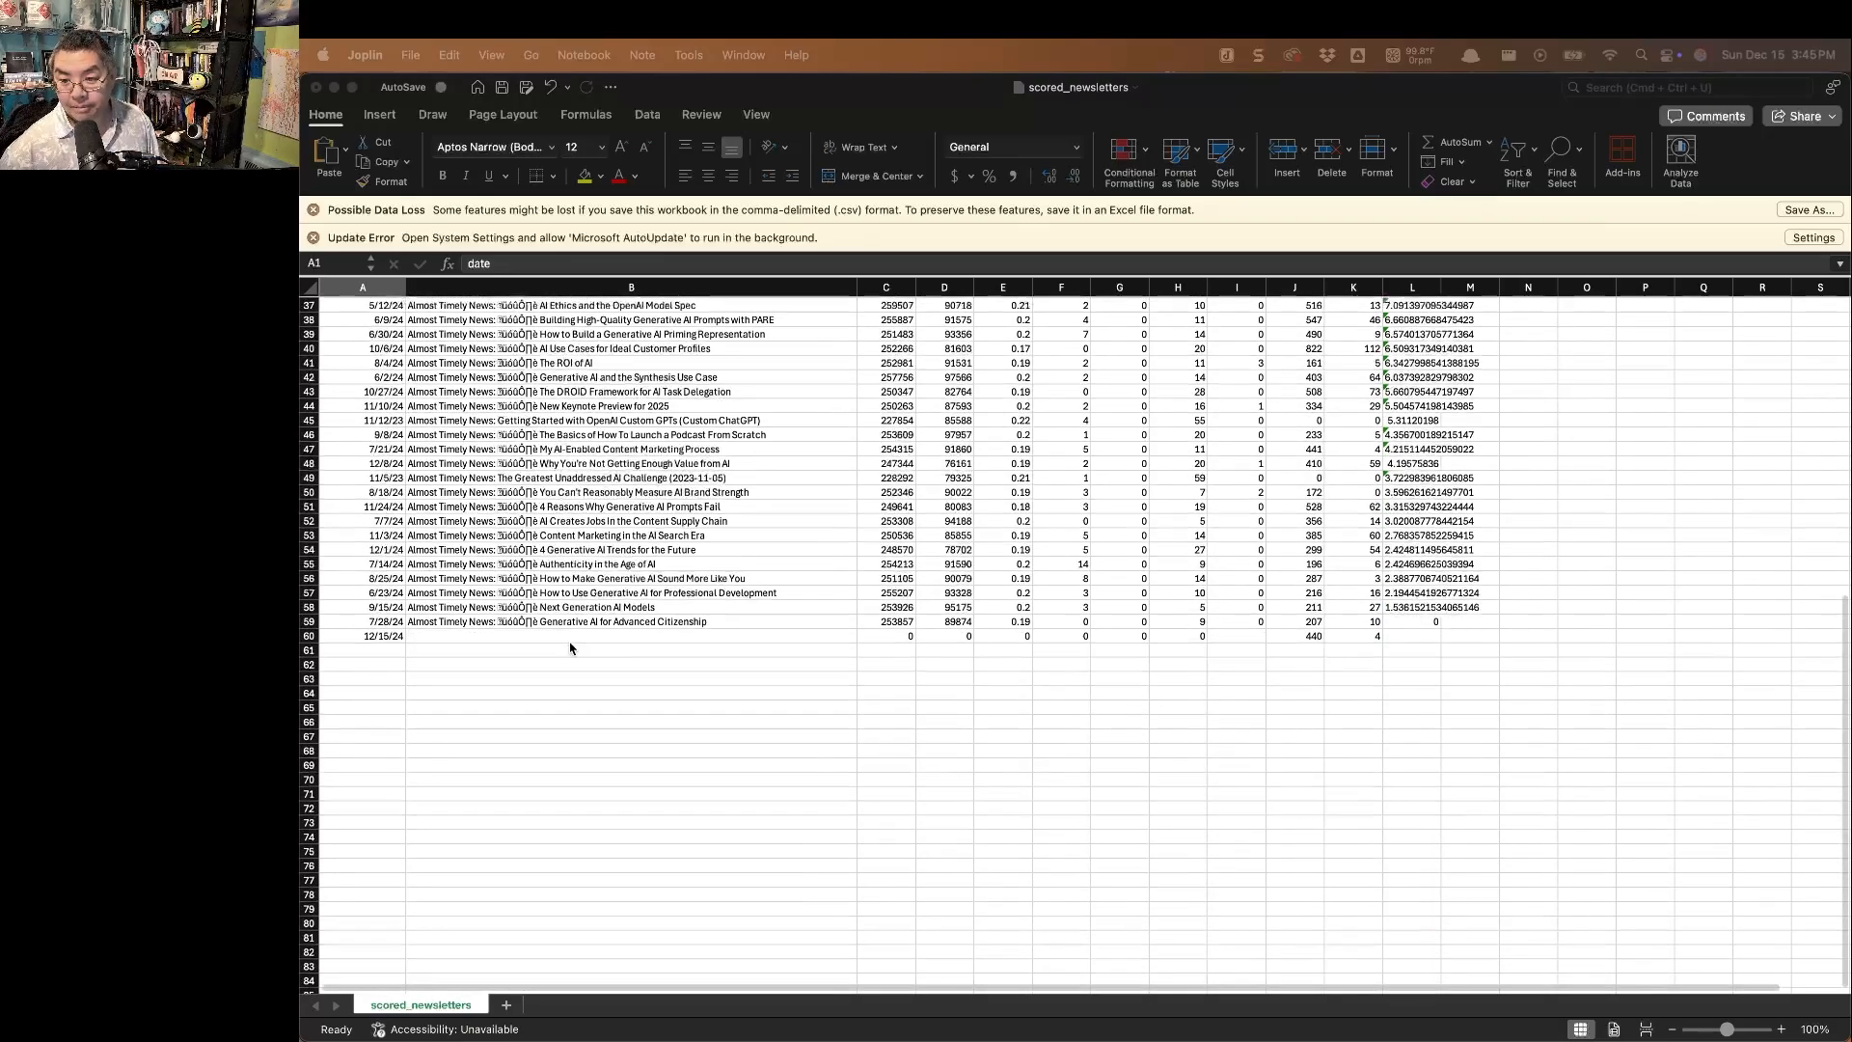
pyautogui.scroll(2, 579, 675)
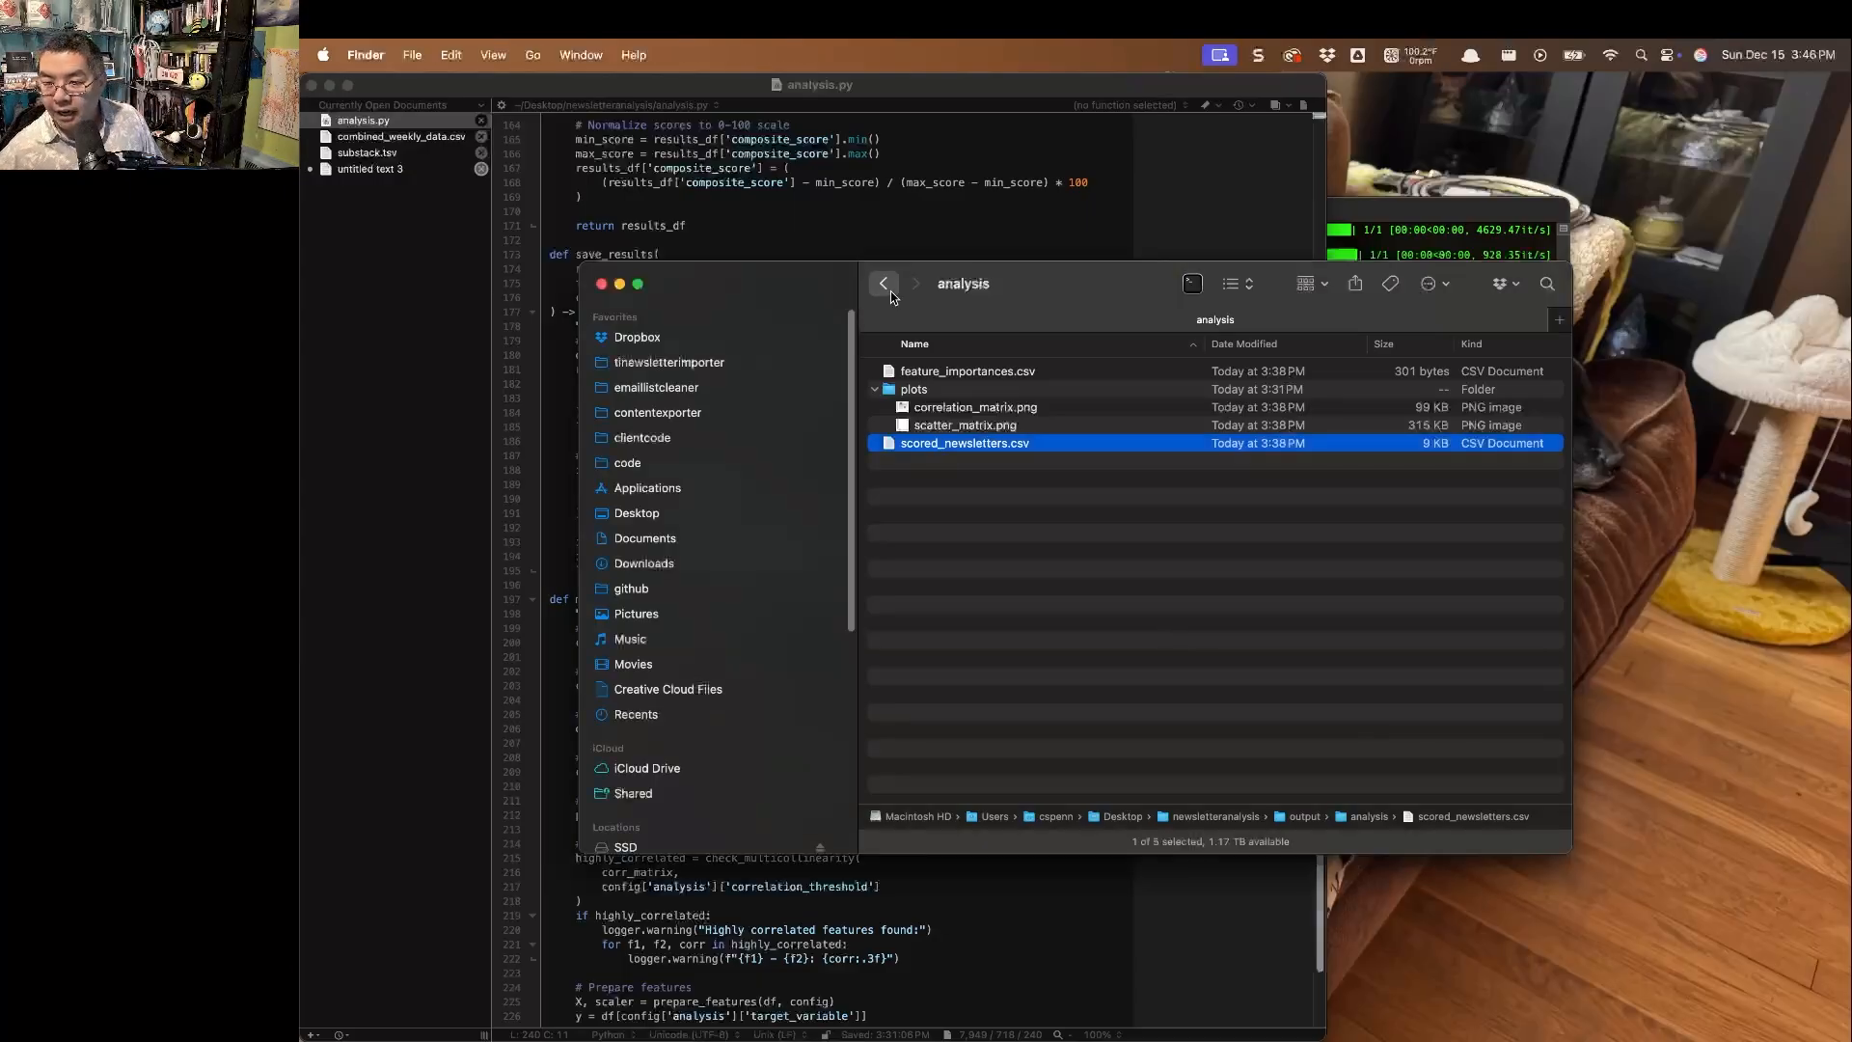
# In Finder, go back to the newsletteranalysis folder and collapse all its expanded subfolders.
pyautogui.click(885, 286)
pyautogui.click(1062, 655)
pyautogui.press('super+a')
pyautogui.press('Left')
pyautogui.click(1087, 651)
# Move the five newsletter .md files from the nested Almost Timely folder directly into the top5 folder.
pyautogui.click(876, 516)
pyautogui.click(903, 570)
pyautogui.moveTo(1100, 588); pyautogui.dragTo(994, 526)
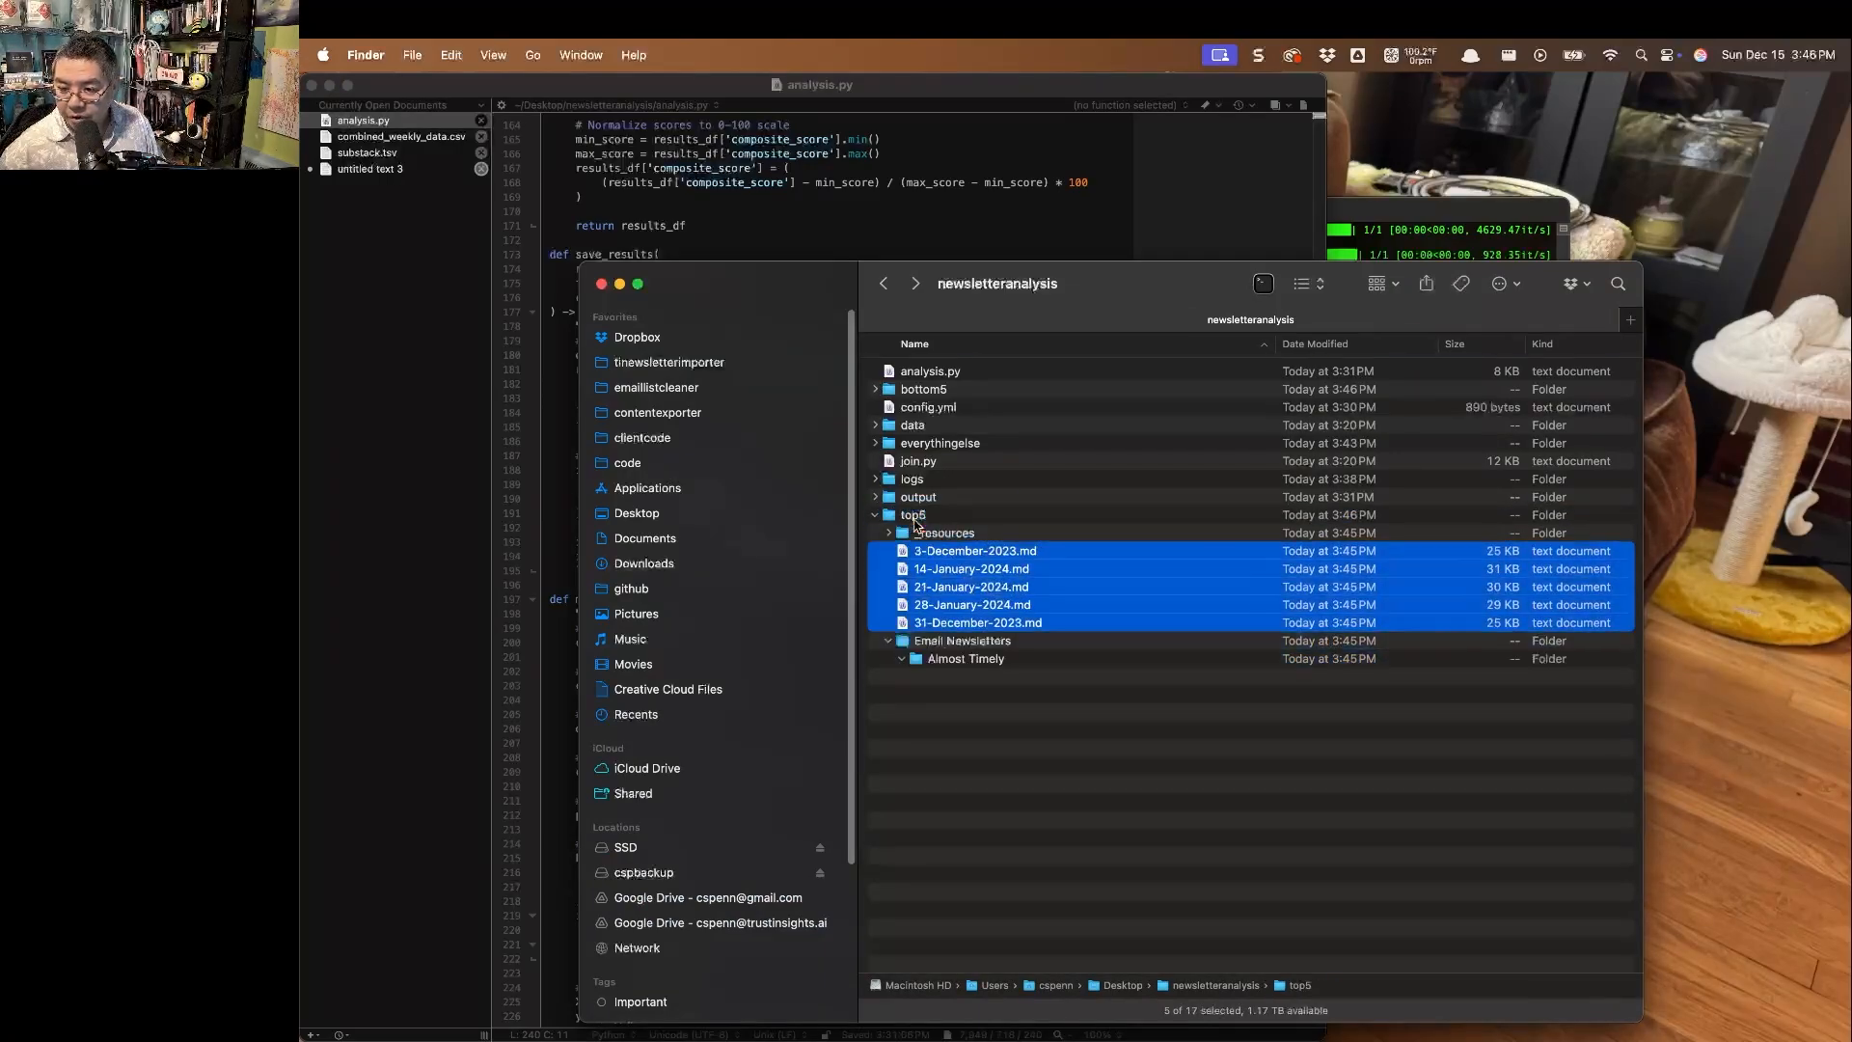
pyautogui.click(968, 405)
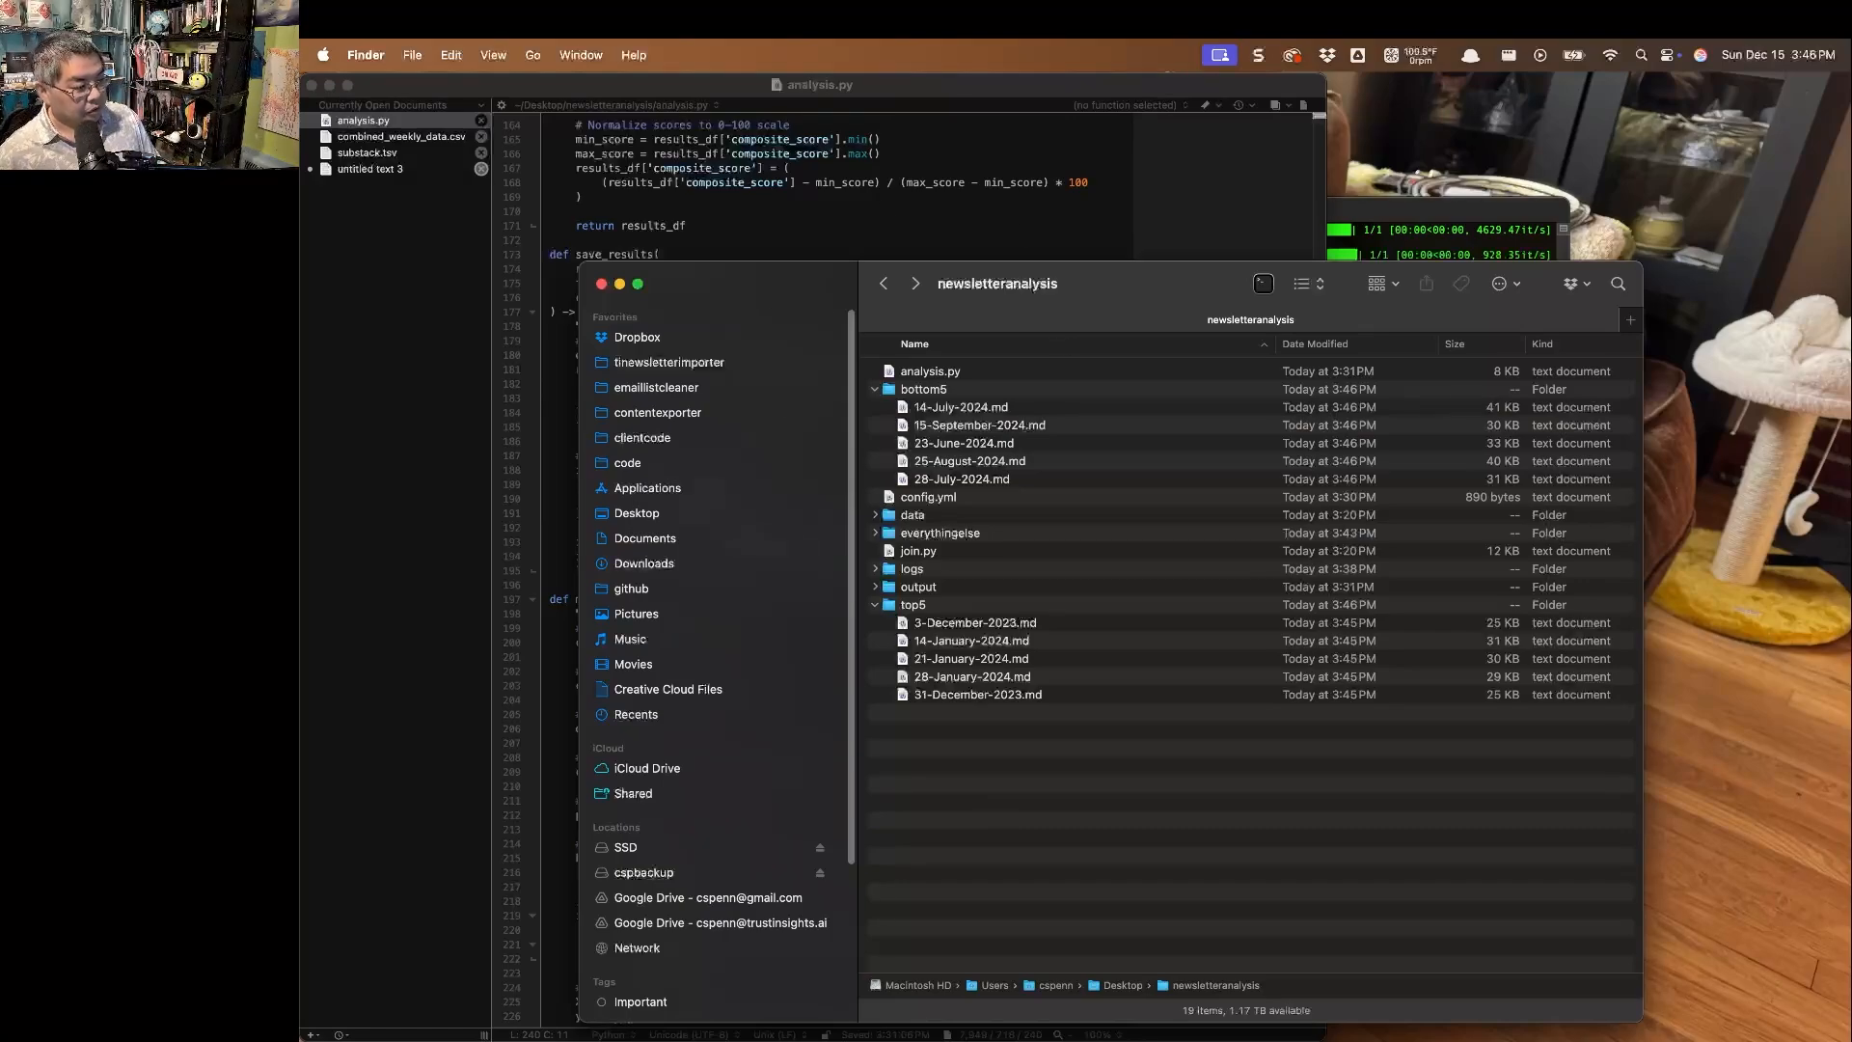
# Switch to Chrome and open Google AI Studio's new prompt page in a new tab.
pyautogui.press('super+Tab')
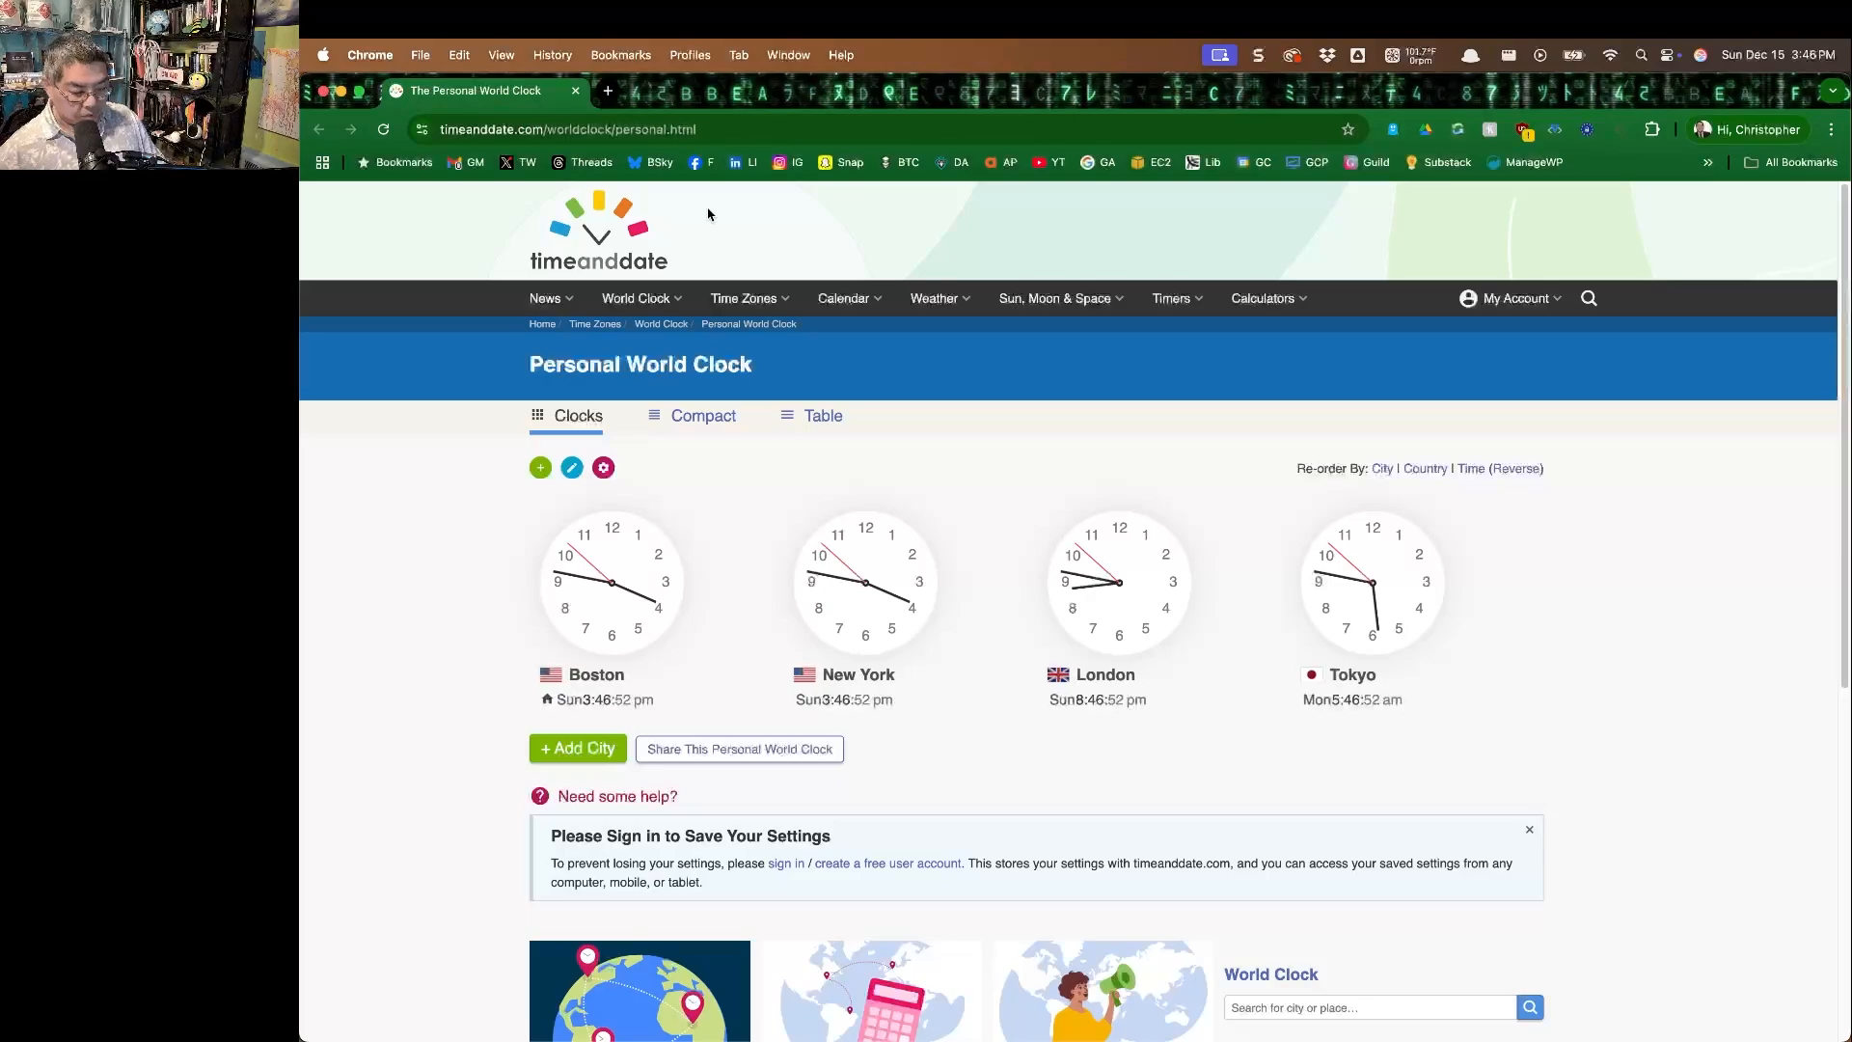
pyautogui.press('super+t')
pyautogui.write('ai')
pyautogui.press('Return')
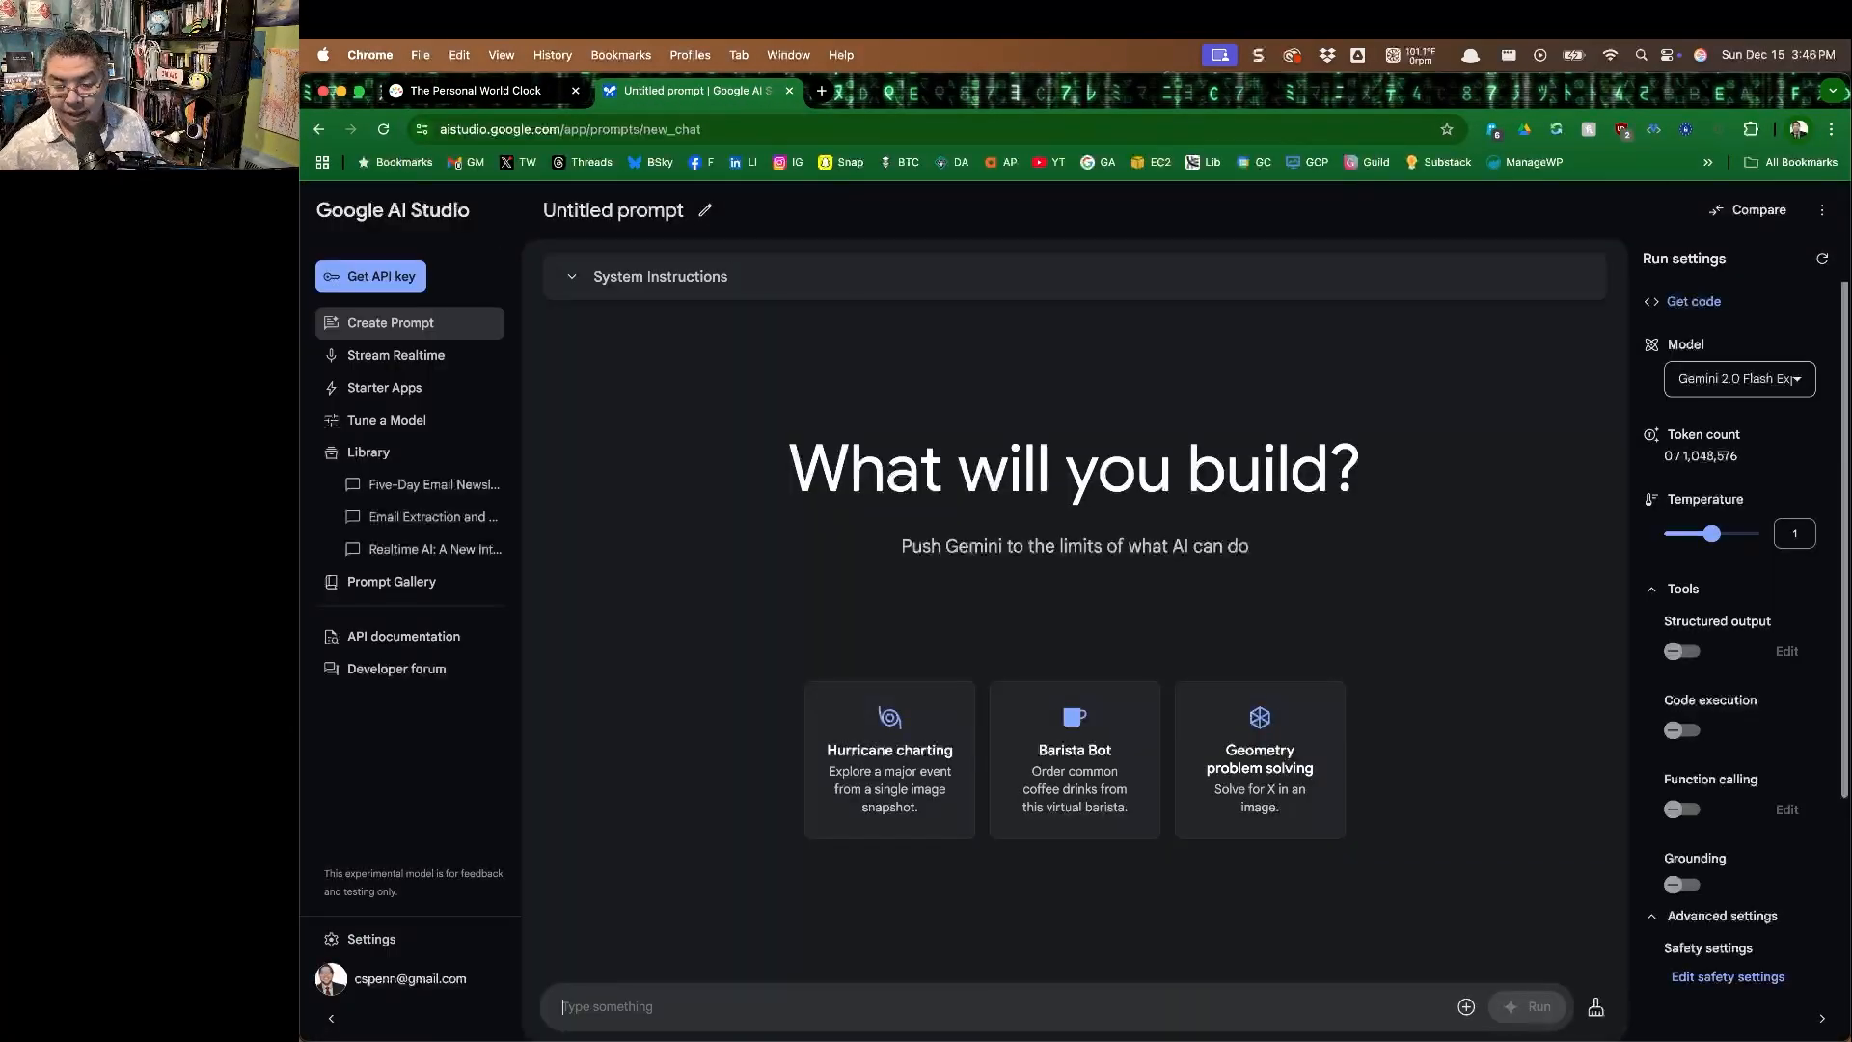
# In Finder, copy fileprepper.py from the Desktop into the newsletteranalysis folder and put the Finder window away.
pyautogui.press('super+Tab')
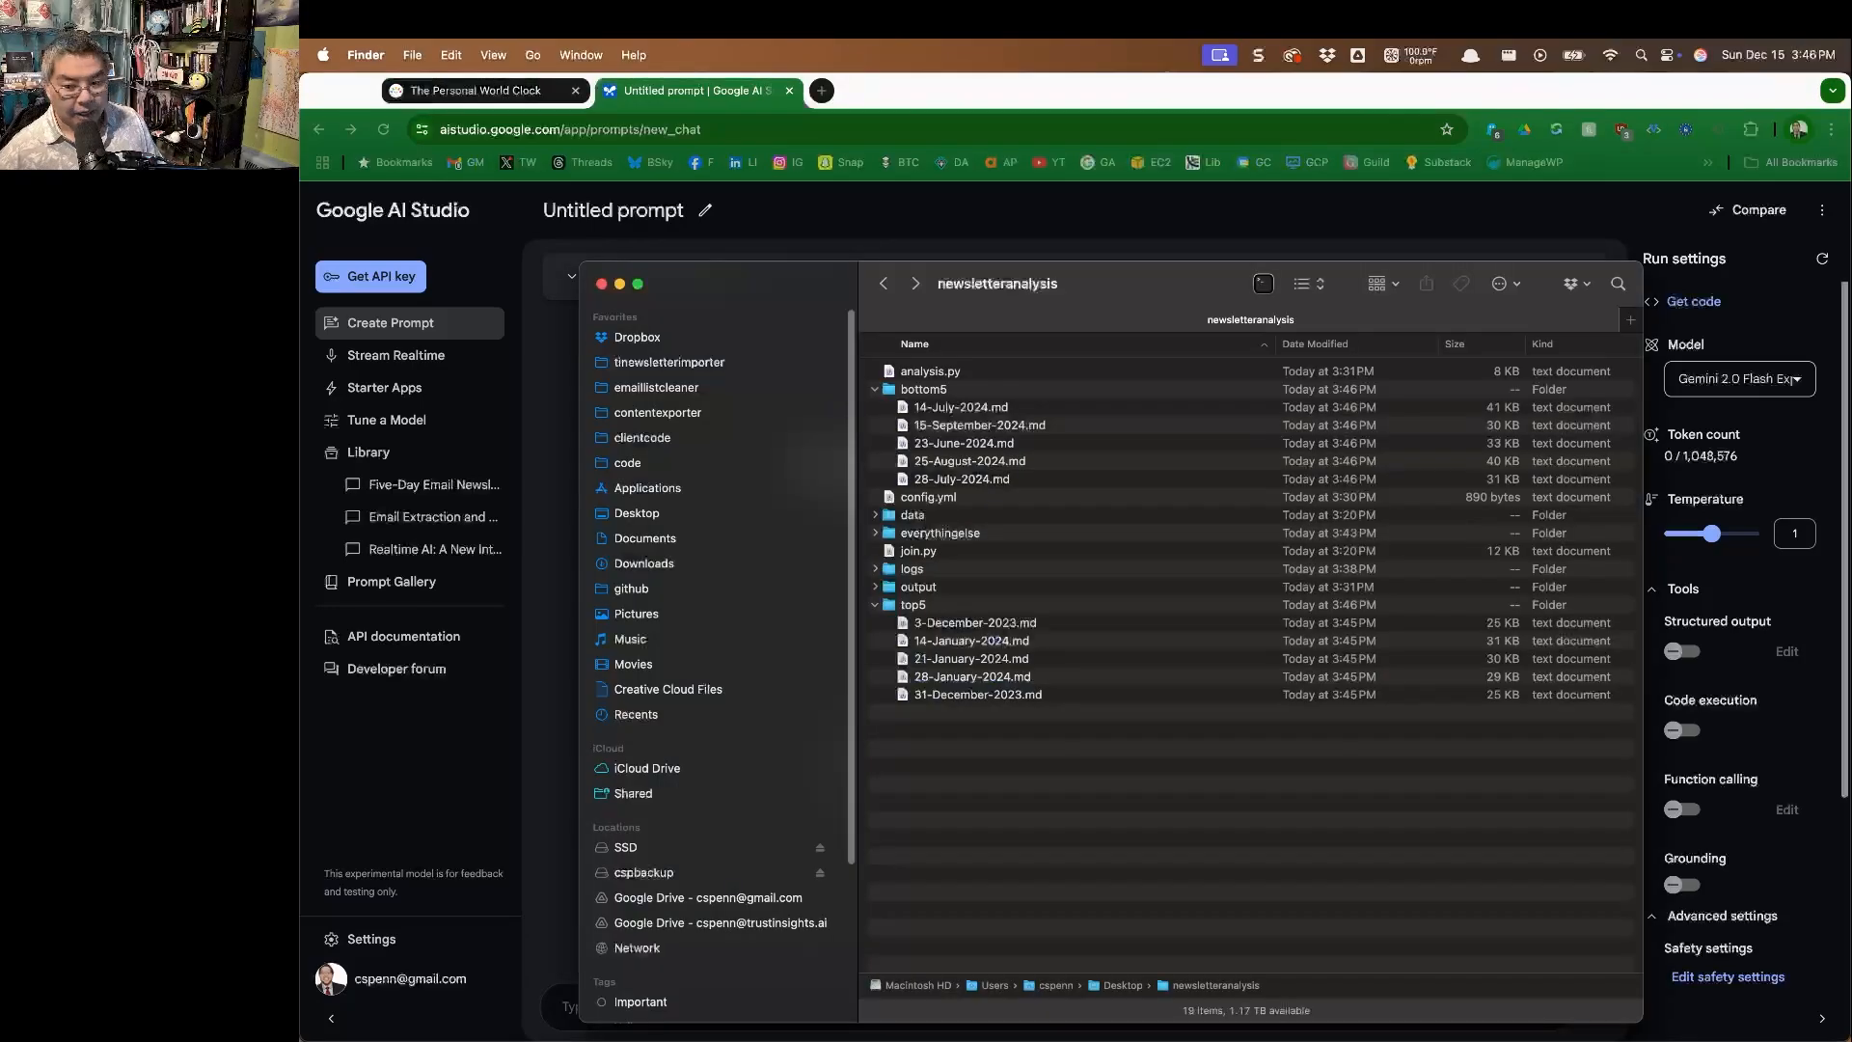
pyautogui.click(718, 538)
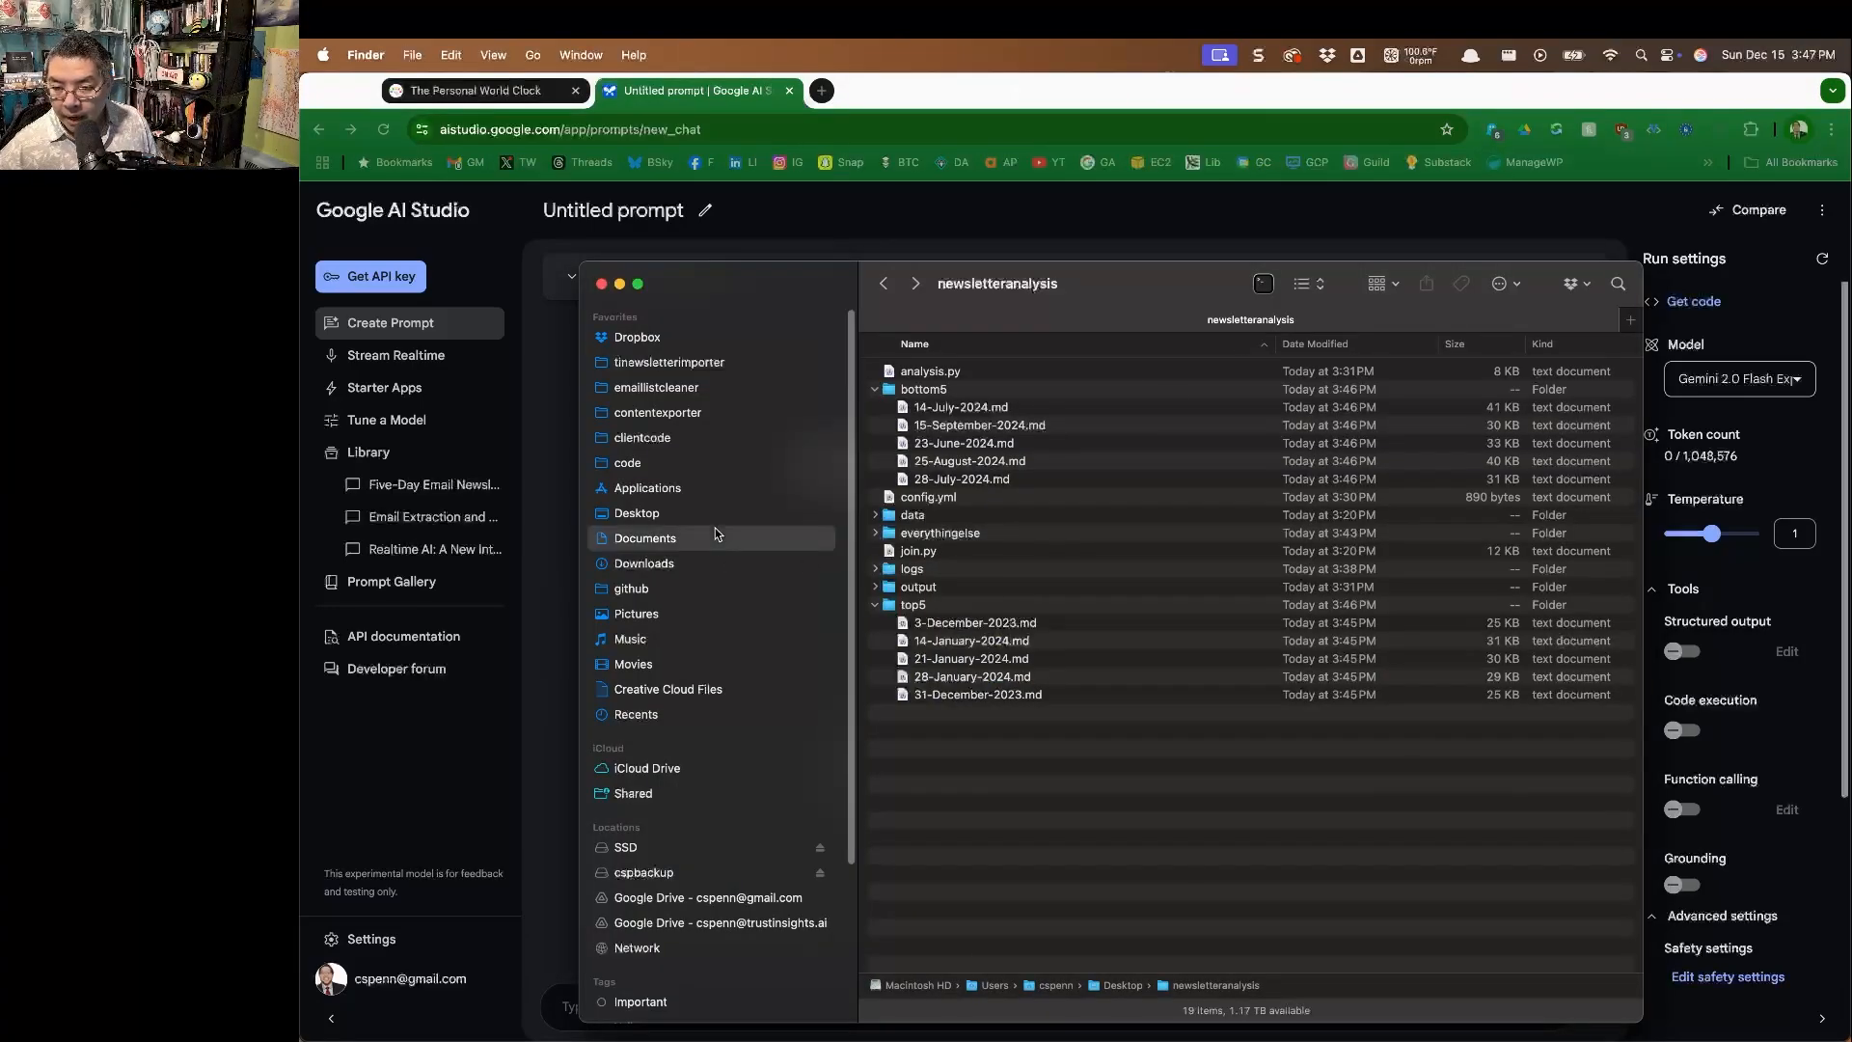
pyautogui.click(719, 514)
pyautogui.scroll(-10, 1006, 792)
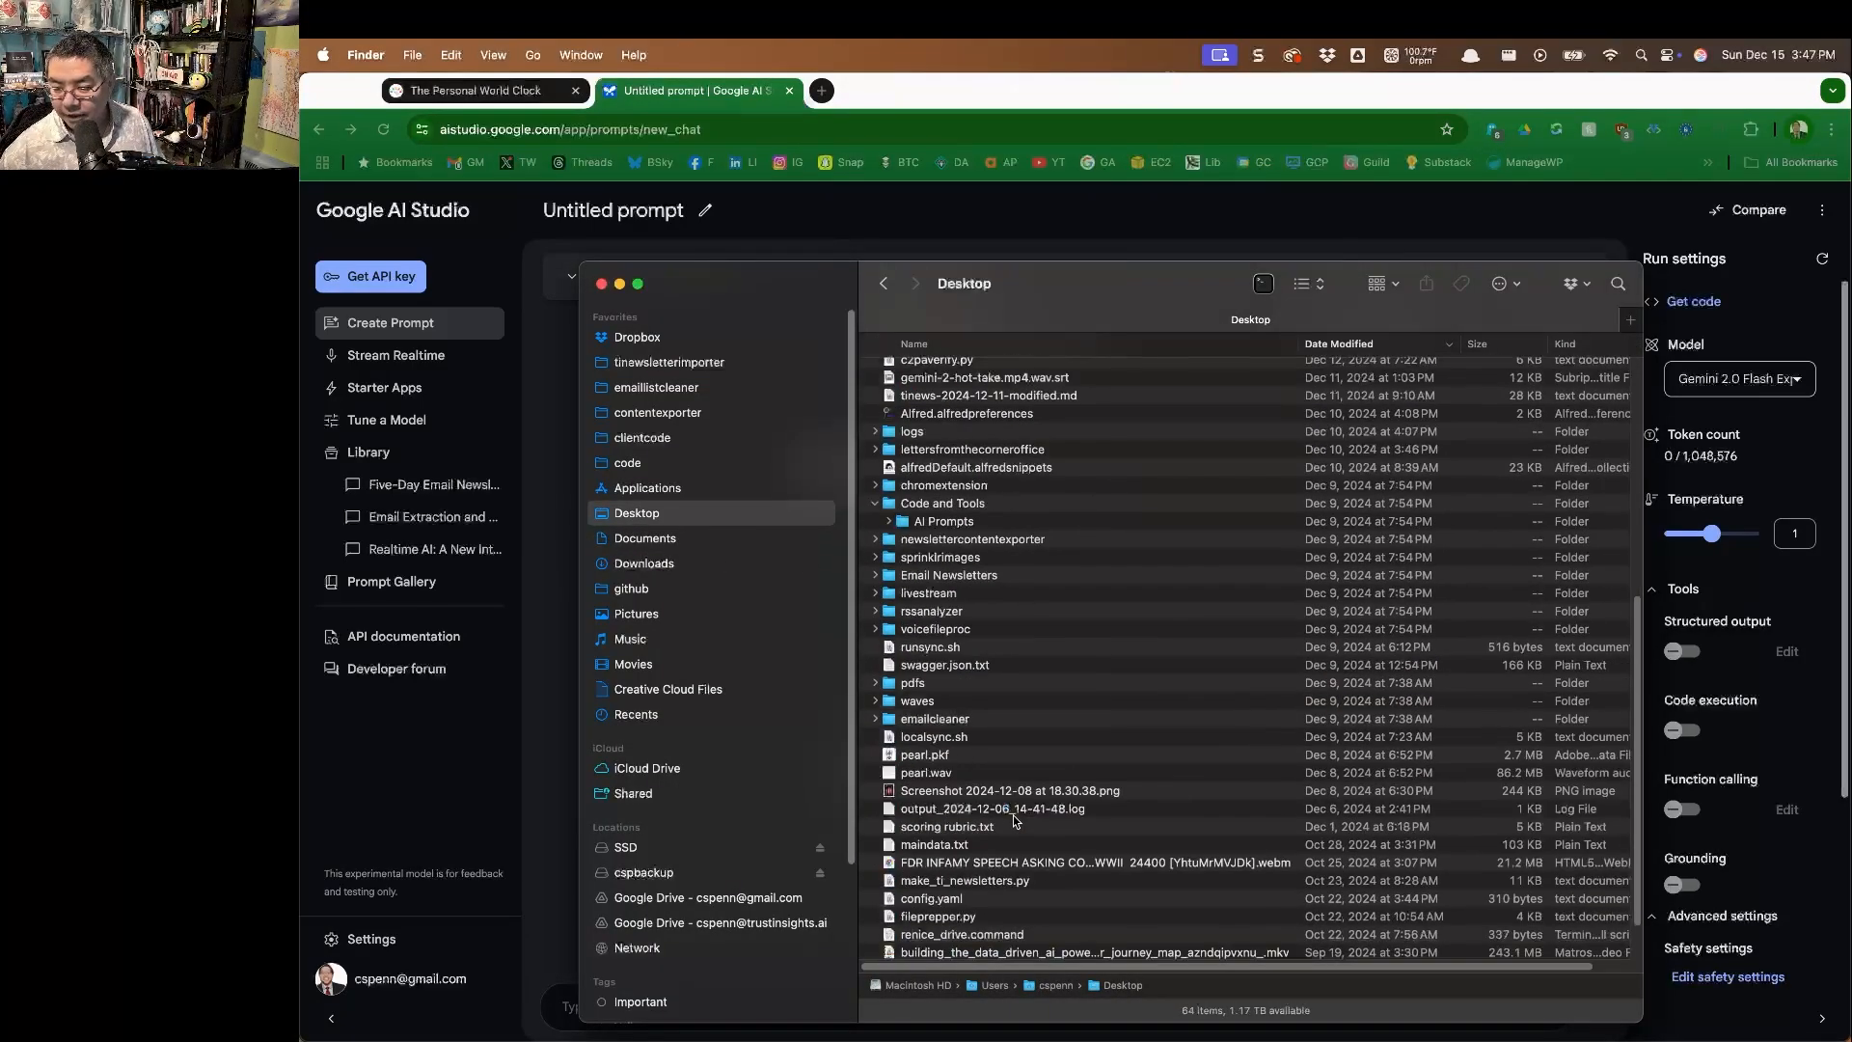
pyautogui.scroll(15, 875, 712)
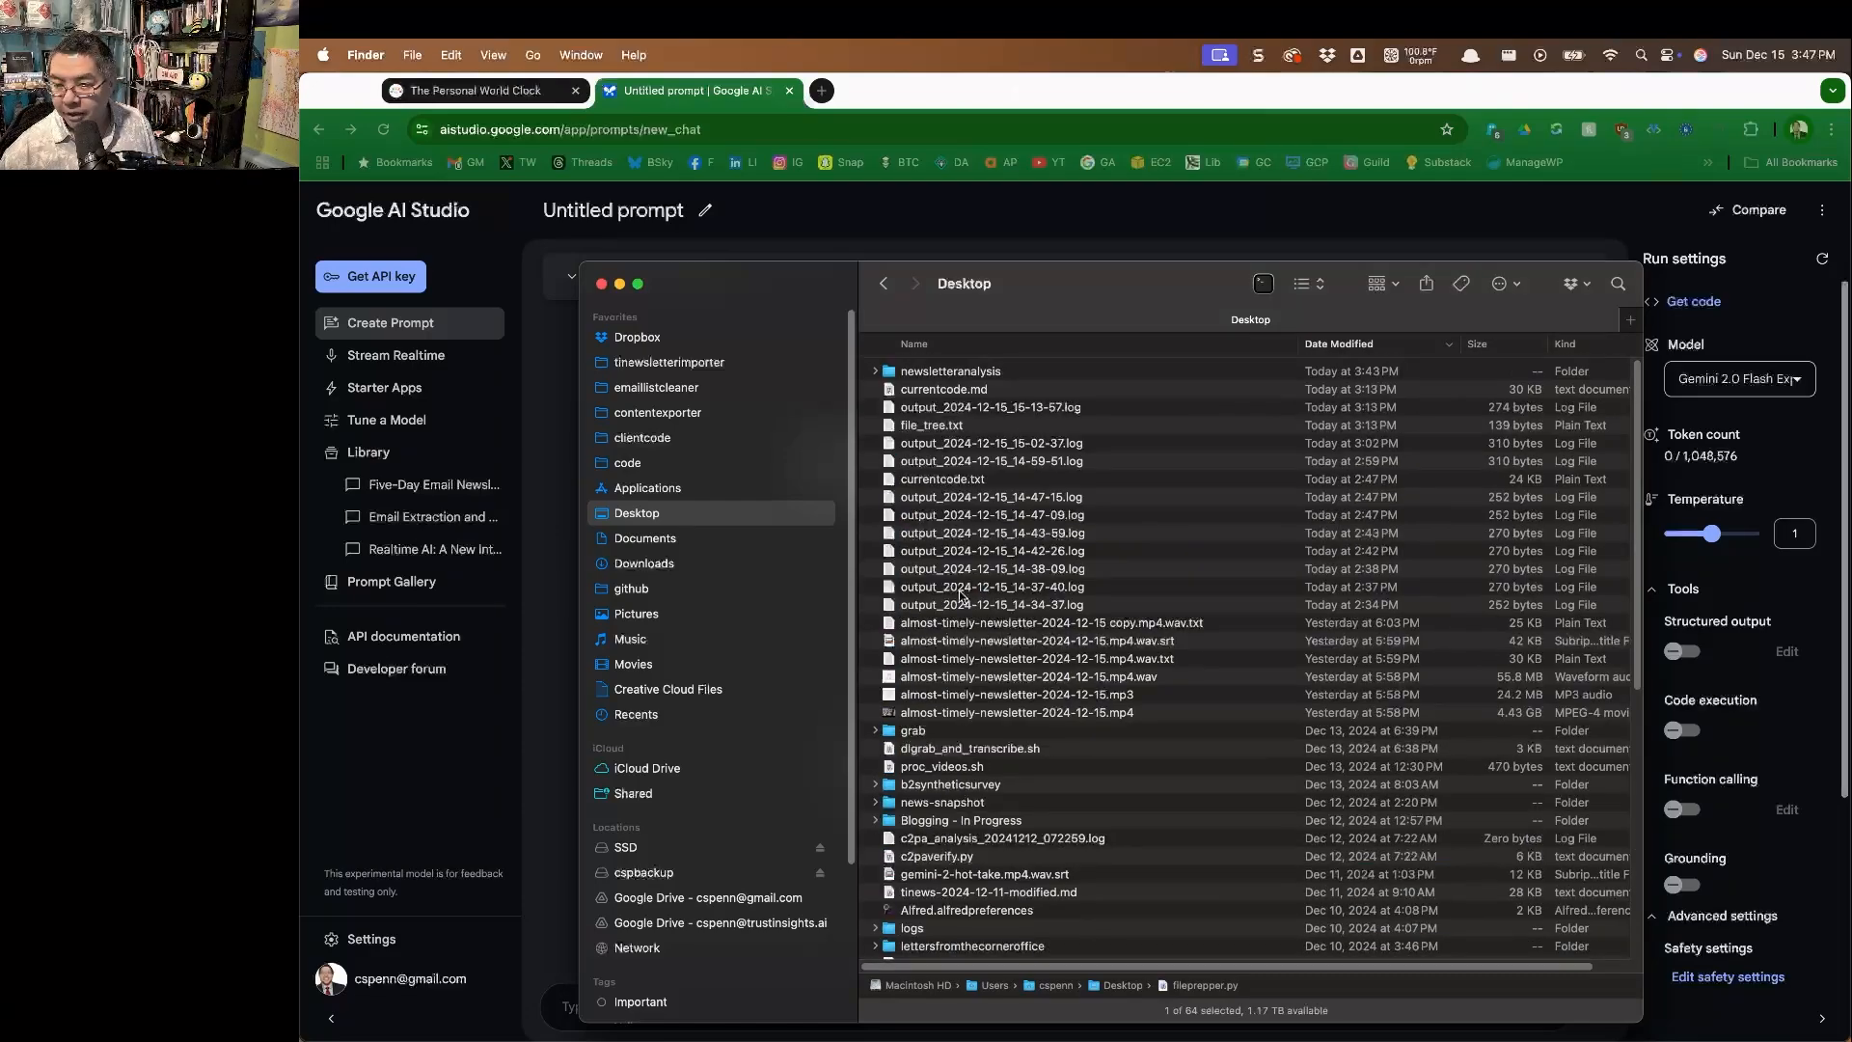
pyautogui.doubleClick(1055, 364)
pyautogui.press('super+m')
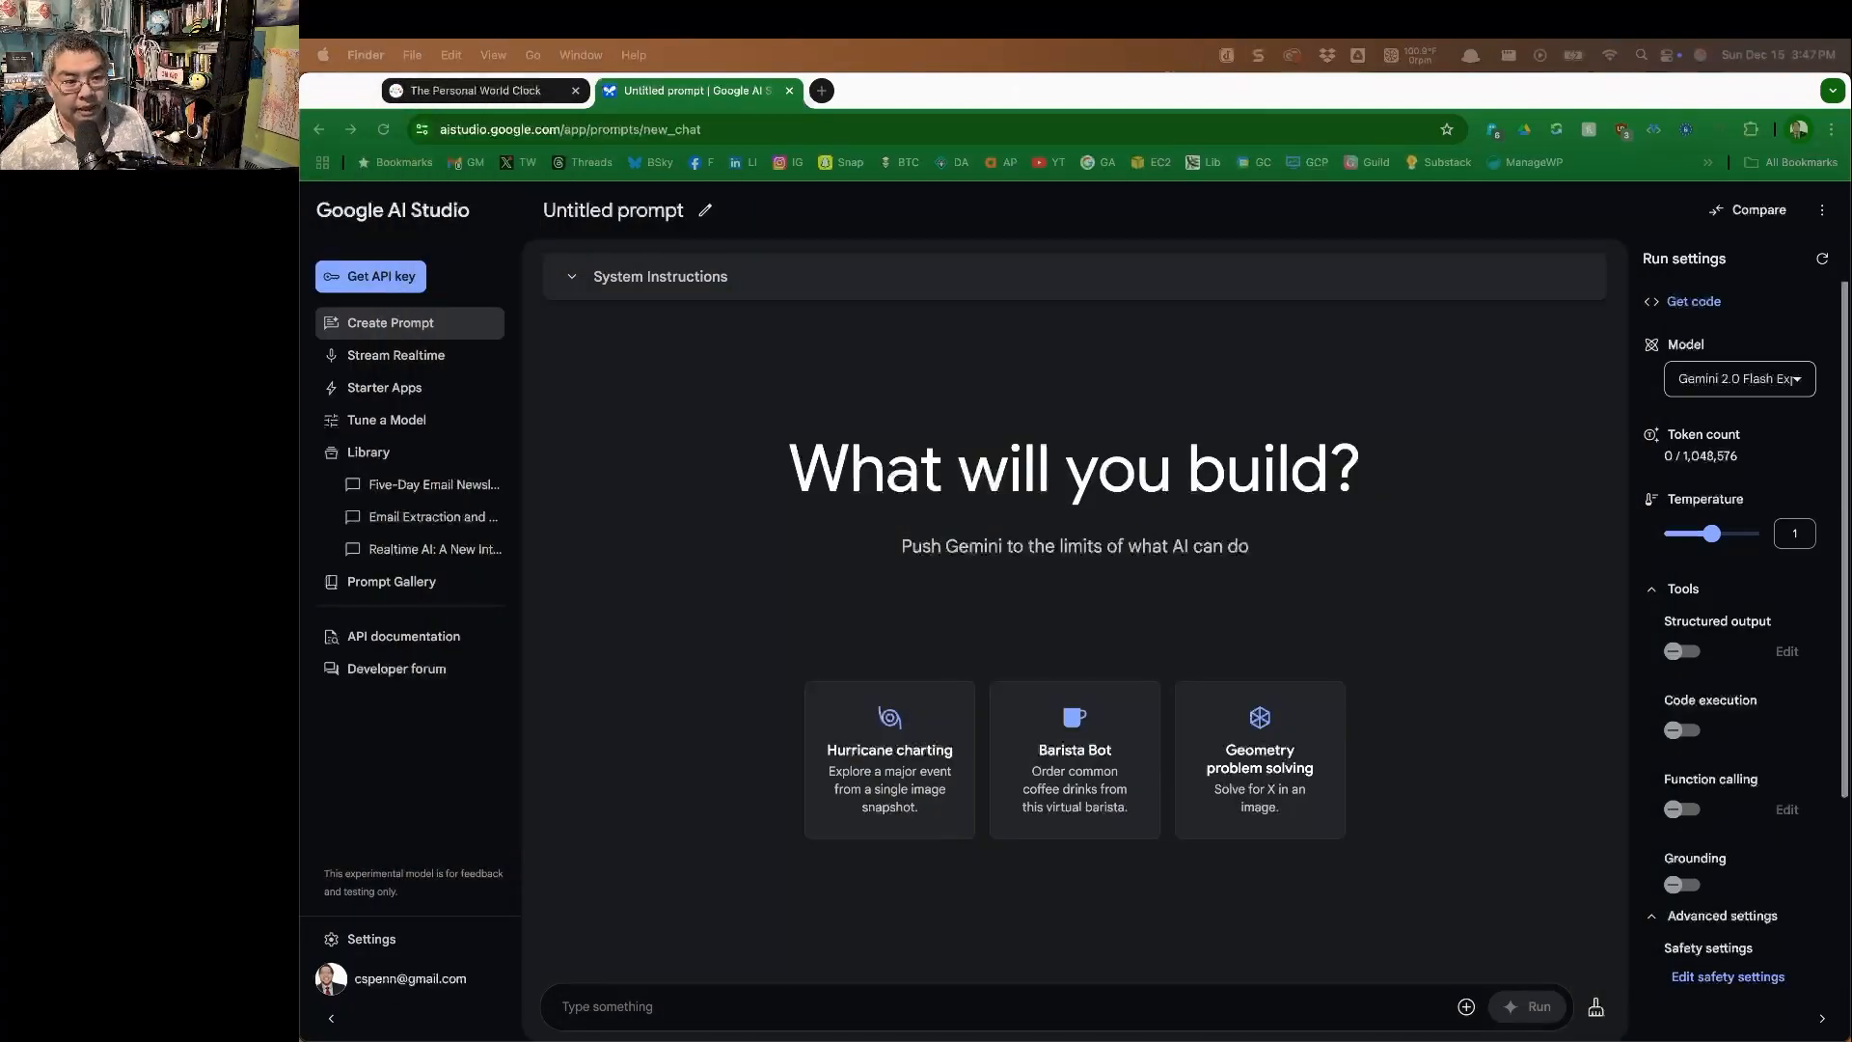
# Switch to Terminal and run "python fileprepper.py --input top5 --output top5.txt" in newsletteranalysis.
pyautogui.press('super+Tab')
pyautogui.write('python ')
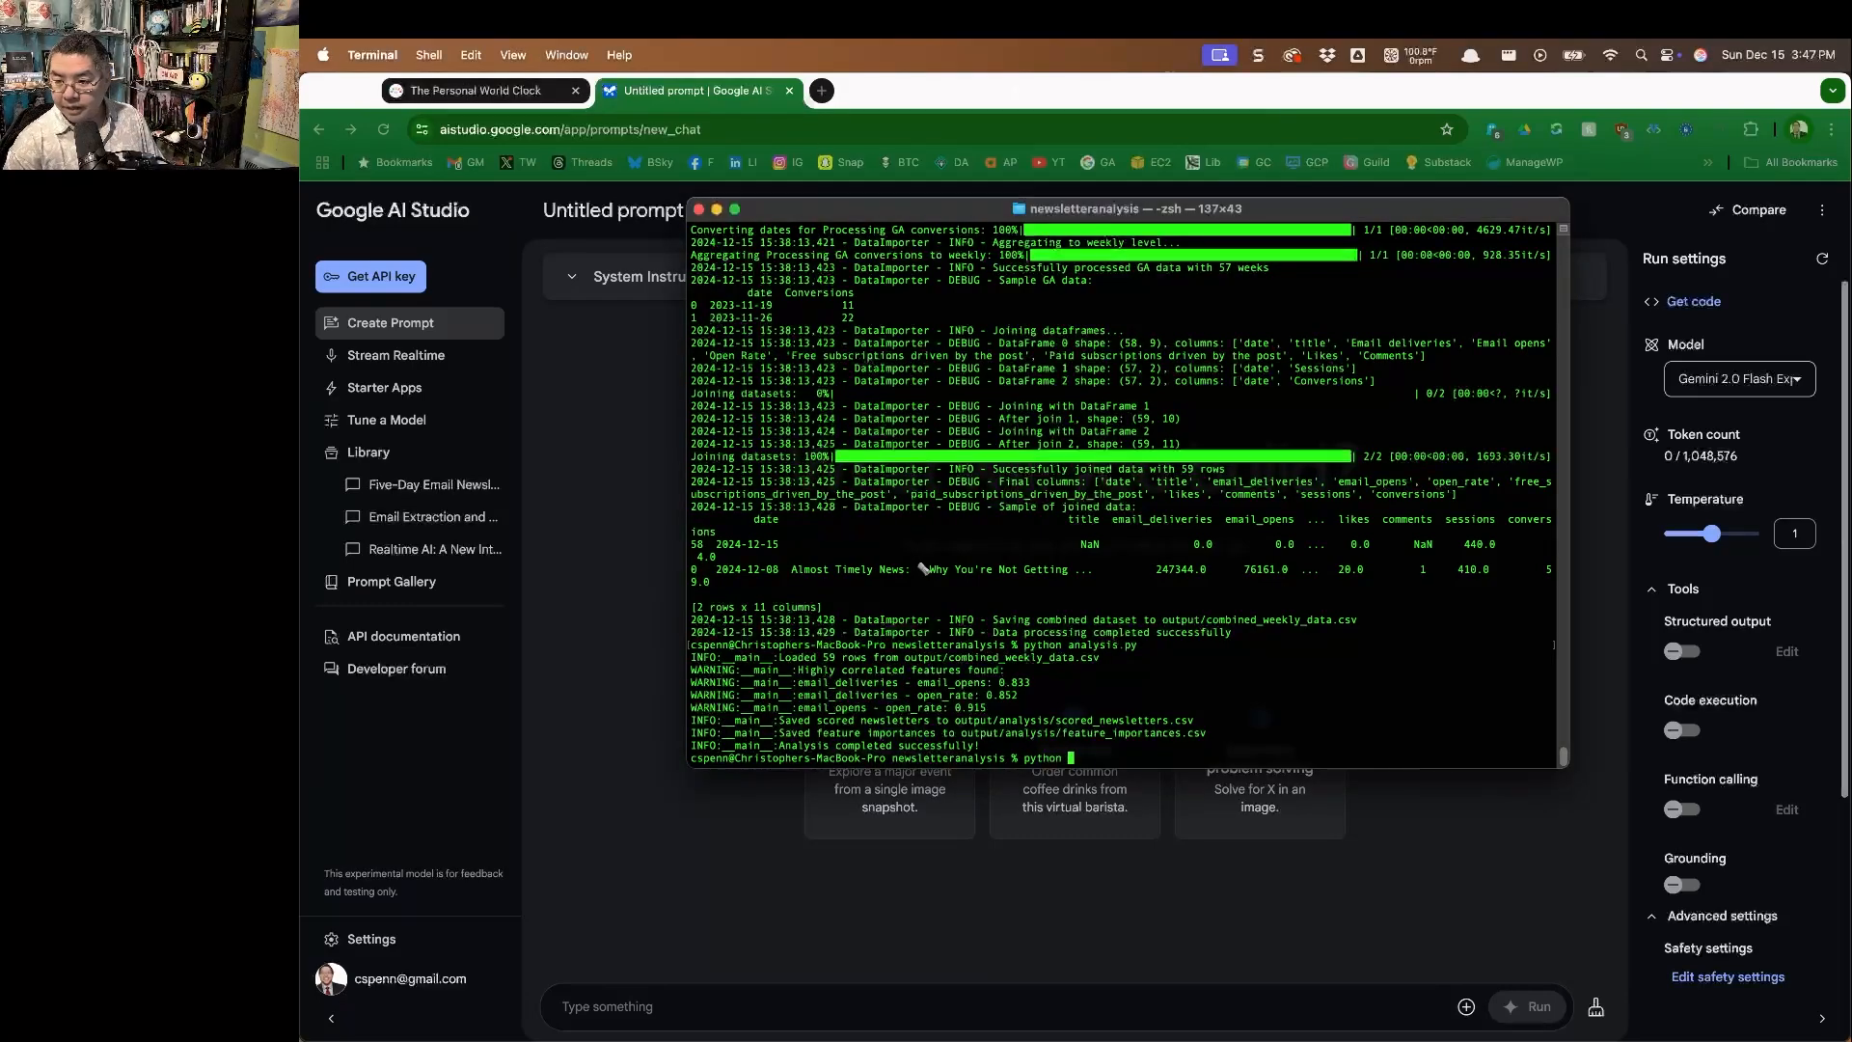
pyautogui.write('fileprepper.py --input top')
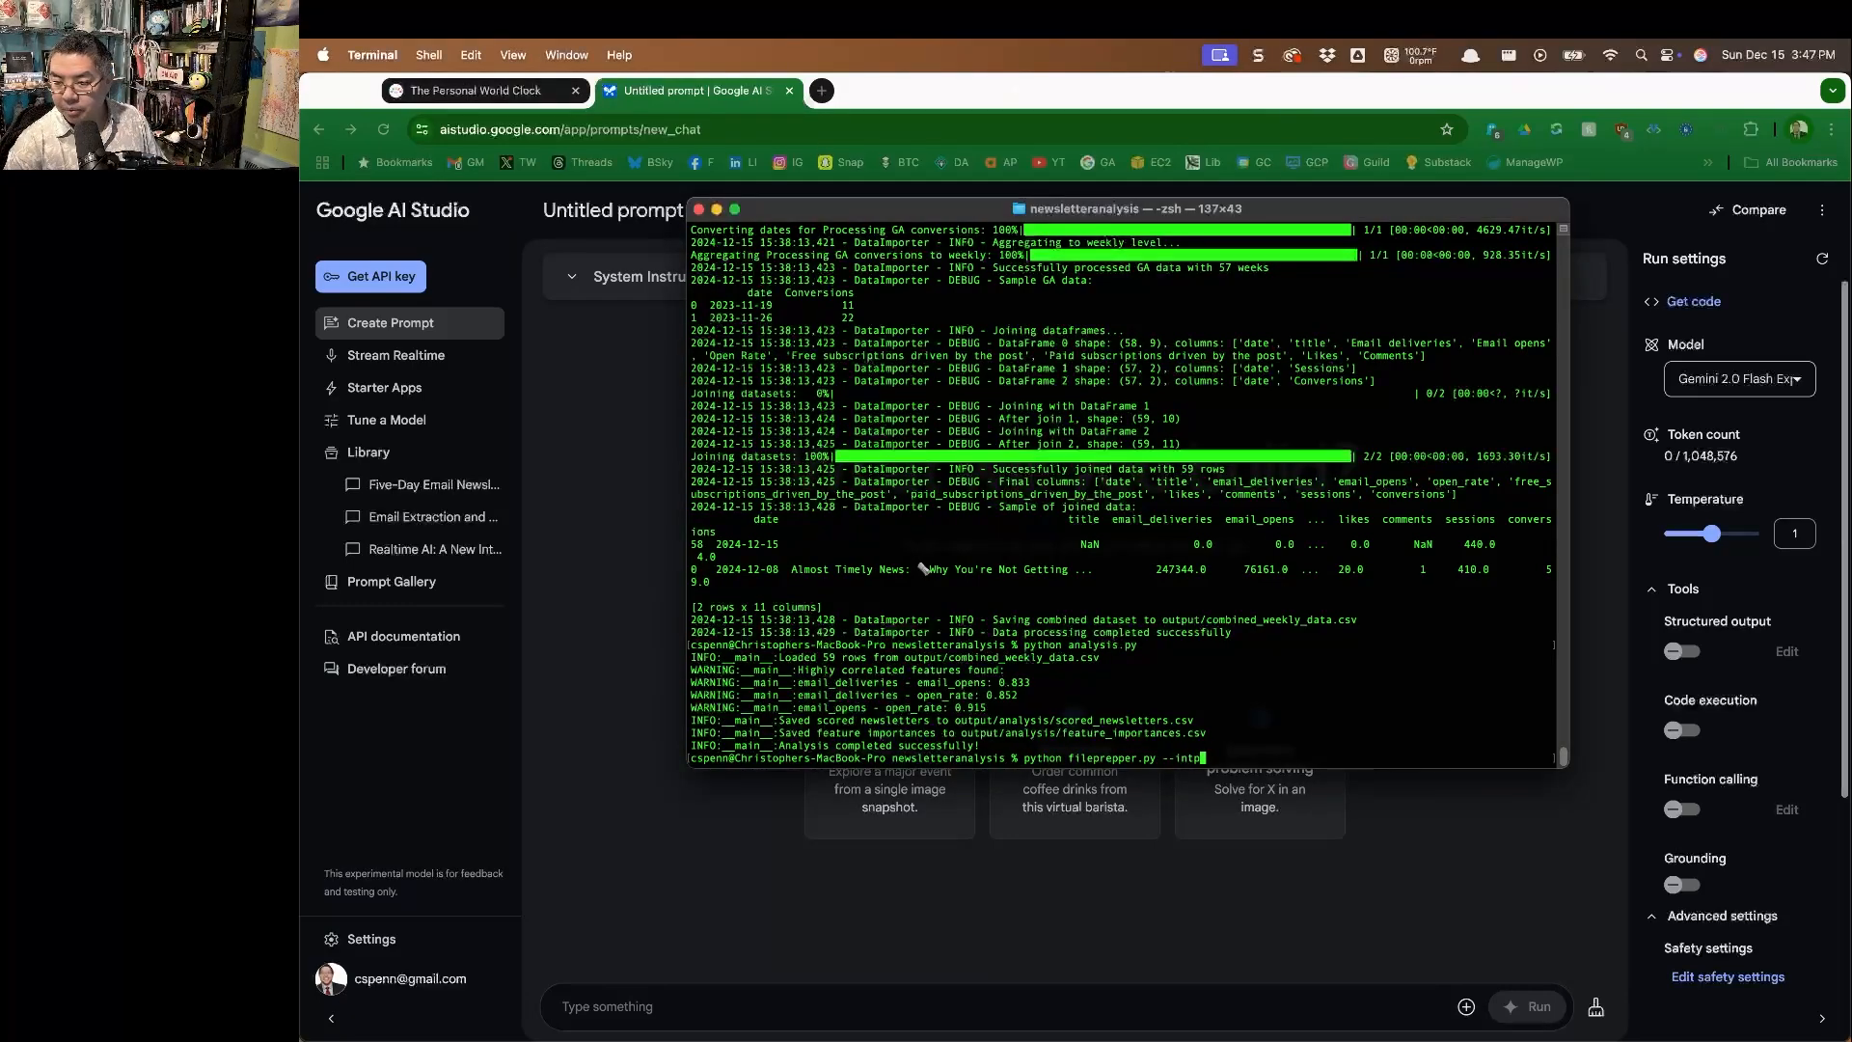
pyautogui.write('5 --output top5.txt')
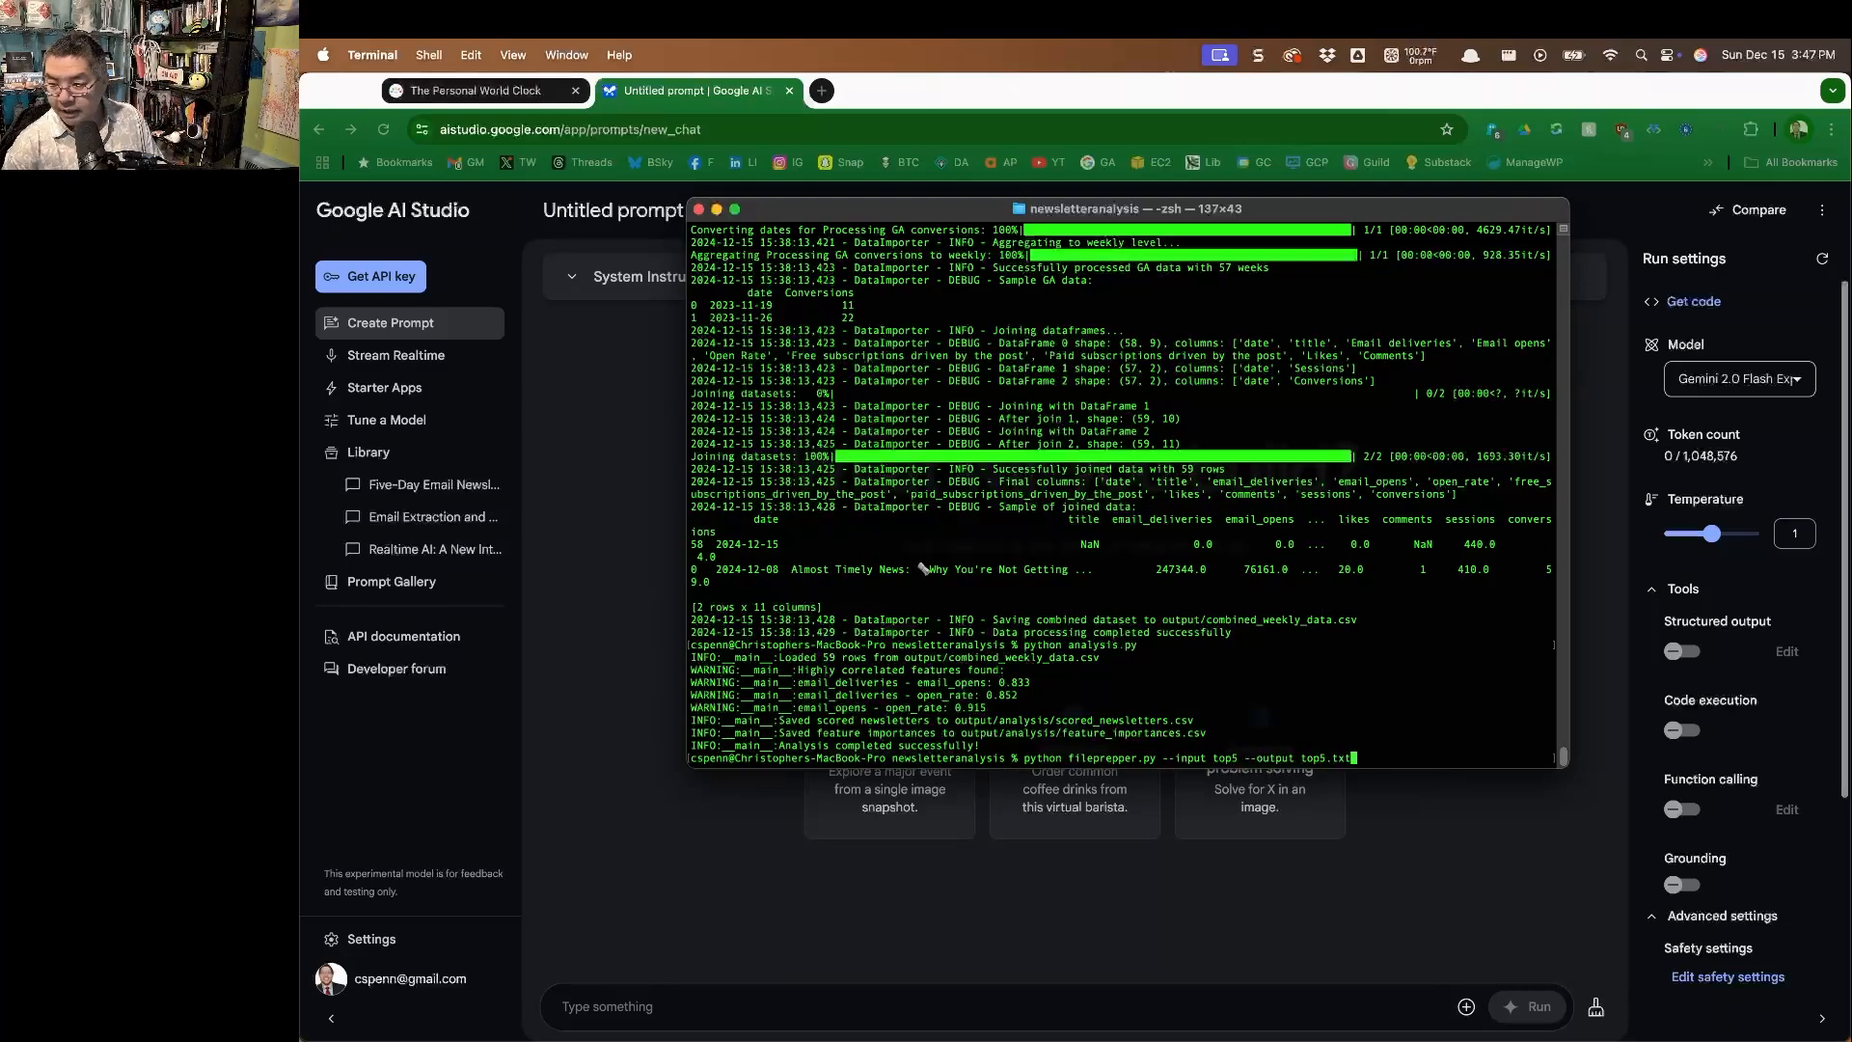
pyautogui.press('Return')
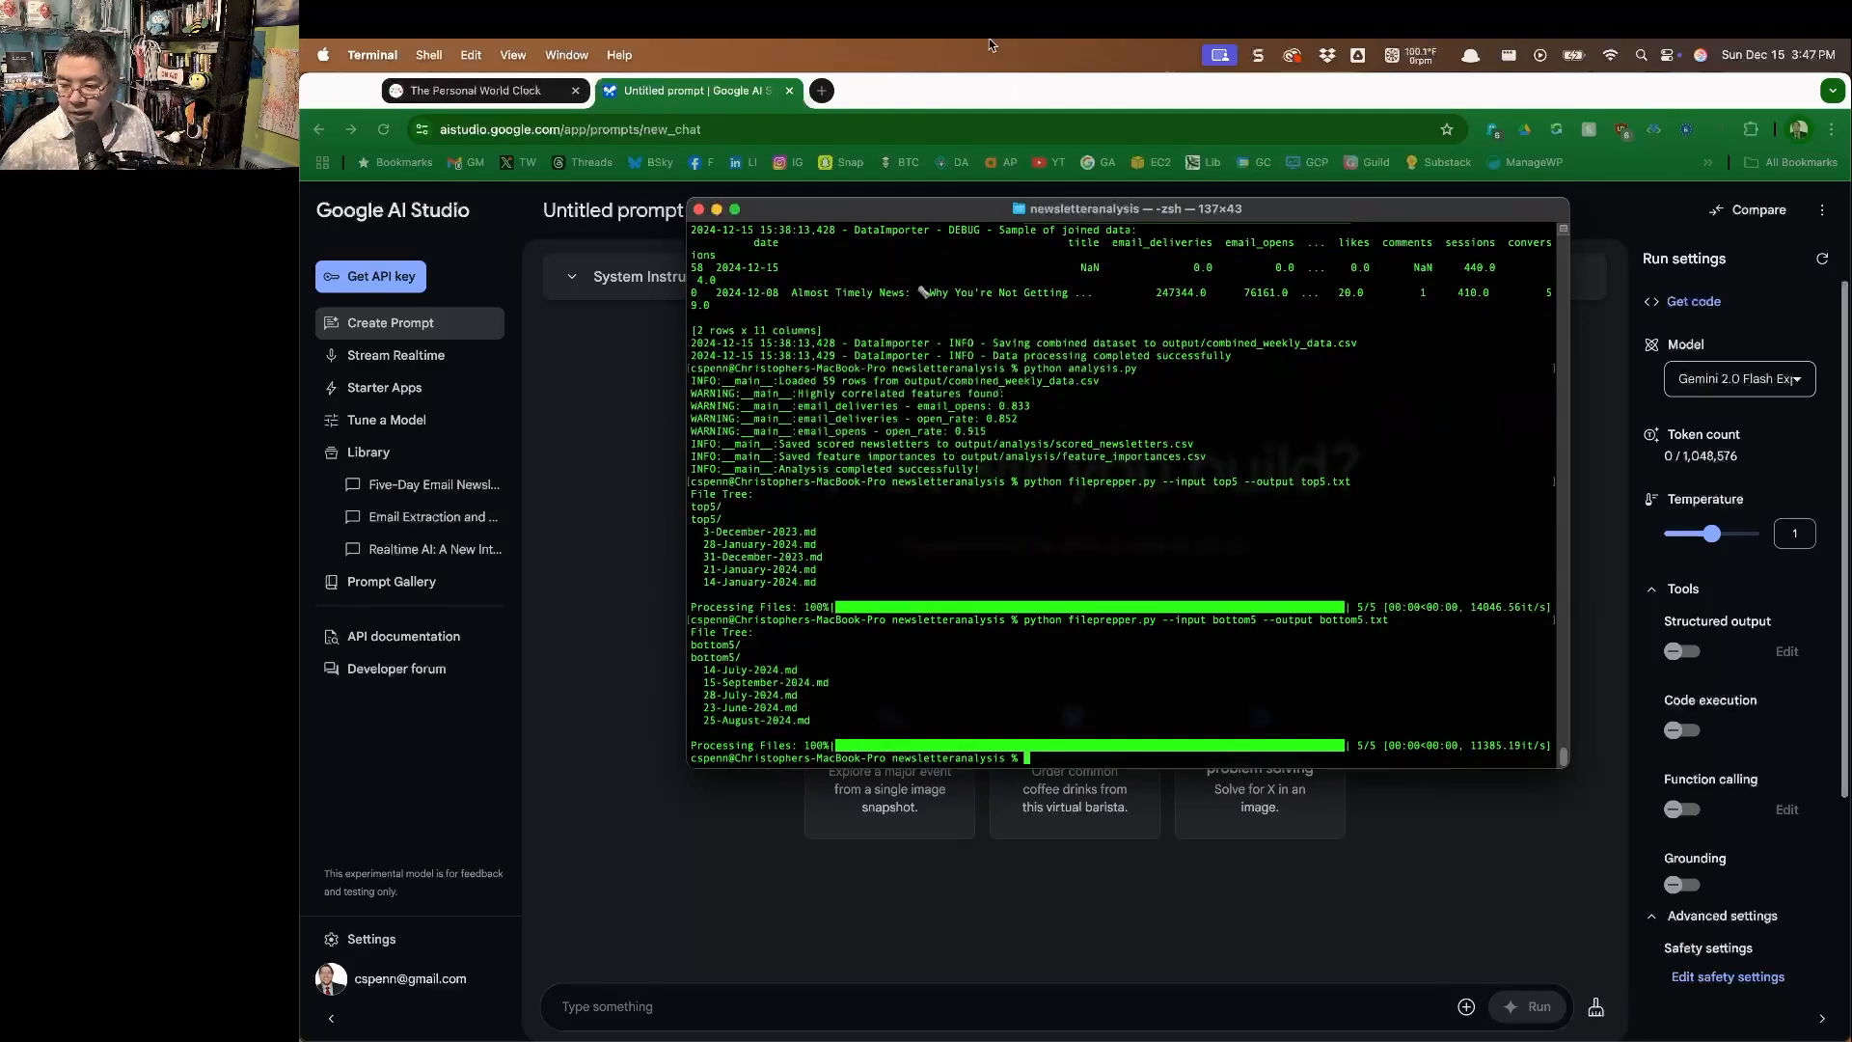
# Put Terminal aside and in Chrome begin the prompt: "You're an email newsletter expert who knows email marketing, content marketing, content creation, writing, content strategy.".
pyautogui.moveTo(918, 208); pyautogui.dragTo(301, 214)
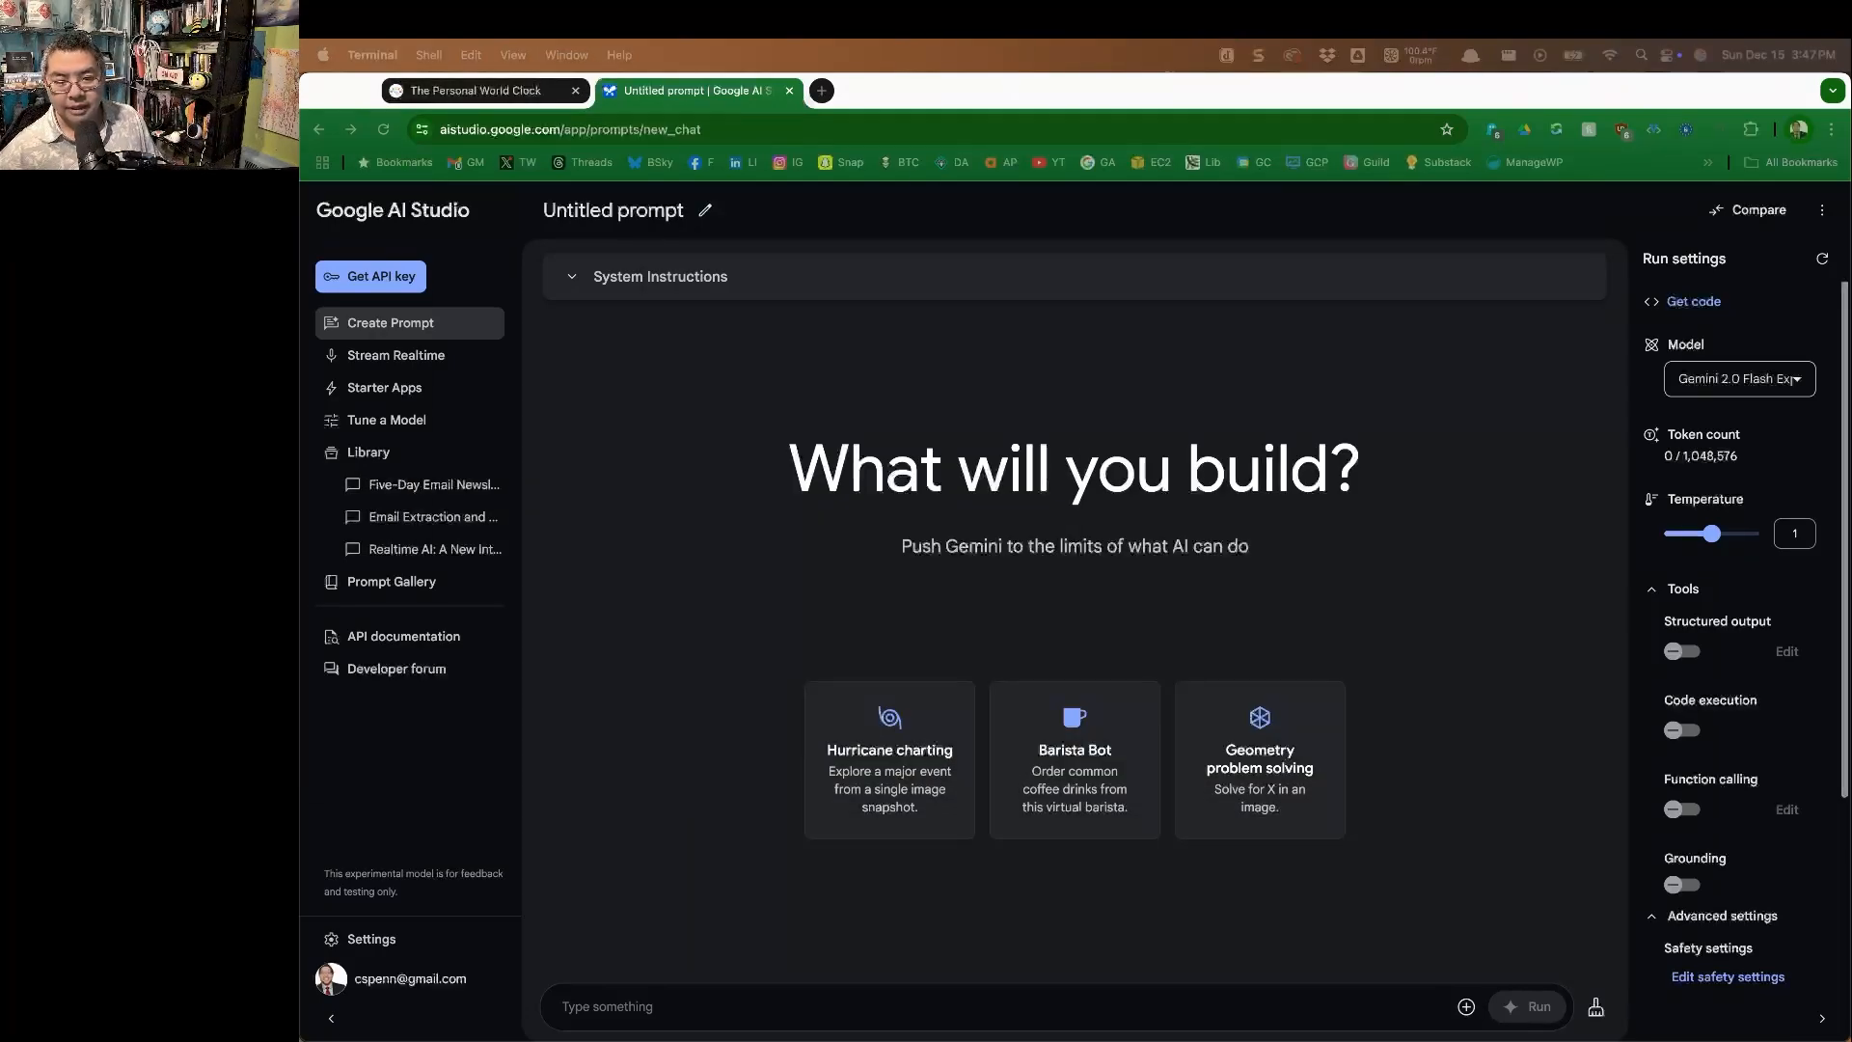
pyautogui.click(610, 1018)
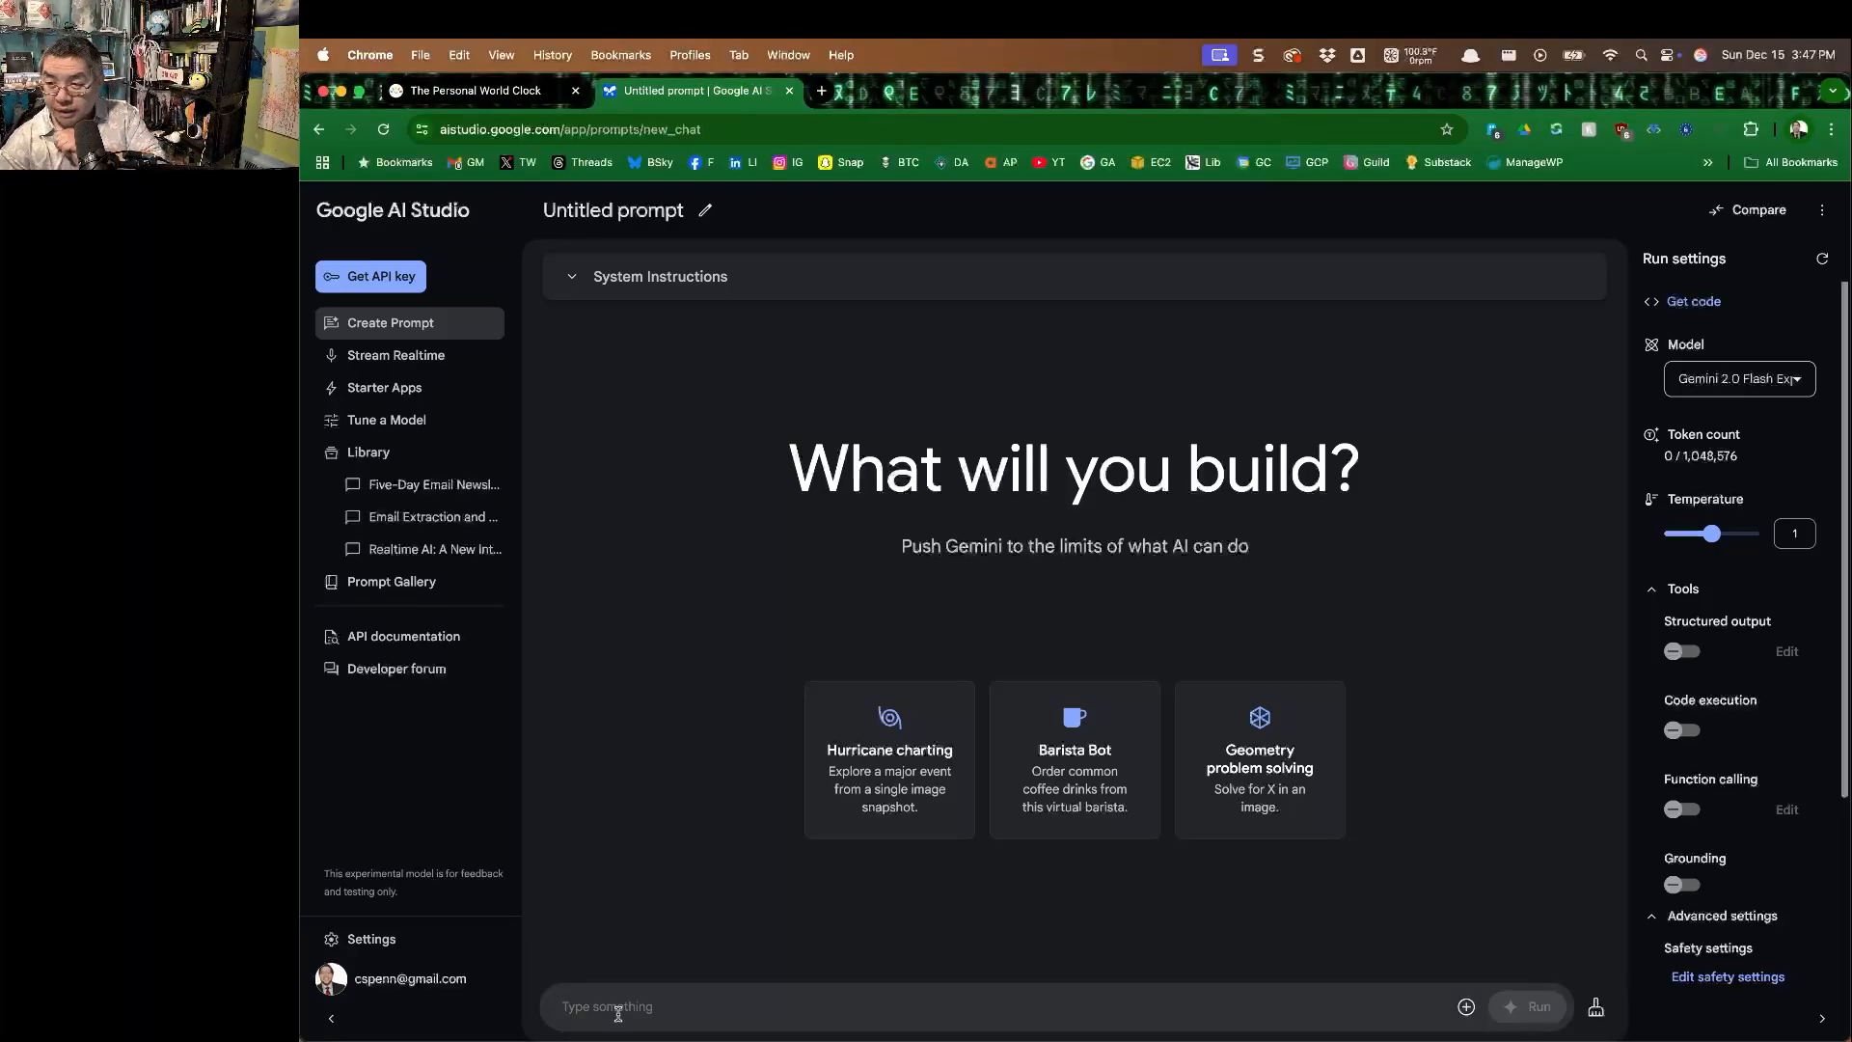
pyautogui.write("You're an")
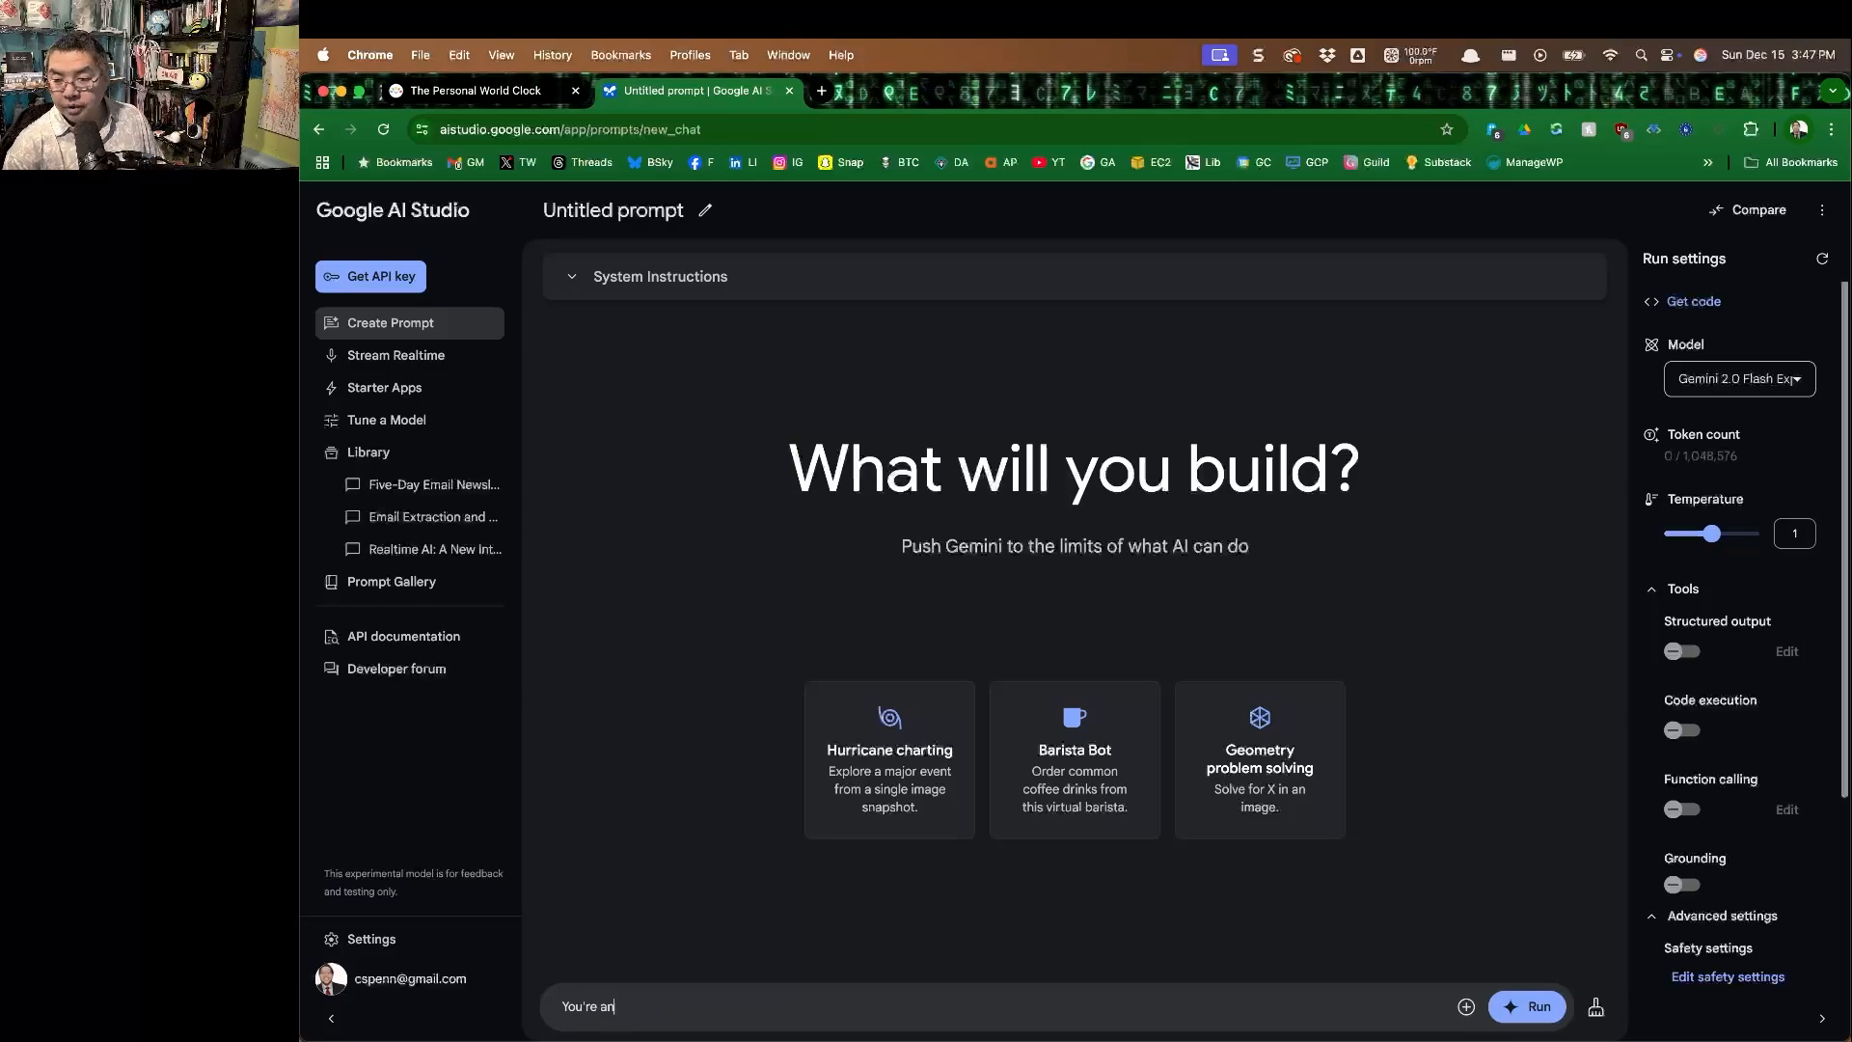
pyautogui.write(' email newsletter expert who know')
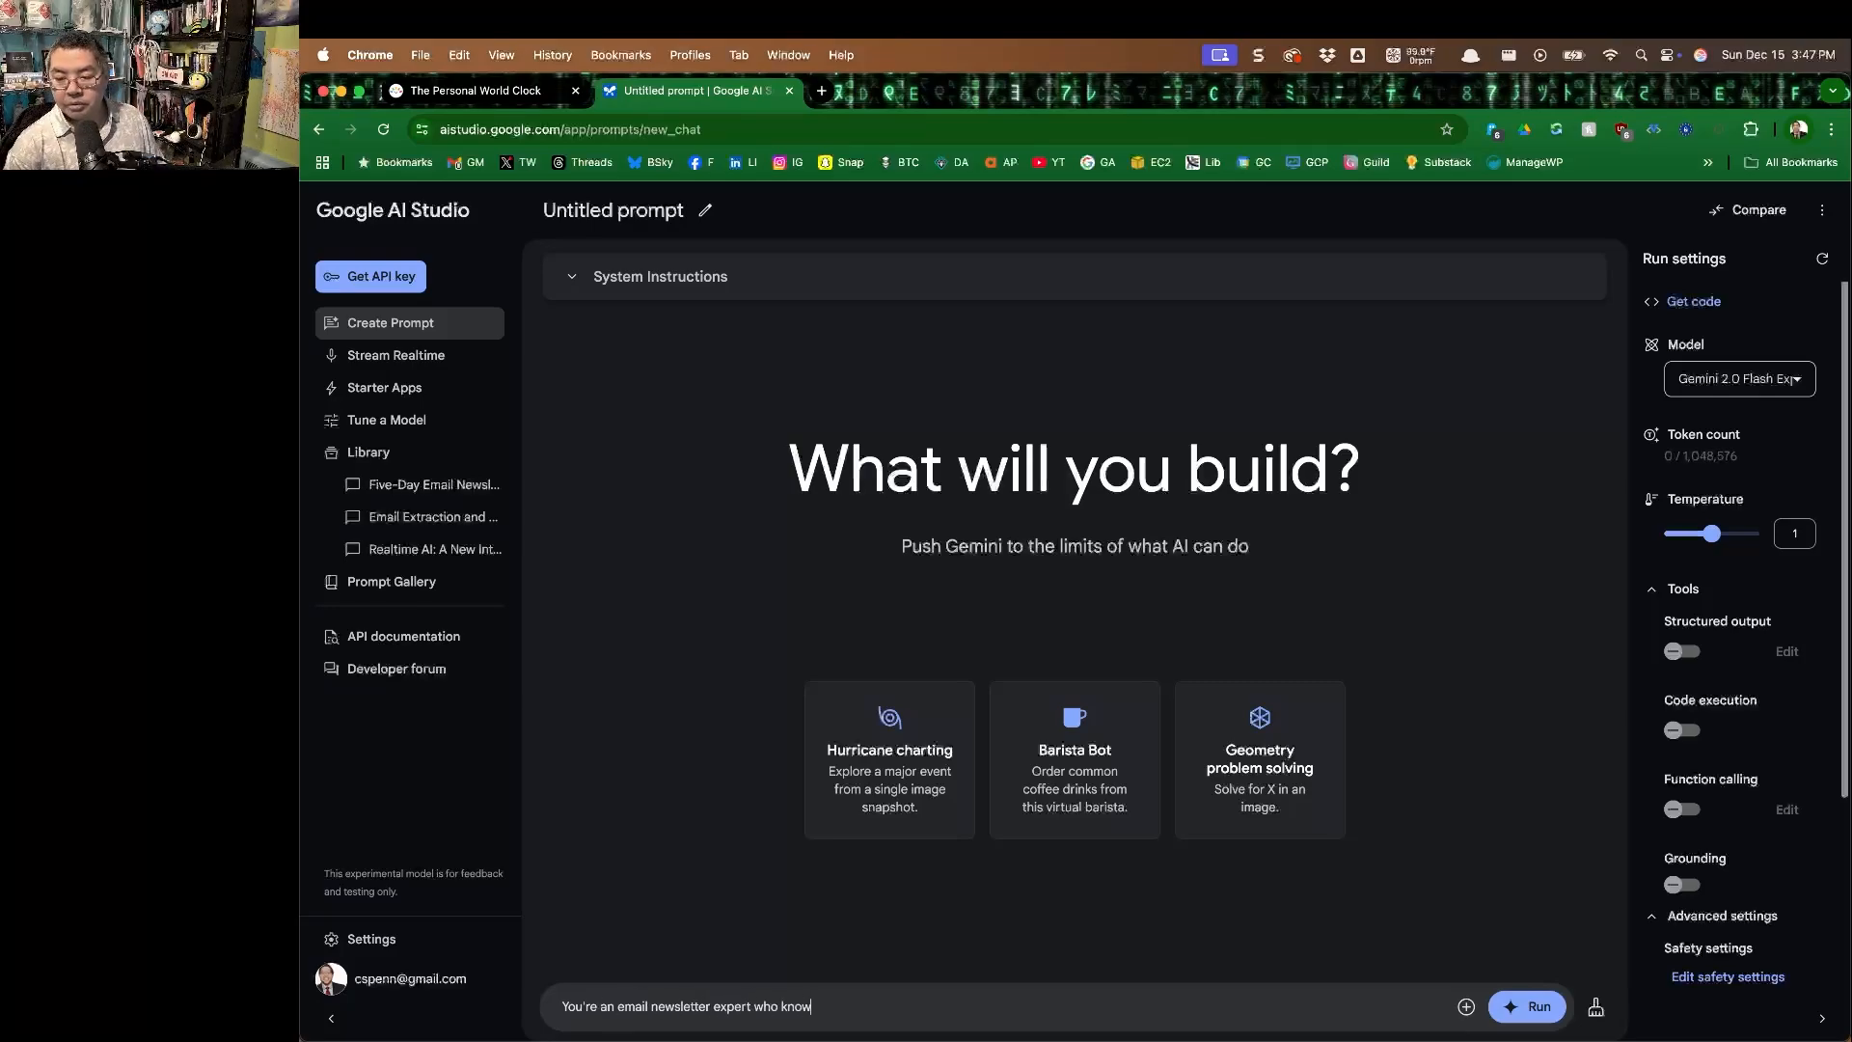
pyautogui.write('s email marketing, con')
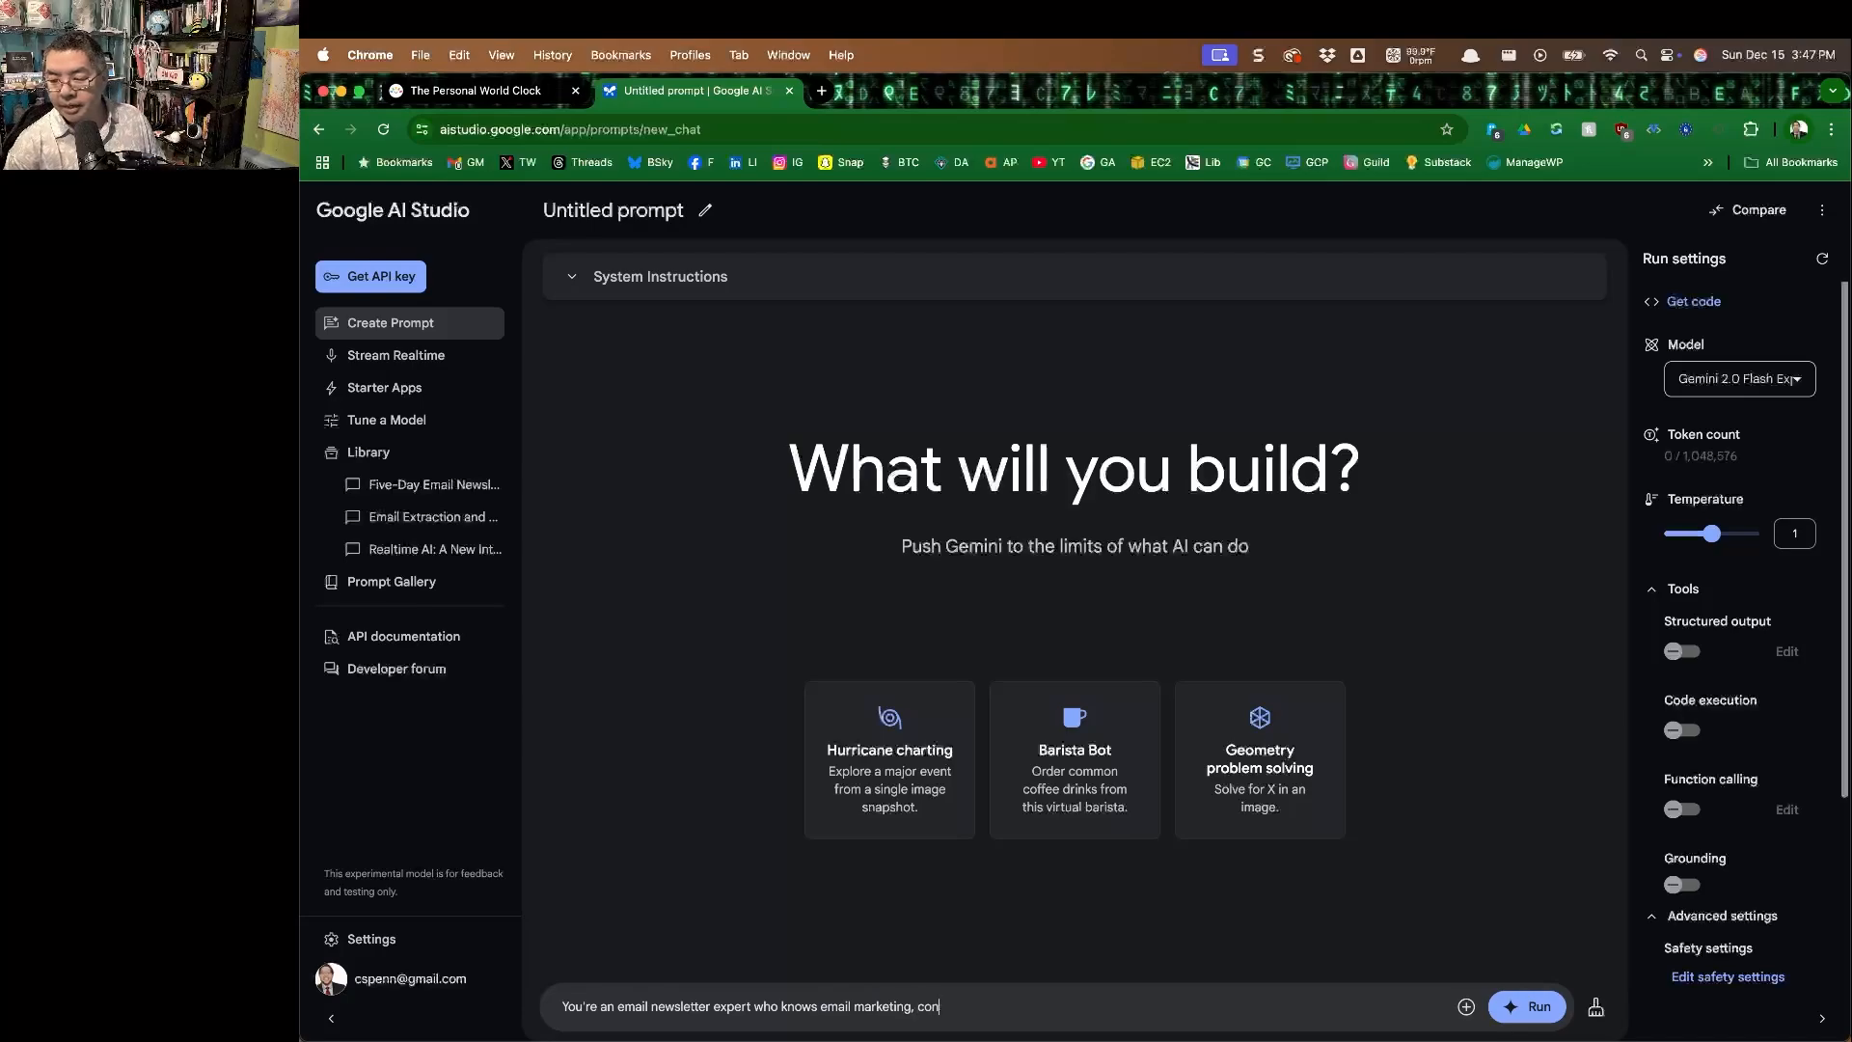
pyautogui.write("tent marketing, content creation, writing, content strategy. Today we'll be analyzing news")
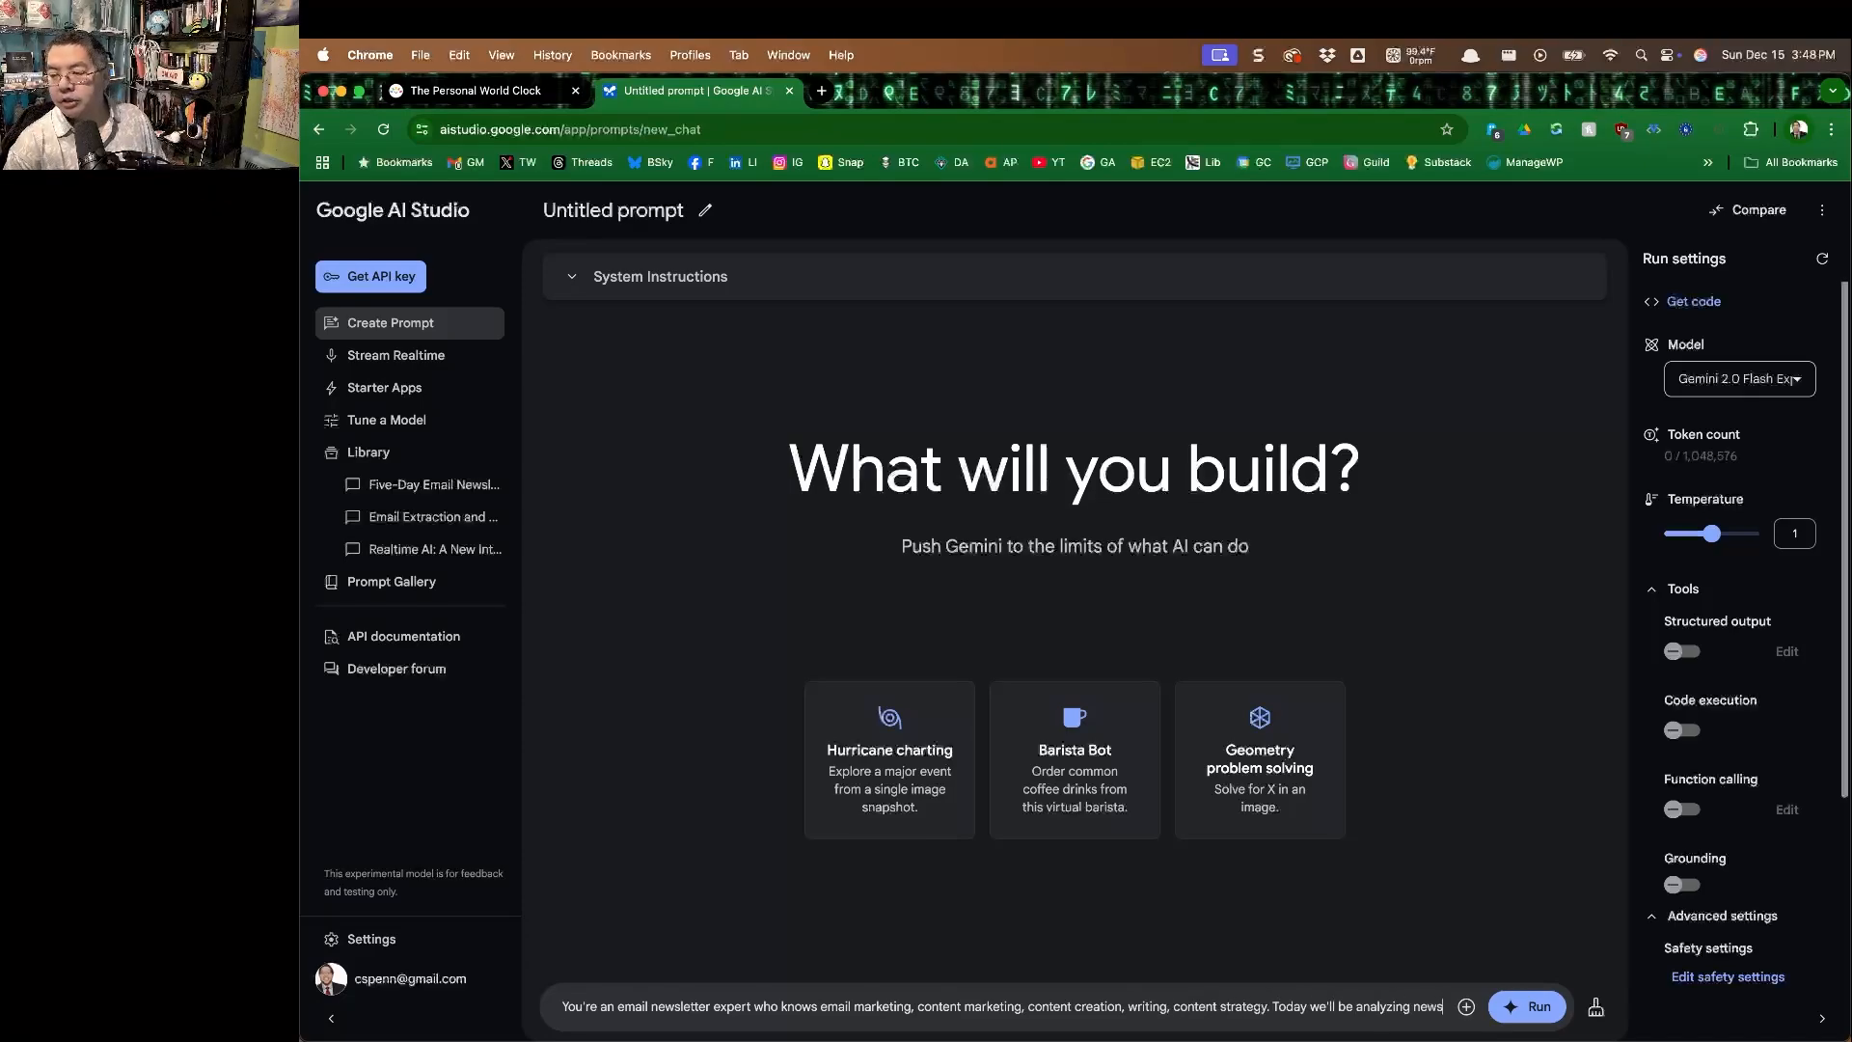
pyautogui.write('letter performance from')
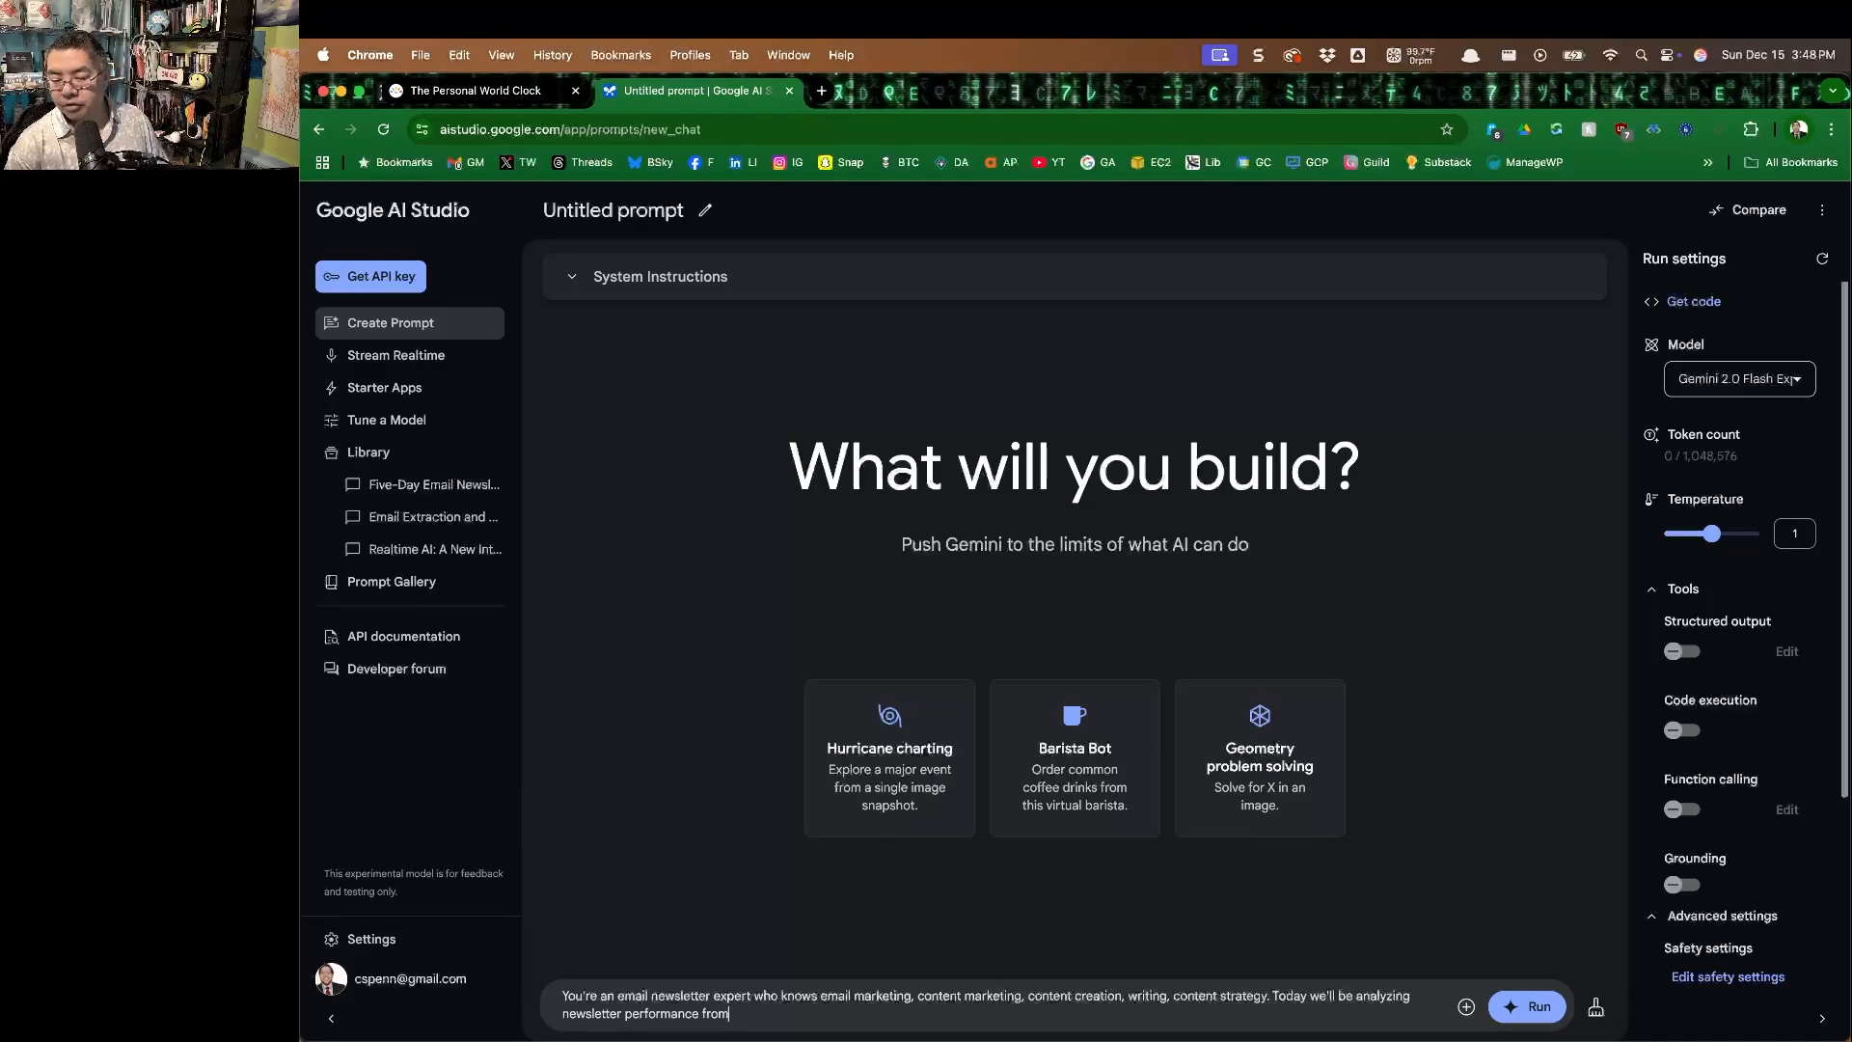
pyautogui.write(" a qualitative perspective to understand why a newseletter's issues mig")
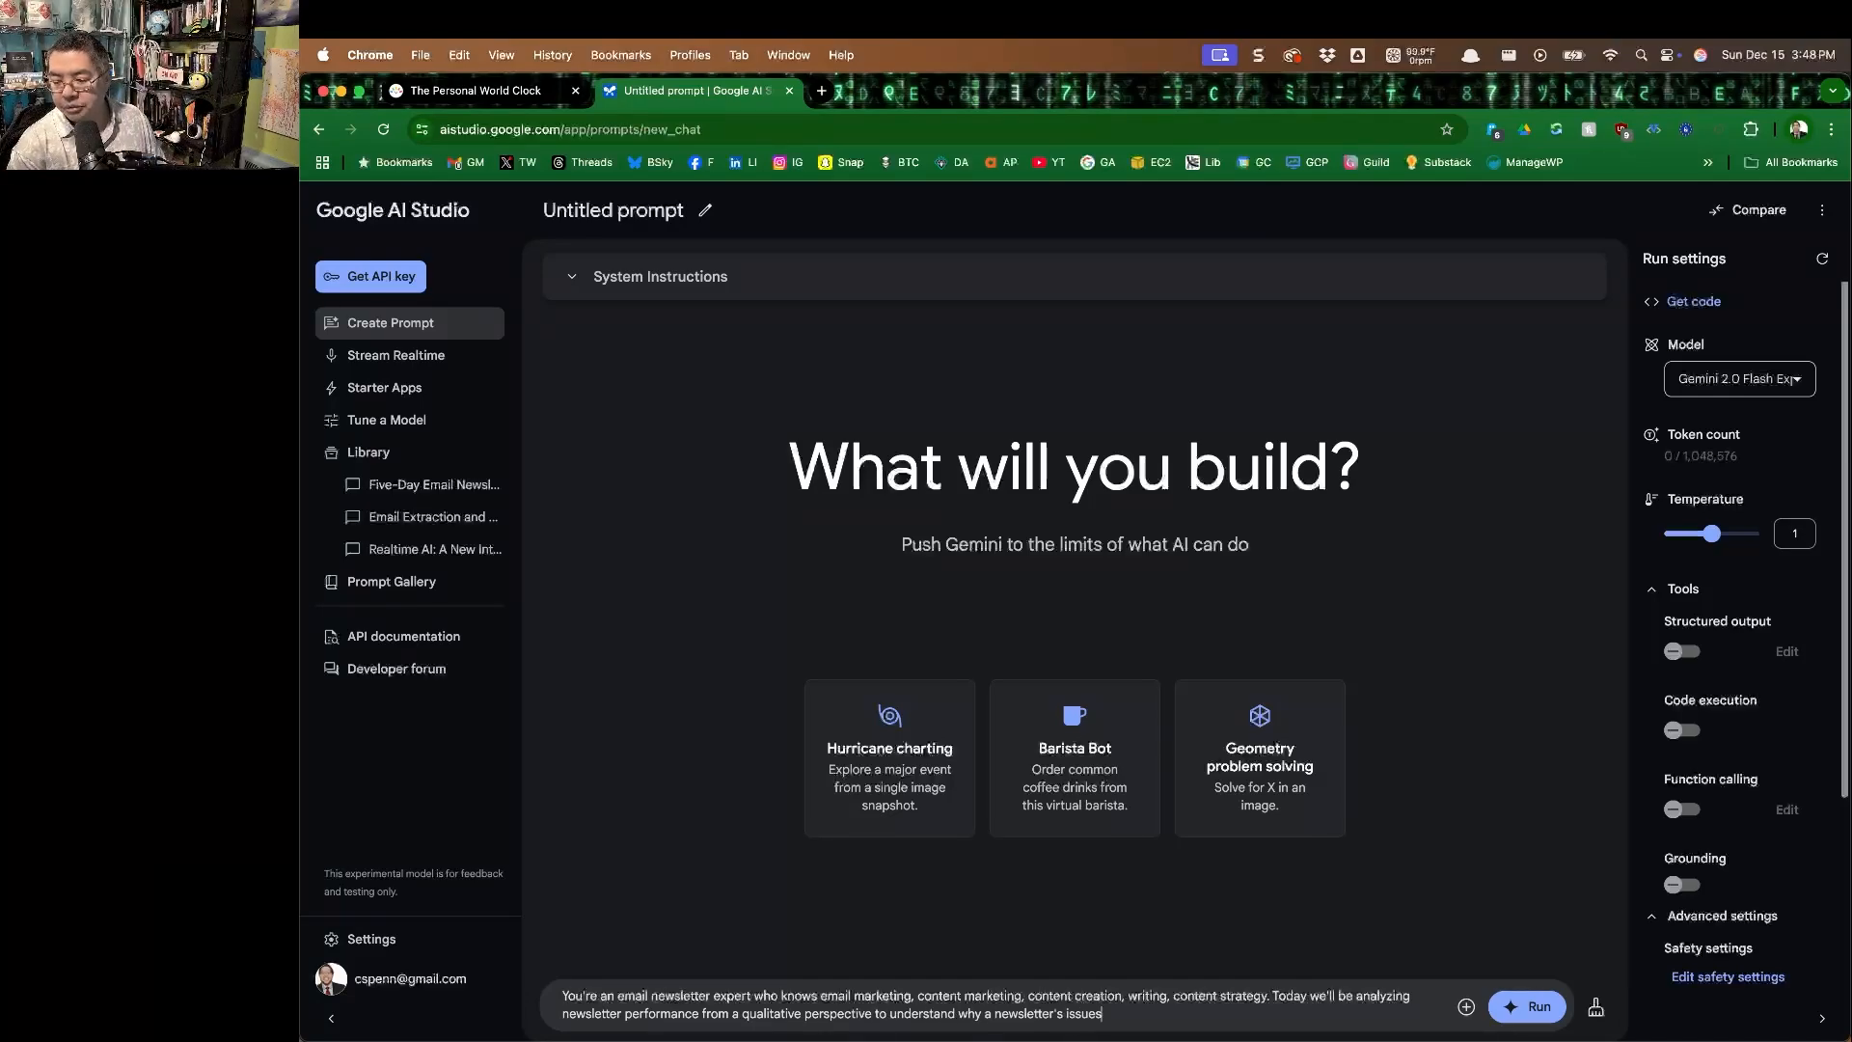
# Add to the prompt: "Today we'll be analyzing newsletter performance from a qualitative perspective to understand why a newsletter's issues might be resonating or not resonating with audiences.".
pyautogui.write('ht be')
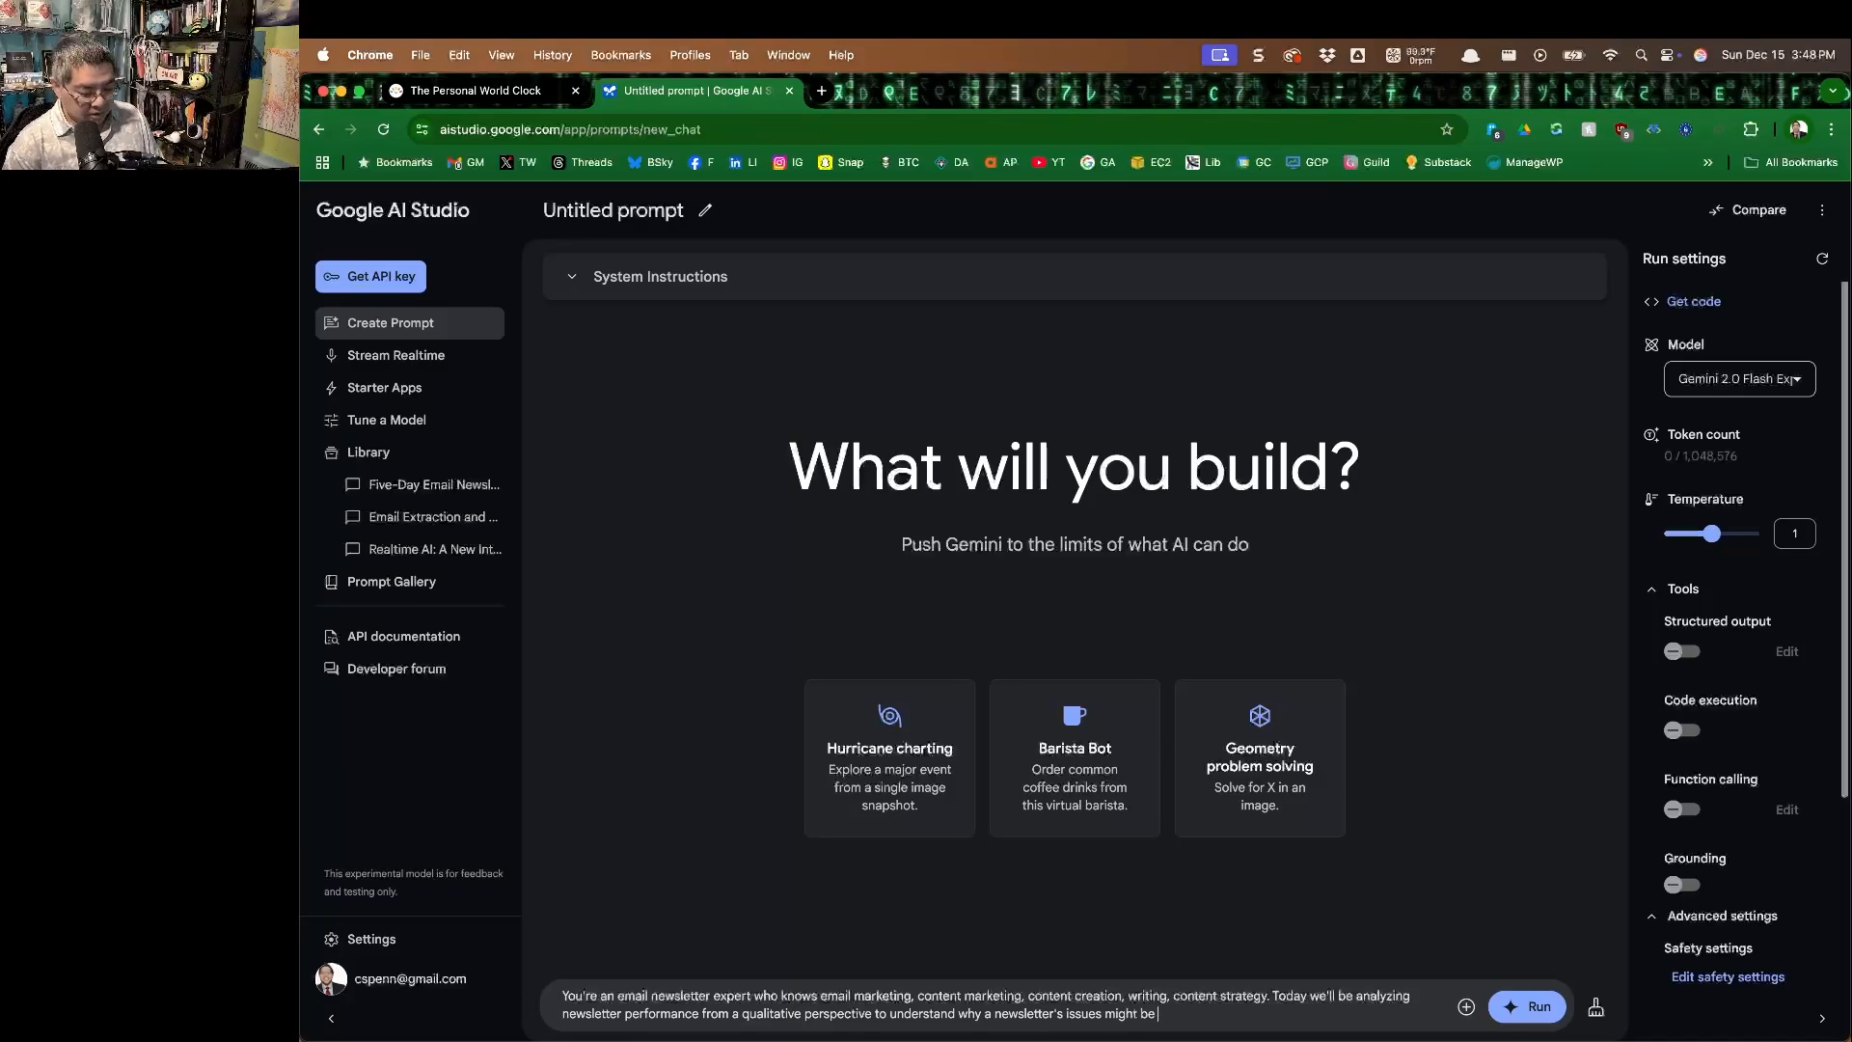
pyautogui.write(' resonating or not resonating with audien')
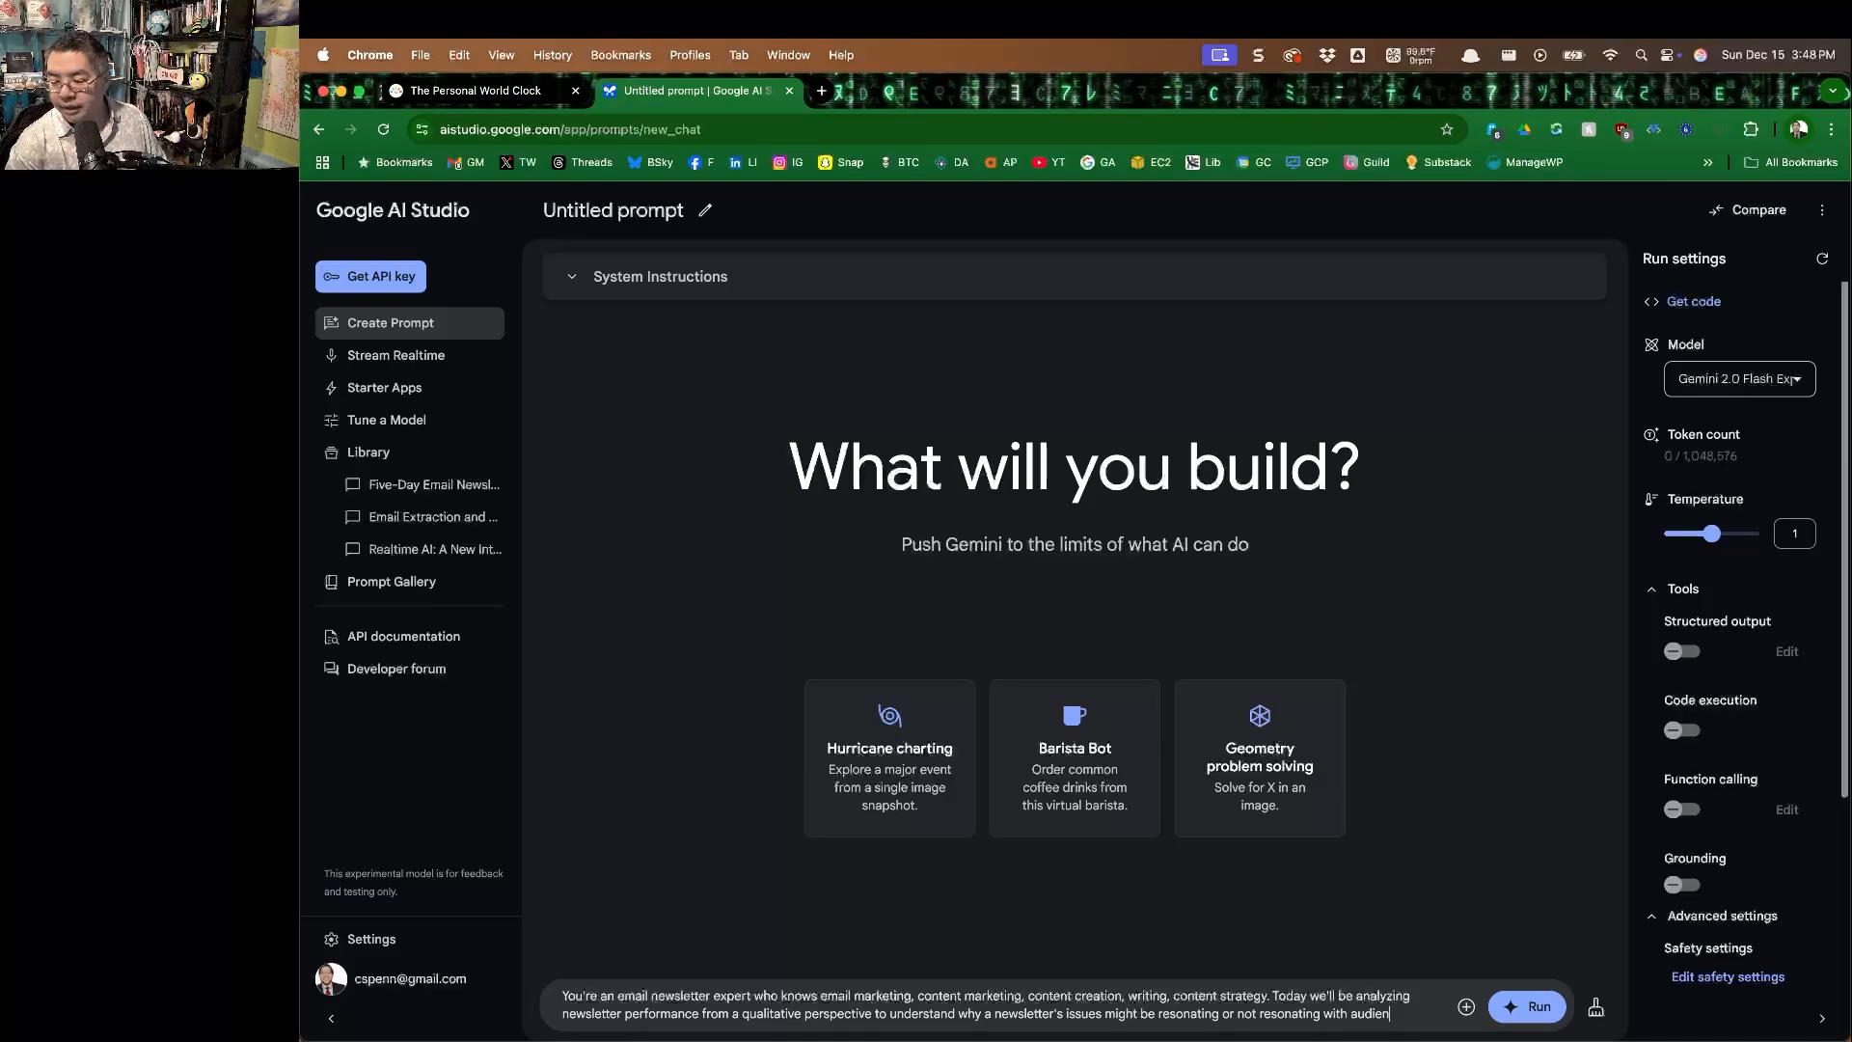
pyautogui.write('ces. First, what do you kno')
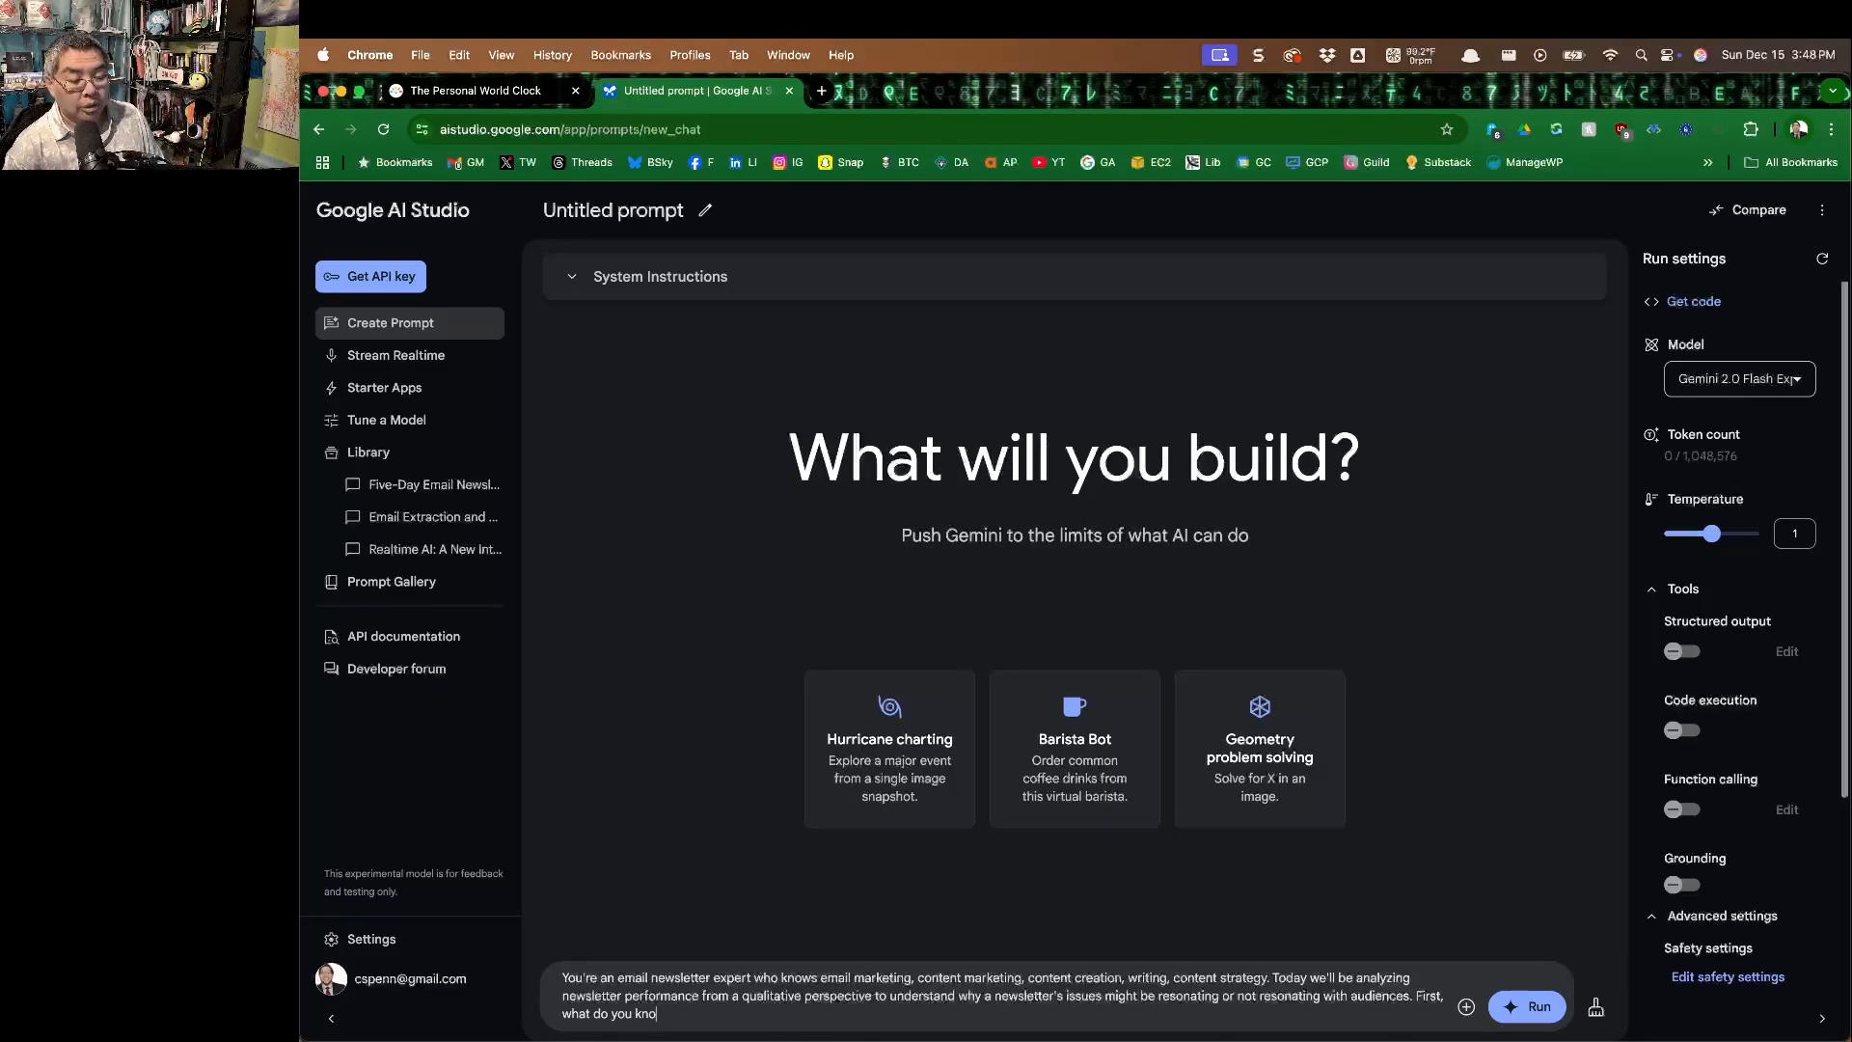
pyautogui.write('w about best practices')
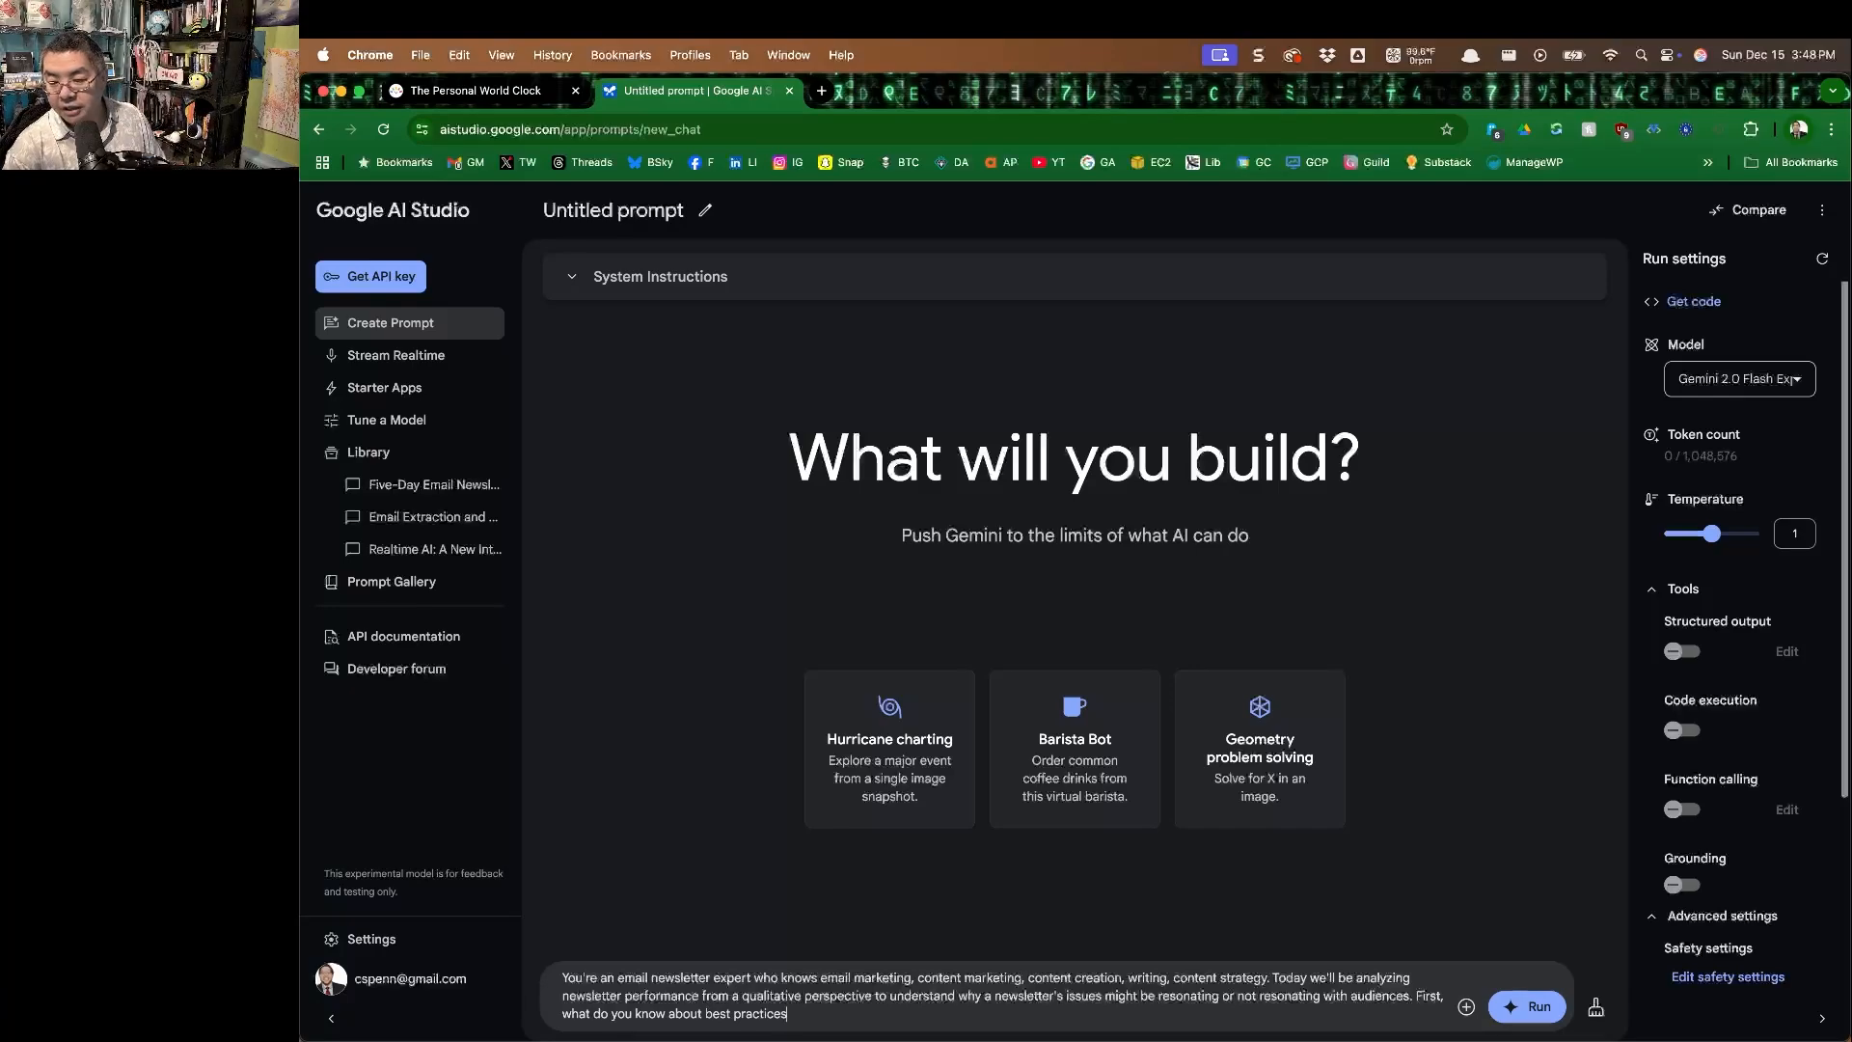
pyautogui.write(' for this topic? What')
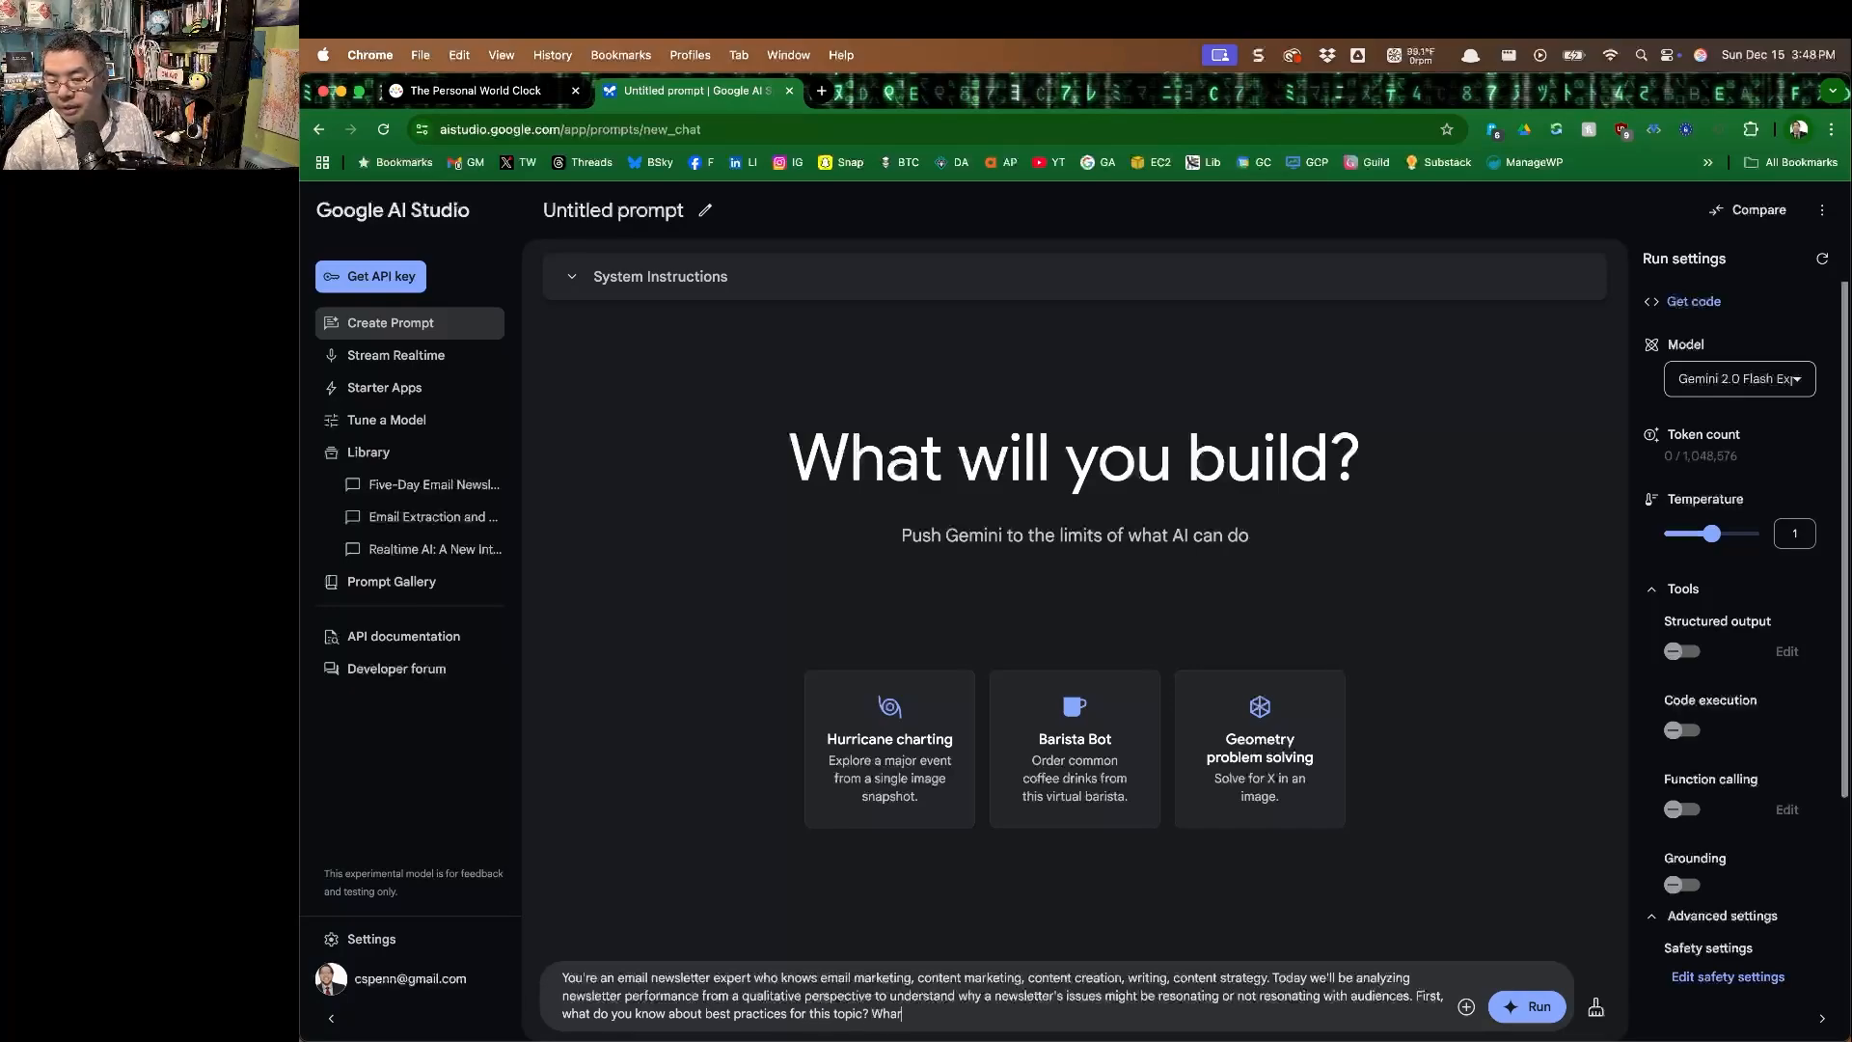
# Add the questions "First, what do you know about best practices for this topic? What are common mistakes made by less experienced email marketers?".
pyautogui.press('BackSpace')
pyautogui.write('t are common mistkaes made by less experi')
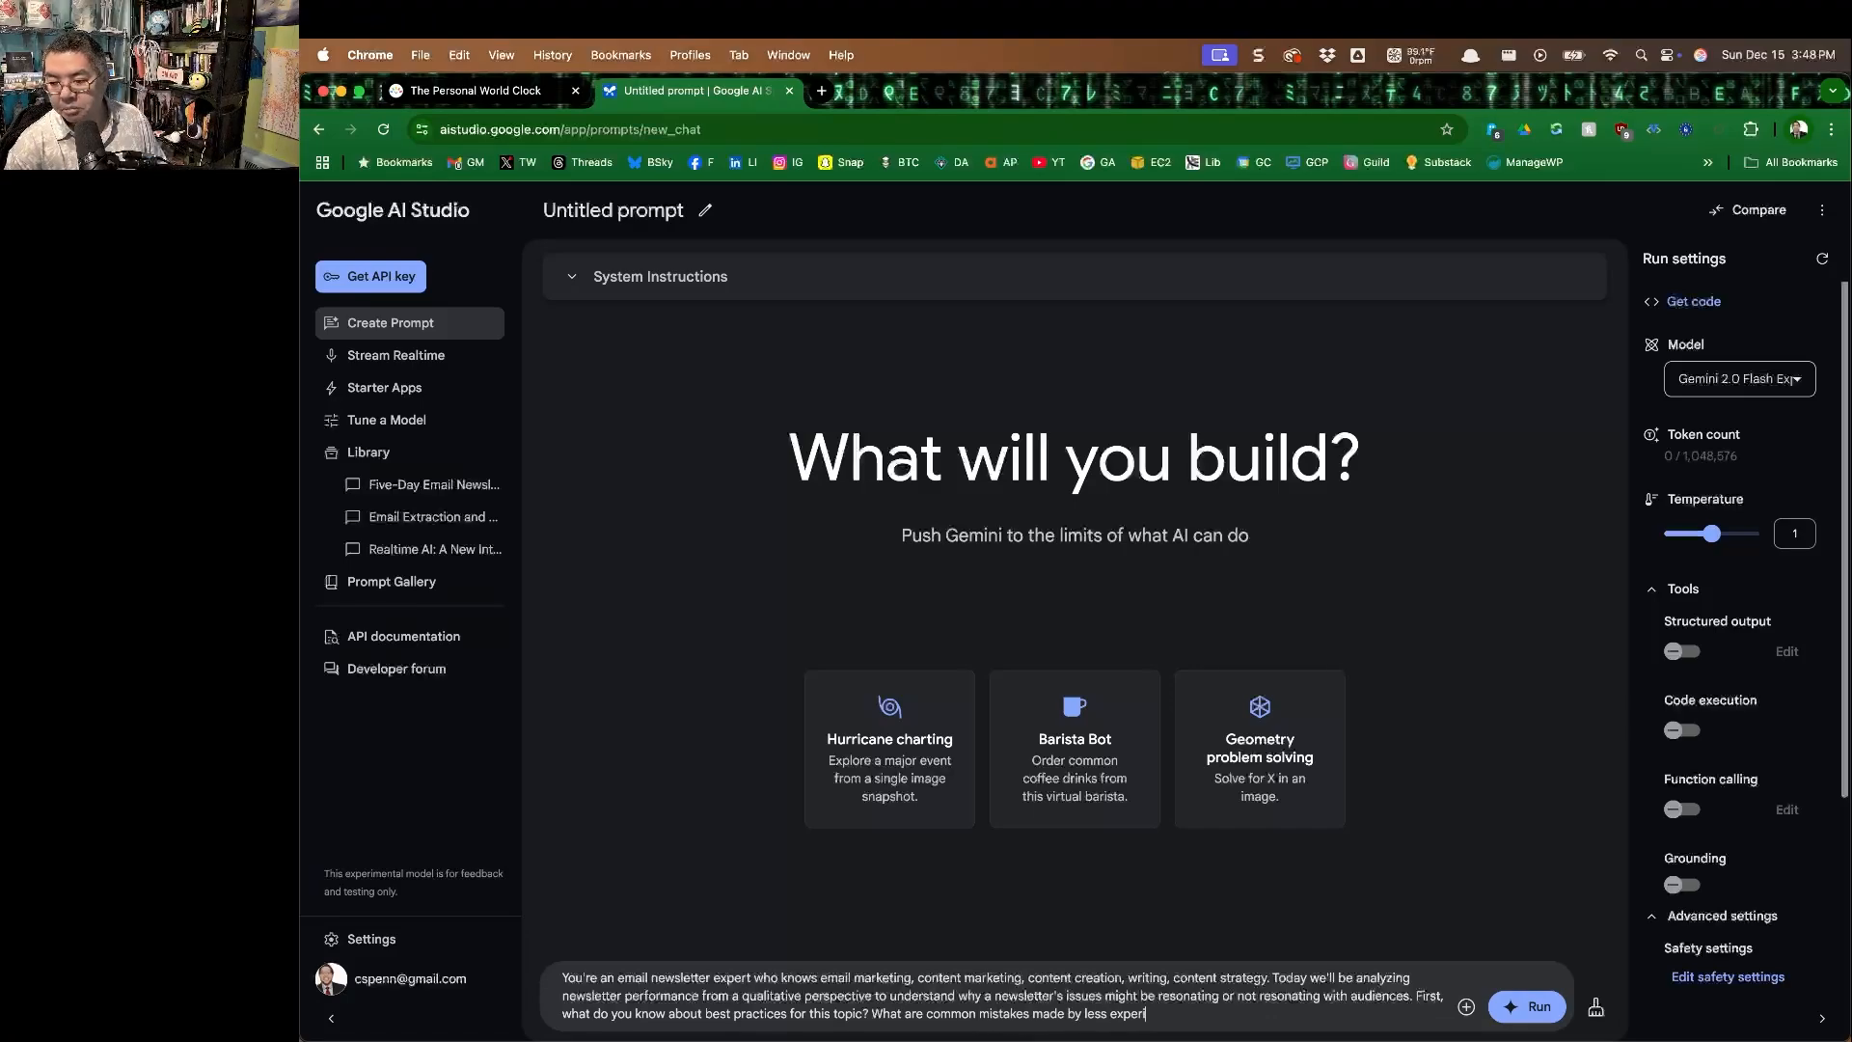
pyautogui.write('enced email marketers? What are some expert')
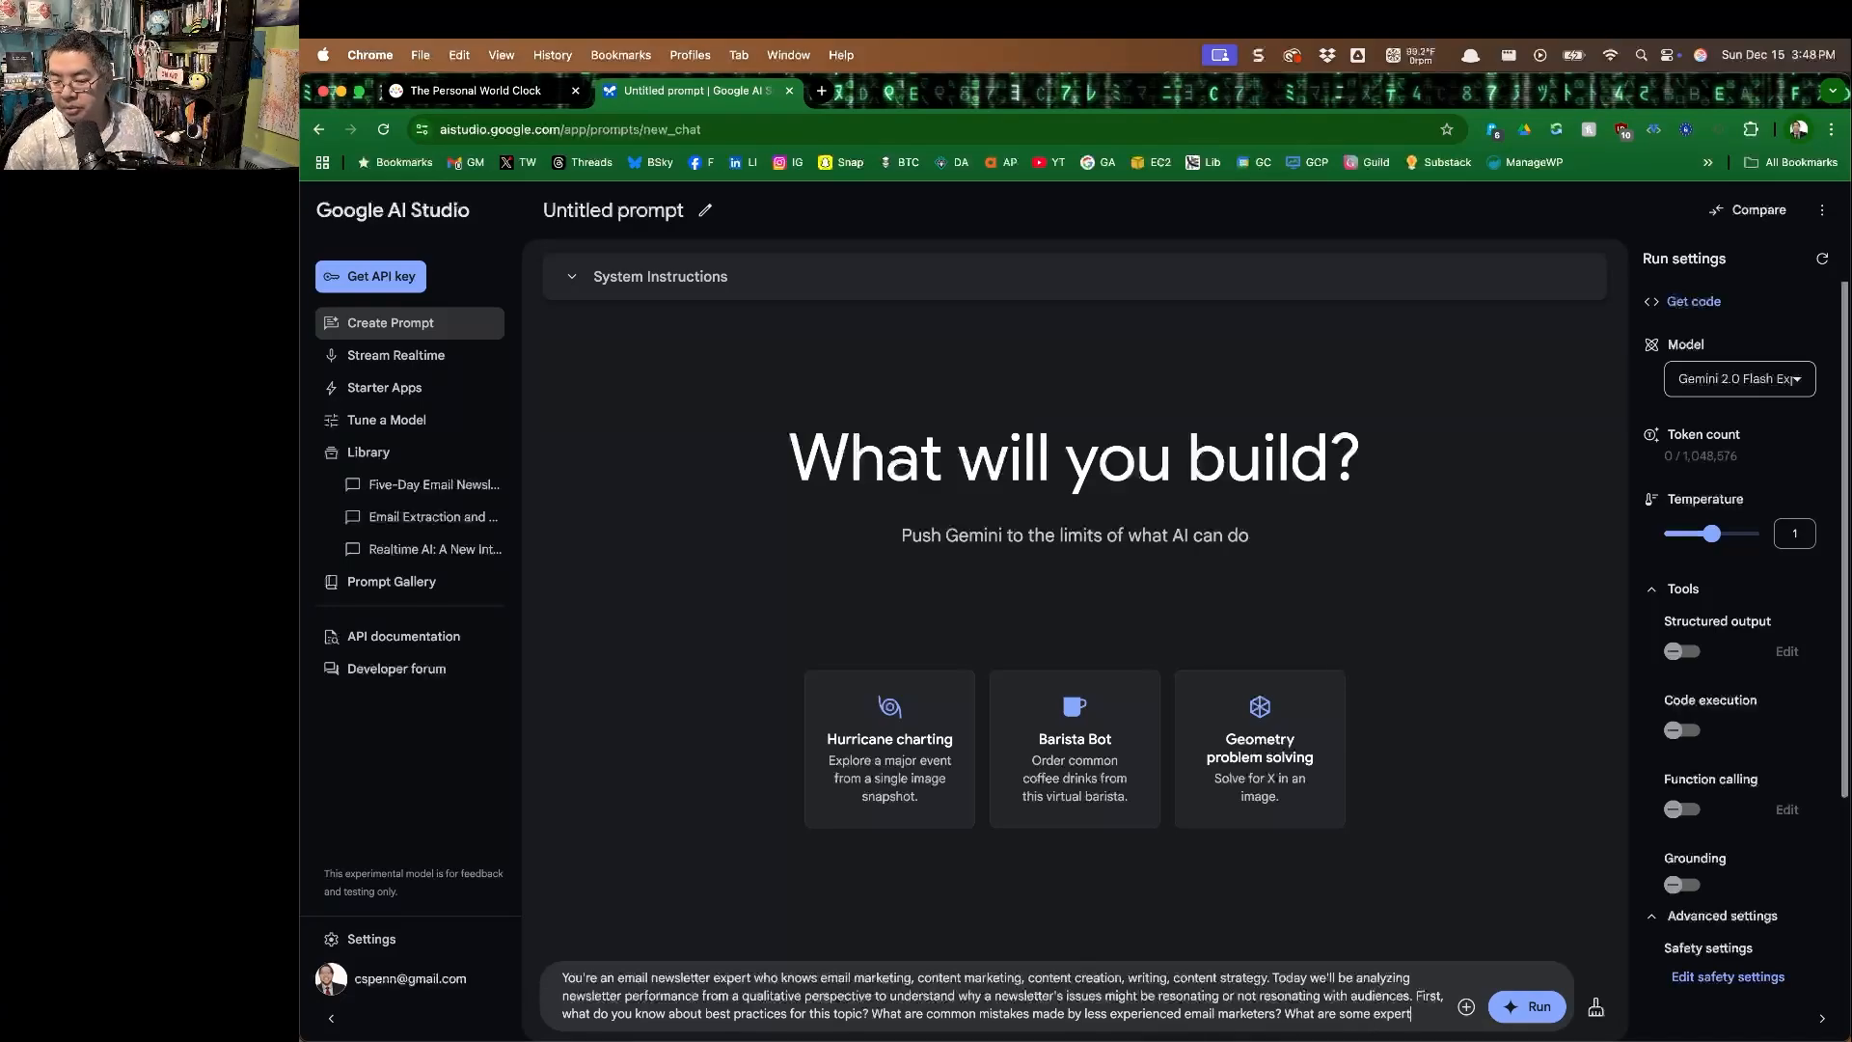
pyautogui.write(' tips and trick')
pyautogui.write('s we ')
pyautogui.write(' that')
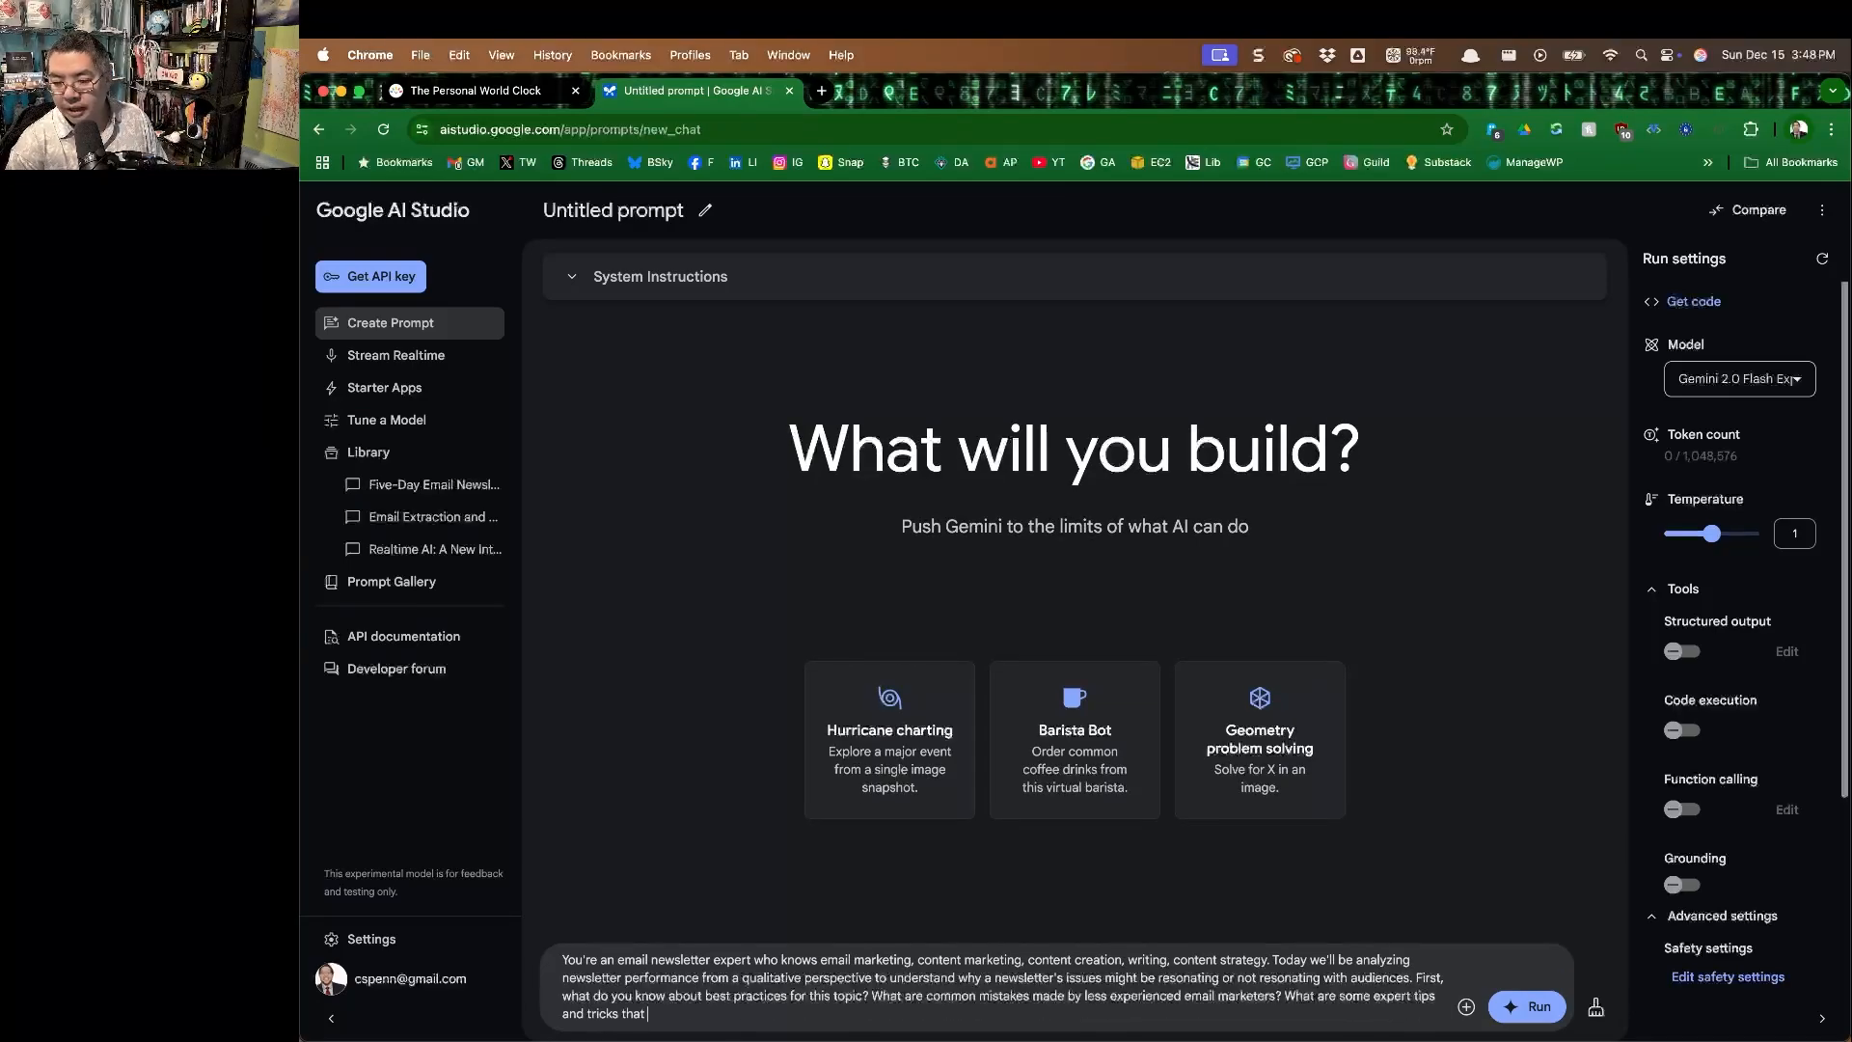
pyautogui.write(' almost no one knows?')
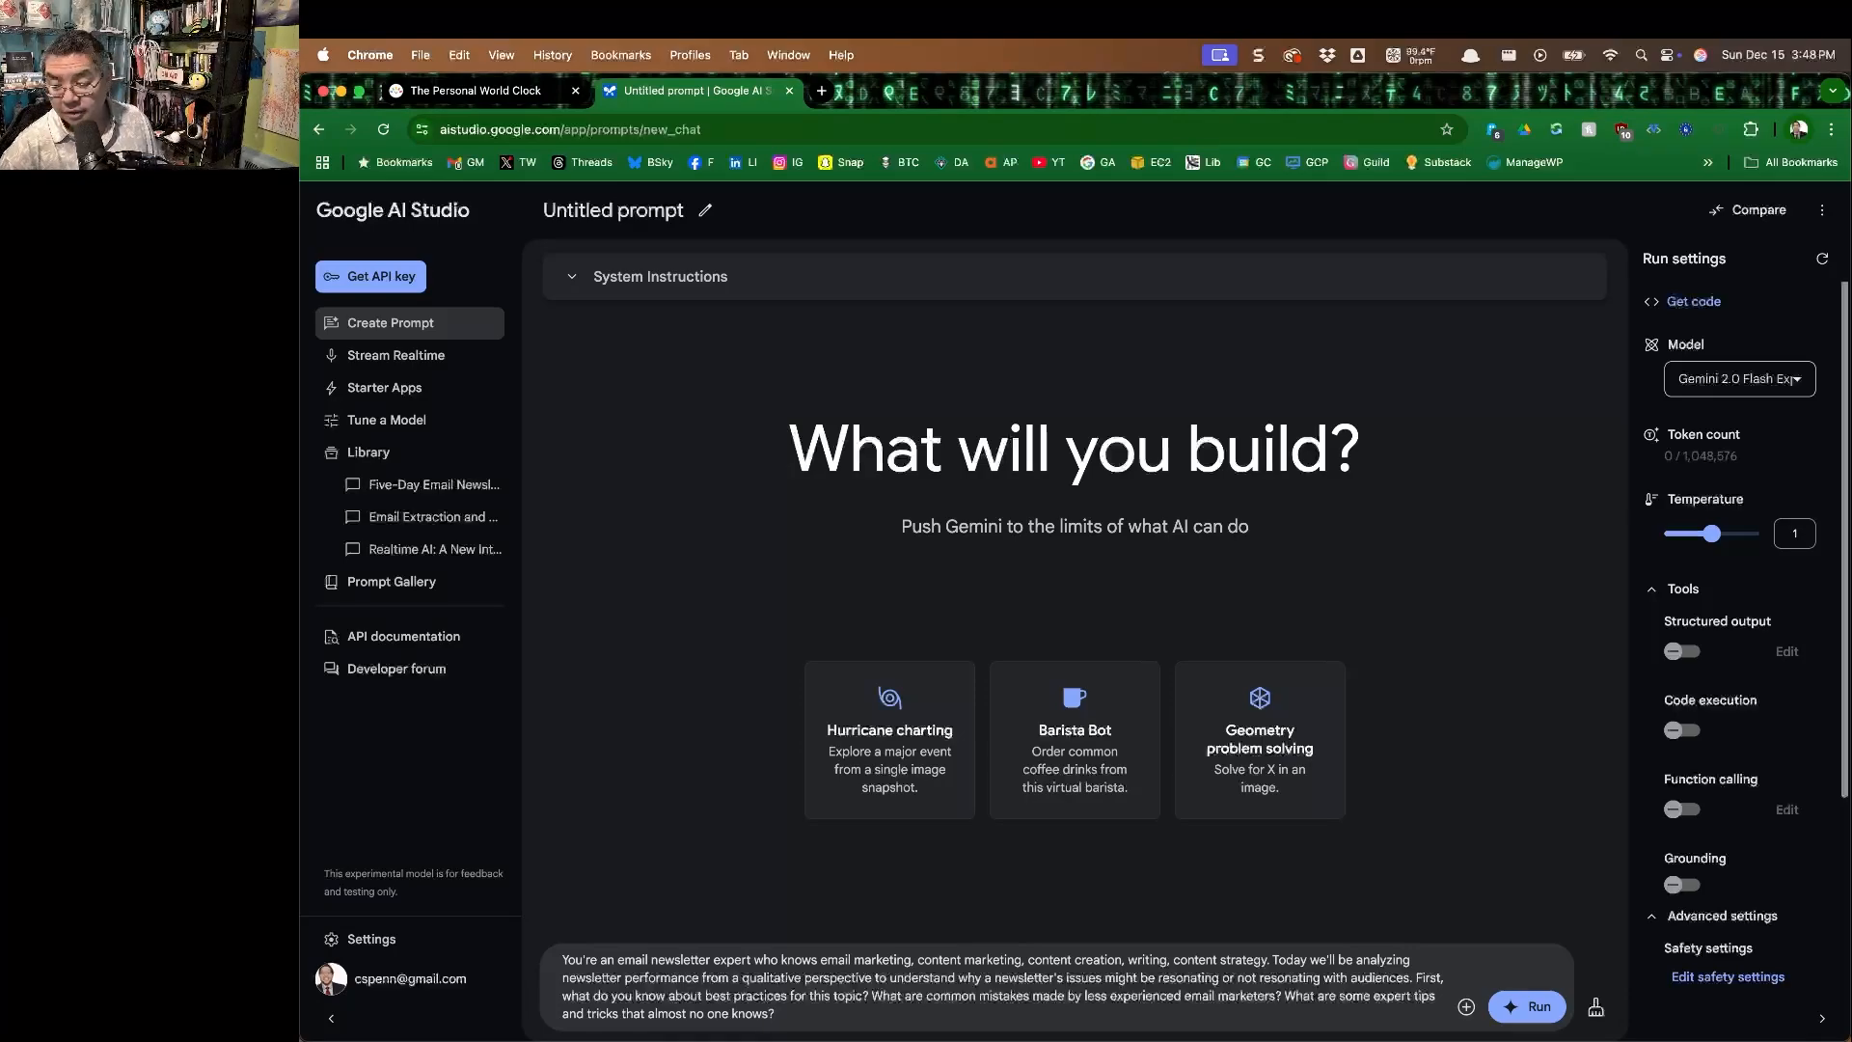
# Finish the prompt with "What are some expert tips and tricks that almost no one knows?" and run it.
pyautogui.press('super+Return')
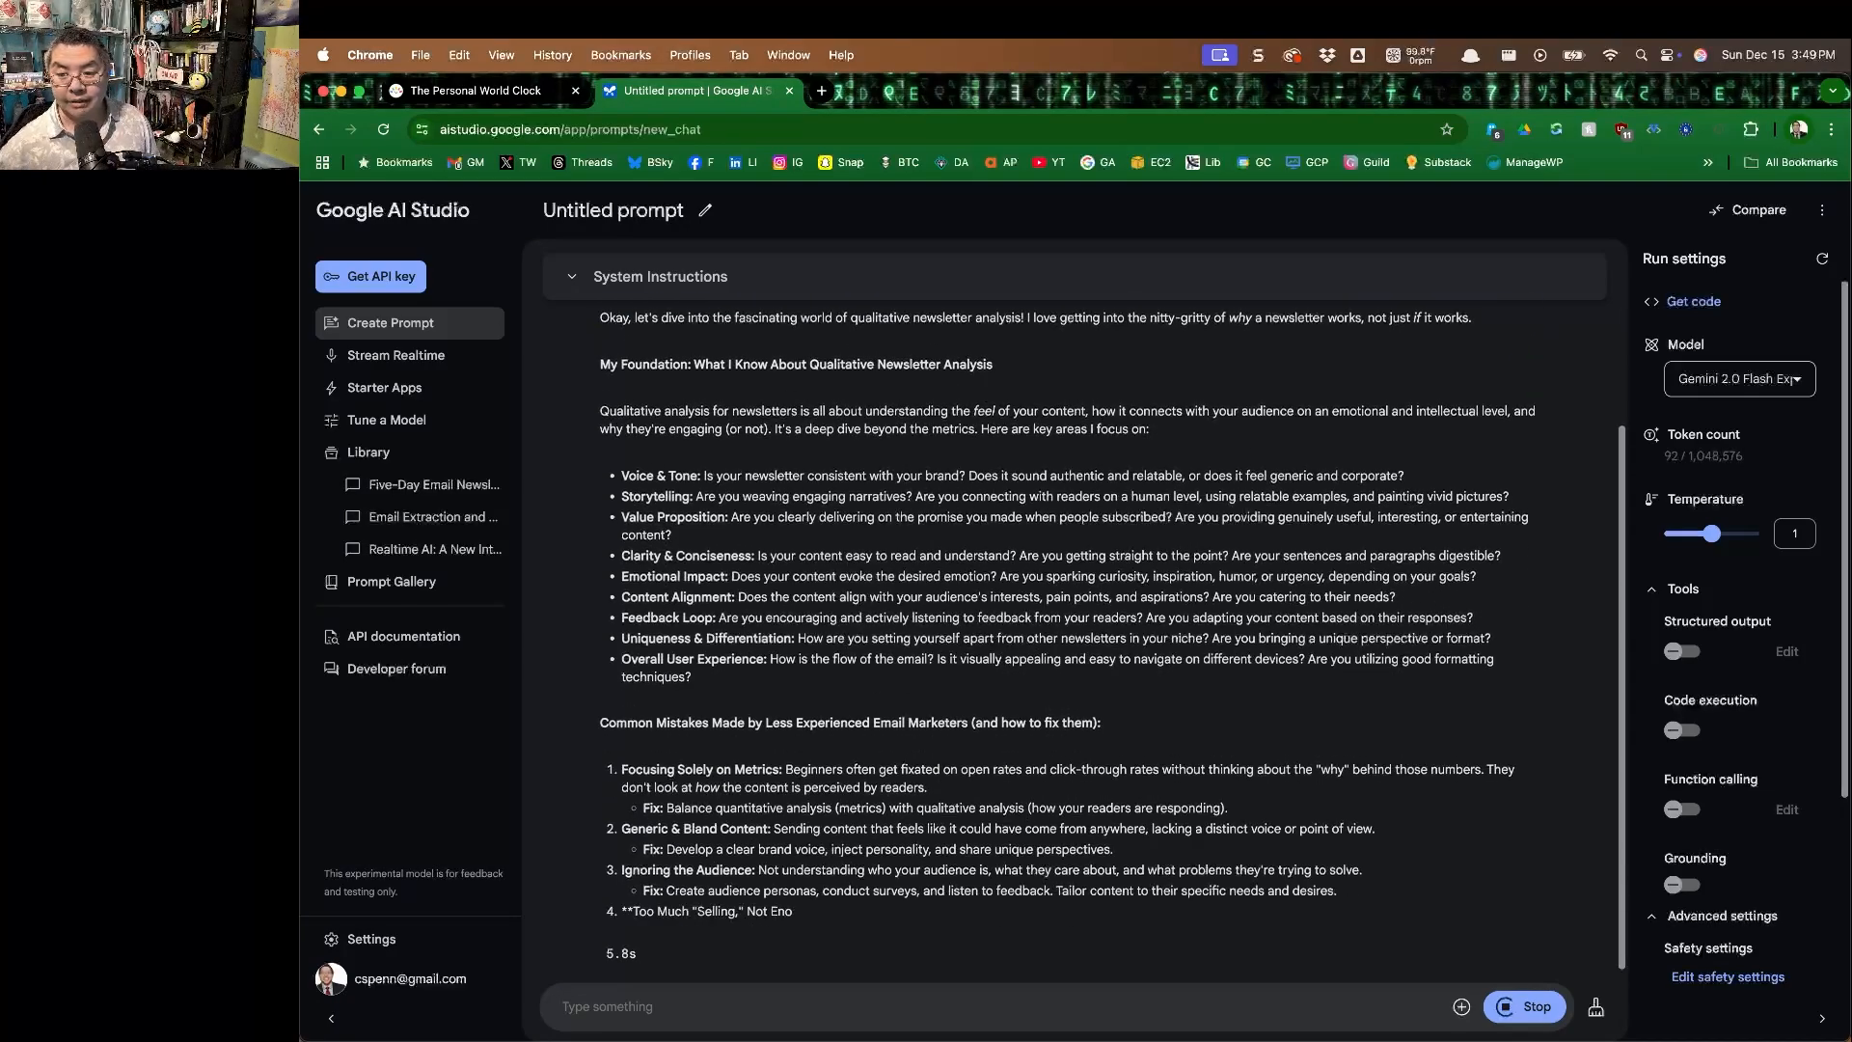
# Read through the response's qualitative analysis areas, common mistakes, expert tips and closing questions about the newsletter.
pyautogui.scroll(5, 913, 662)
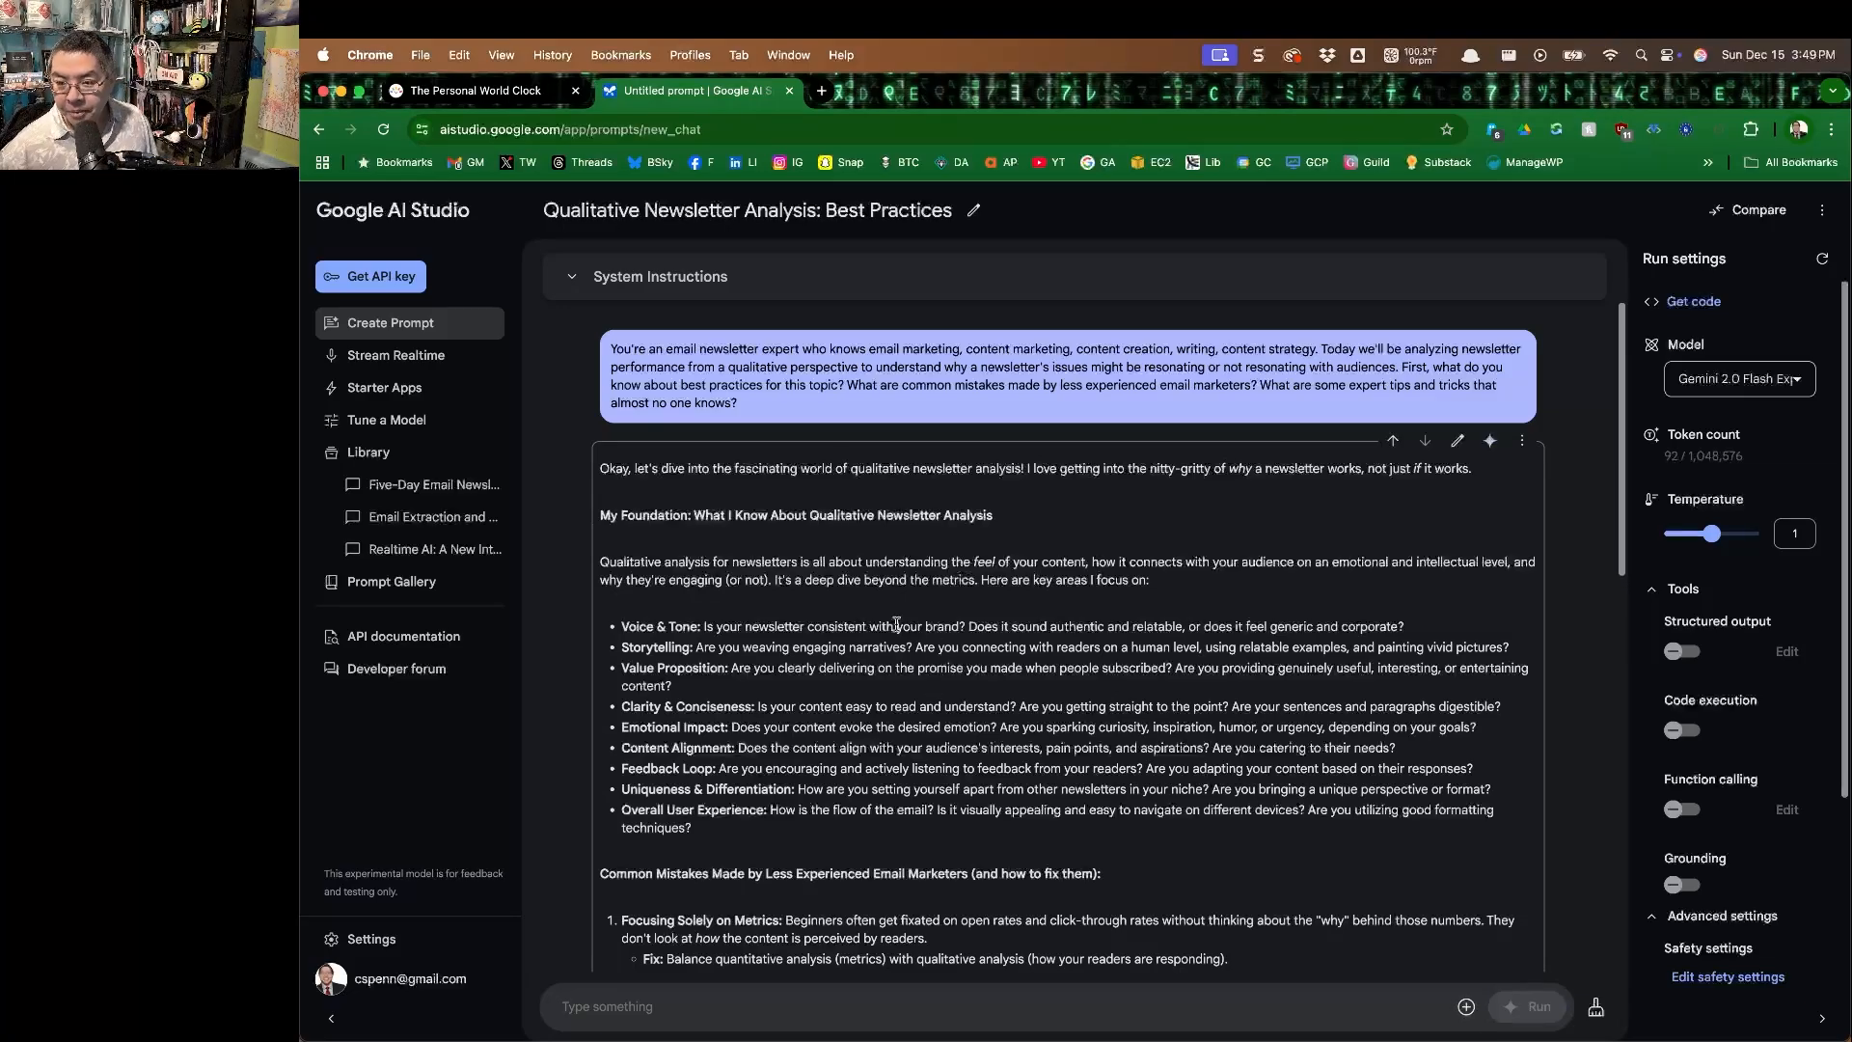
pyautogui.scroll(-2, 681, 663)
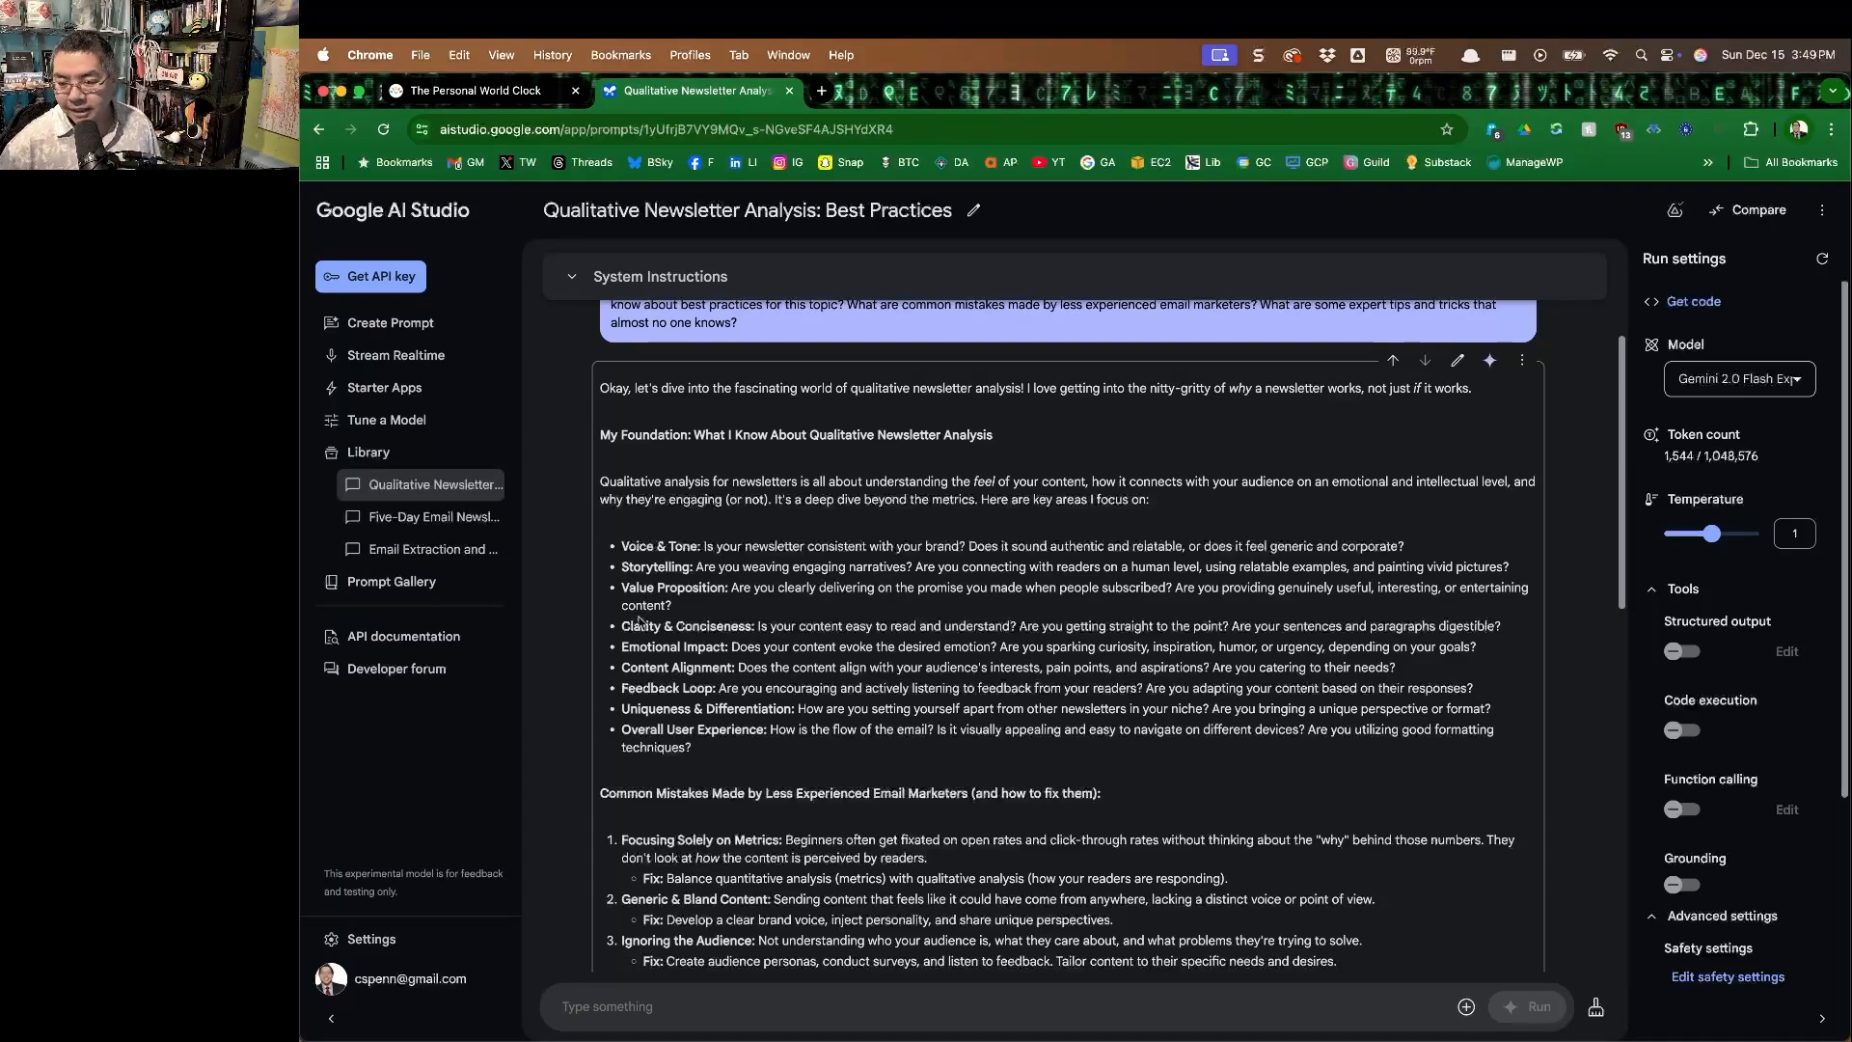
pyautogui.scroll(-5, 655, 602)
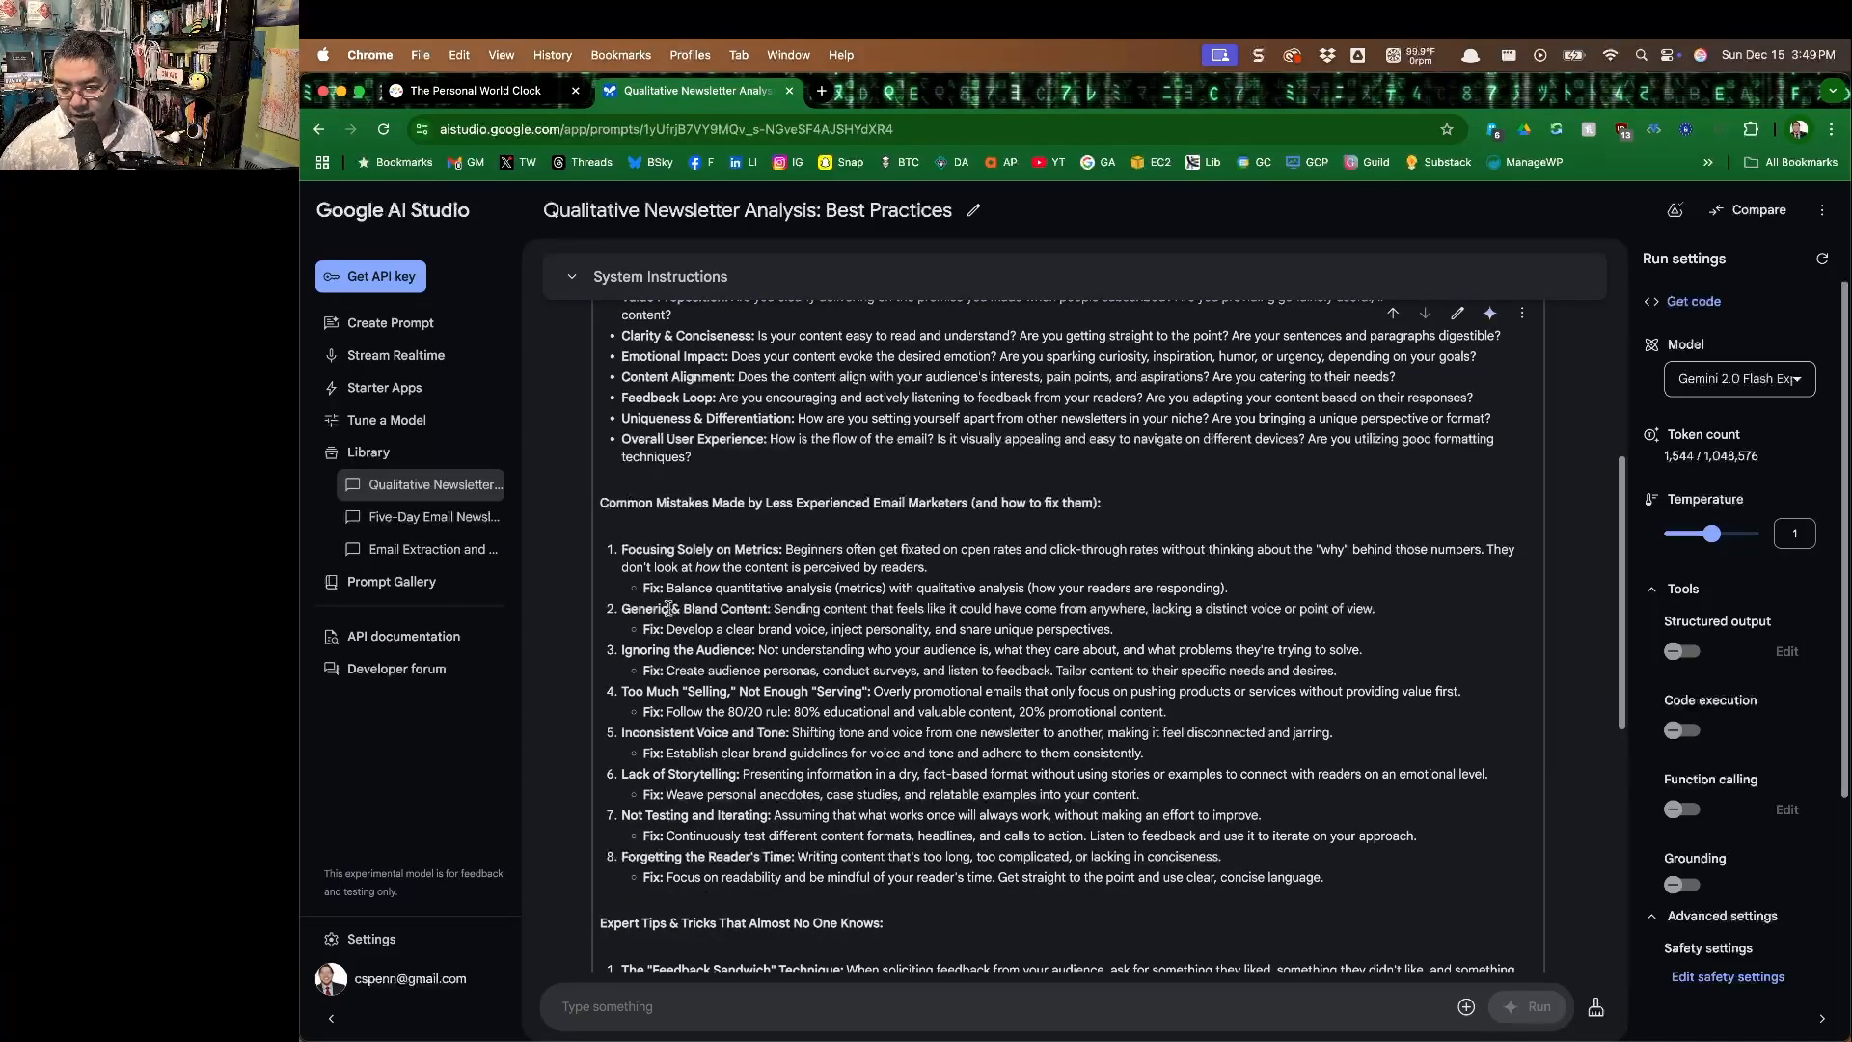
pyautogui.scroll(-3, 669, 608)
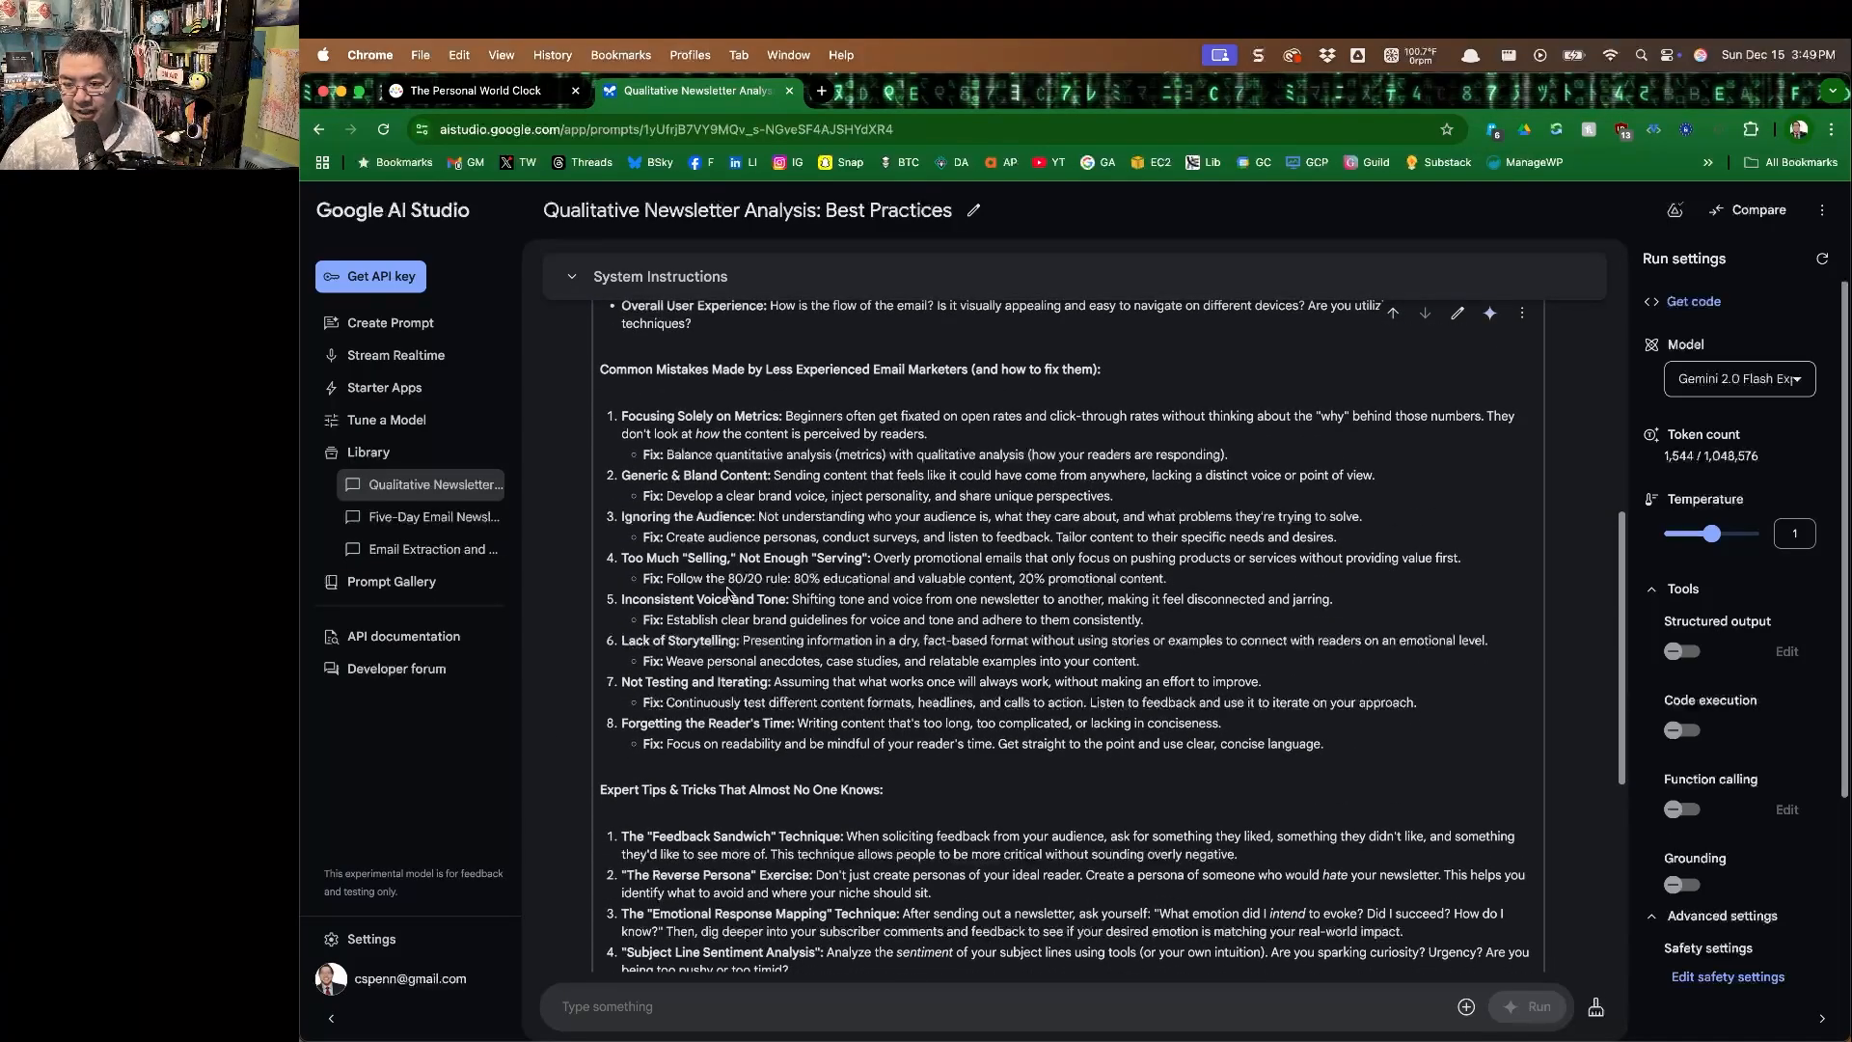
pyautogui.scroll(-3, 727, 587)
pyautogui.scroll(-3, 723, 692)
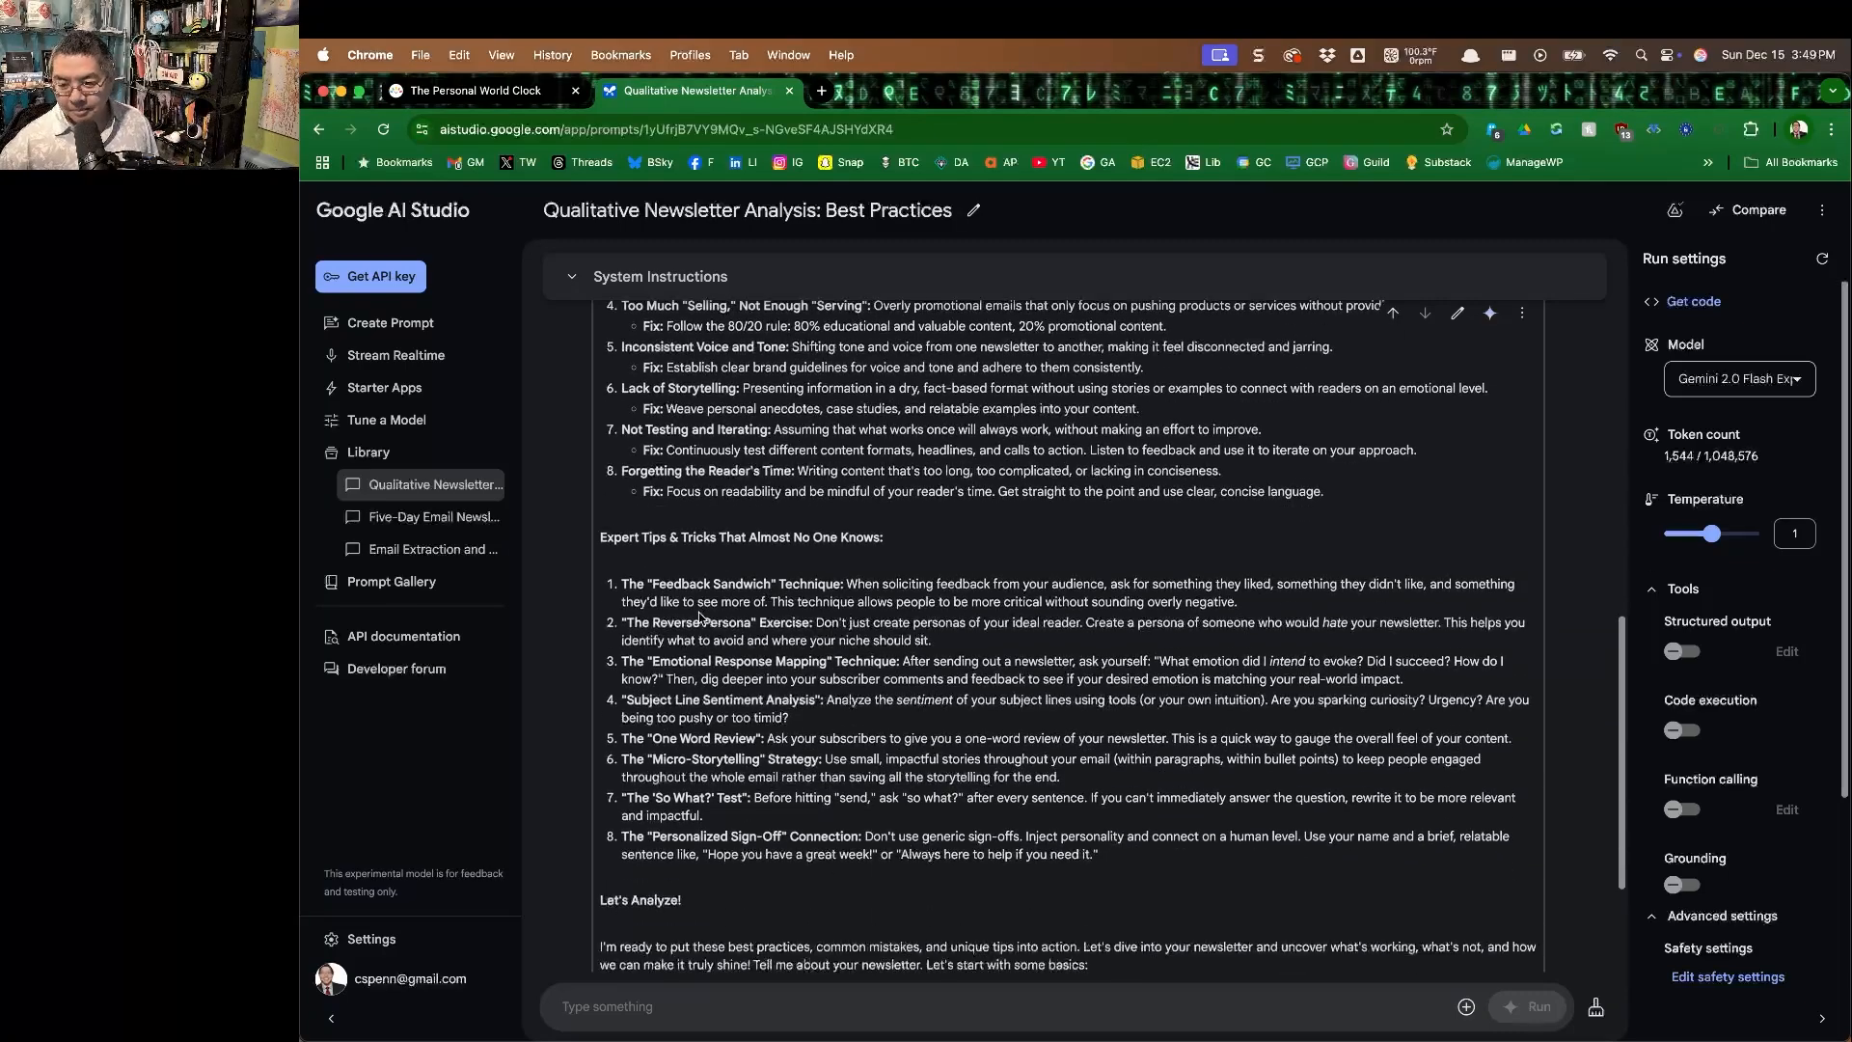
pyautogui.scroll(-3, 703, 625)
pyautogui.scroll(-1, 703, 629)
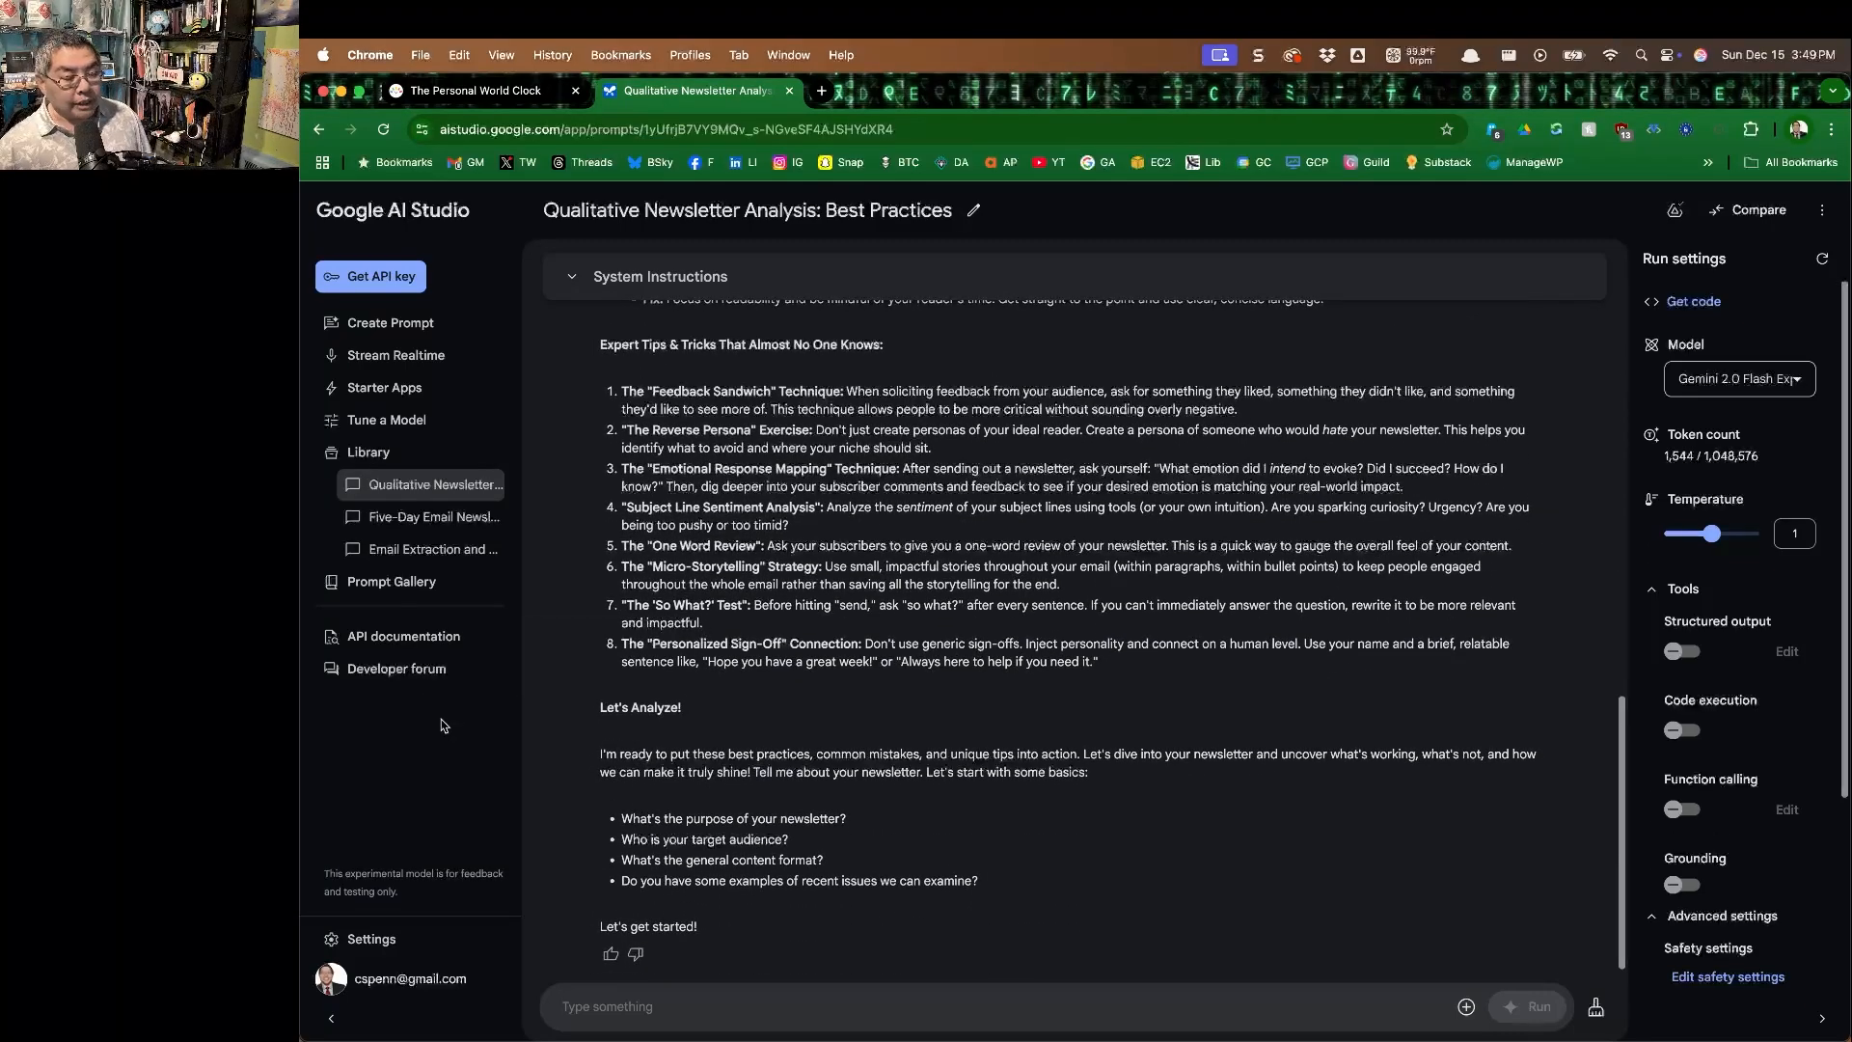
# Begin the reply with "My email newsletter, Almost Timely, serves to educate my audience of business professionals about marketing, analytics, data science, and AI".
pyautogui.click(884, 1004)
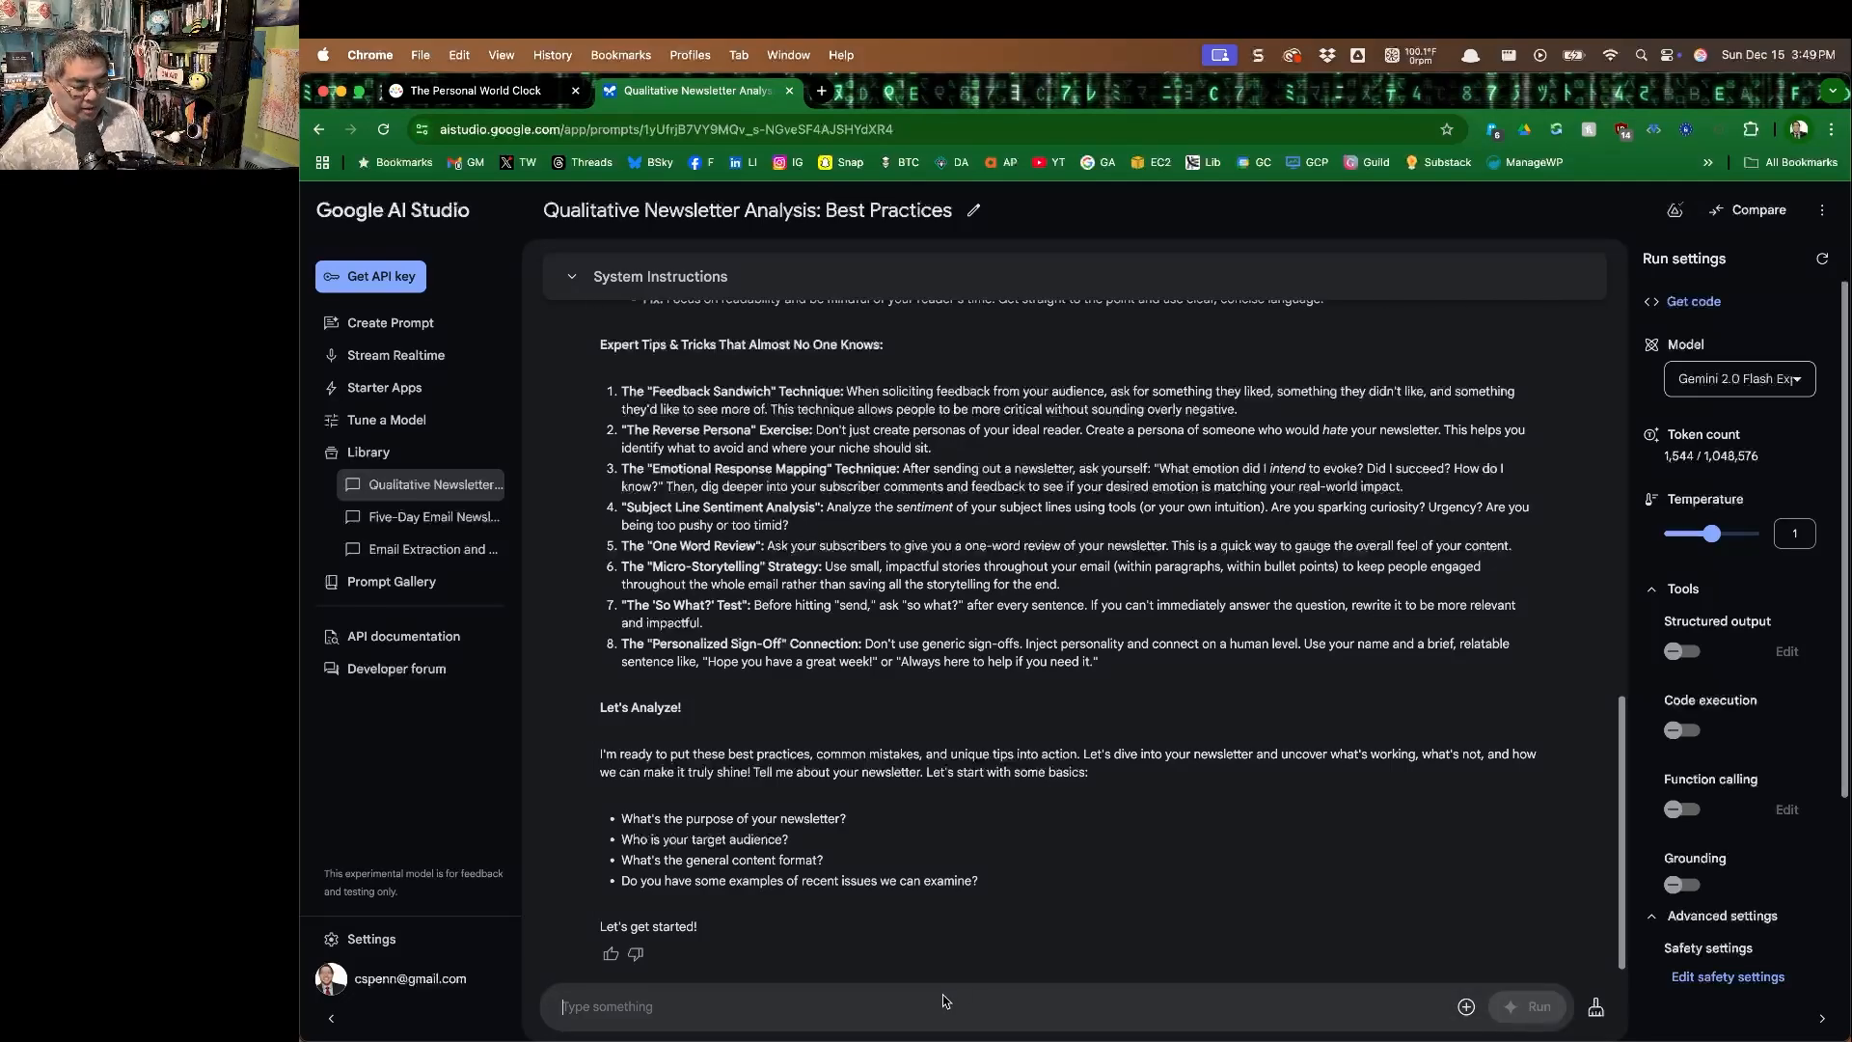
pyautogui.write('My email newsletter, Almost Timely, serves to educicate')
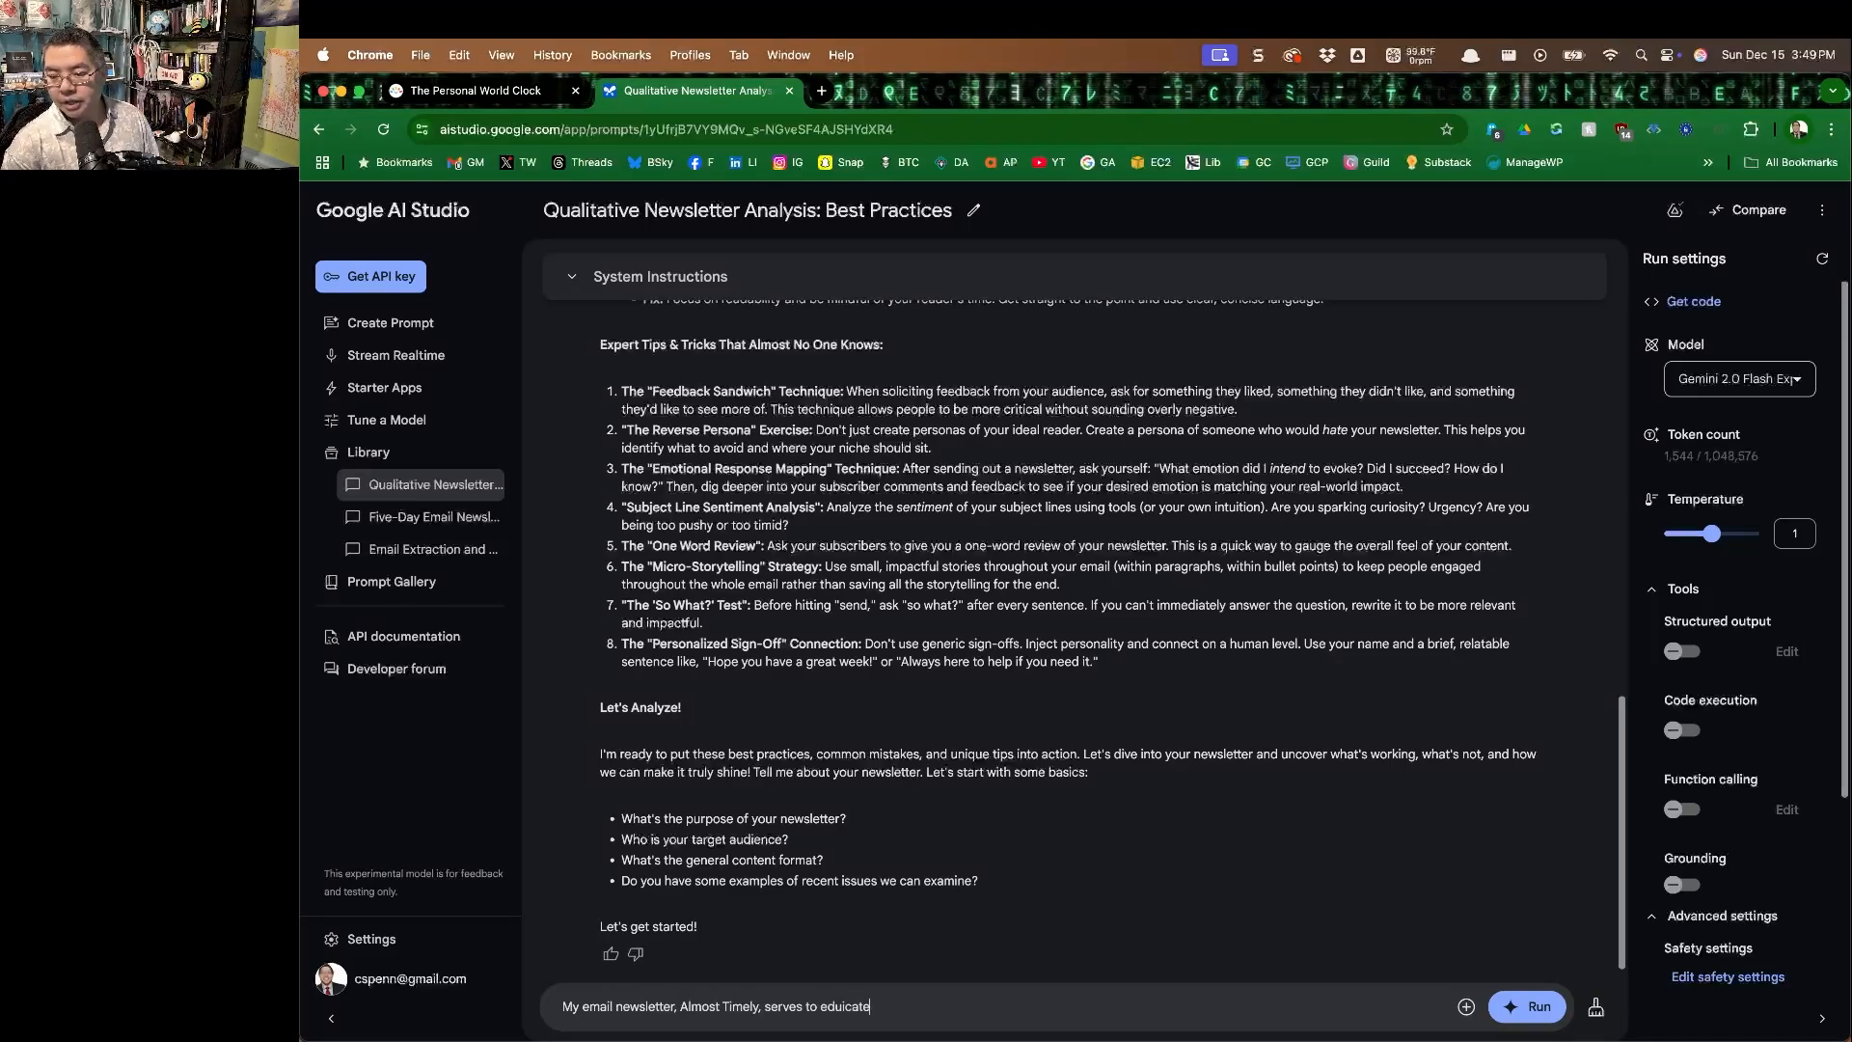
pyautogui.press('BackSpace')
pyautogui.press('BackSpace')
pyautogui.press('BackSpace')
pyautogui.press('BackSpace')
pyautogui.press('BackSpace')
pyautogui.write('ate my ')
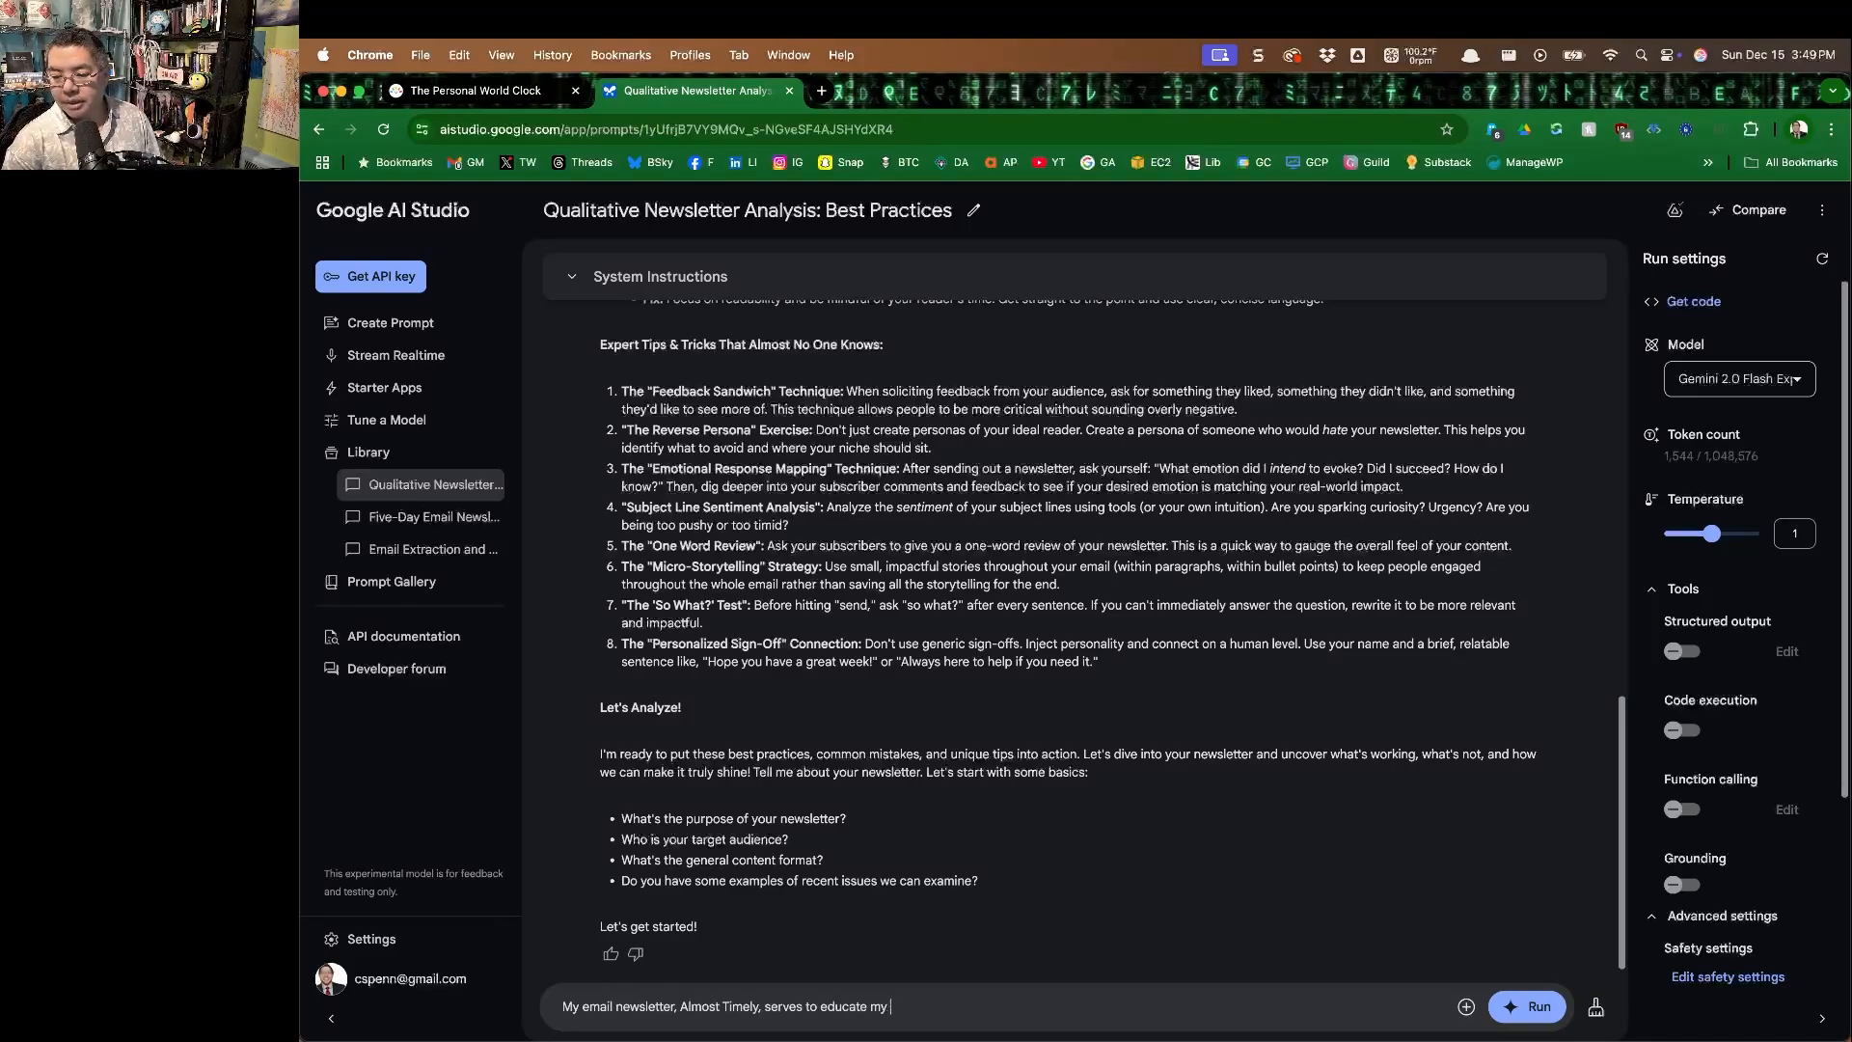
pyautogui.write('audience of business ')
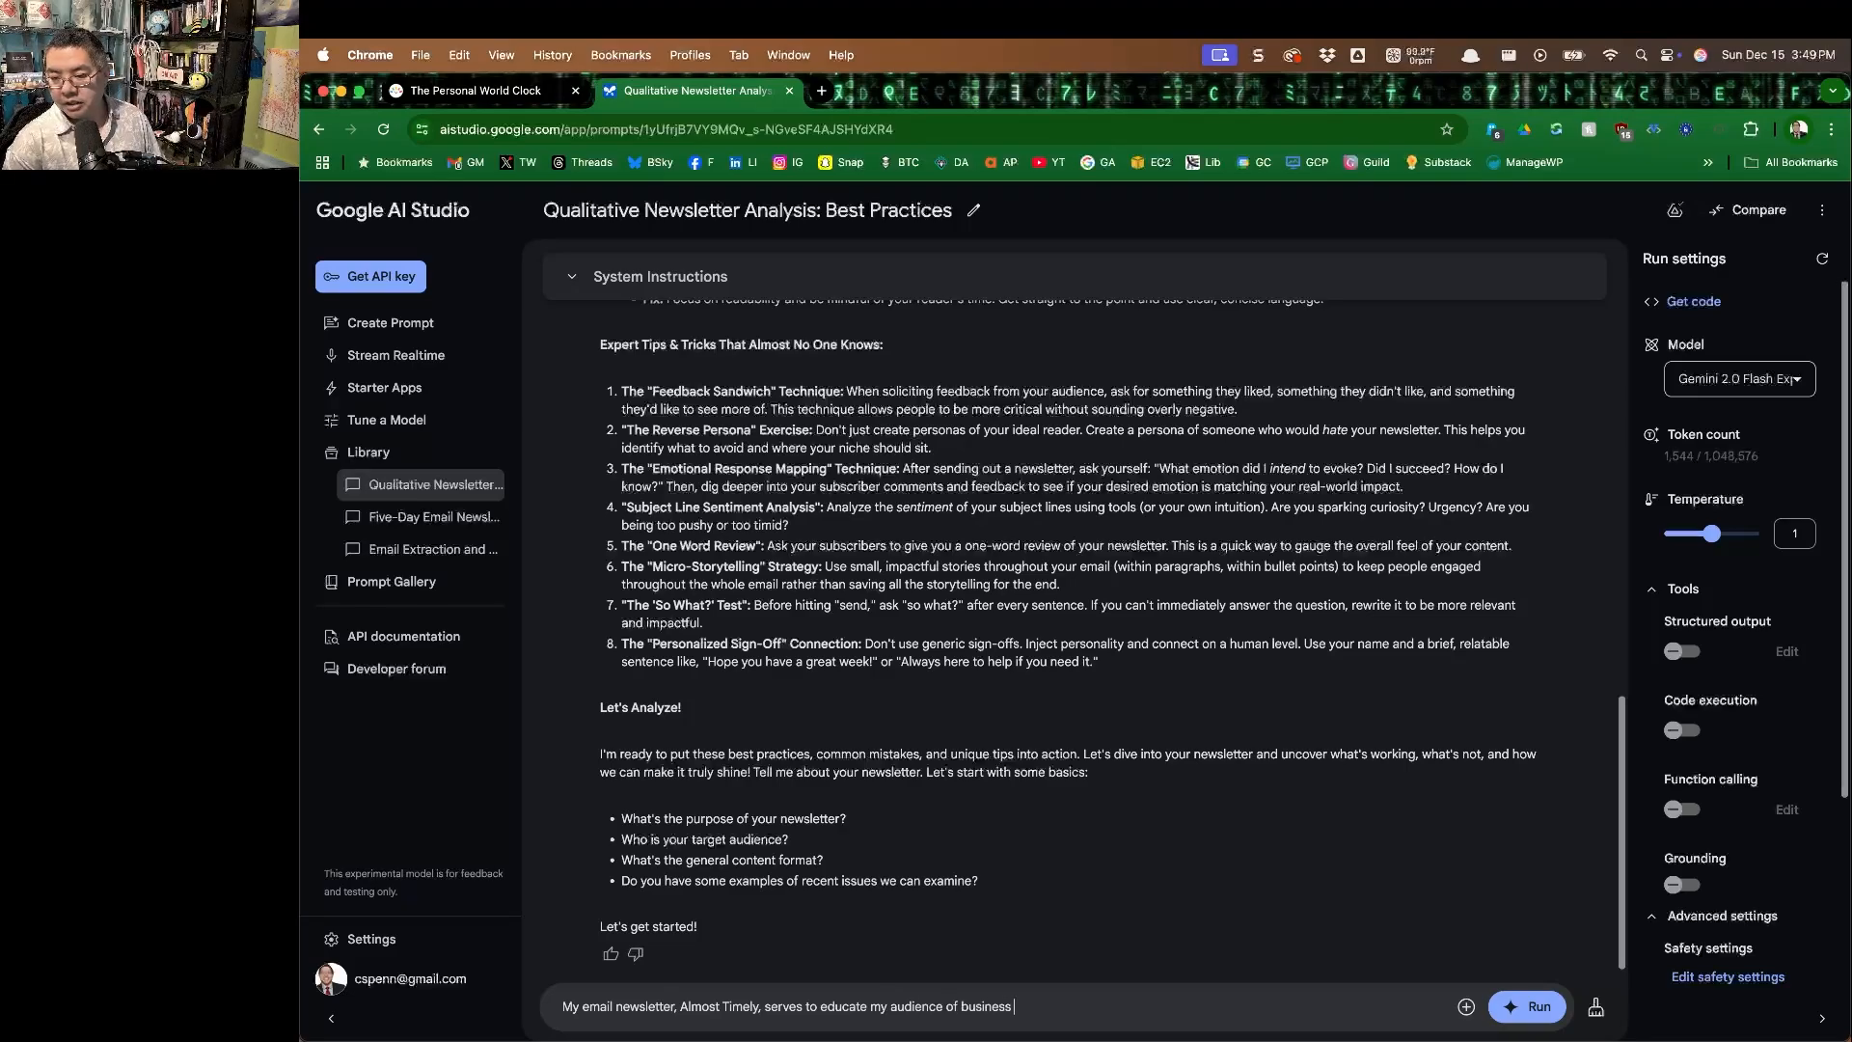
pyautogui.write('professionals about ')
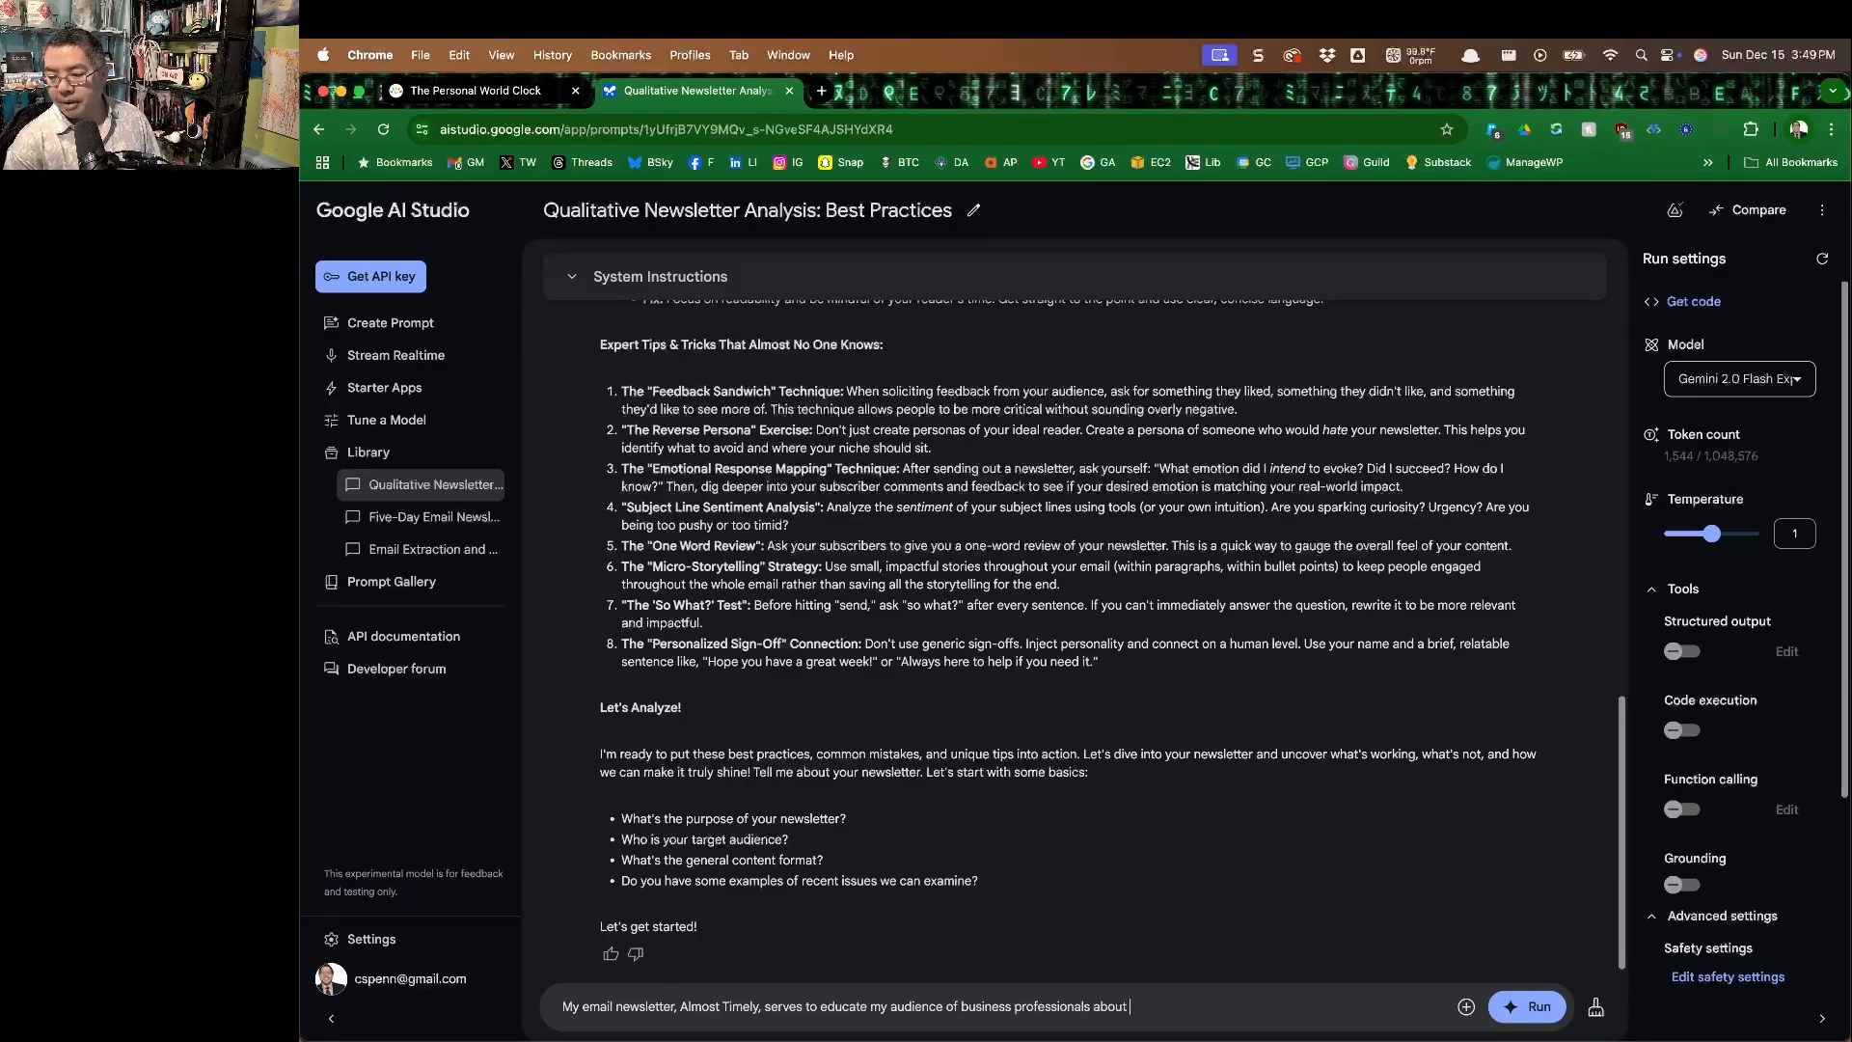
pyautogui.write('marketing, anal')
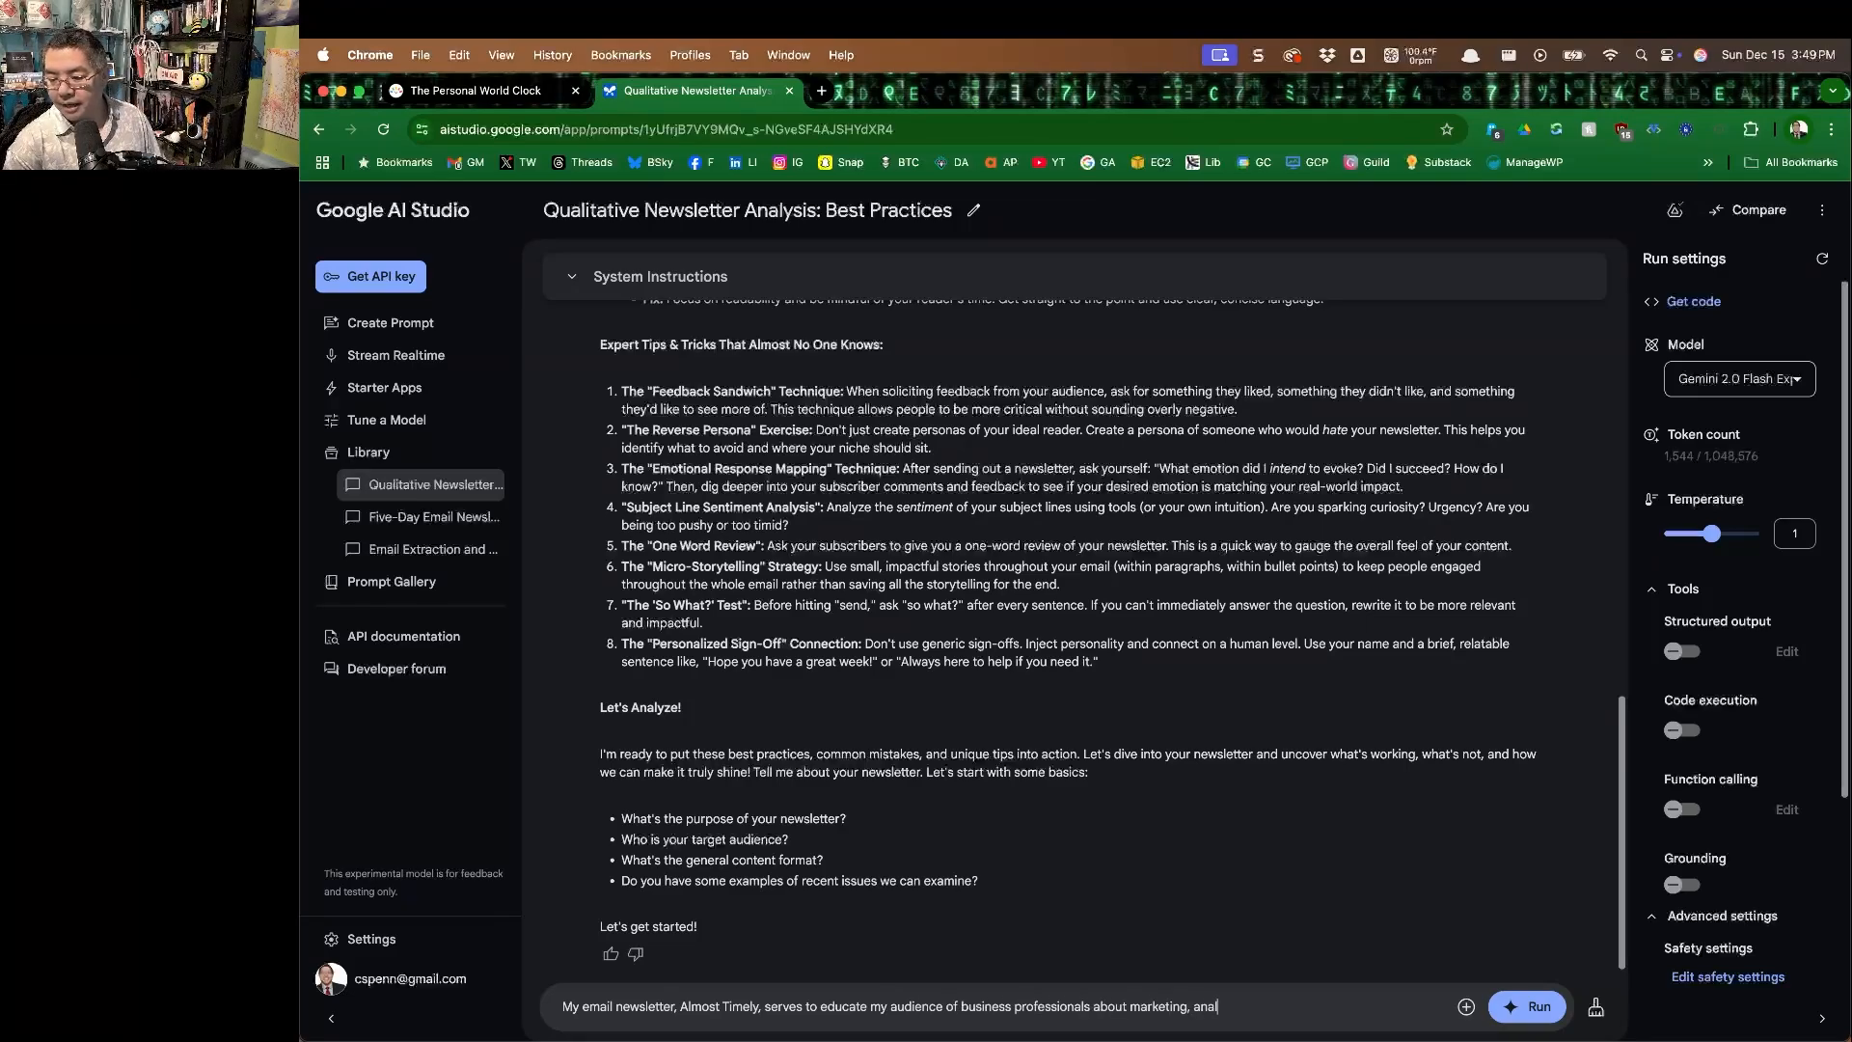
pyautogui.write('ytics, data science, and AI')
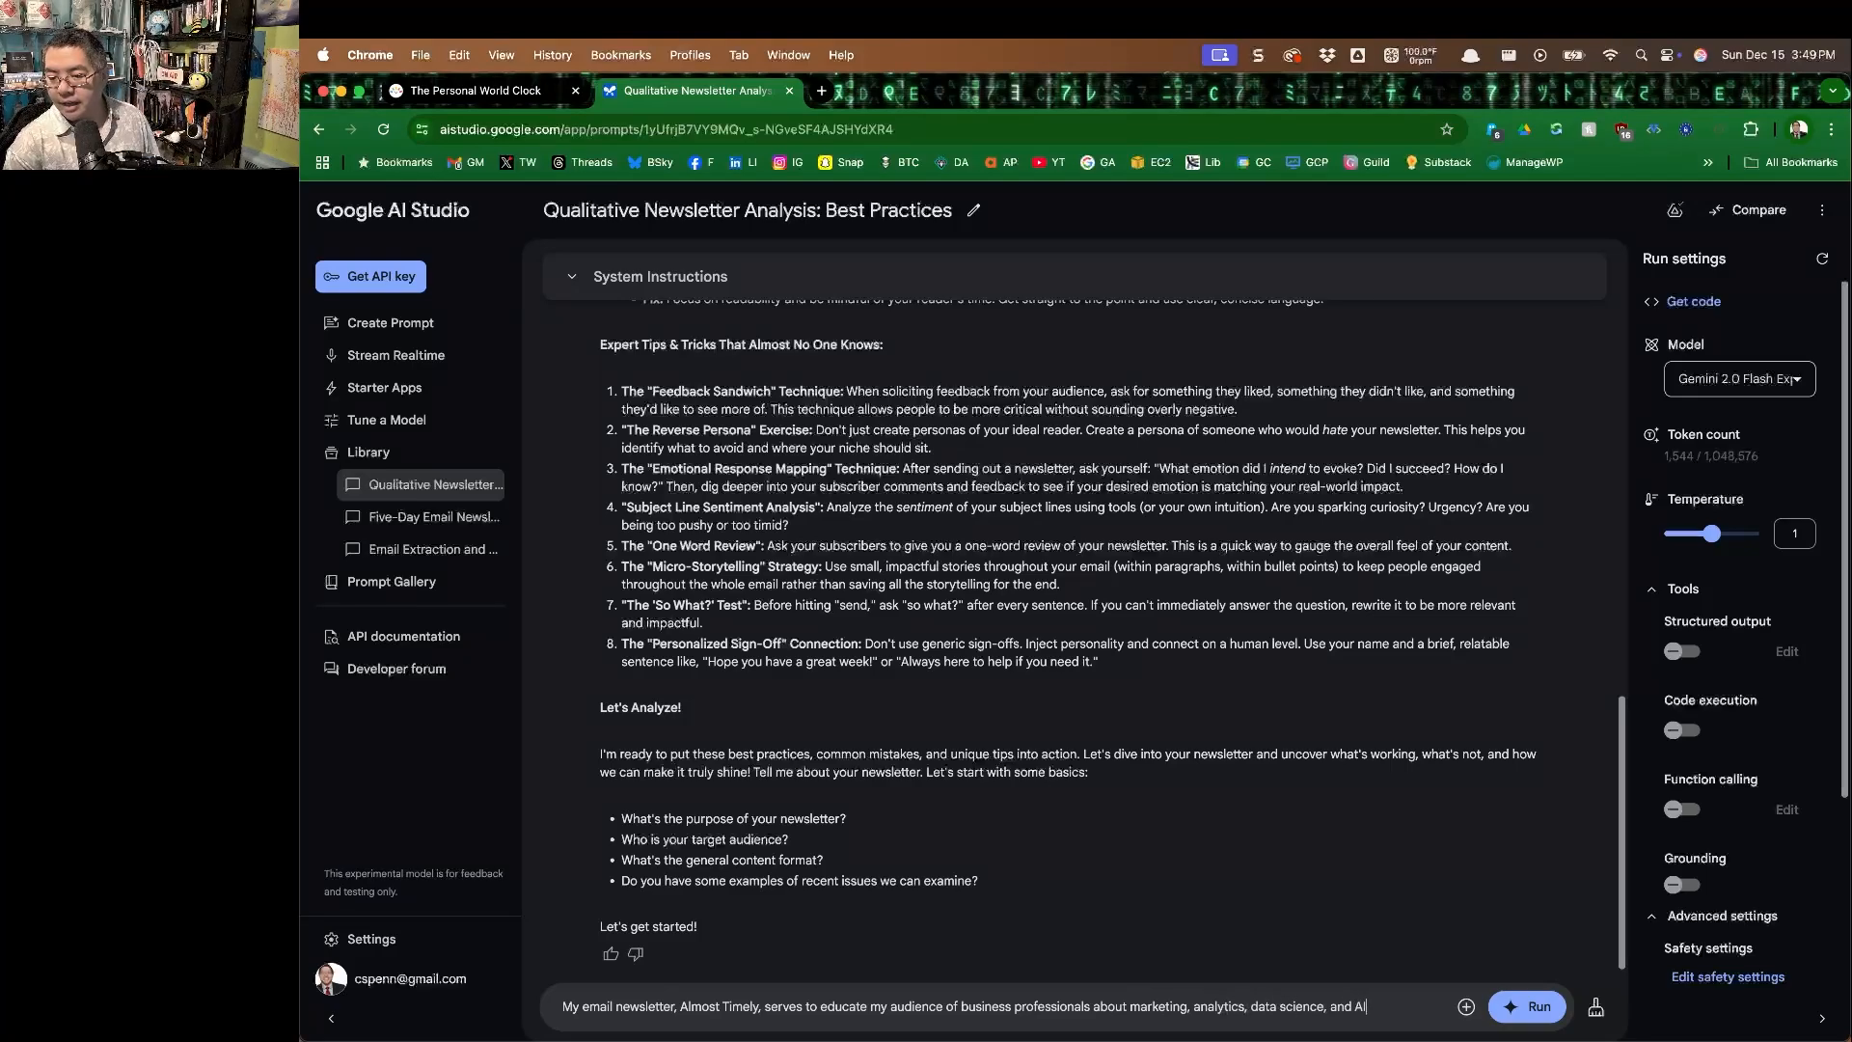
pyautogui.write('. First, let me gie')
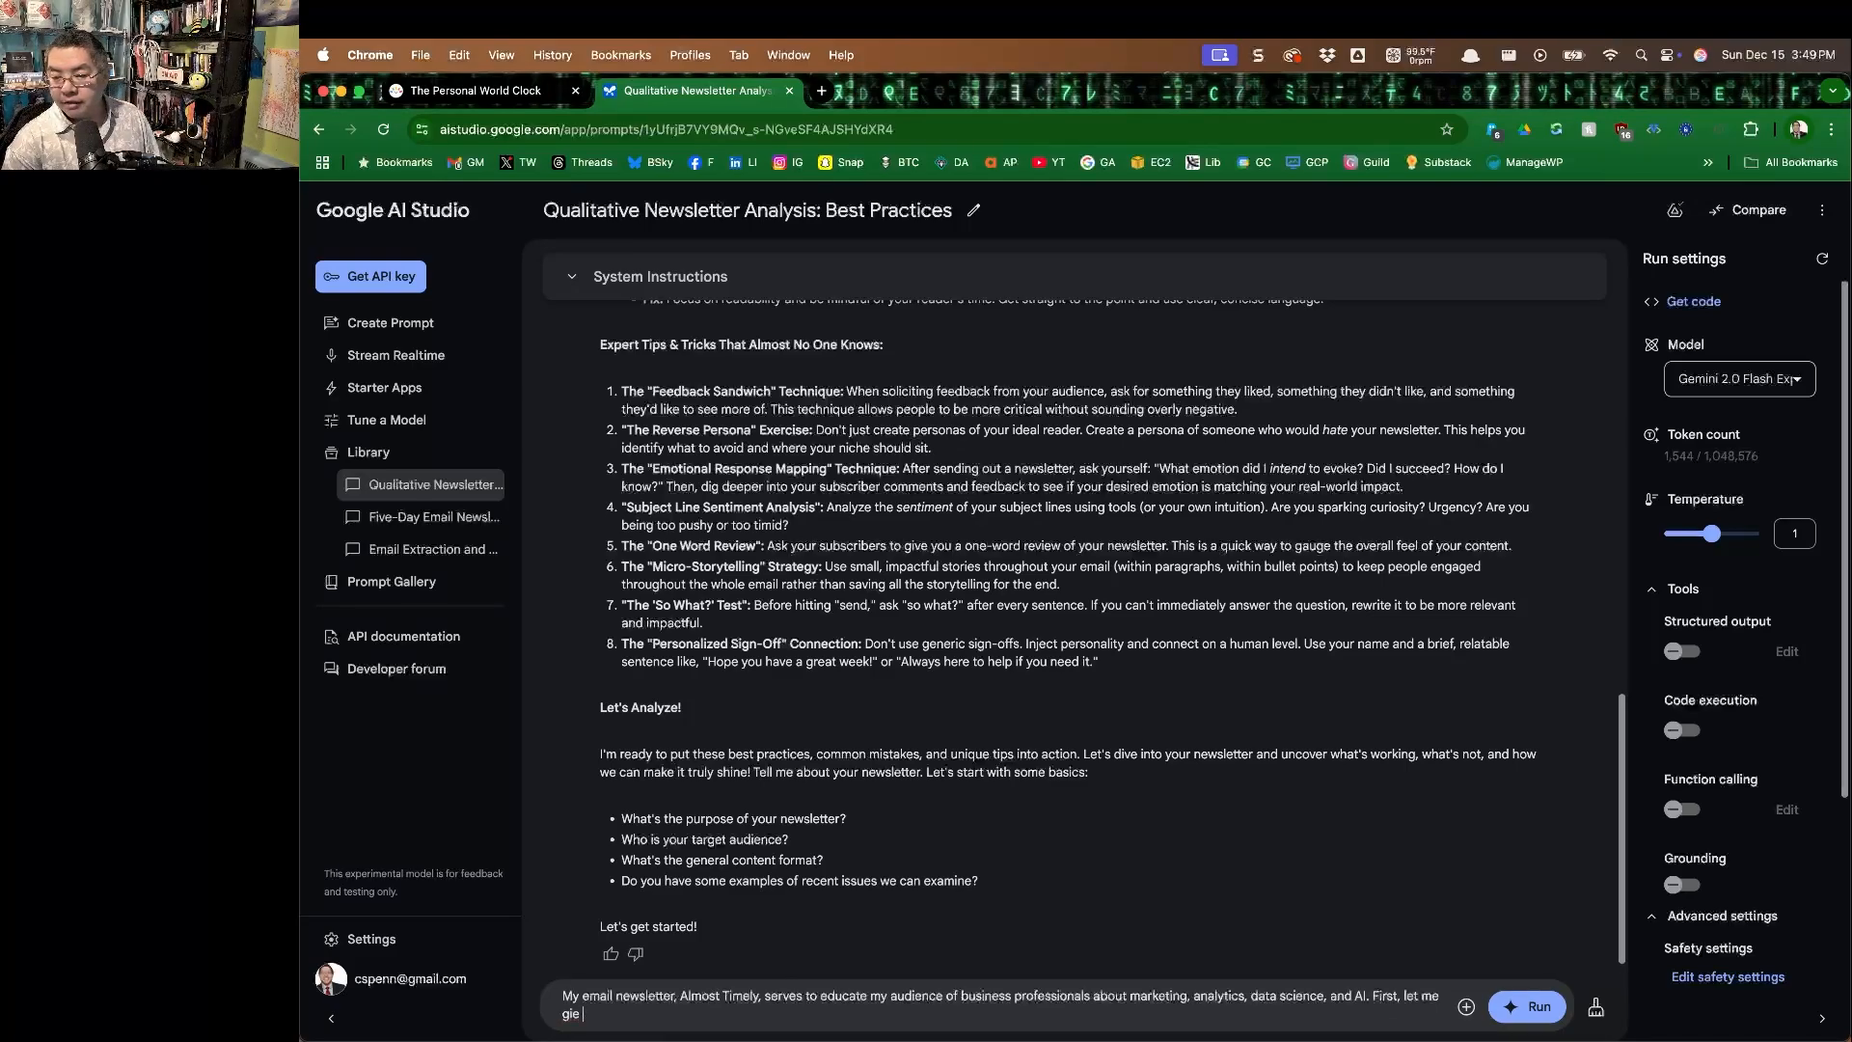
# Add "First, let me give you the top 5 highest scoring issues," to the newsletter description in the prompt.
pyautogui.press('BackSpace')
pyautogui.write('ve you the top 5 highest scoring issues,')
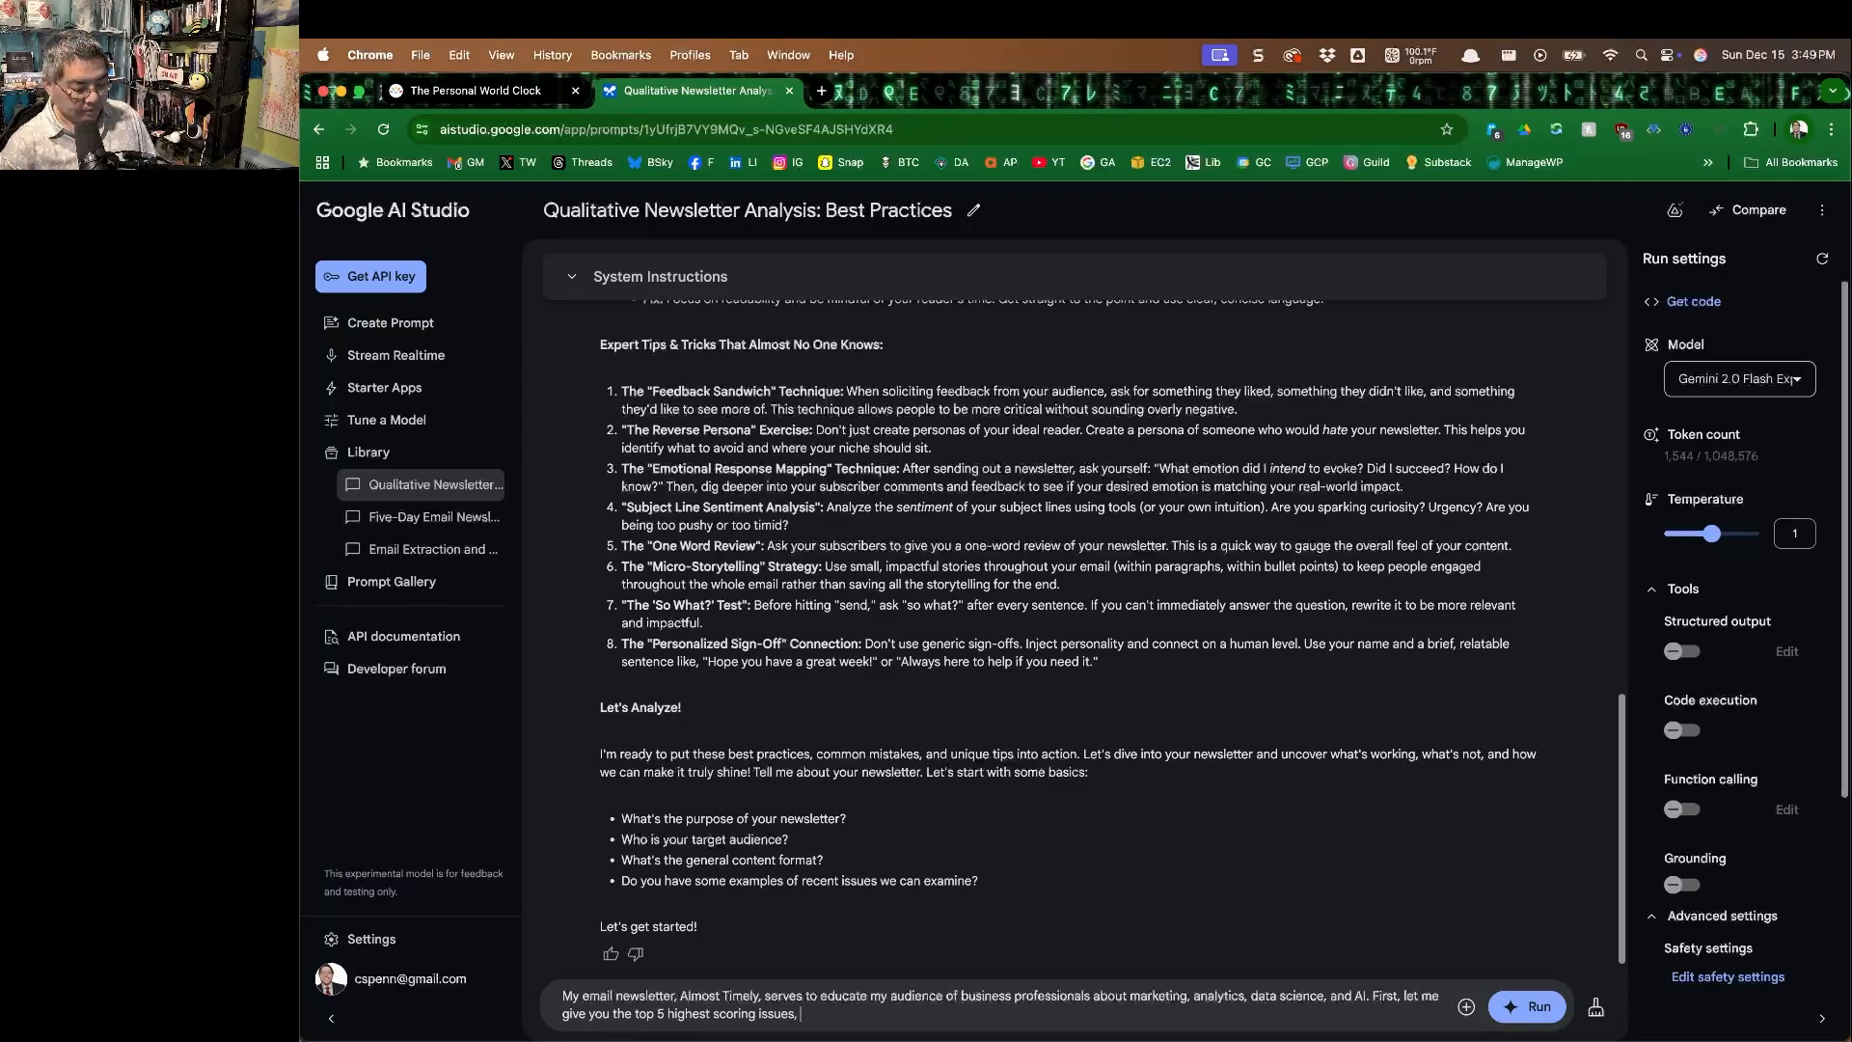
pyautogui.write(' based')
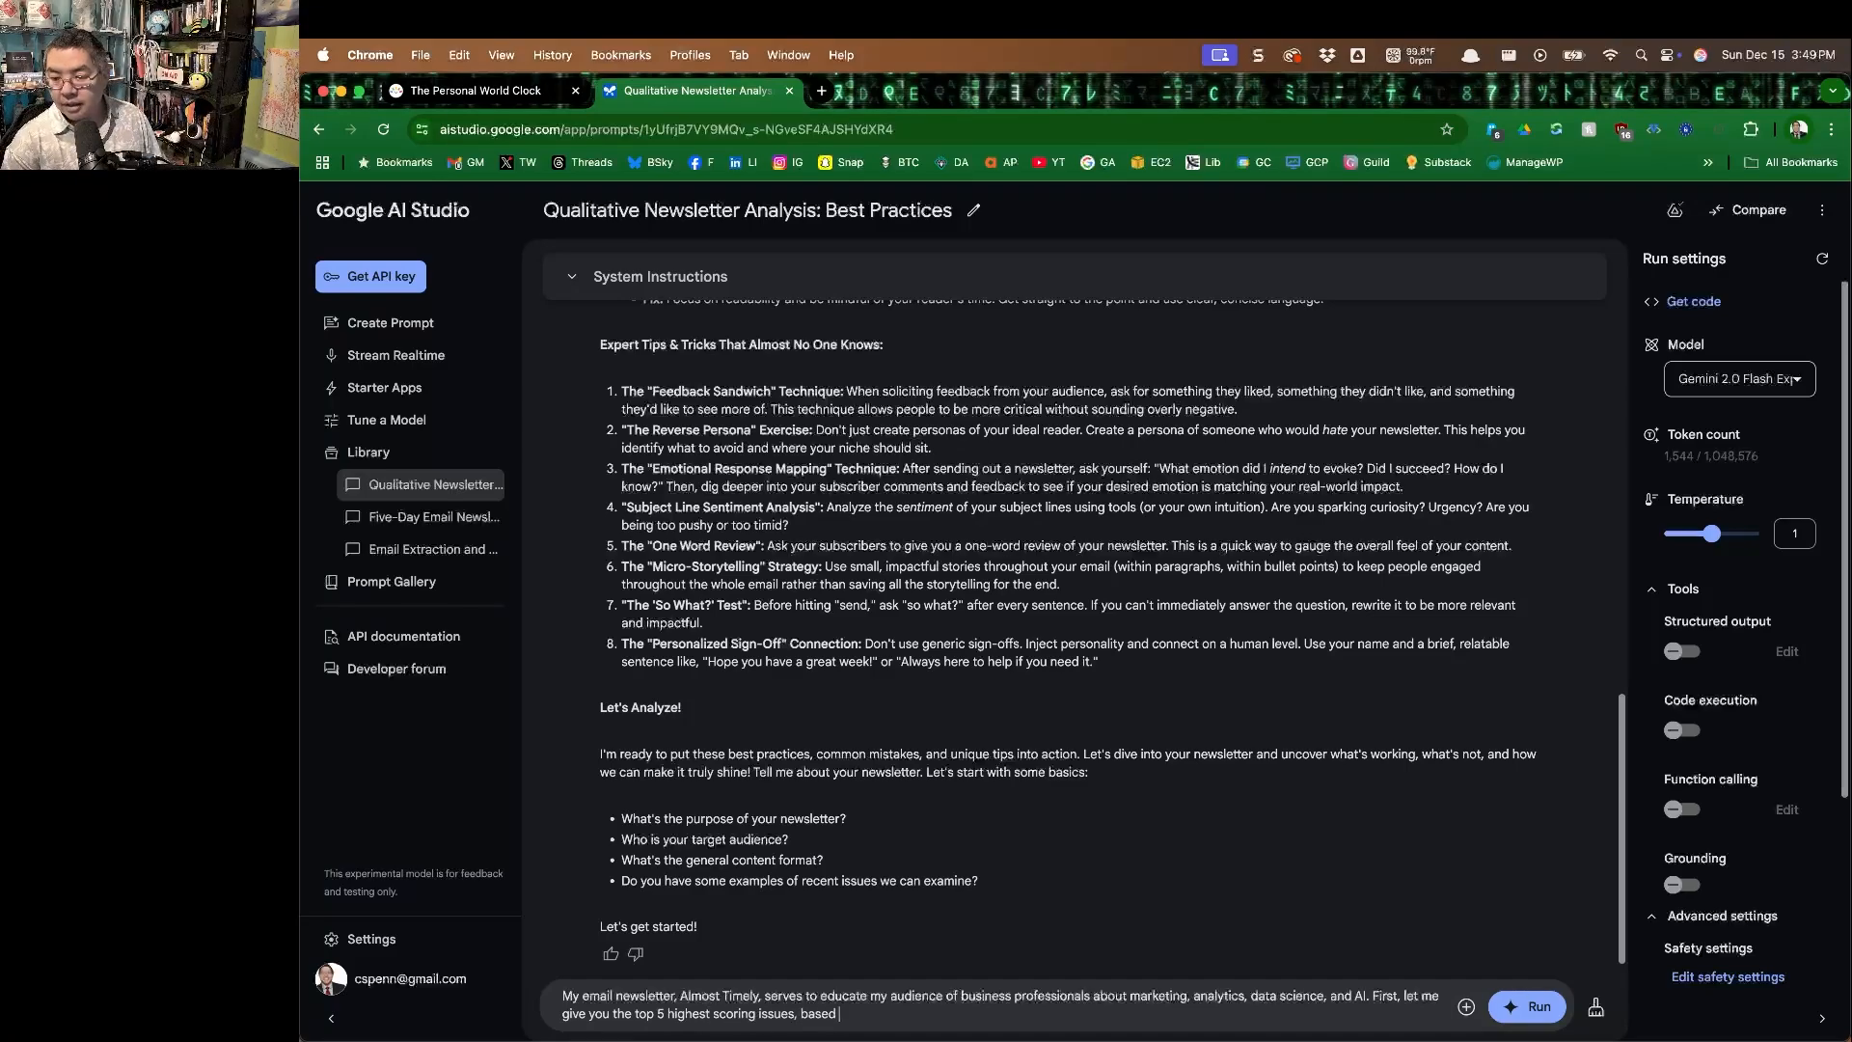
pyautogui.write(' on a compos')
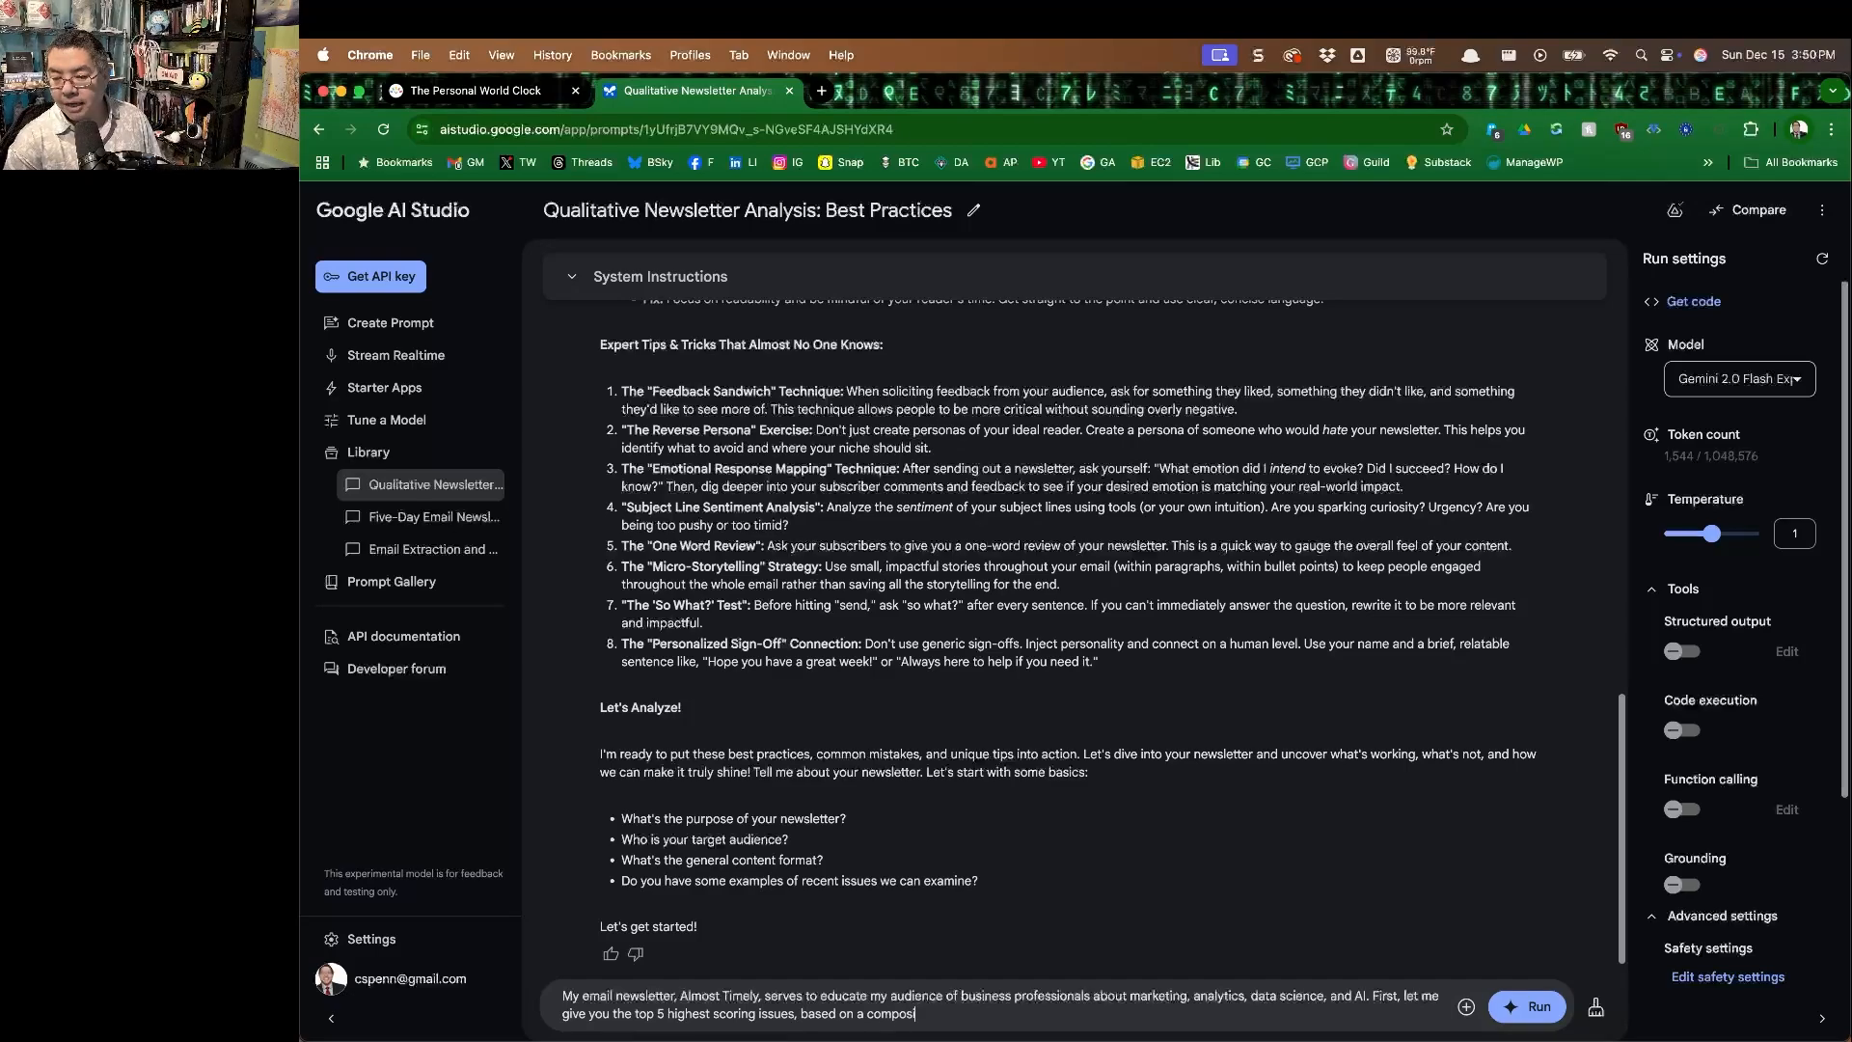
pyautogui.write('ite of open an')
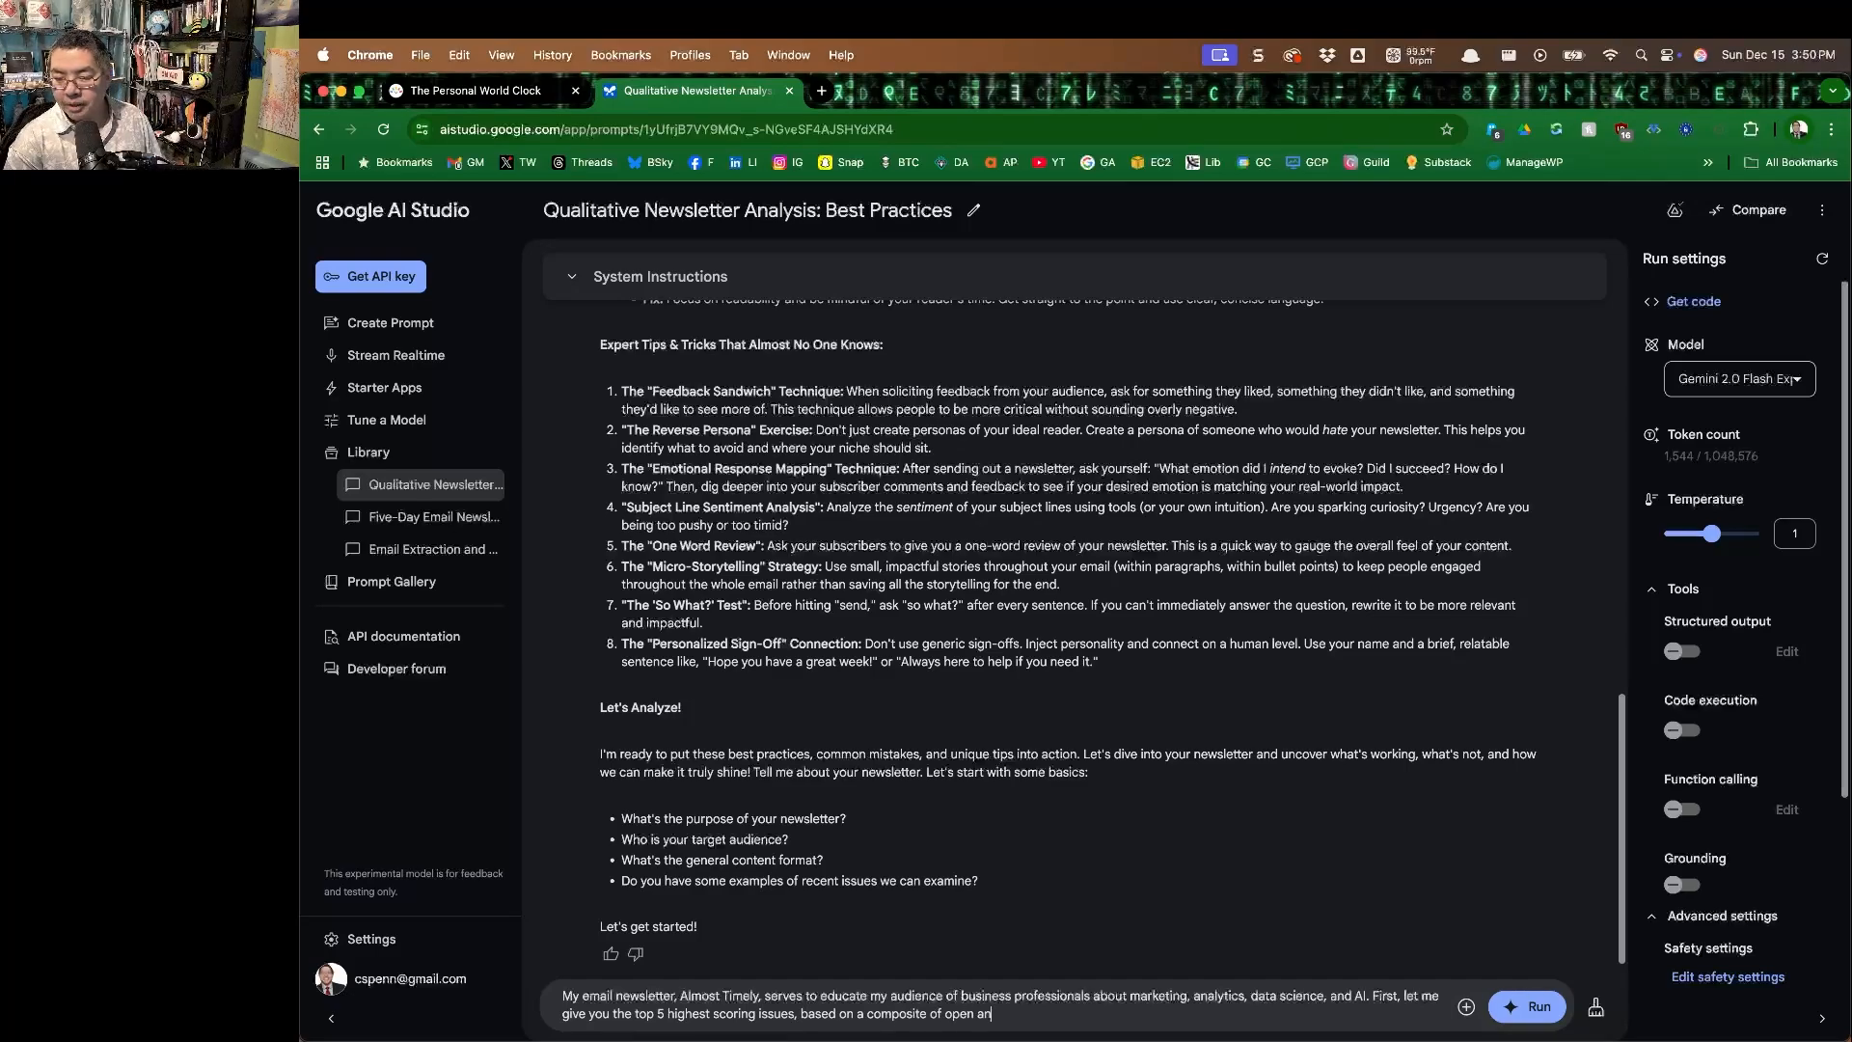
pyautogui.write('d clicks, likes, and')
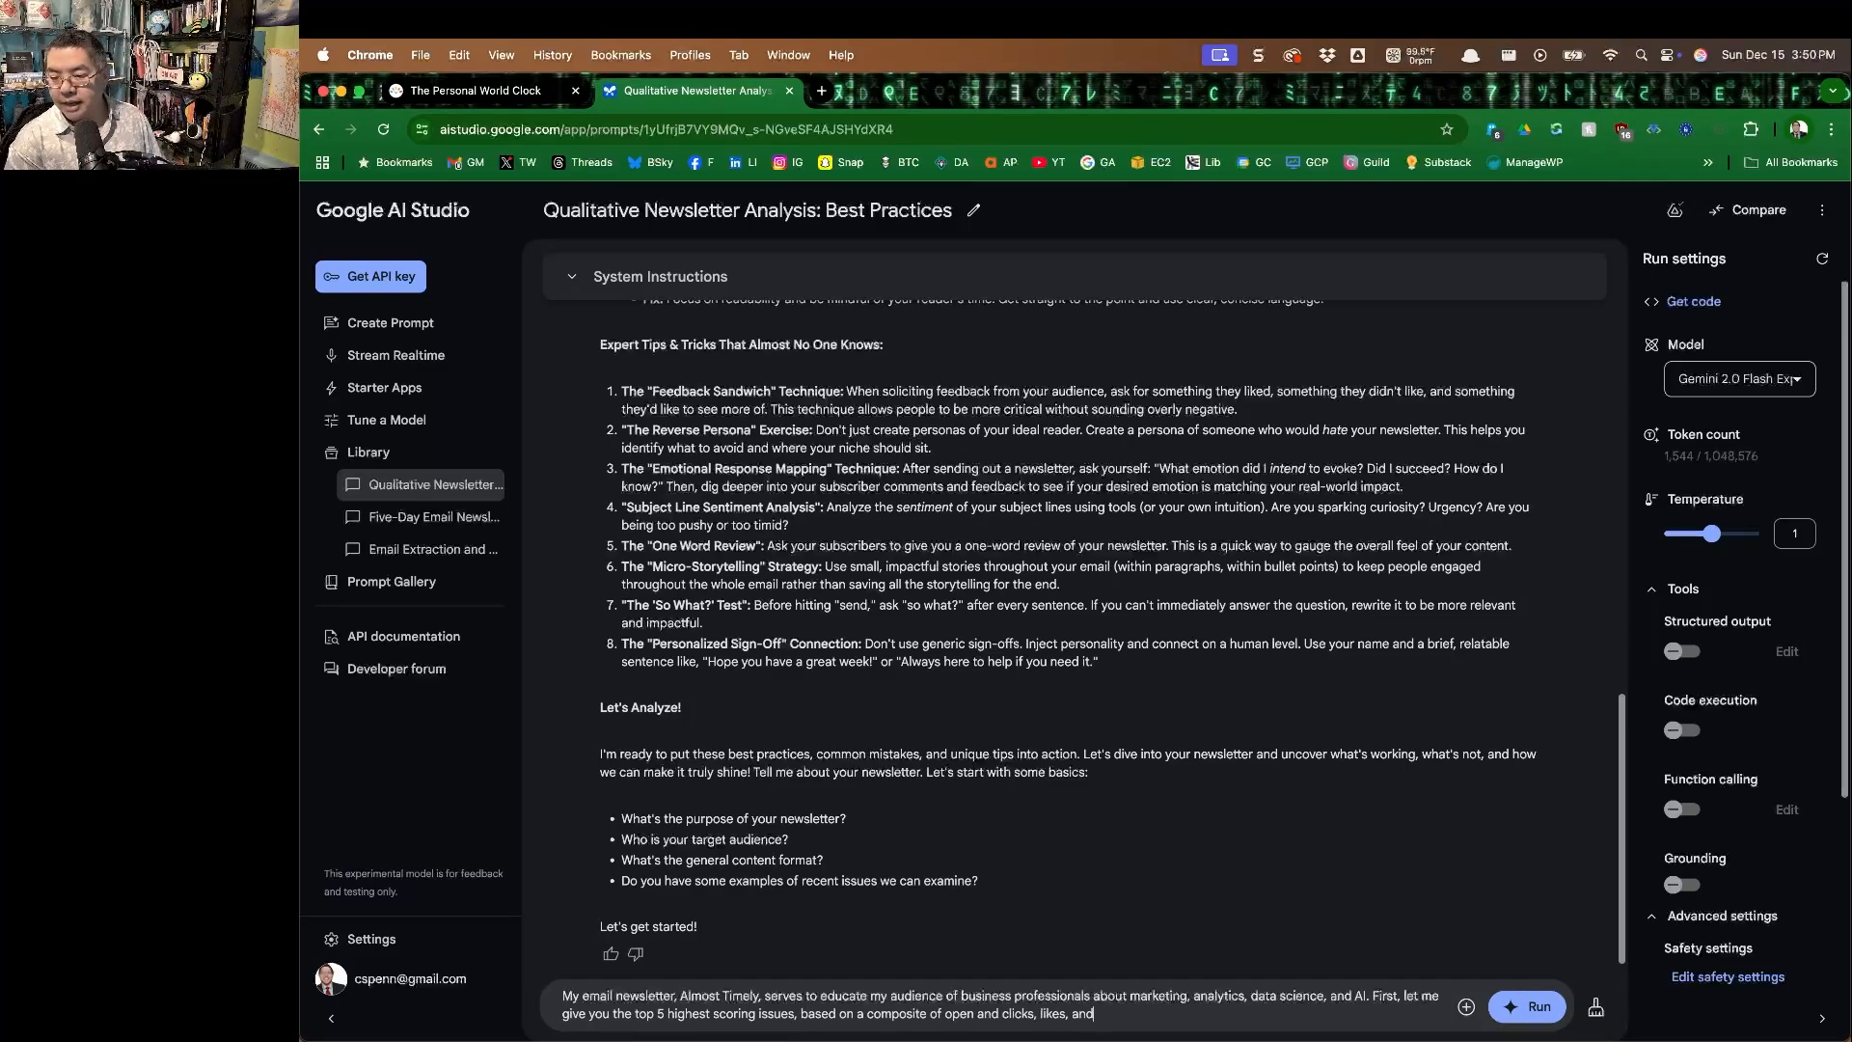
pyautogui.write(' sessions to my website, calibrated against conversion')
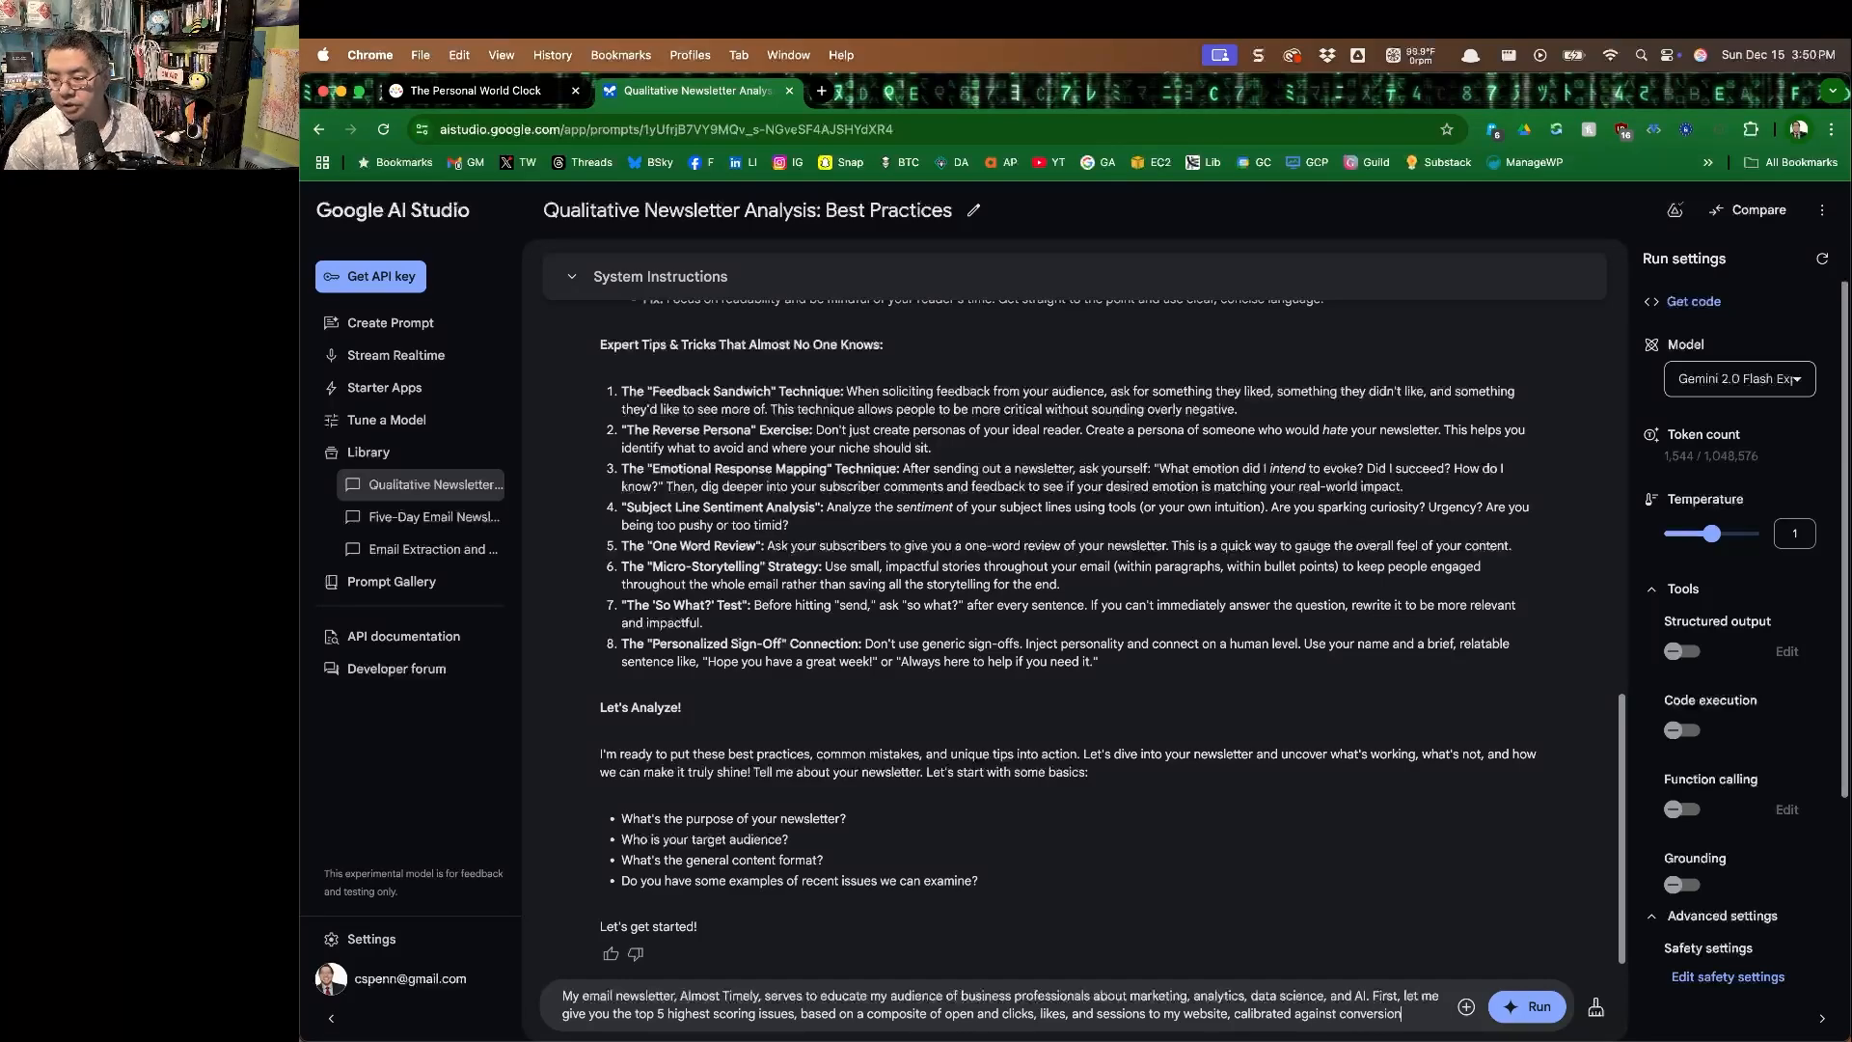
# Continue the prompt with "based on a composite of open and clicks, likes, and sessions to my website, calibrated against conversions".
pyautogui.write('s. Read')
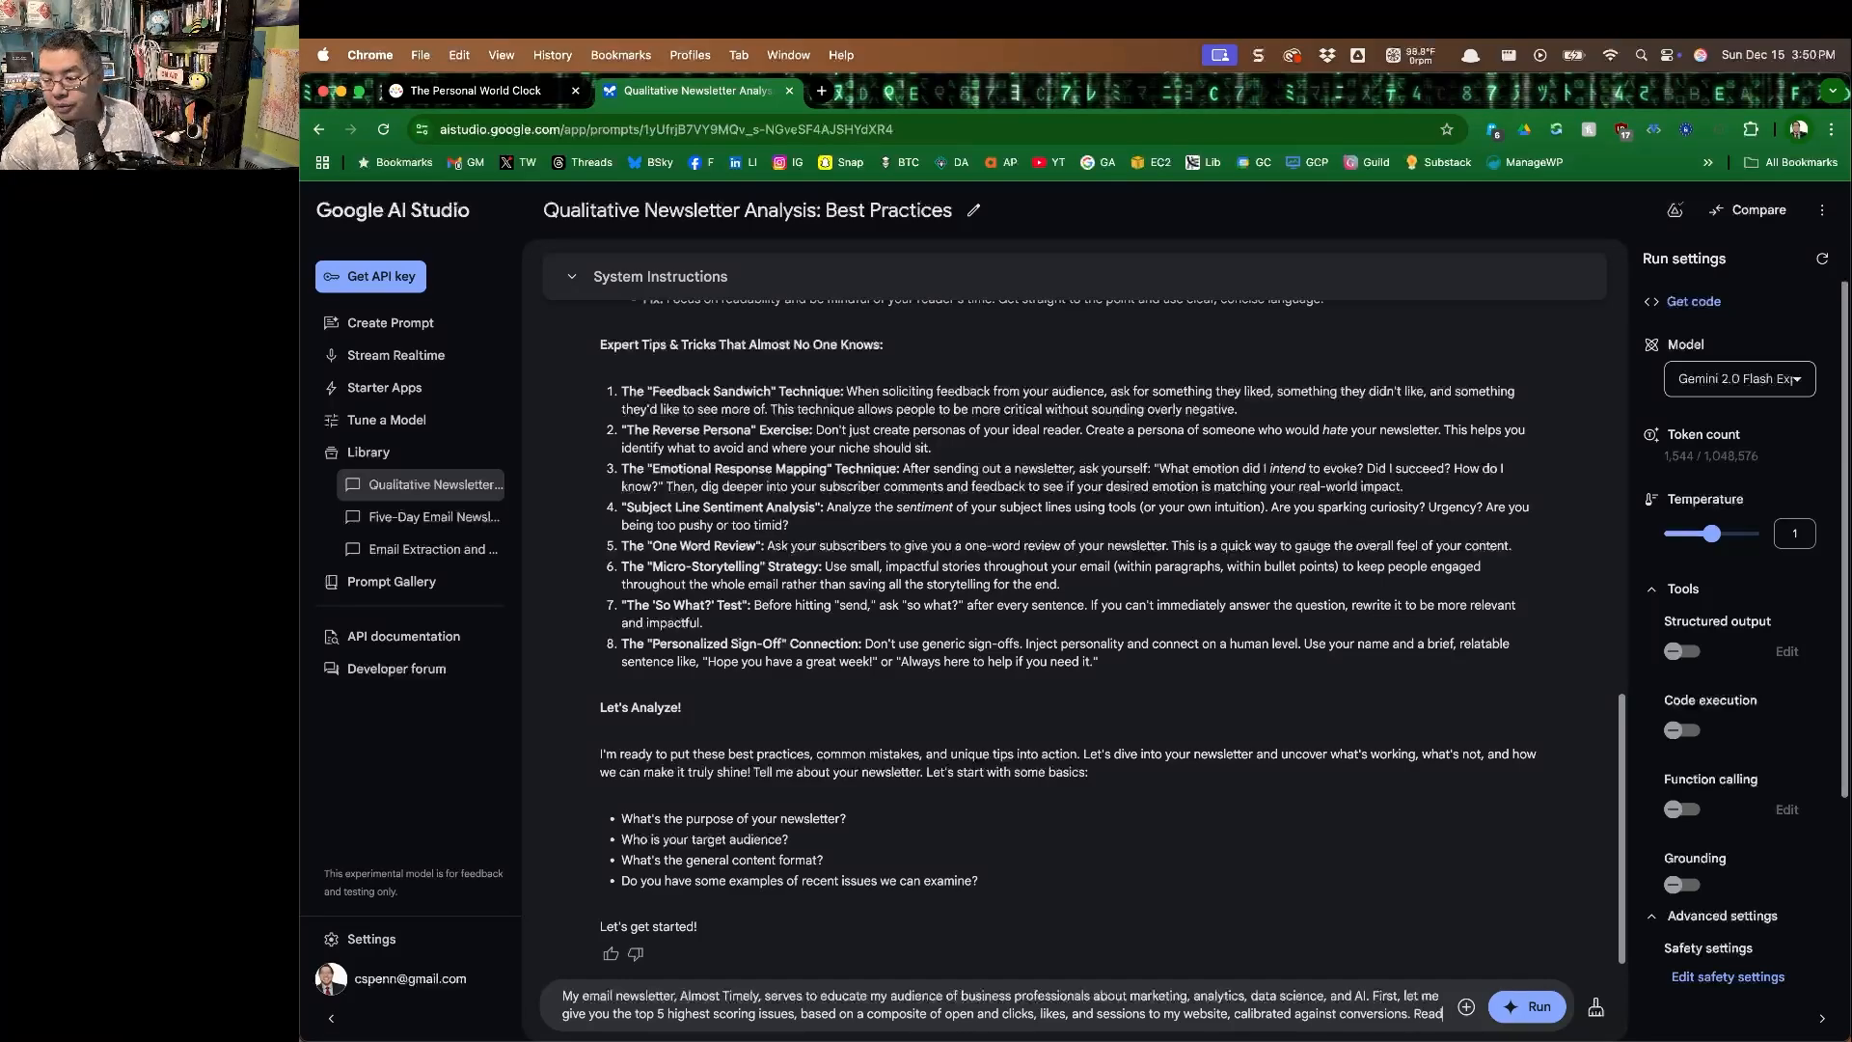
pyautogui.write(' through')
pyautogui.write(' the top ')
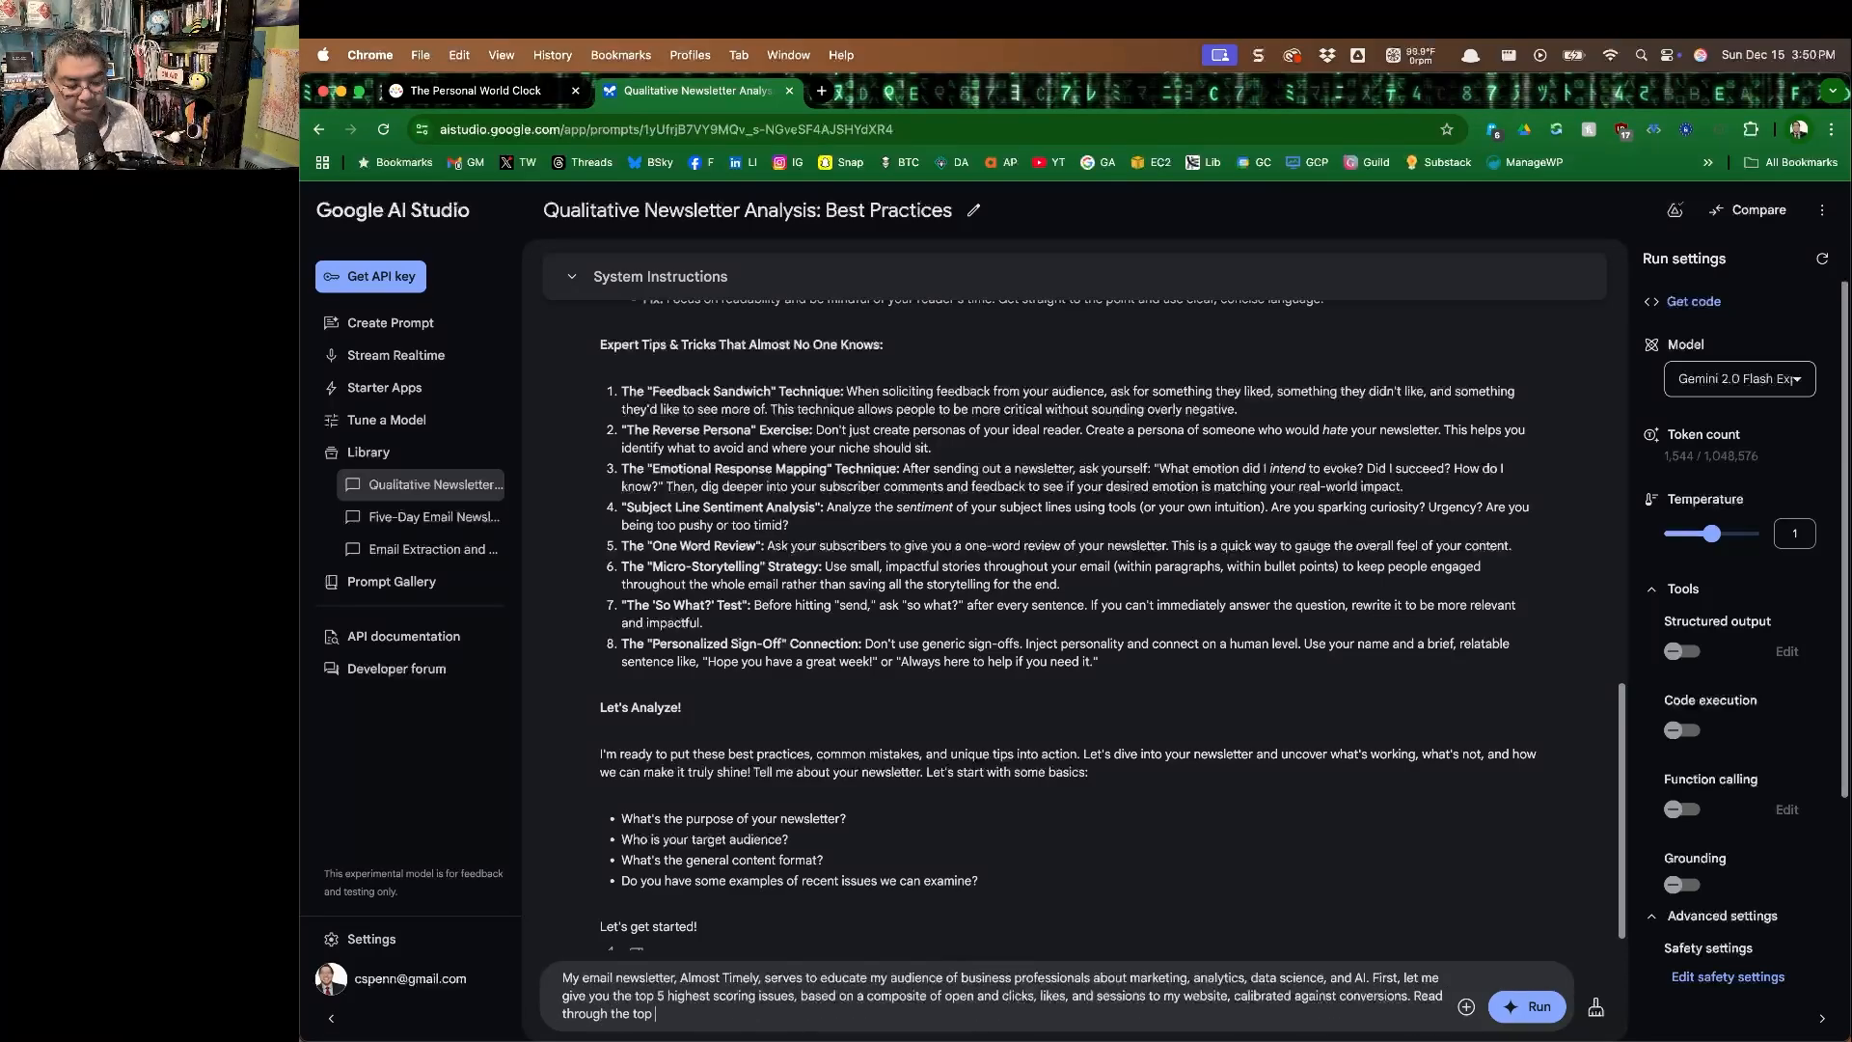
pyautogui.write('5 and briefly summarize the top')
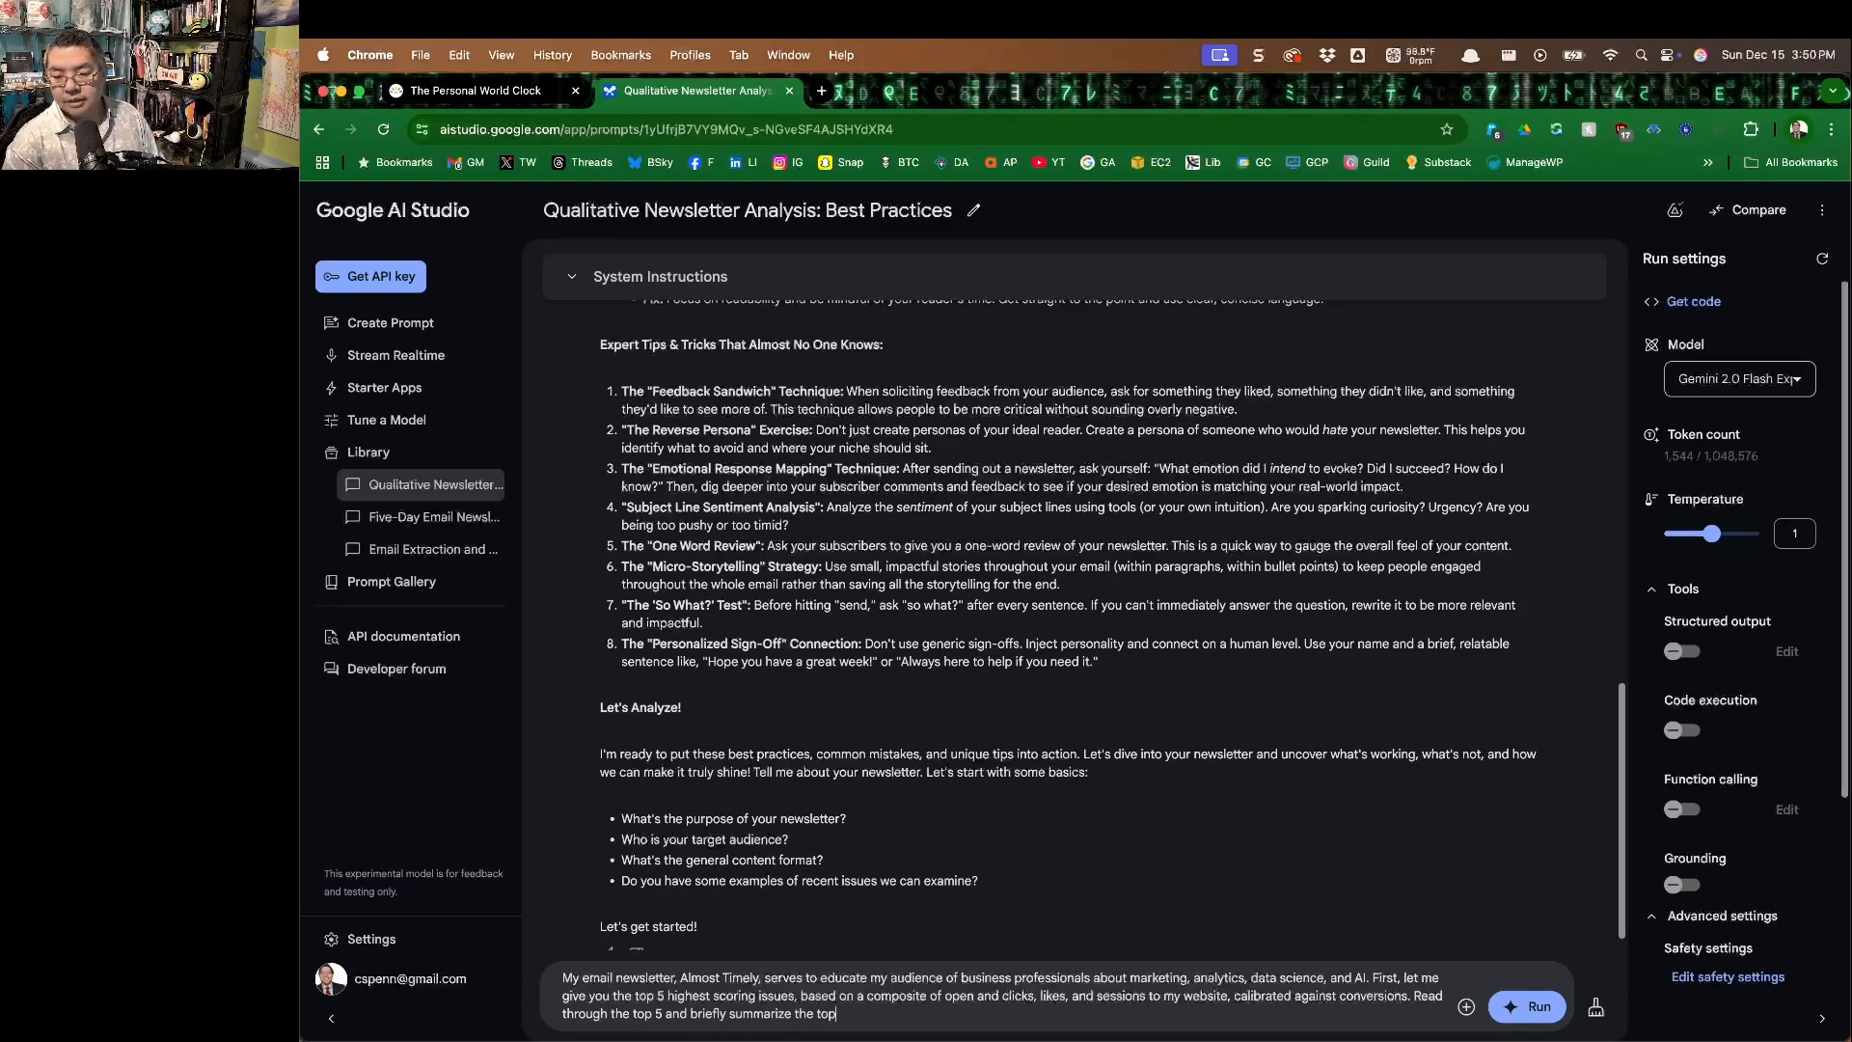
pyautogui.write(' 5 issues.')
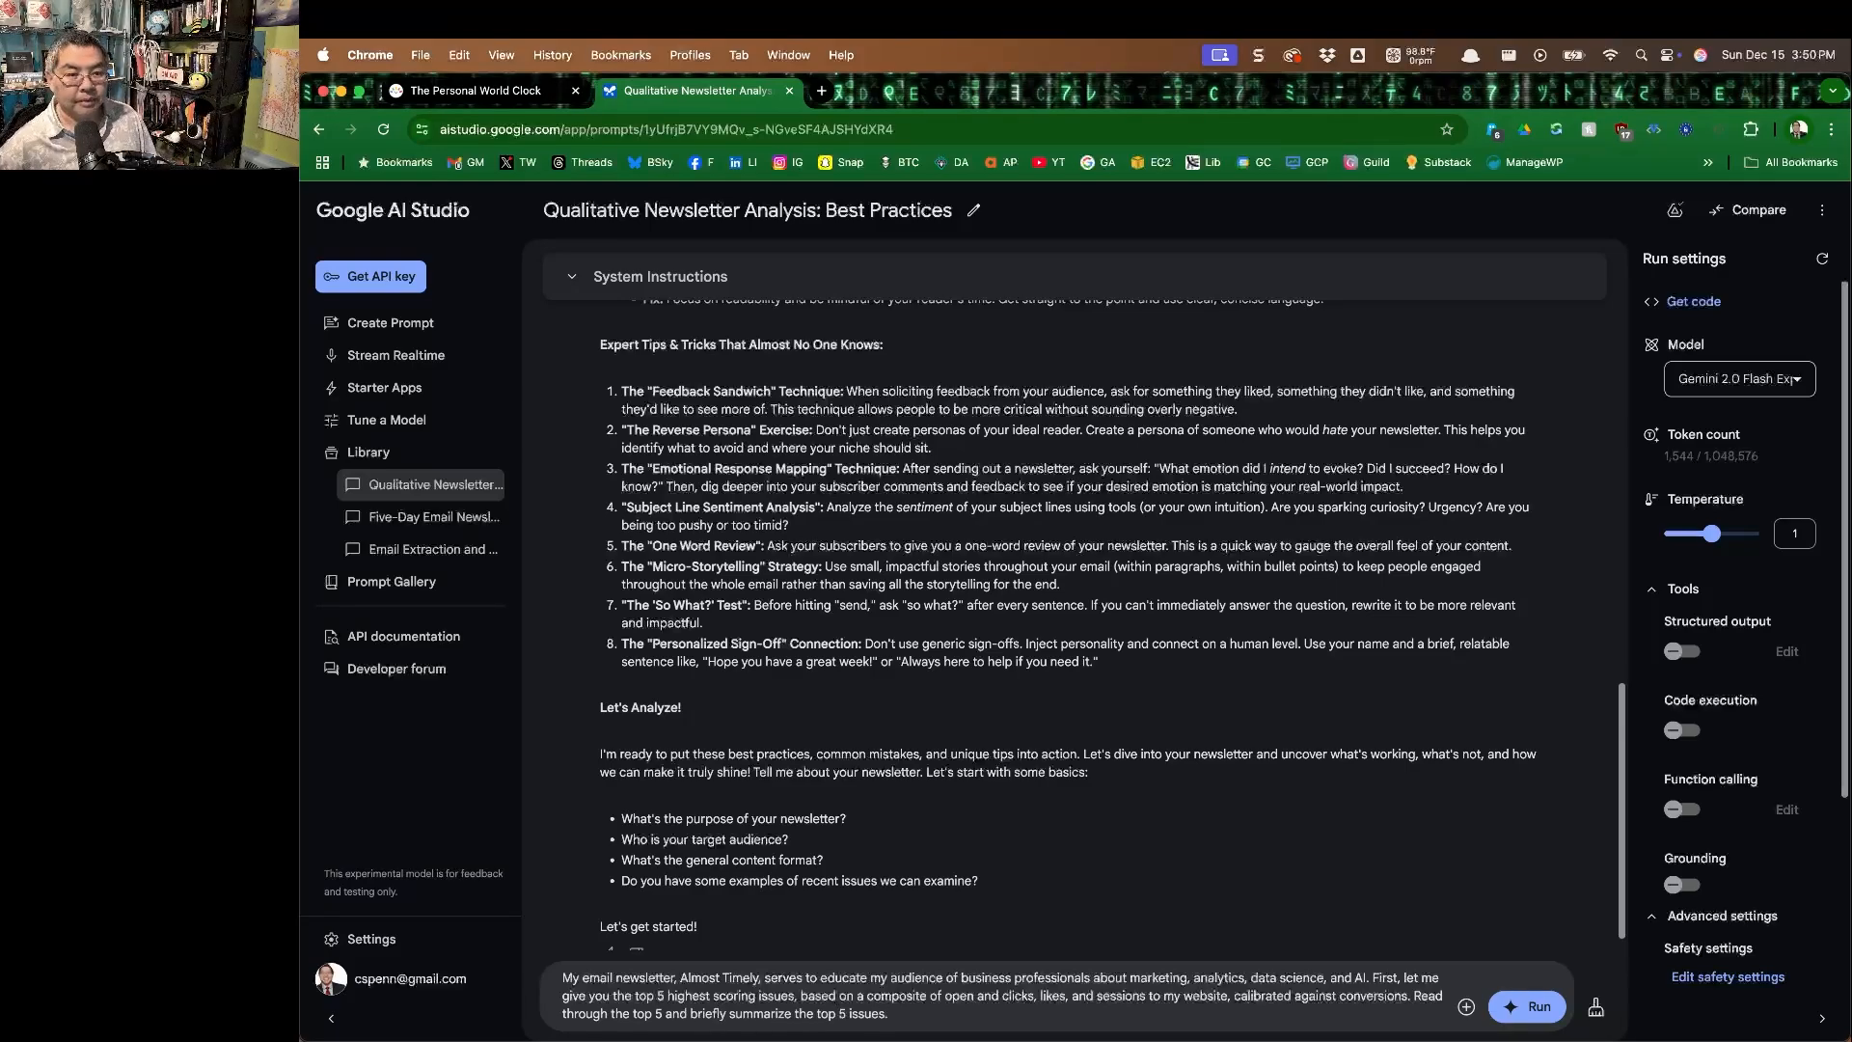
# Finish the prompt with "Read through the top 5 and briefly summarize the top 5 issues.", attach top5.txt and run it.
pyautogui.moveTo(360, 474); pyautogui.dragTo(994, 960)
pyautogui.click(1529, 1006)
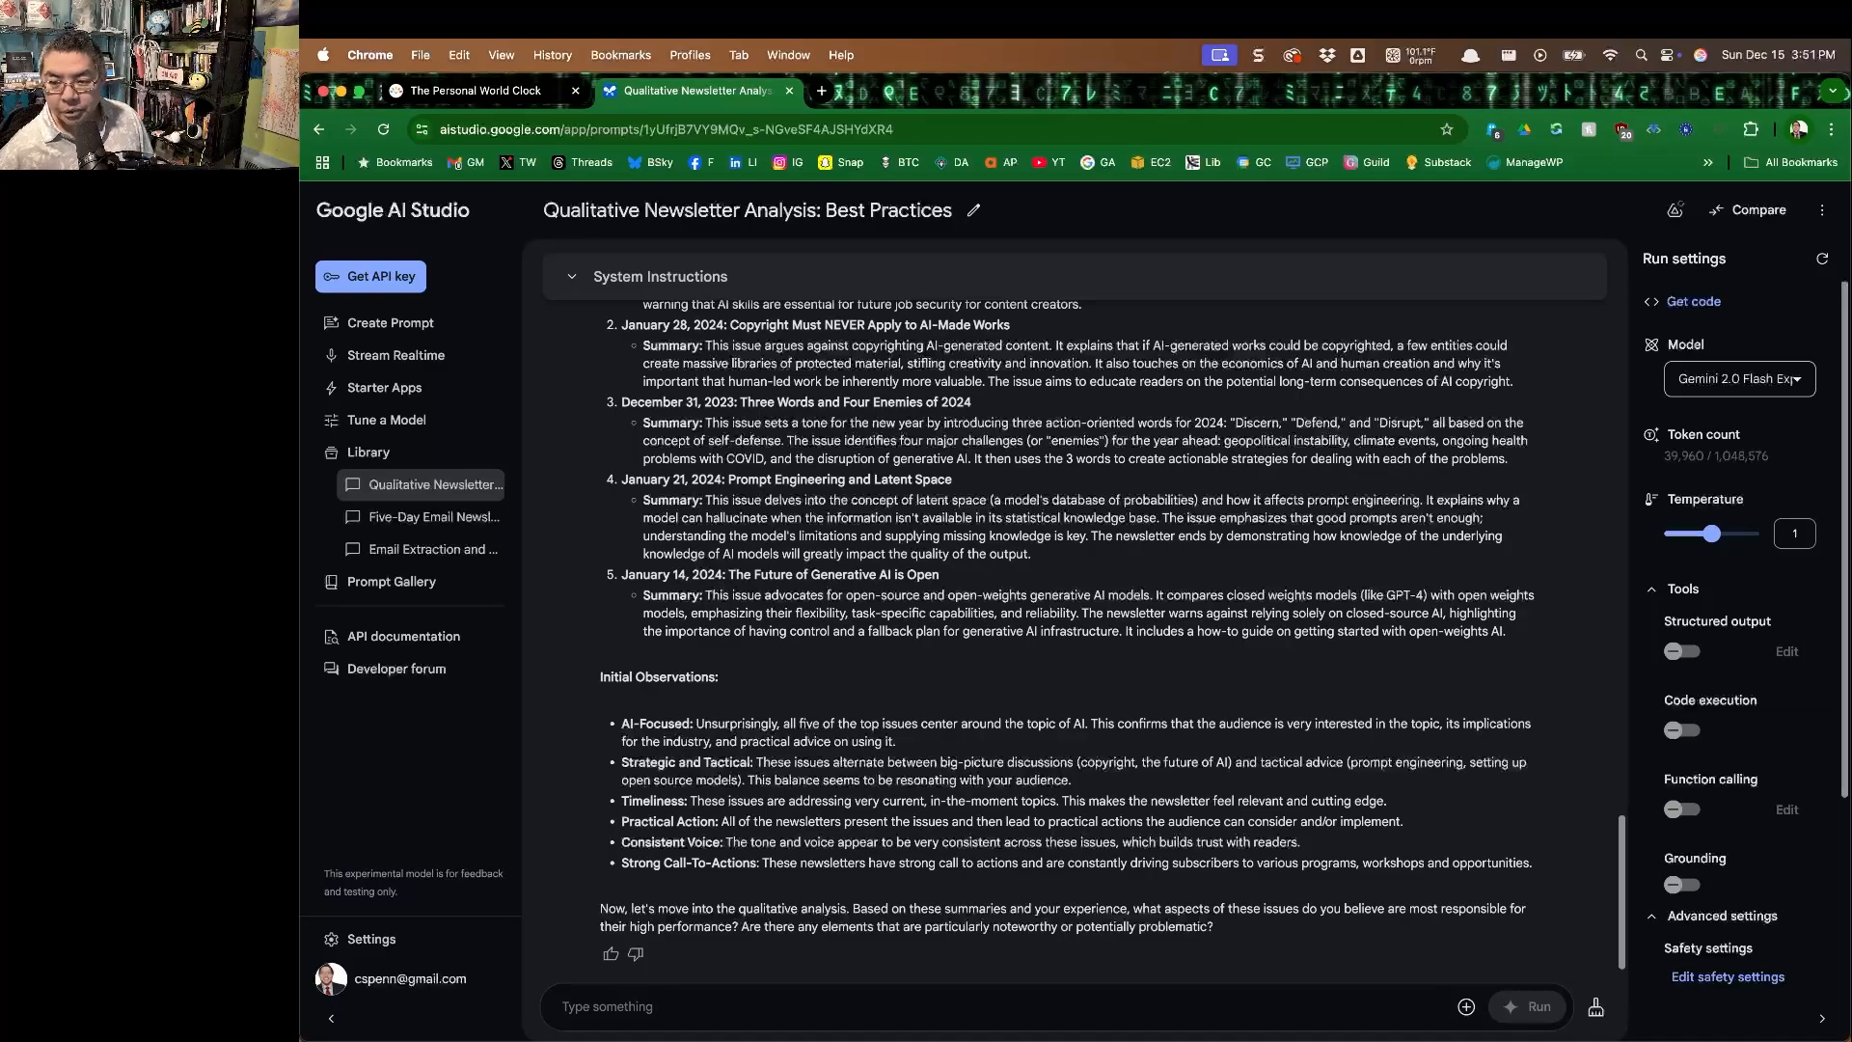
# Begin a new prompt with "Great. Next, I'm going to provide you with the bottom 5 newsletters, those newsletters that performed most poorly.".
pyautogui.scroll(5, 780, 596)
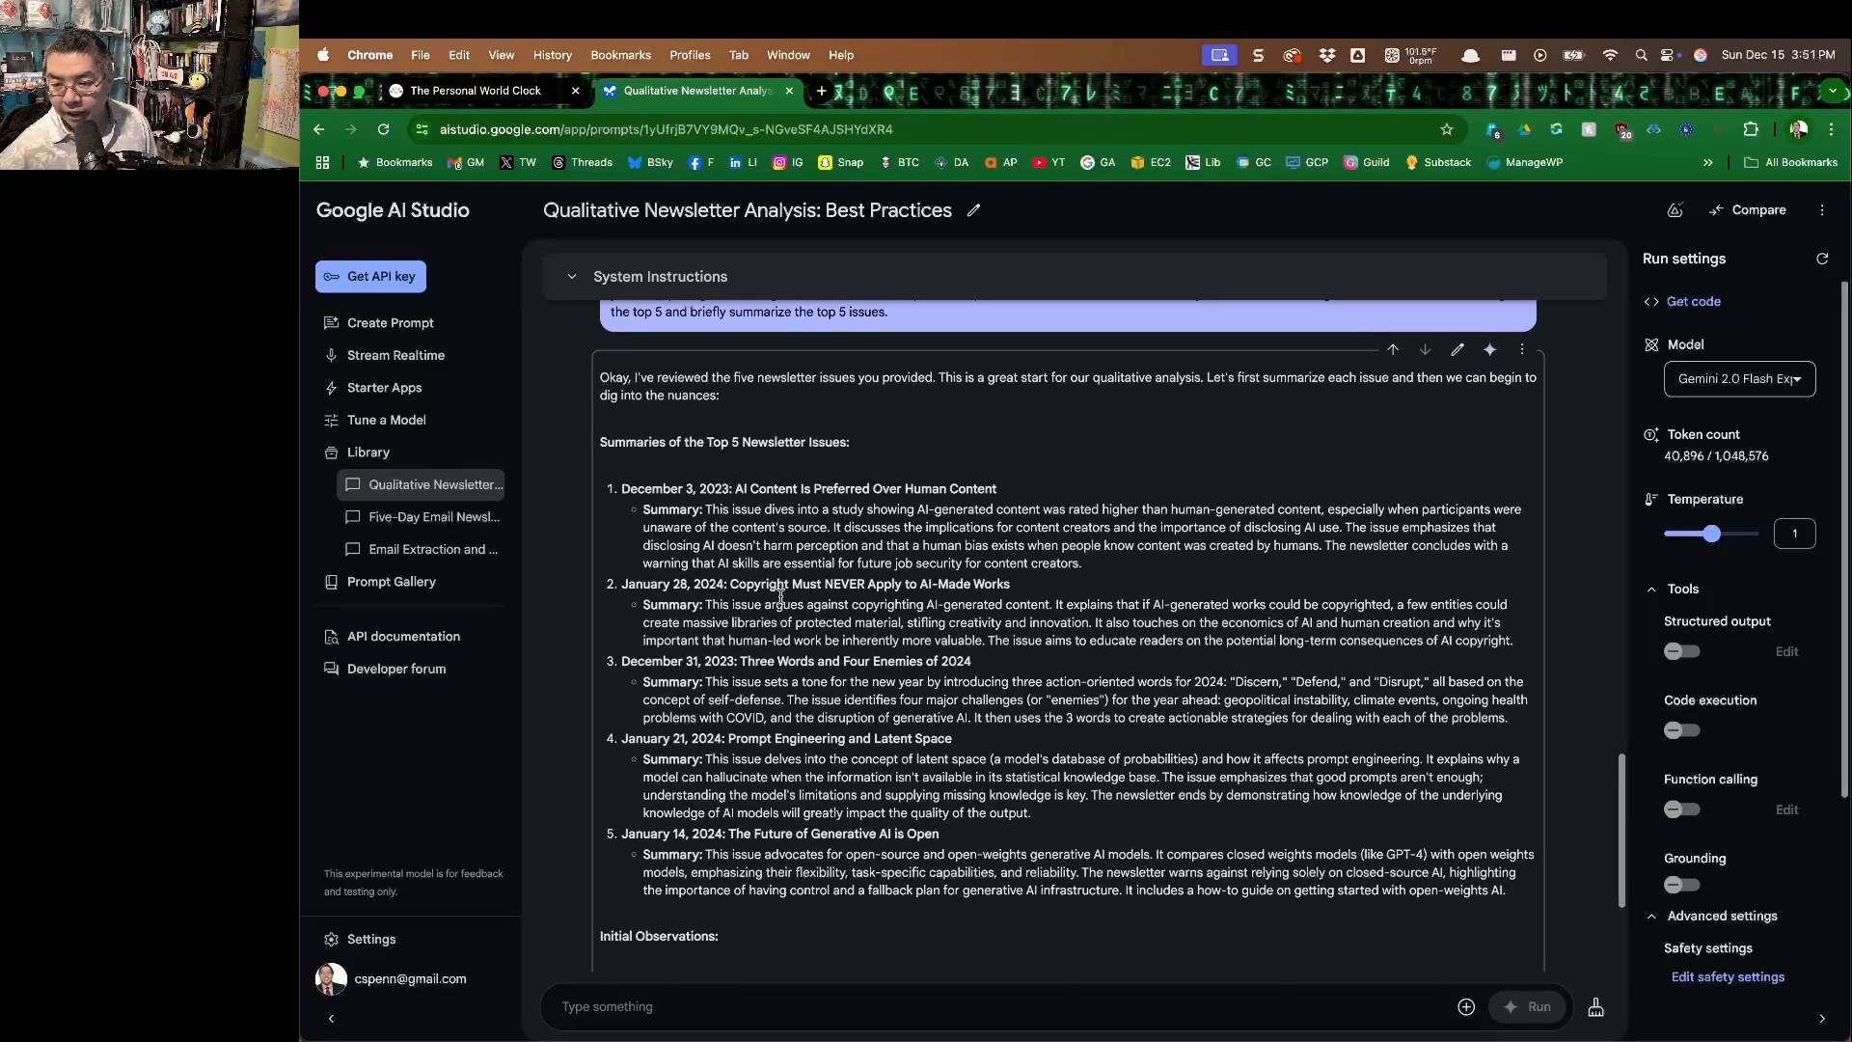
pyautogui.scroll(-3, 781, 595)
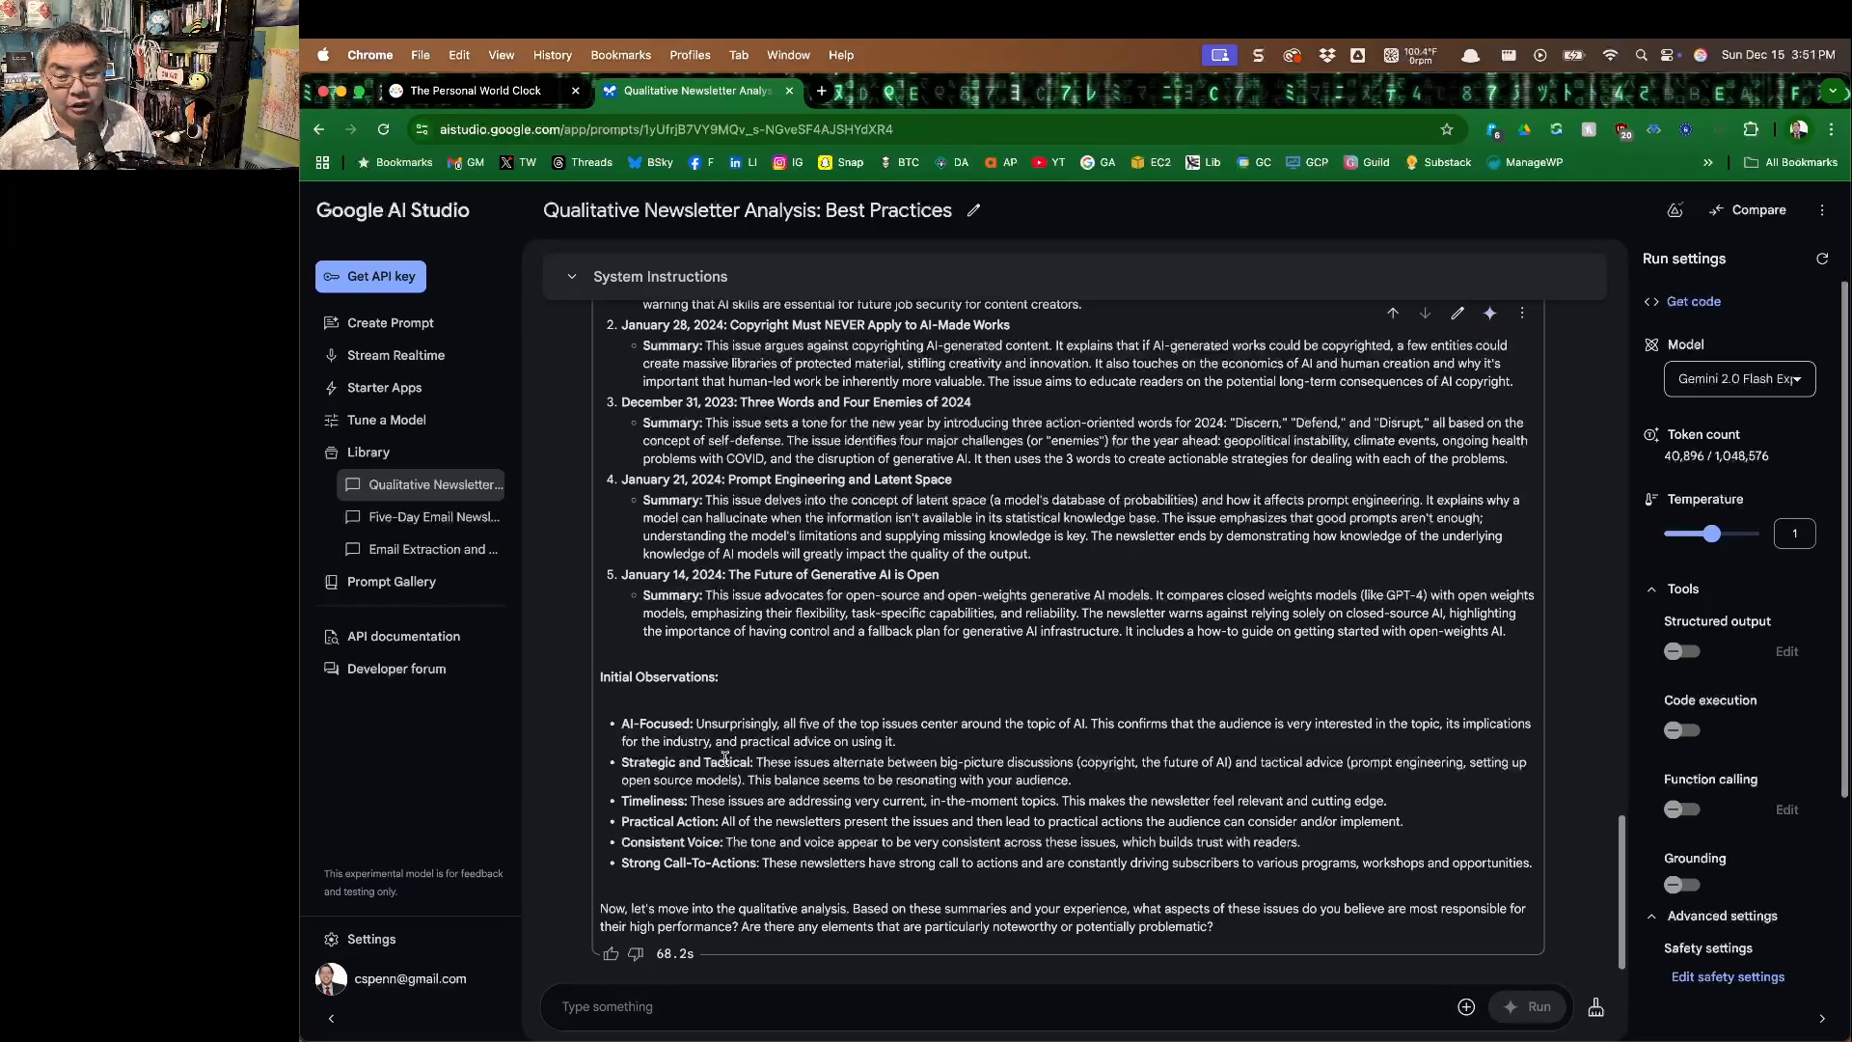
pyautogui.click(857, 1013)
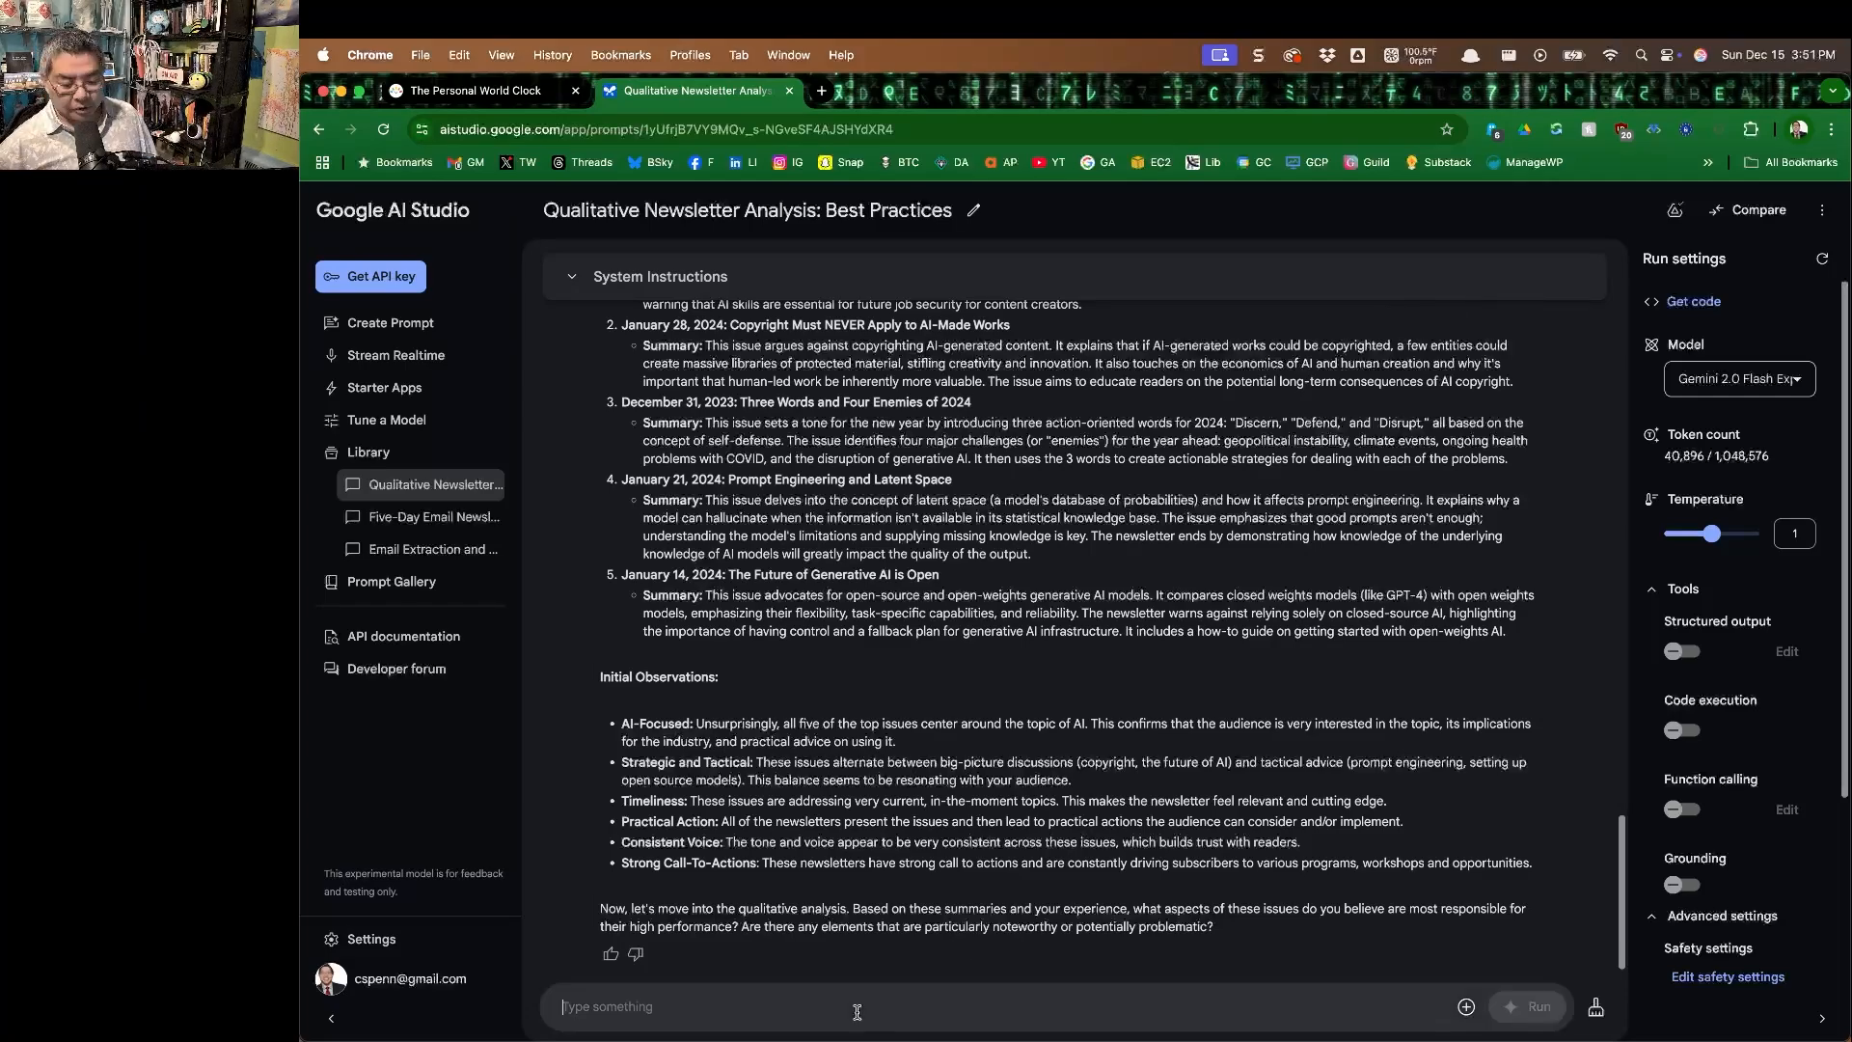
pyautogui.write('Gr')
pyautogui.write("I'm going to provide you with the bottom 5 newsletters, those")
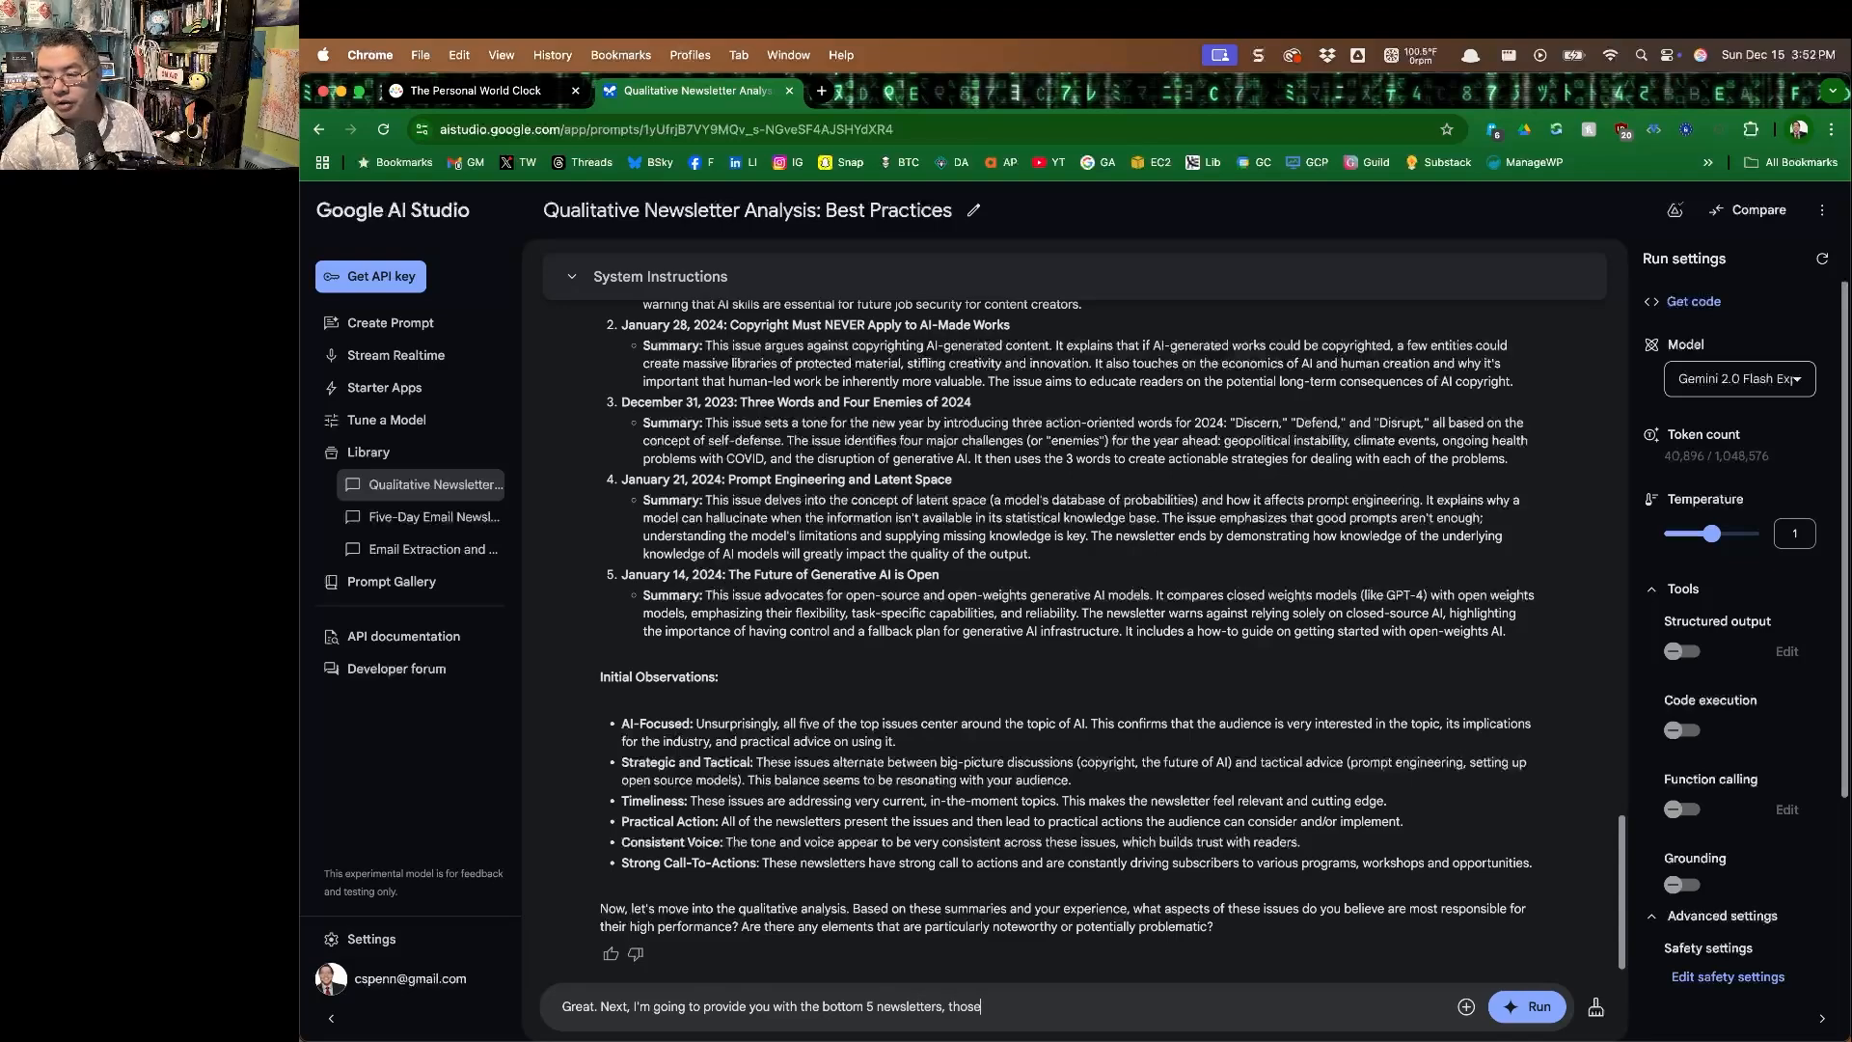
pyautogui.write(' newsletter')
pyautogui.write('s that performed ')
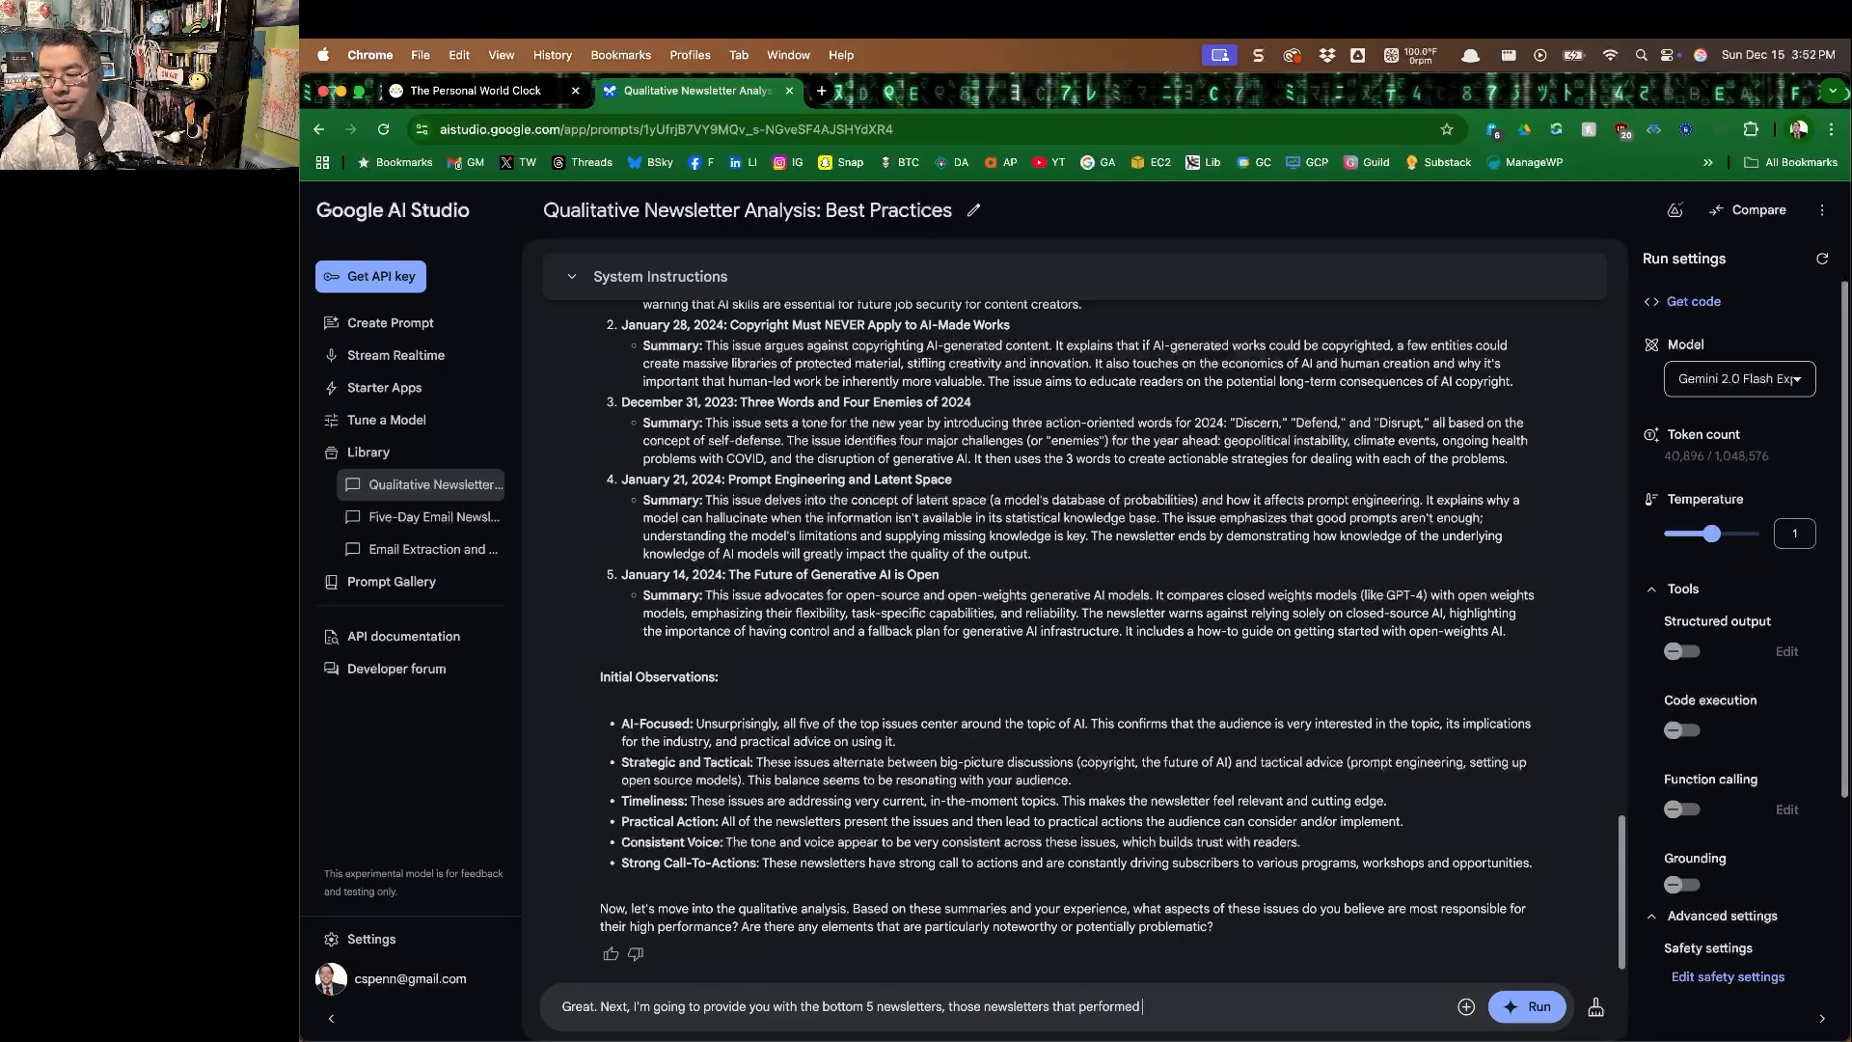
pyautogui.write('most poorly. As you')
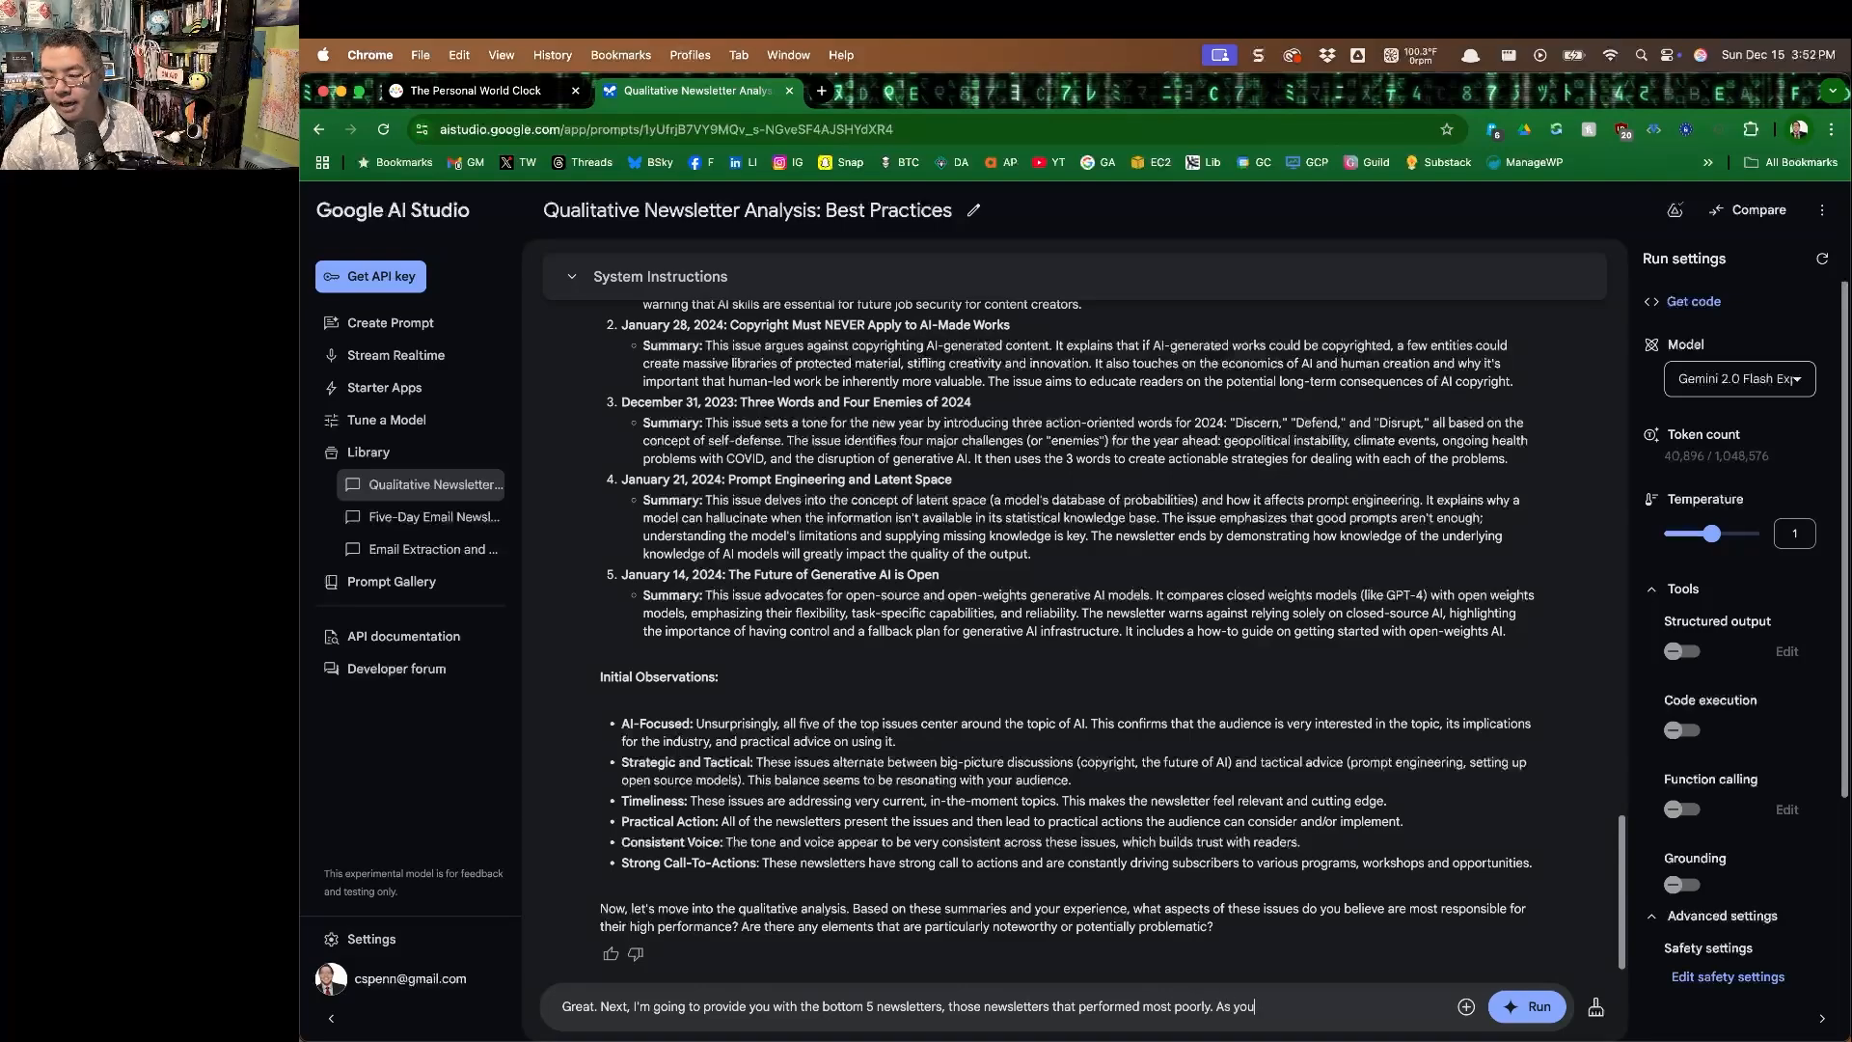
pyautogui.write(' did with the top 5')
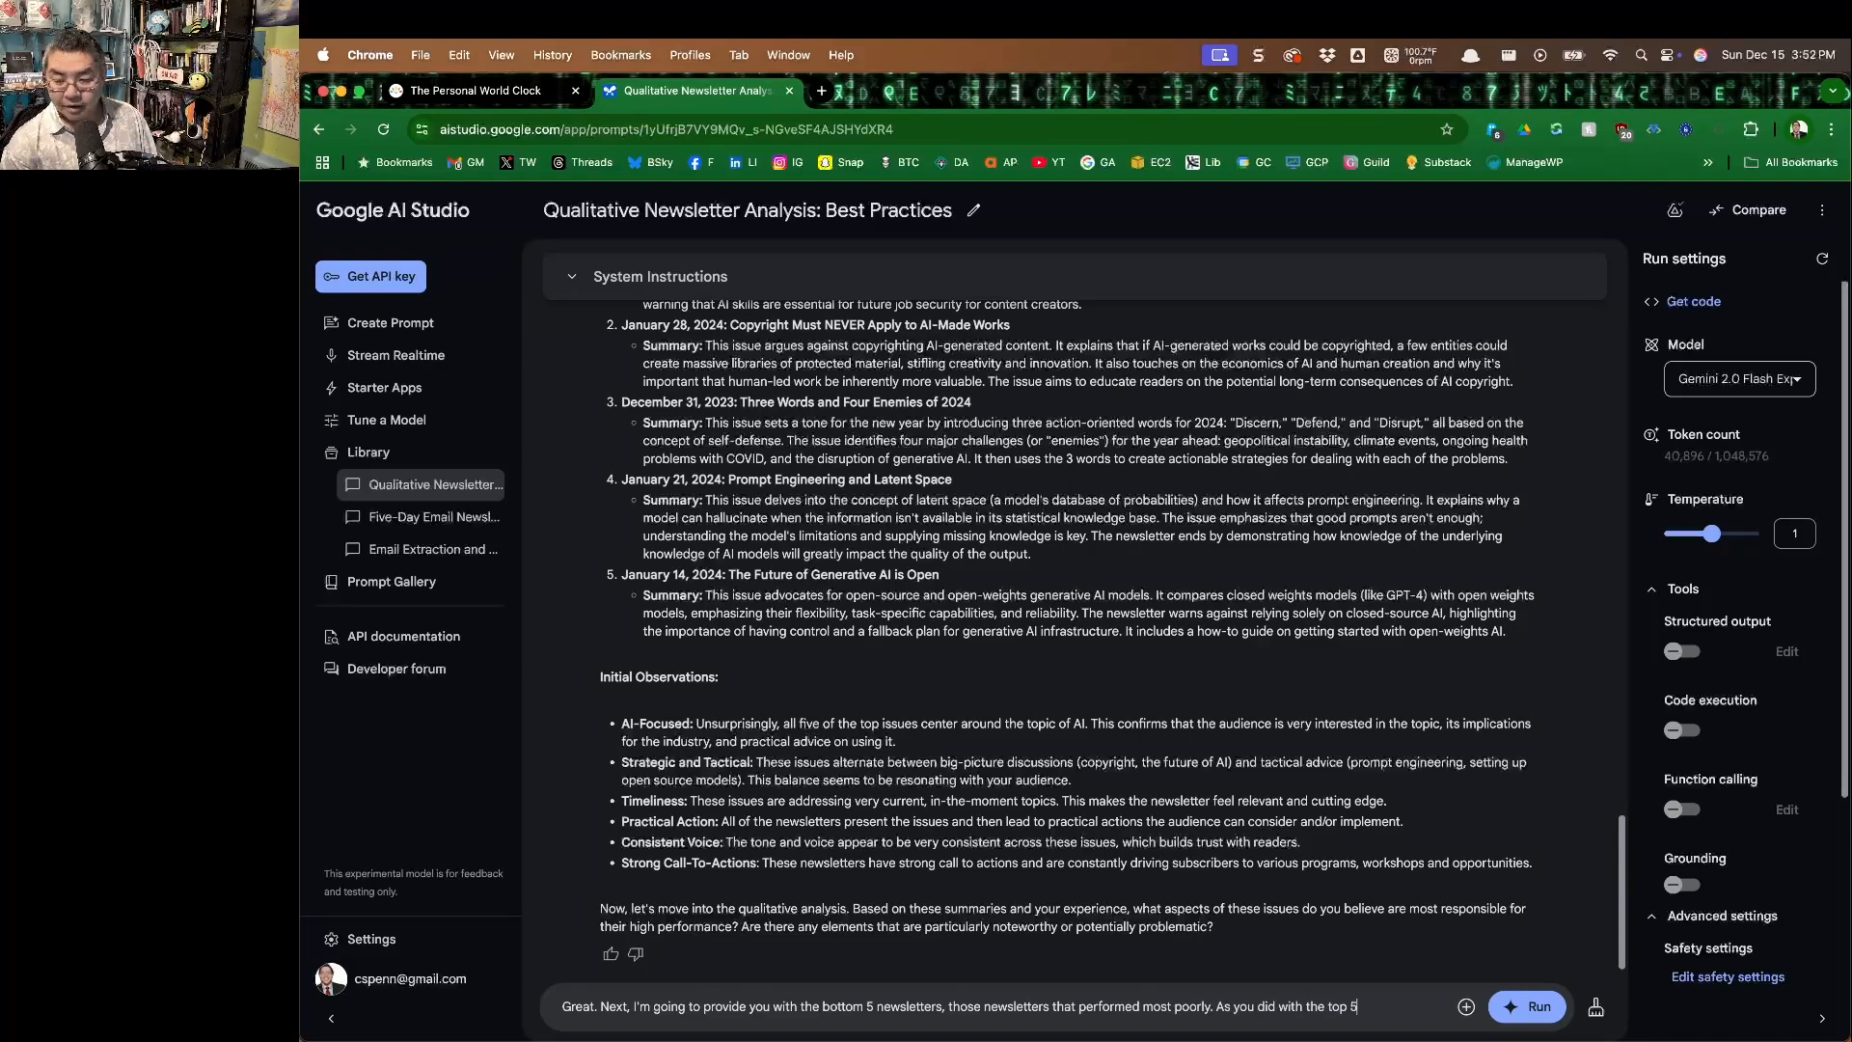
pyautogui.write(', summarize these')
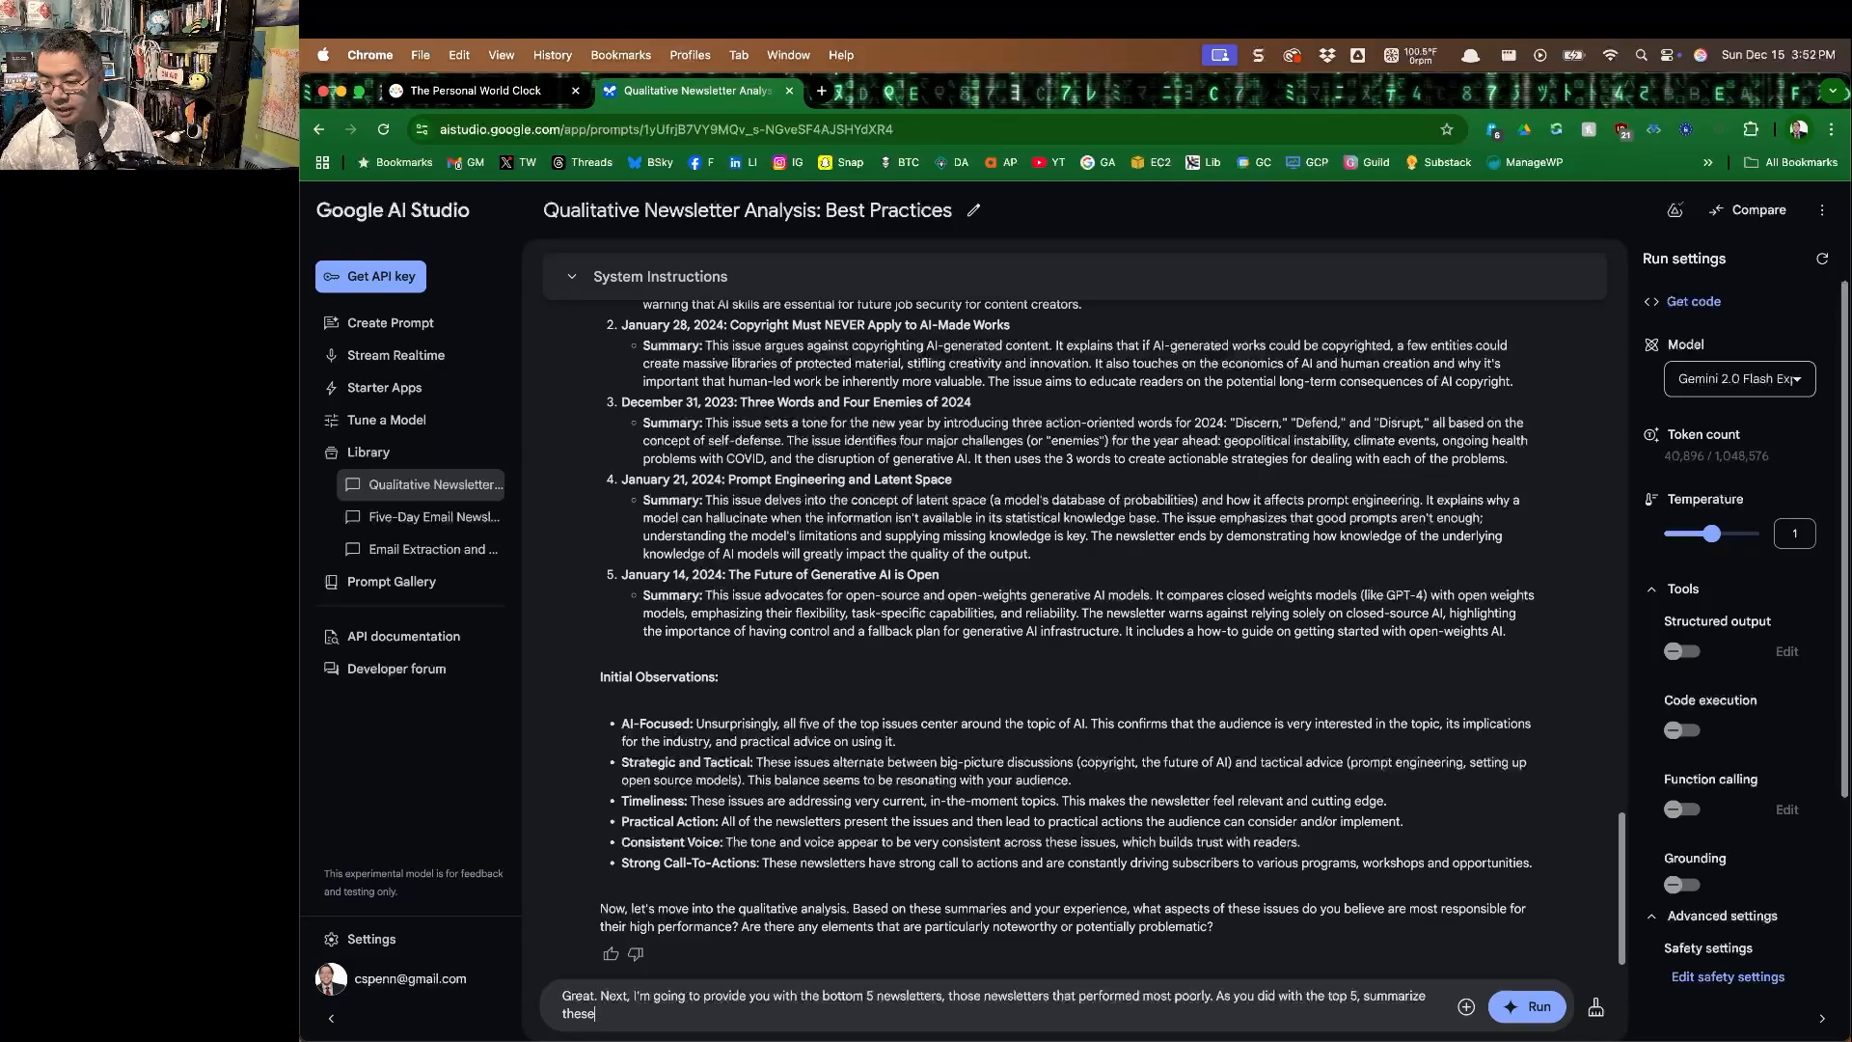
pyautogui.write(' based o')
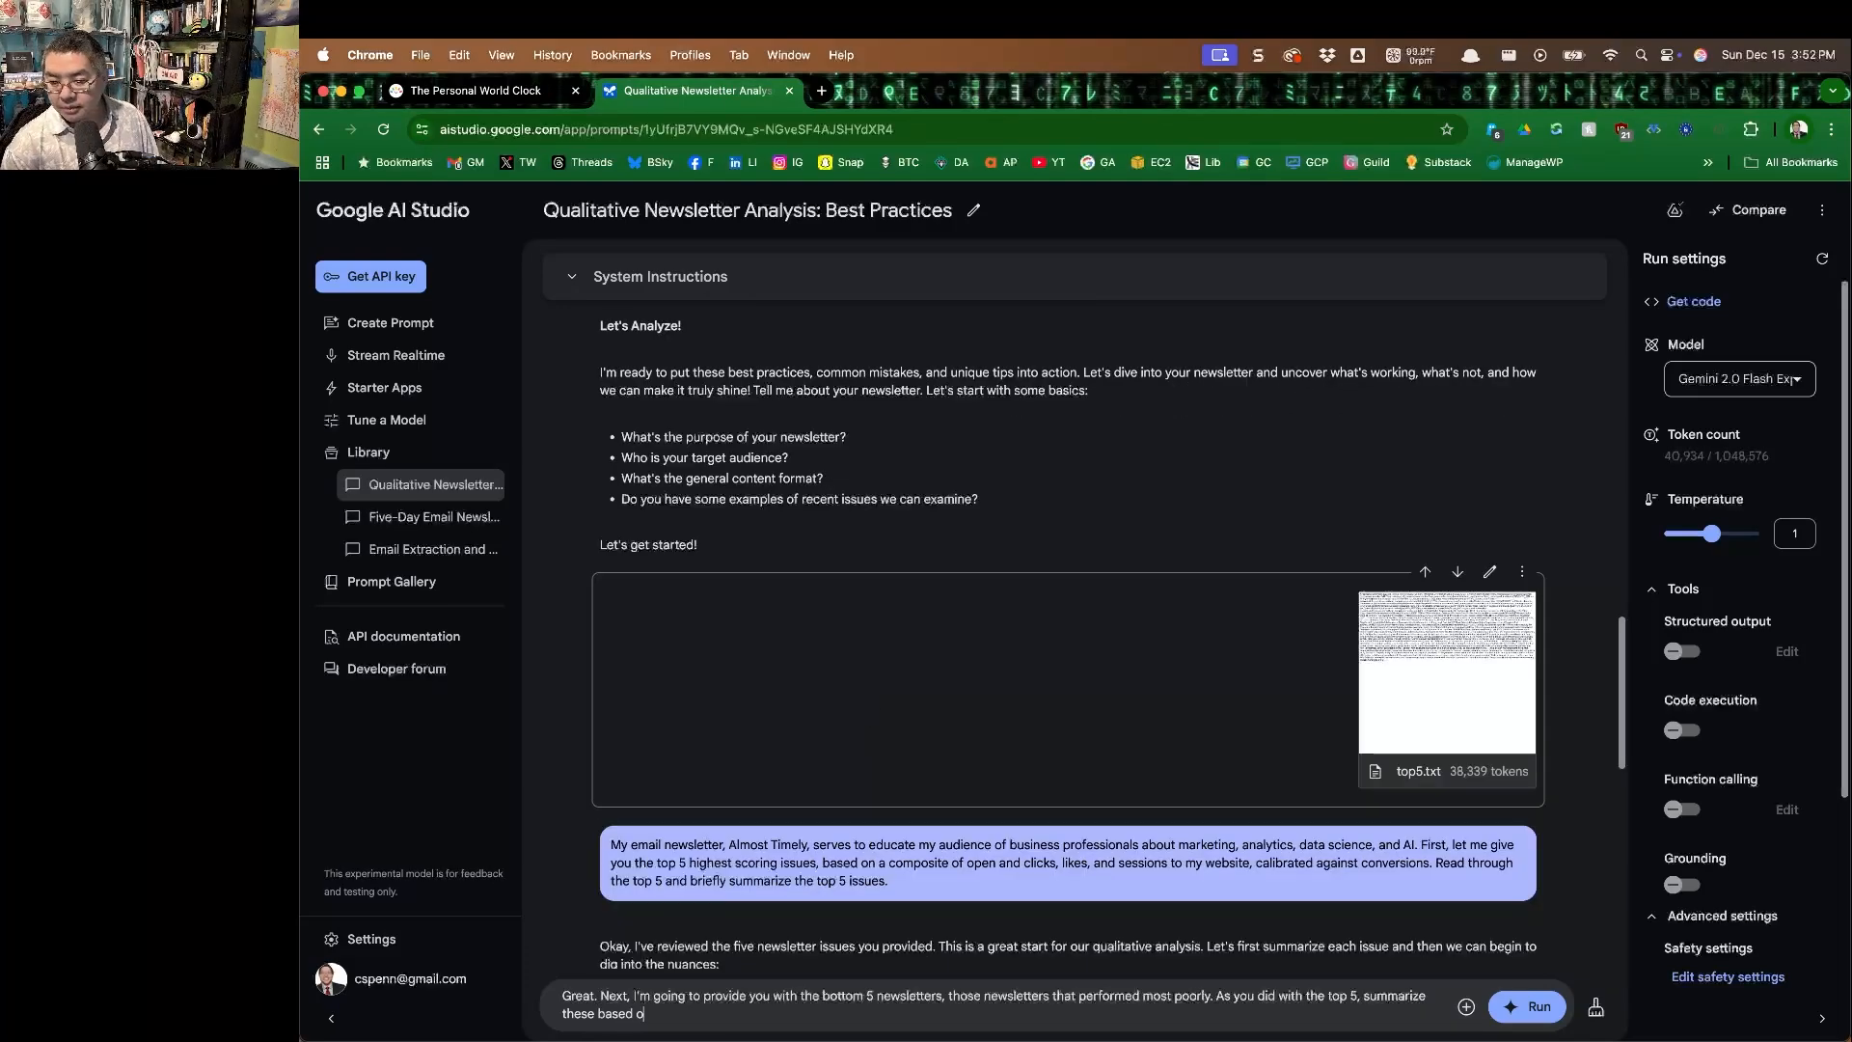
# Finish the bottom 5 prompt with "As you did with the top 5, summarize these." and run it.
pyautogui.press('BackSpace')
pyautogui.press('BackSpace')
pyautogui.press('BackSpace')
pyautogui.press('BackSpace')
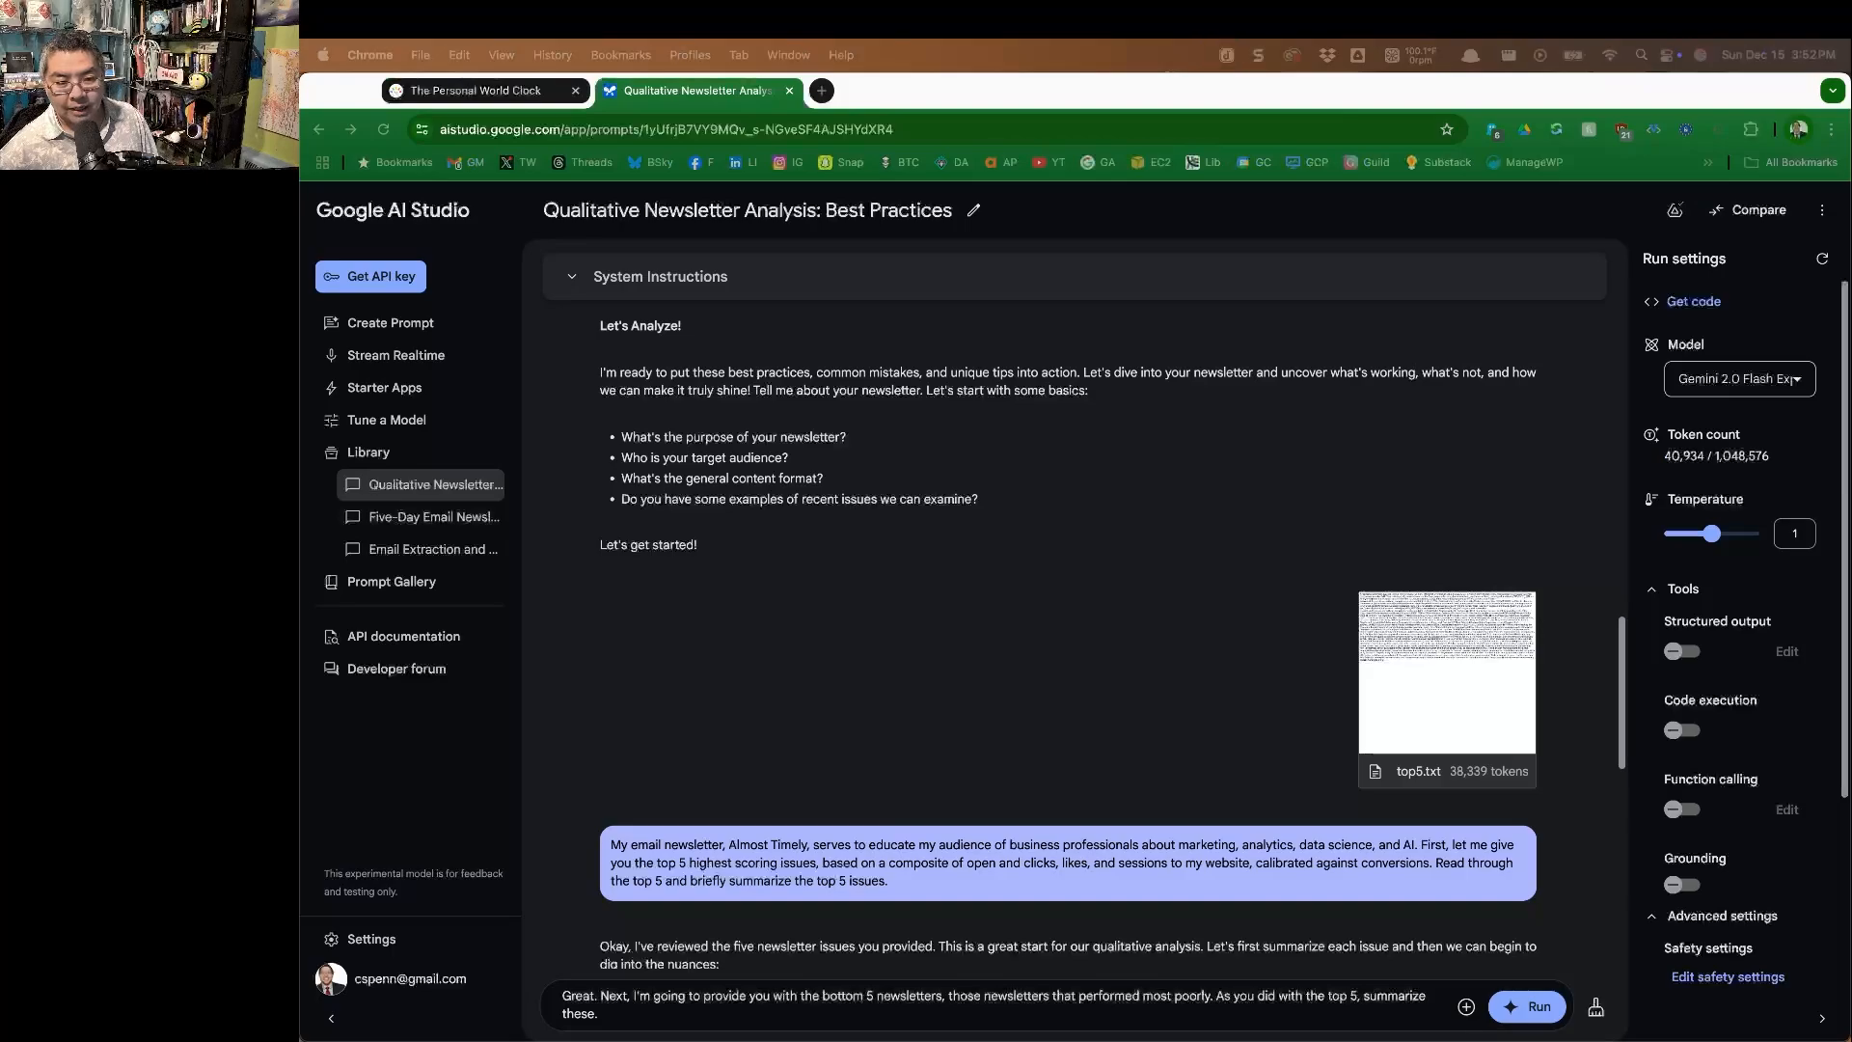
pyautogui.click(1528, 1007)
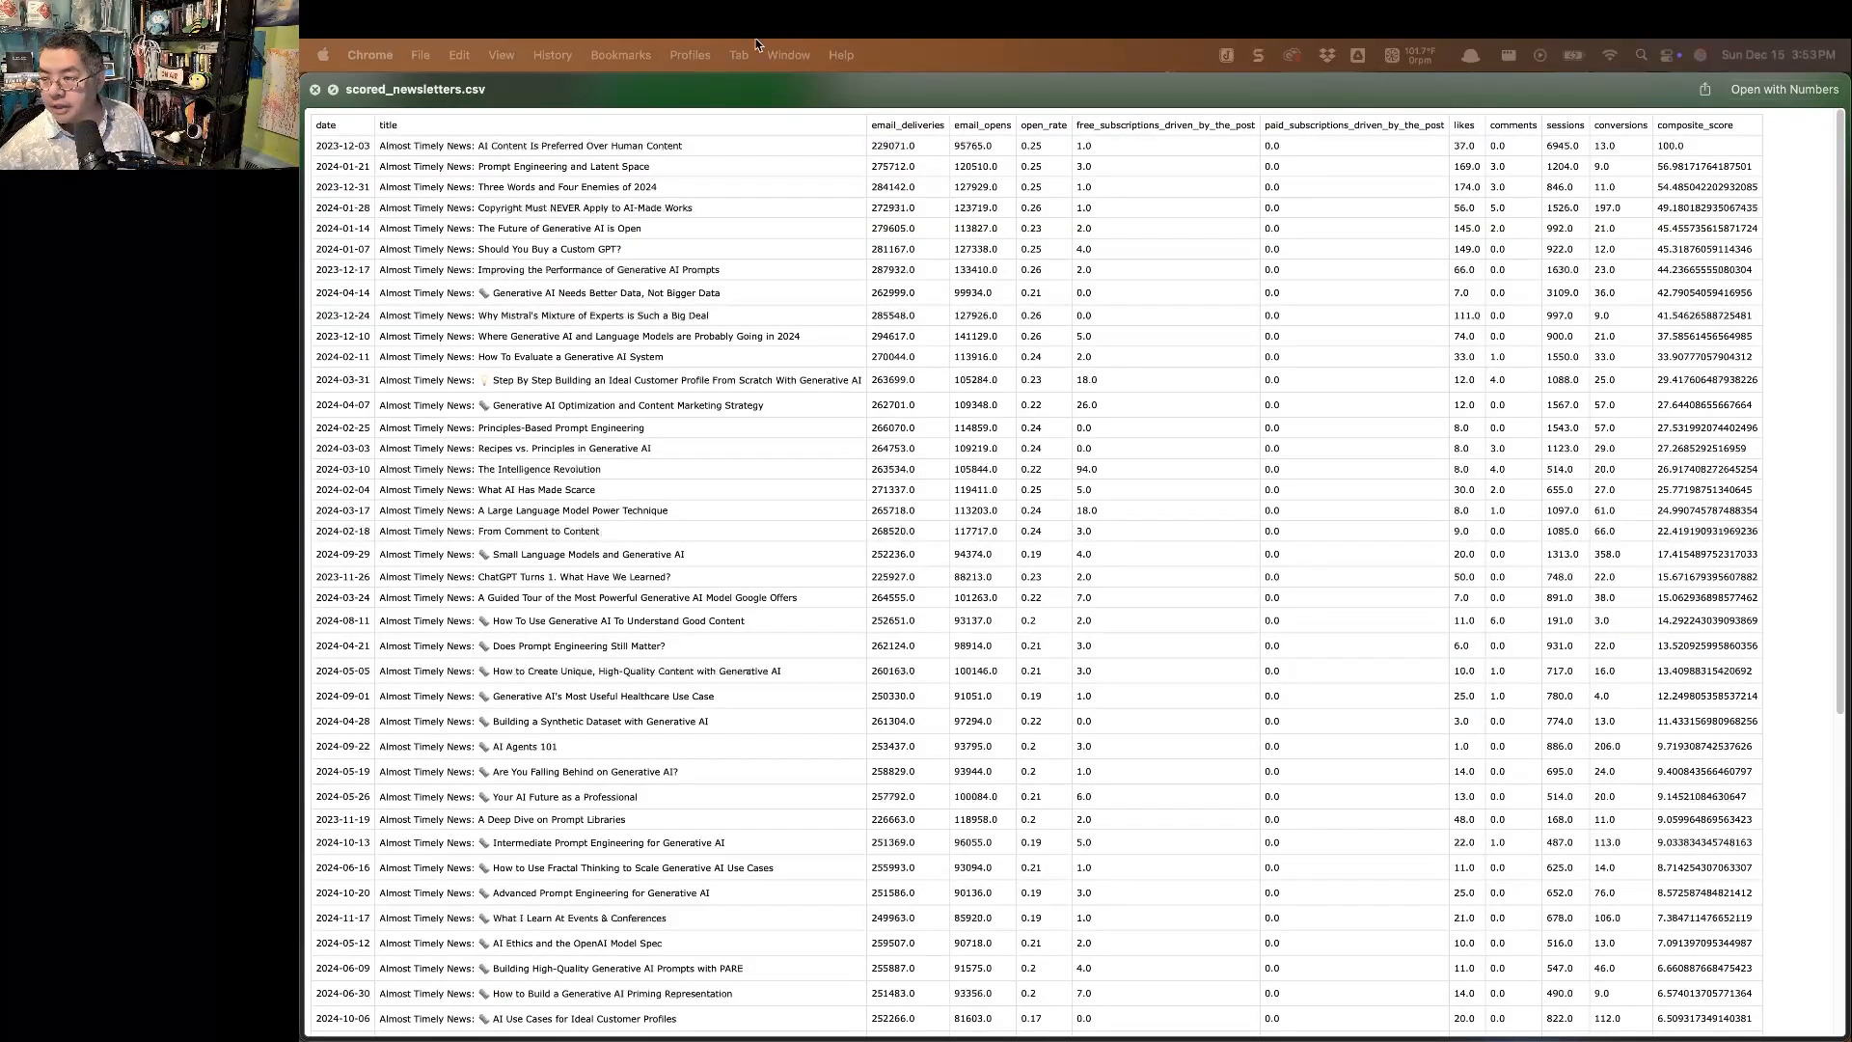
# Look through the newsletter titles and their composite scores in scored_newsletters.csv.
pyautogui.scroll(-8, 736, 194)
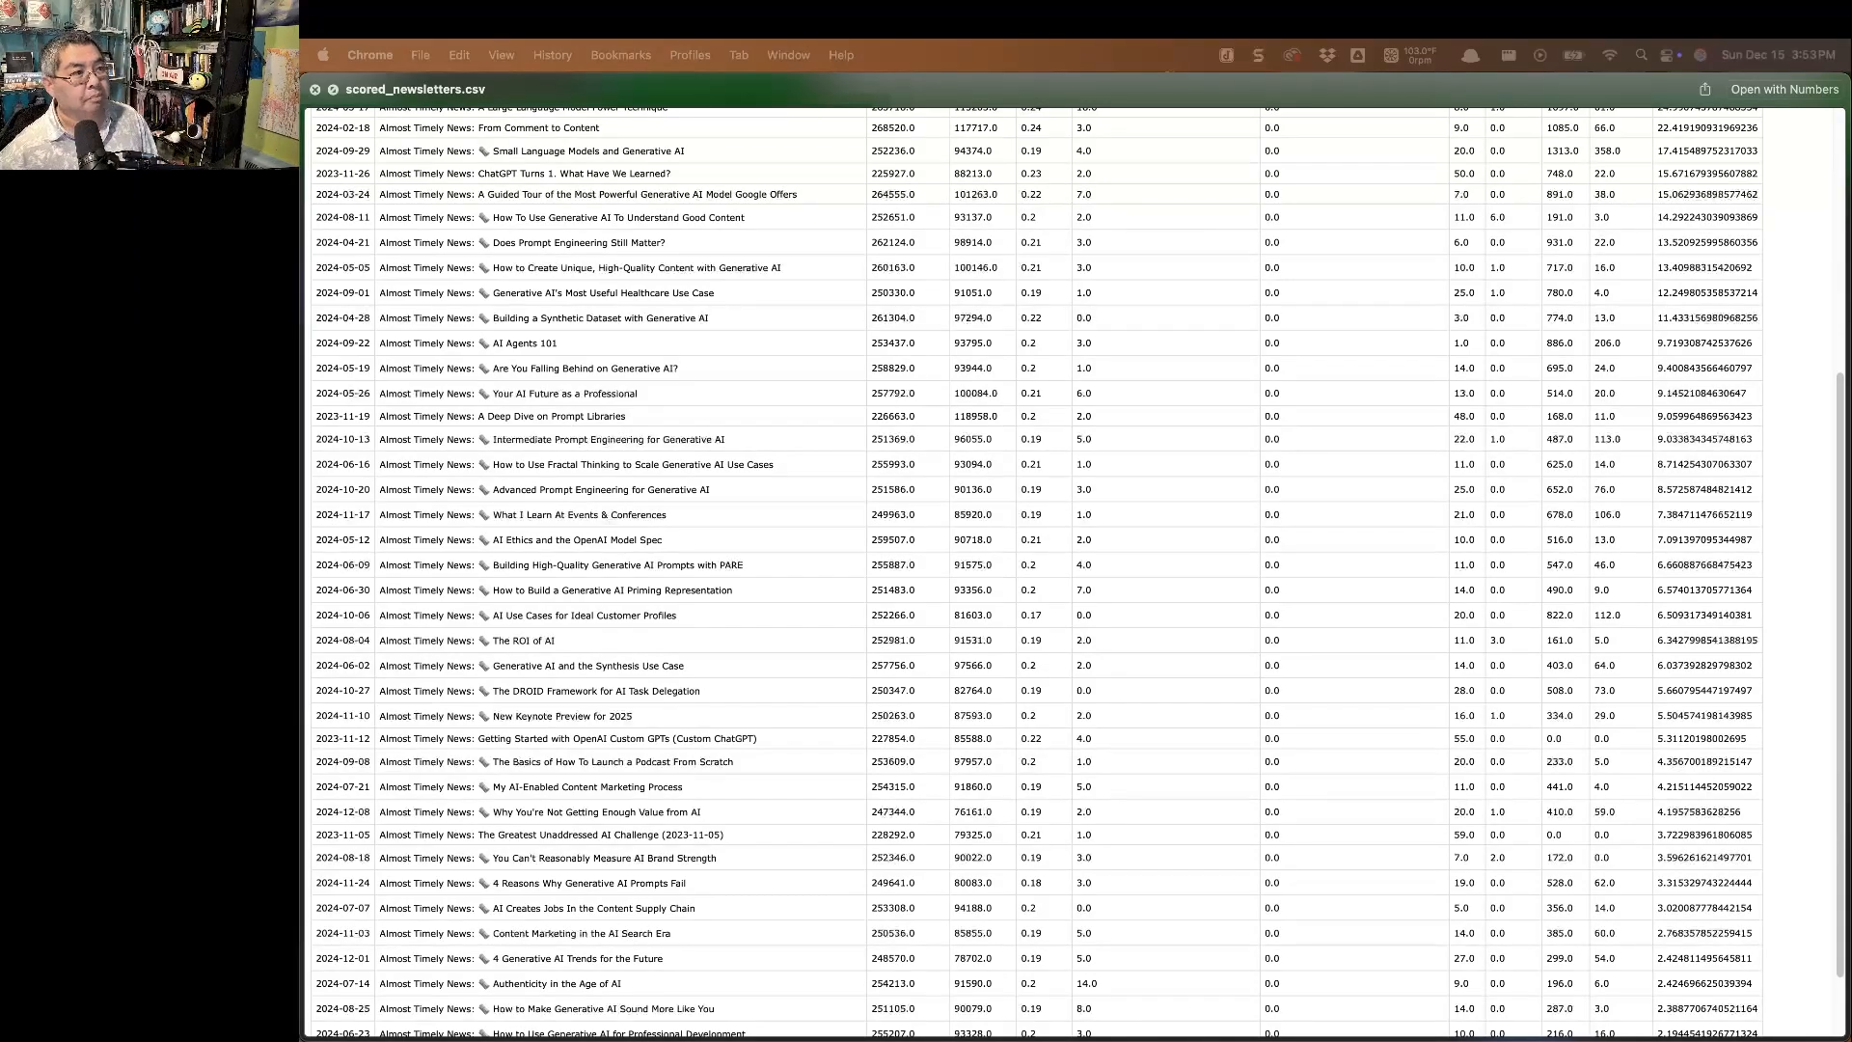
pyautogui.scroll(1, 1235, 592)
pyautogui.scroll(1, 1235, 594)
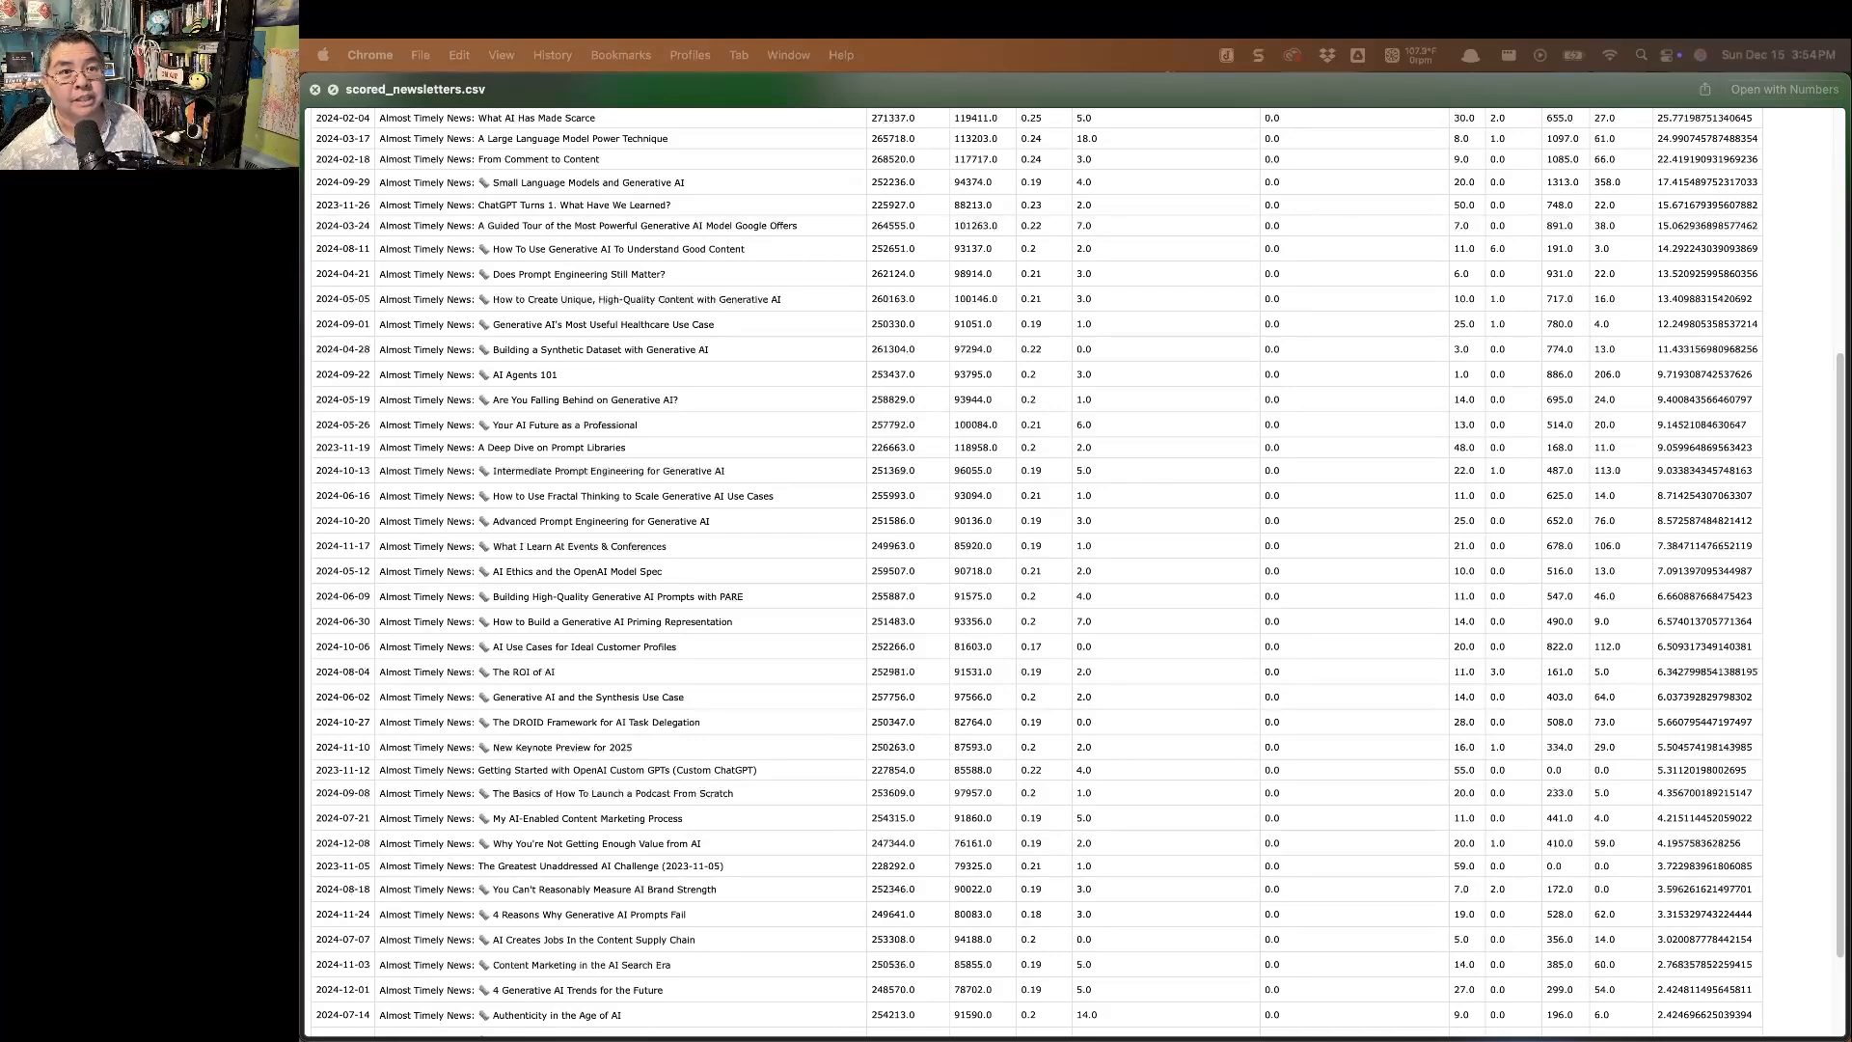
# Switch back to Google AI Studio and read the bottom 5 newsletter summaries and initial observations.
pyautogui.press('super+Tab')
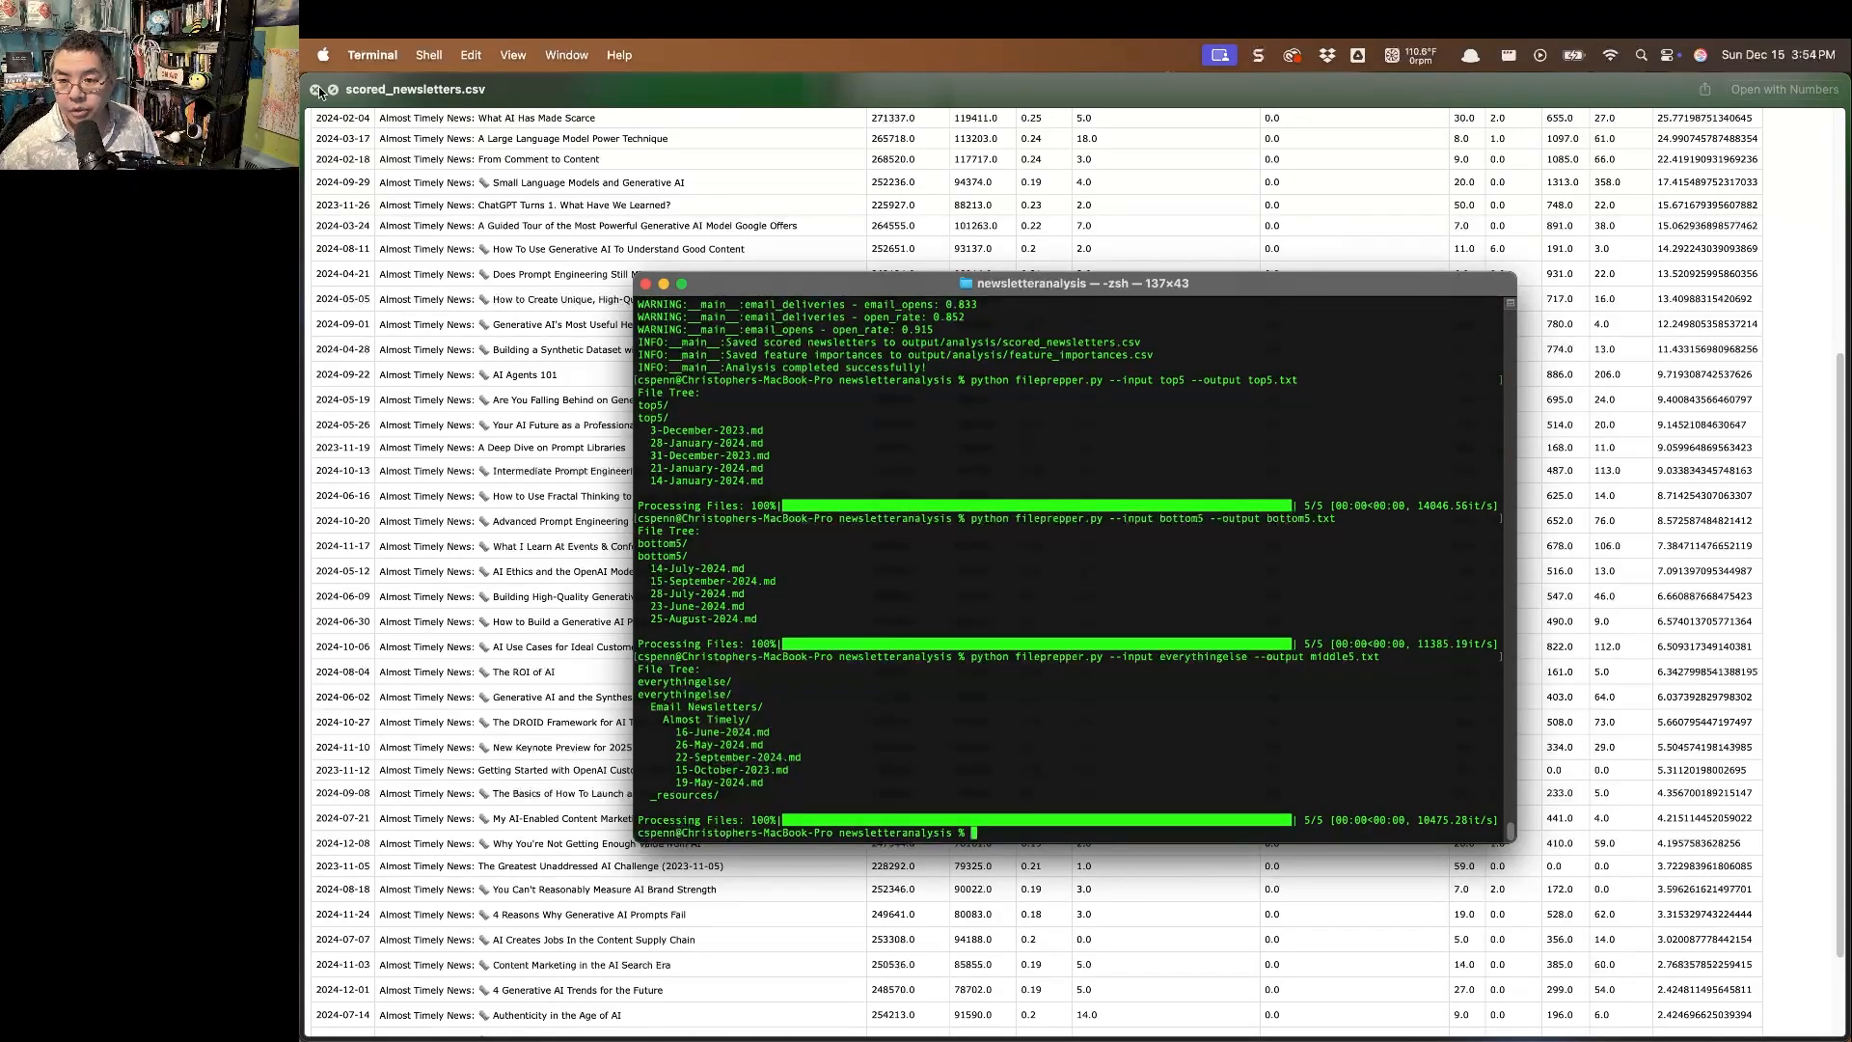
pyautogui.press('super+Tab')
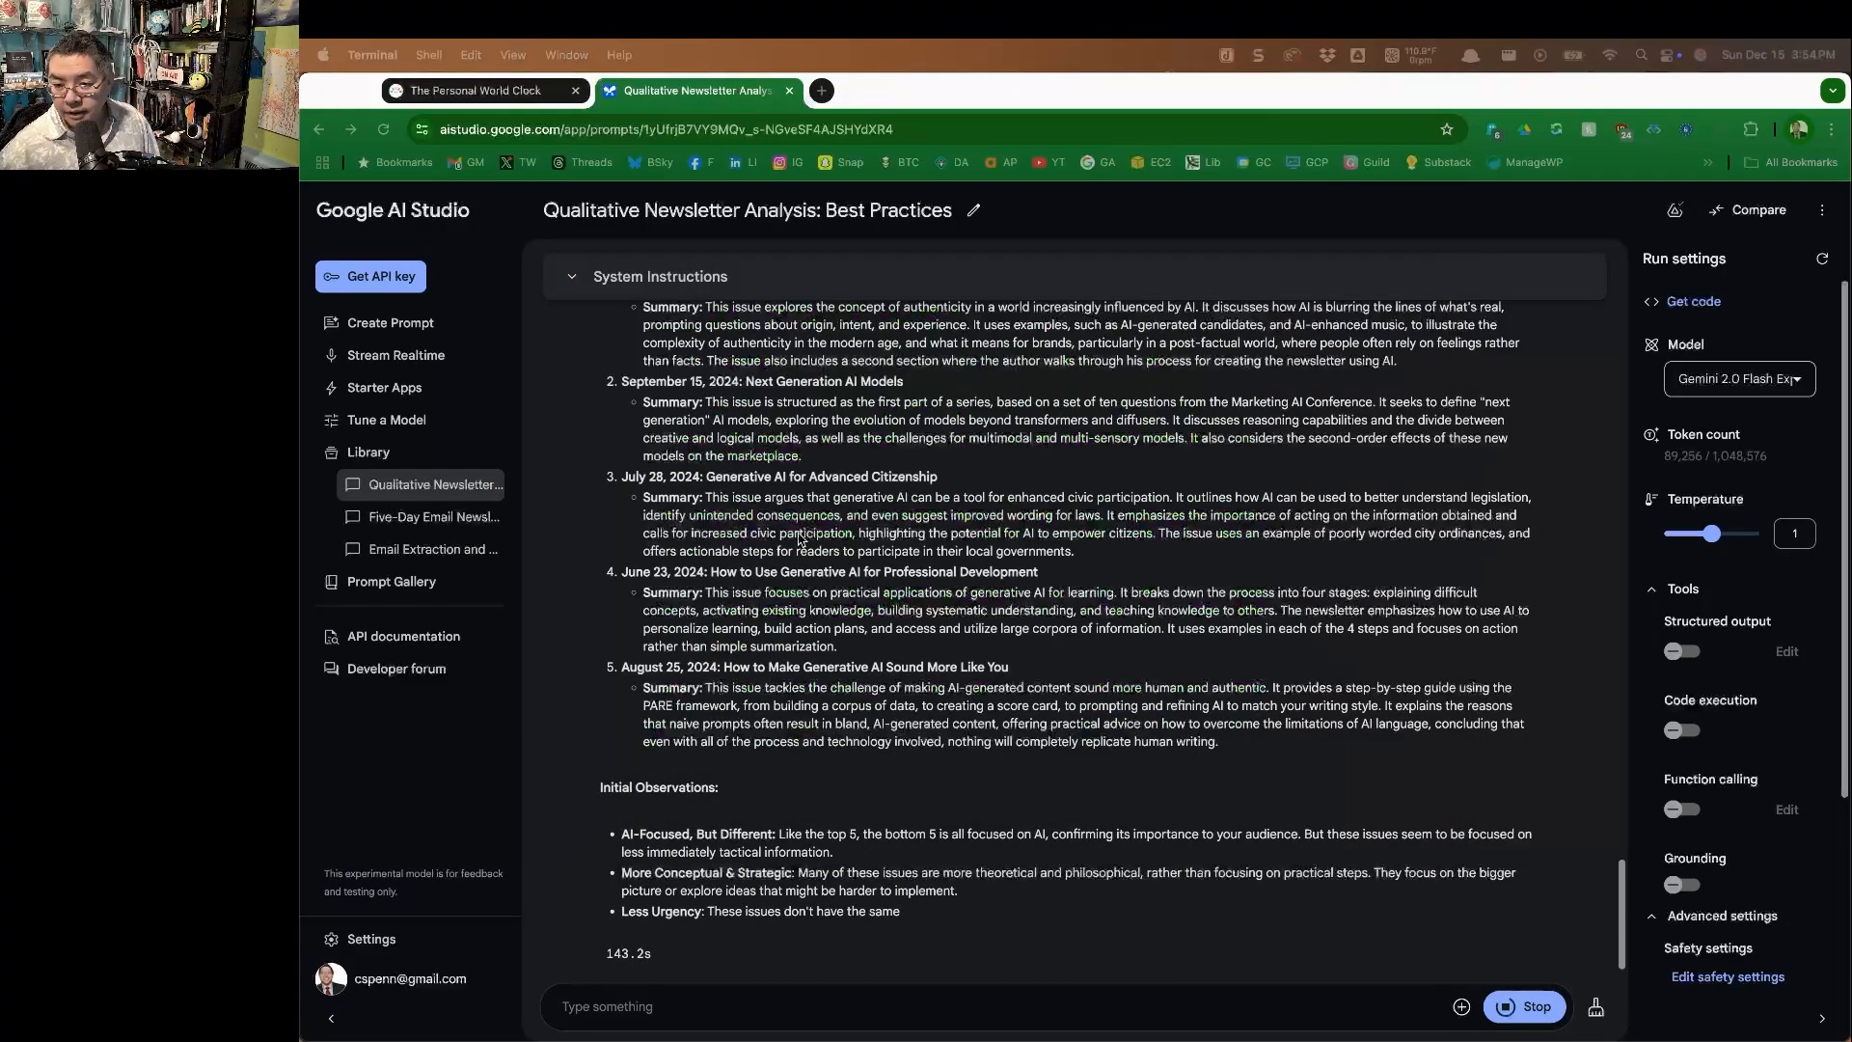
pyautogui.scroll(3, 799, 540)
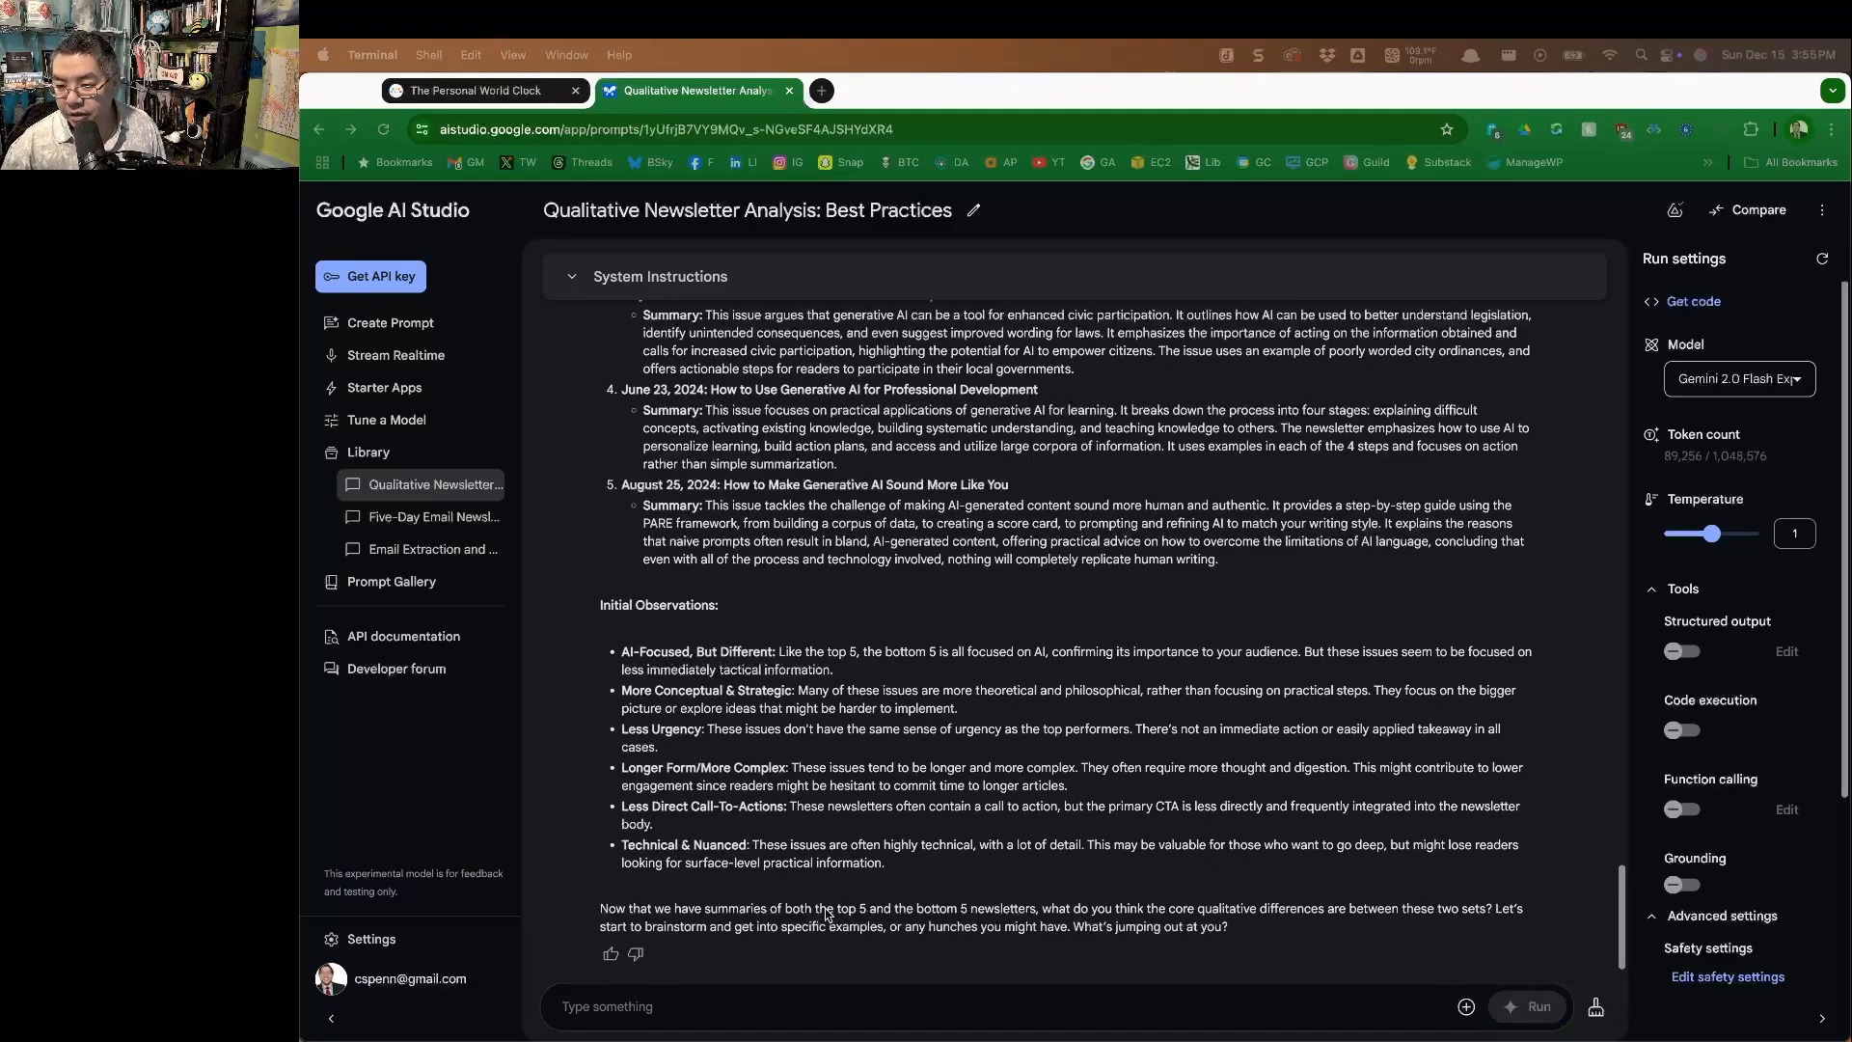
# Begin a new prompt with "Now, let me give you a sample of 5 newsletters from the middle of the pack.".
pyautogui.click(888, 1008)
pyautogui.write('Now, let me give you a sample of 5 newslett')
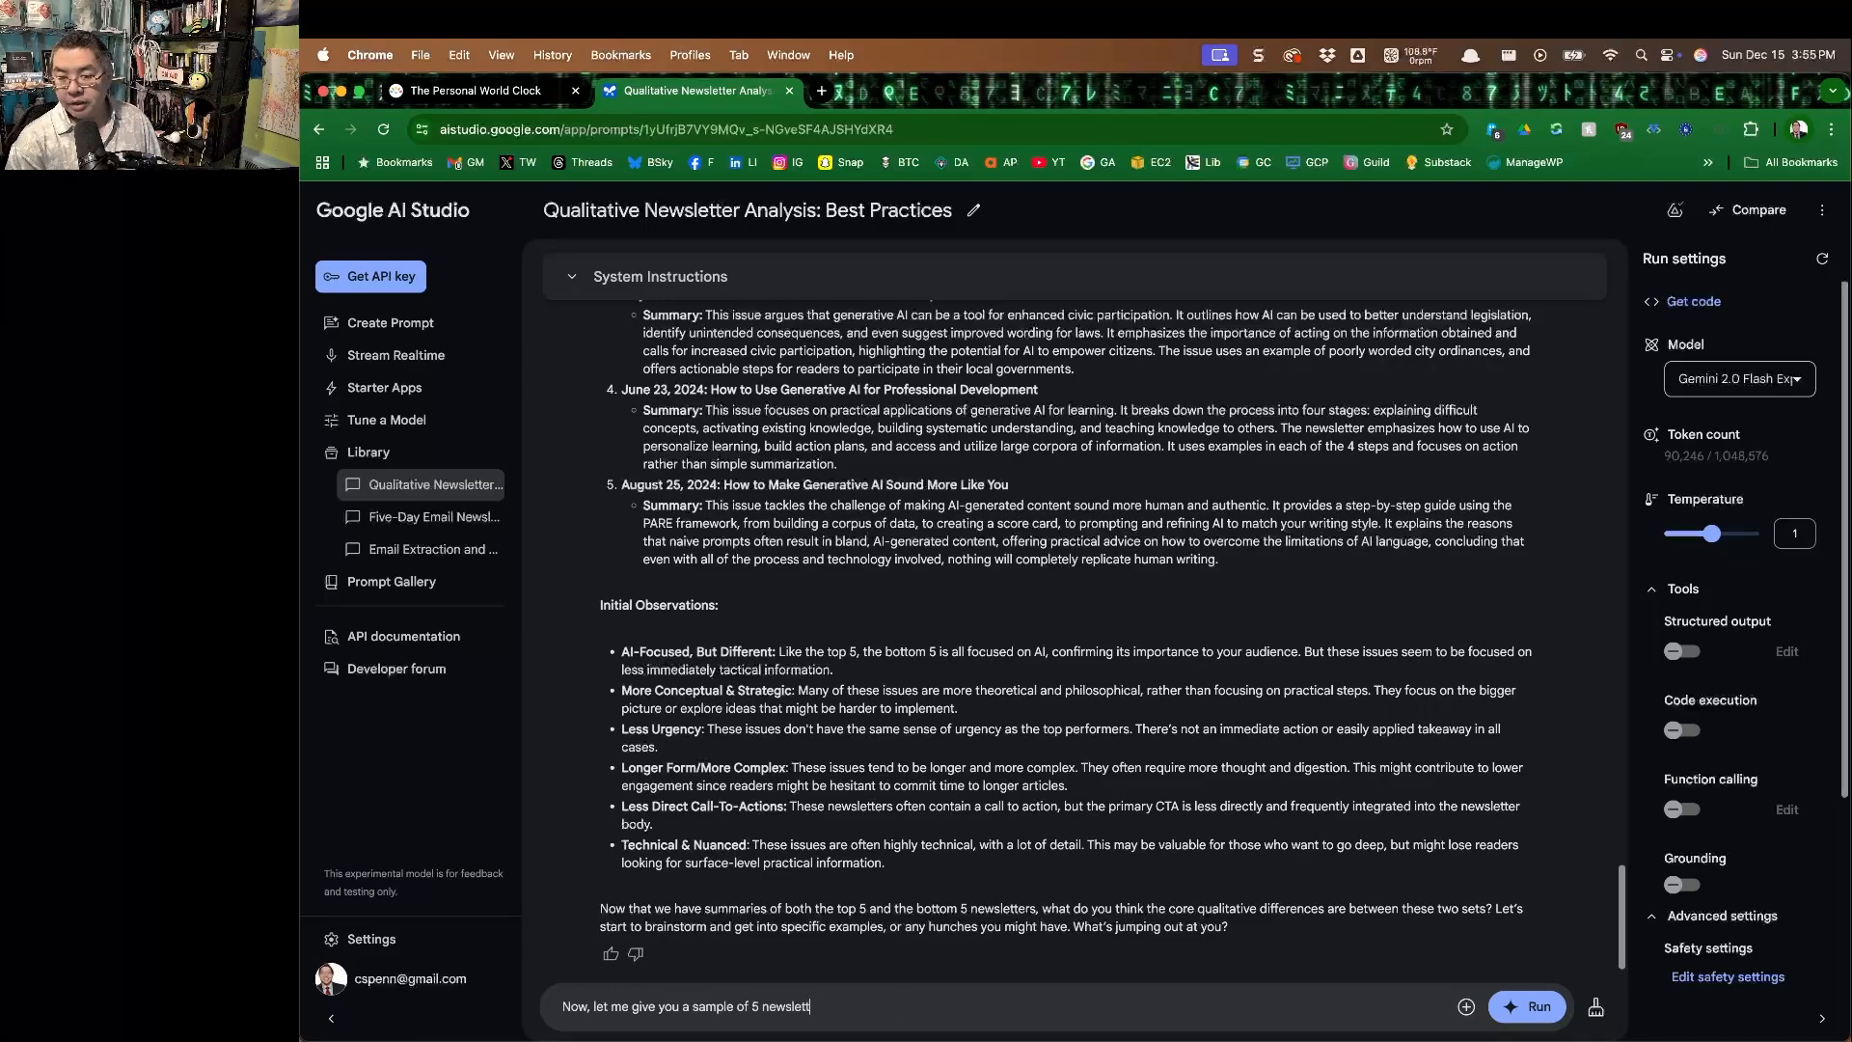
pyautogui.write('ers from the middle of t')
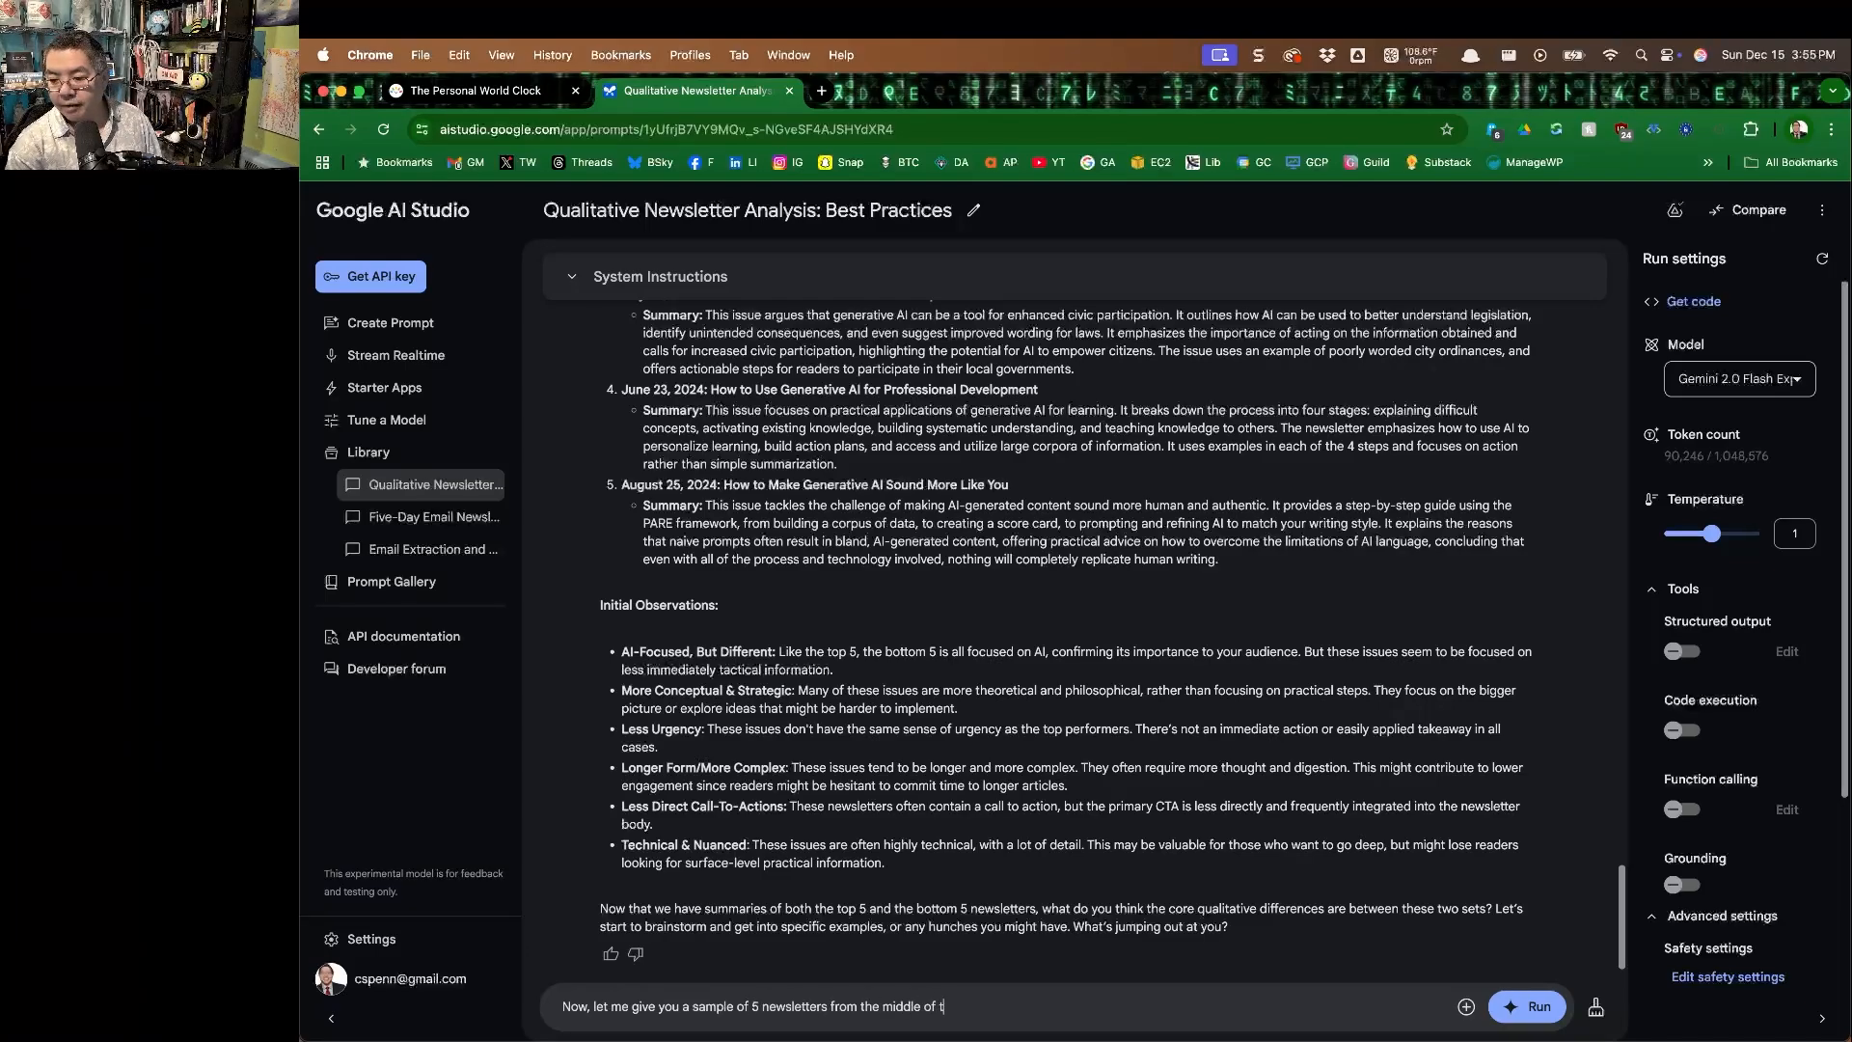
pyautogui.write("he pack. These didn't perform great")
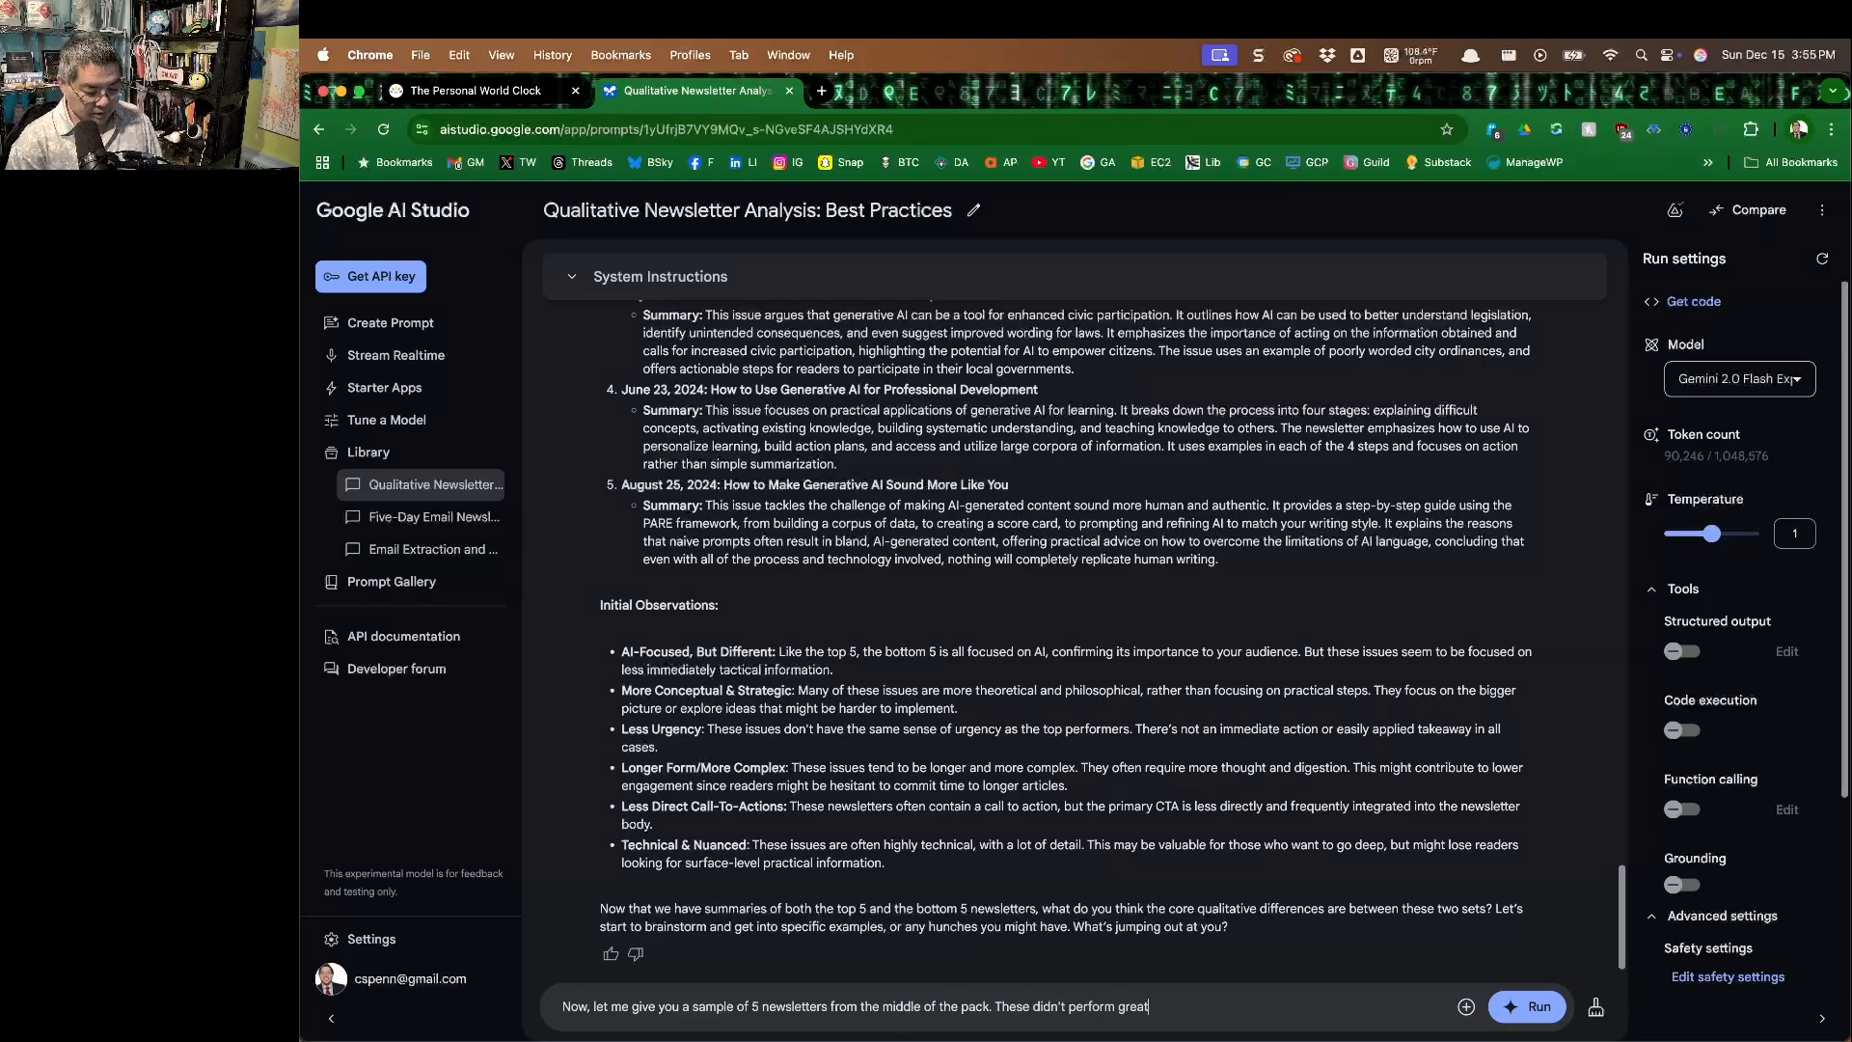
pyautogui.write(", but they're not")
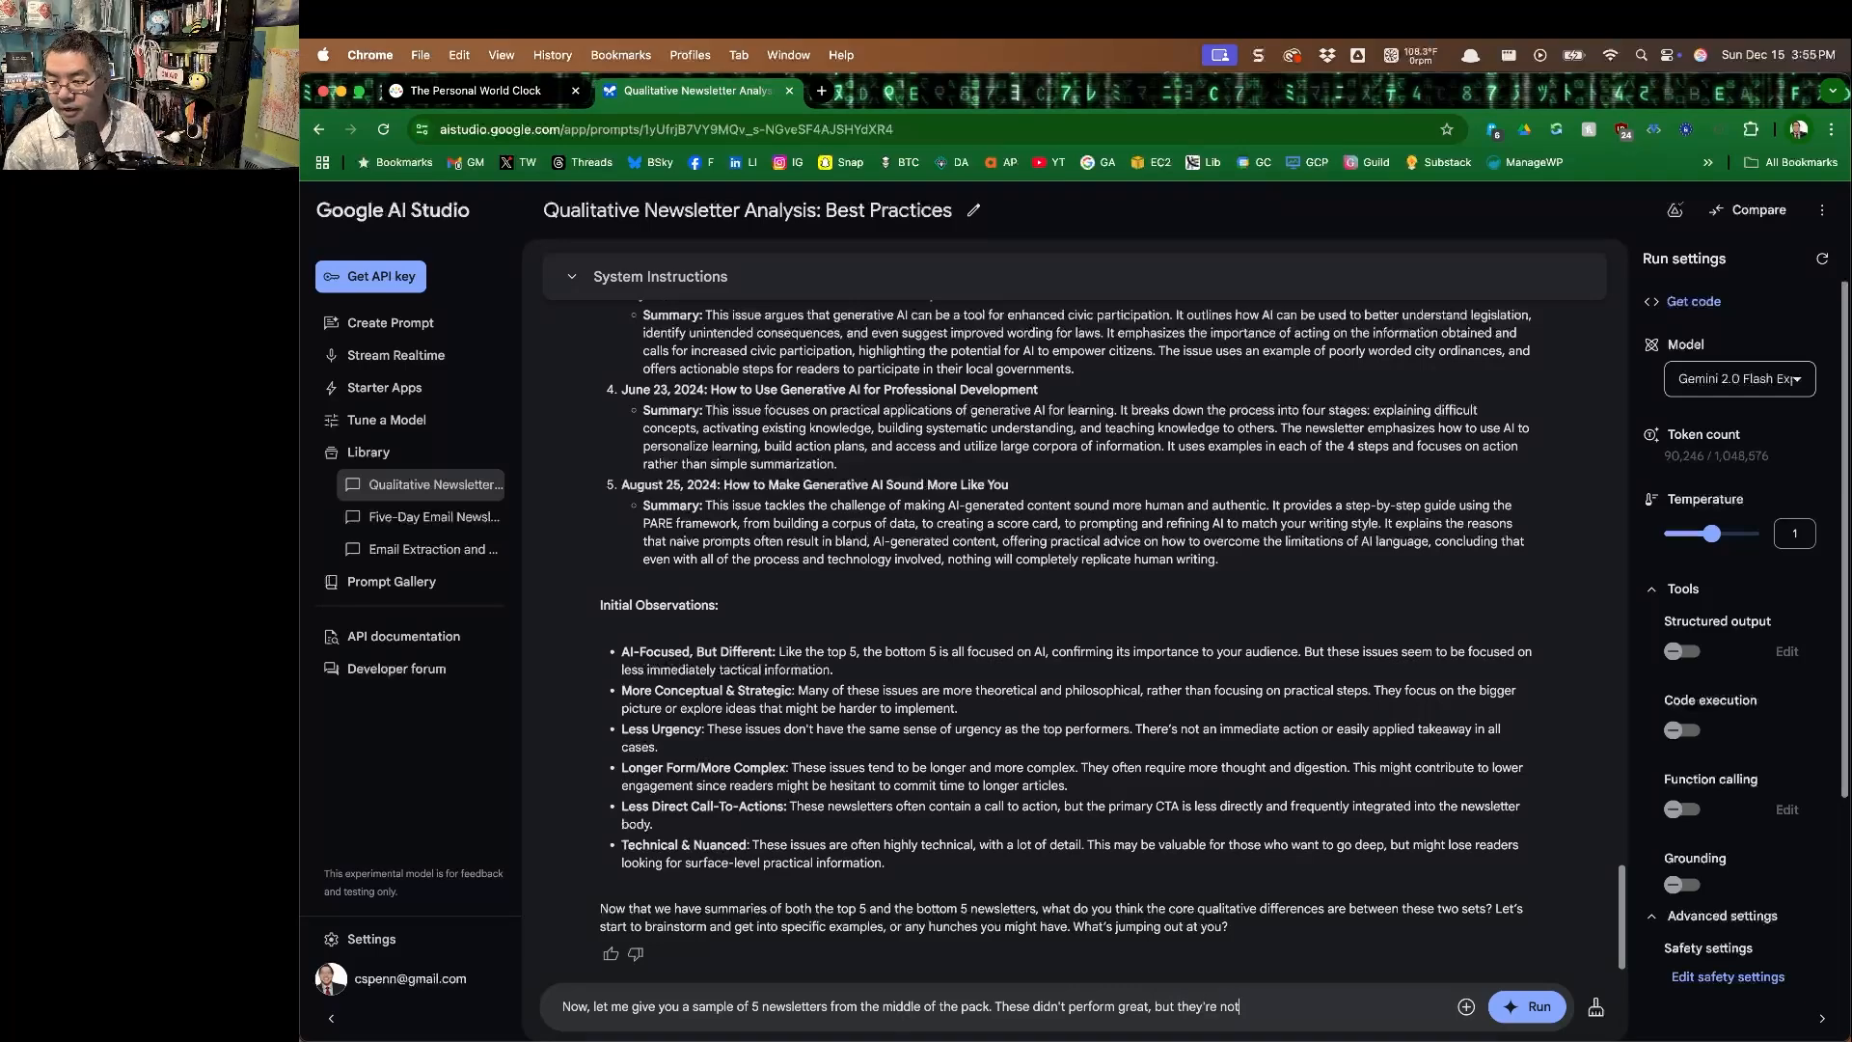
pyautogui.write(' at the bottom of')
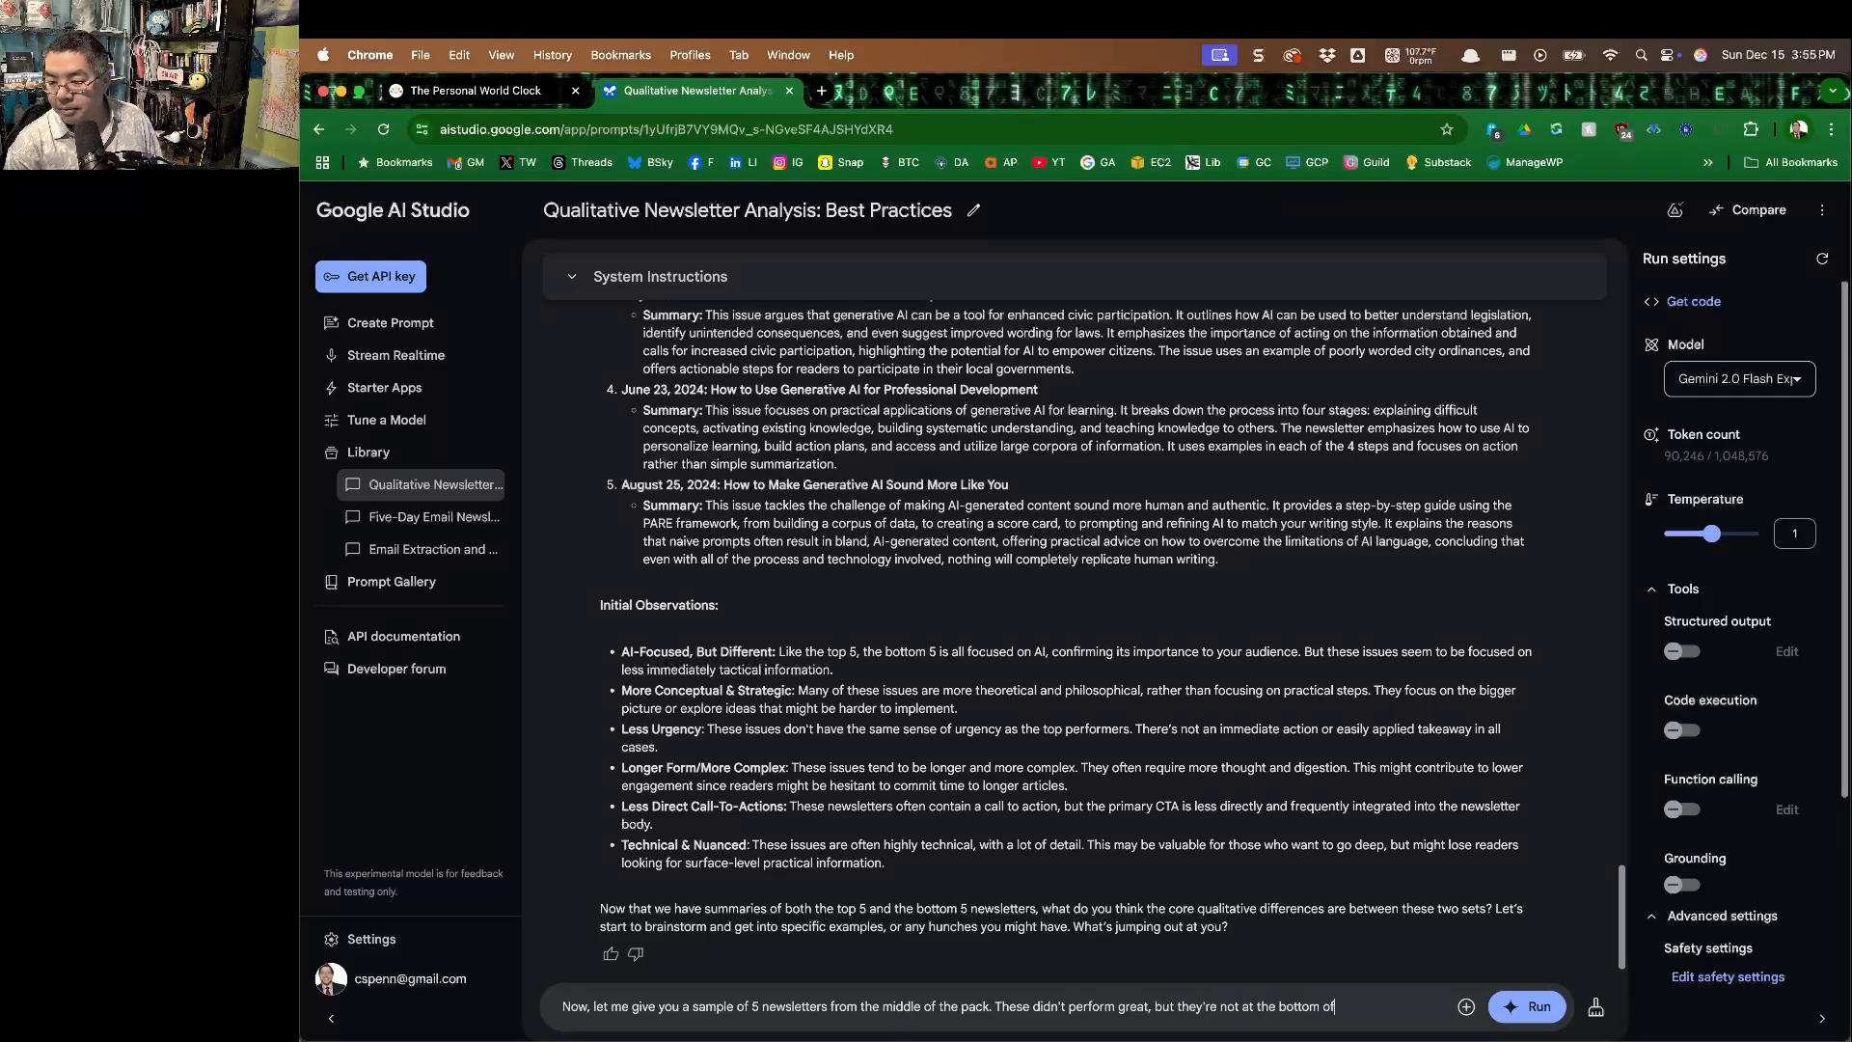
pyautogui.write(' the list either. Perfor')
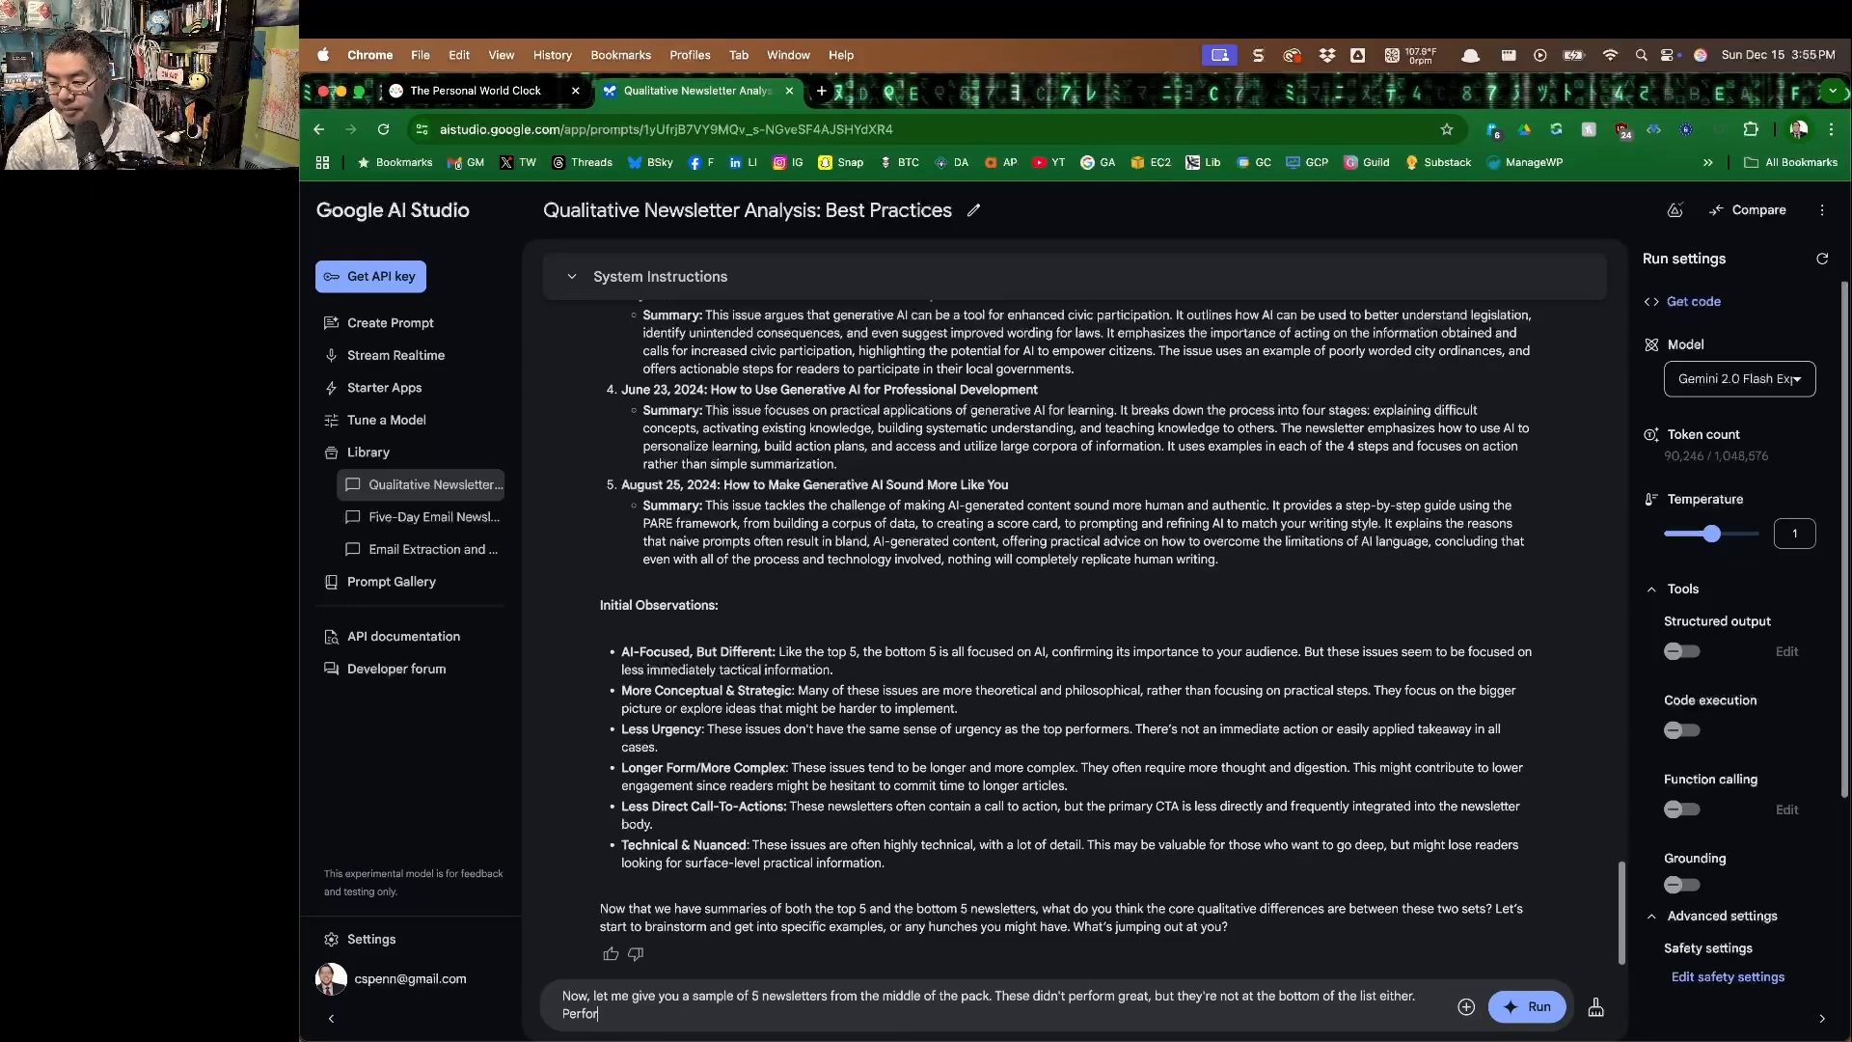
pyautogui.write('m the same summar')
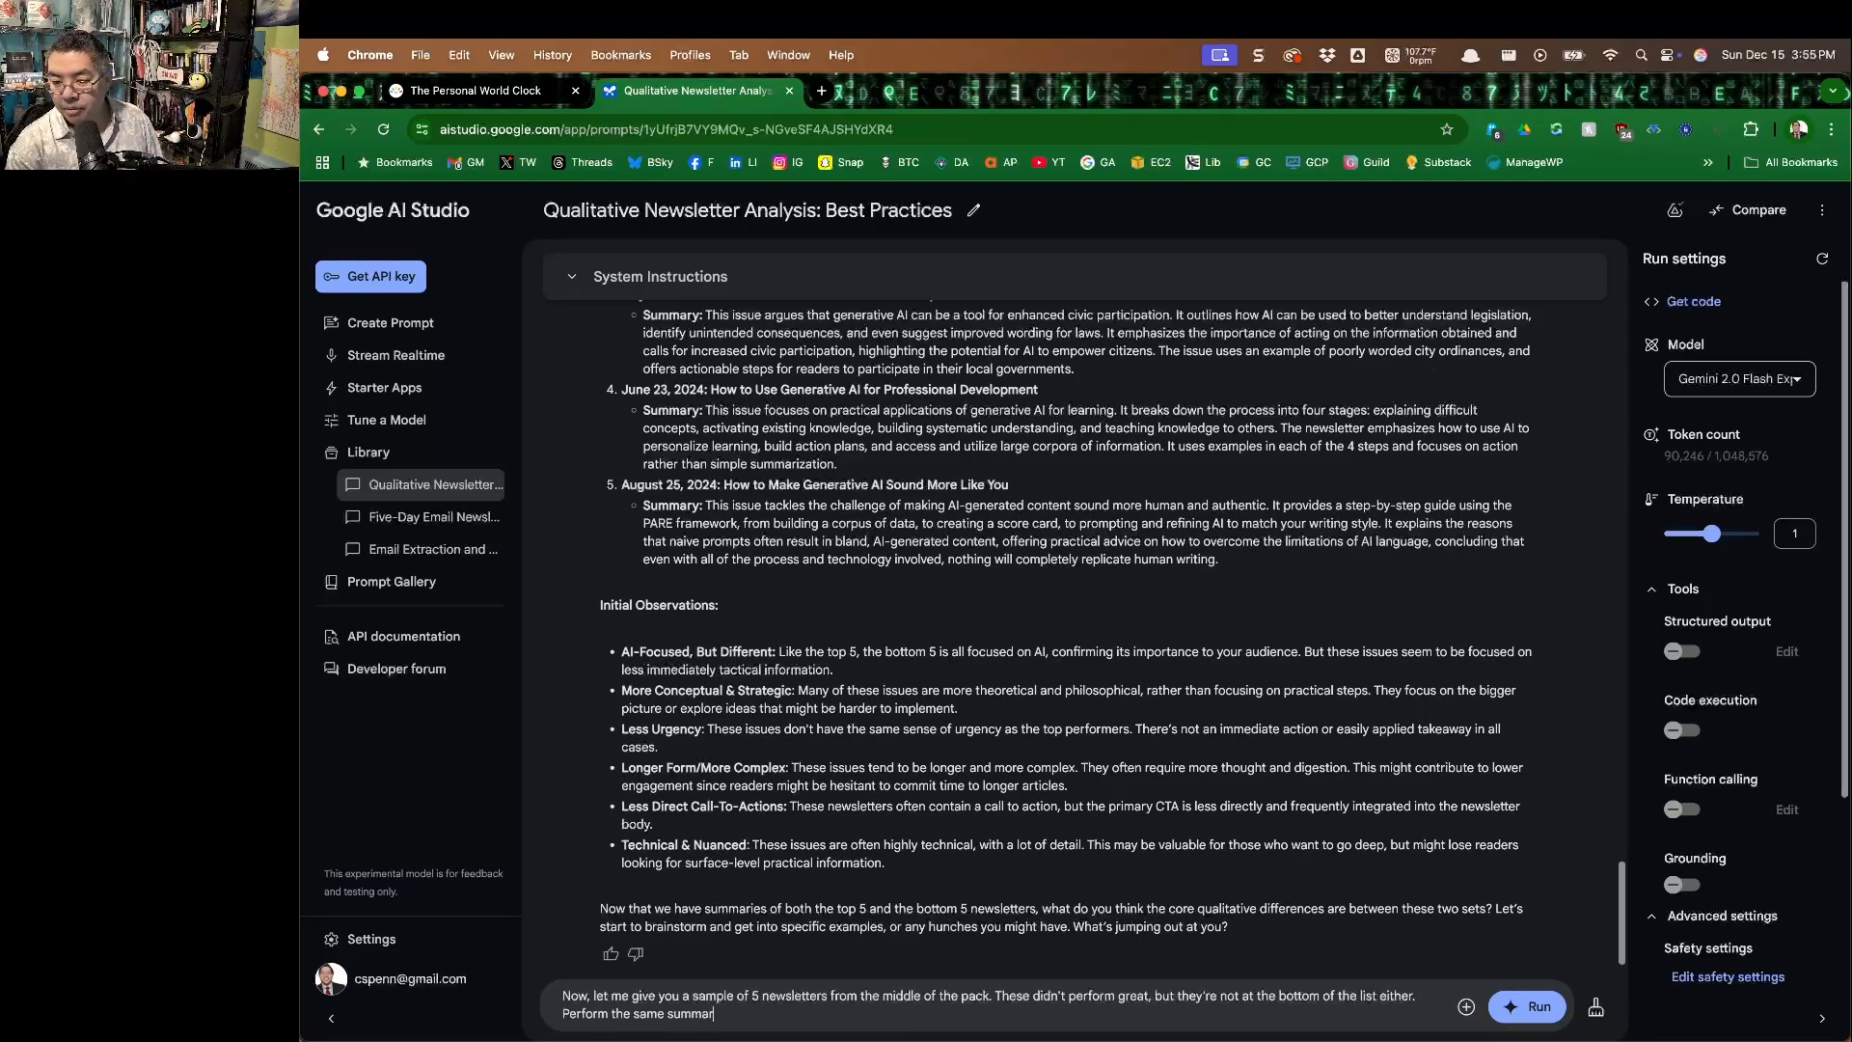
pyautogui.write('y and analysis.')
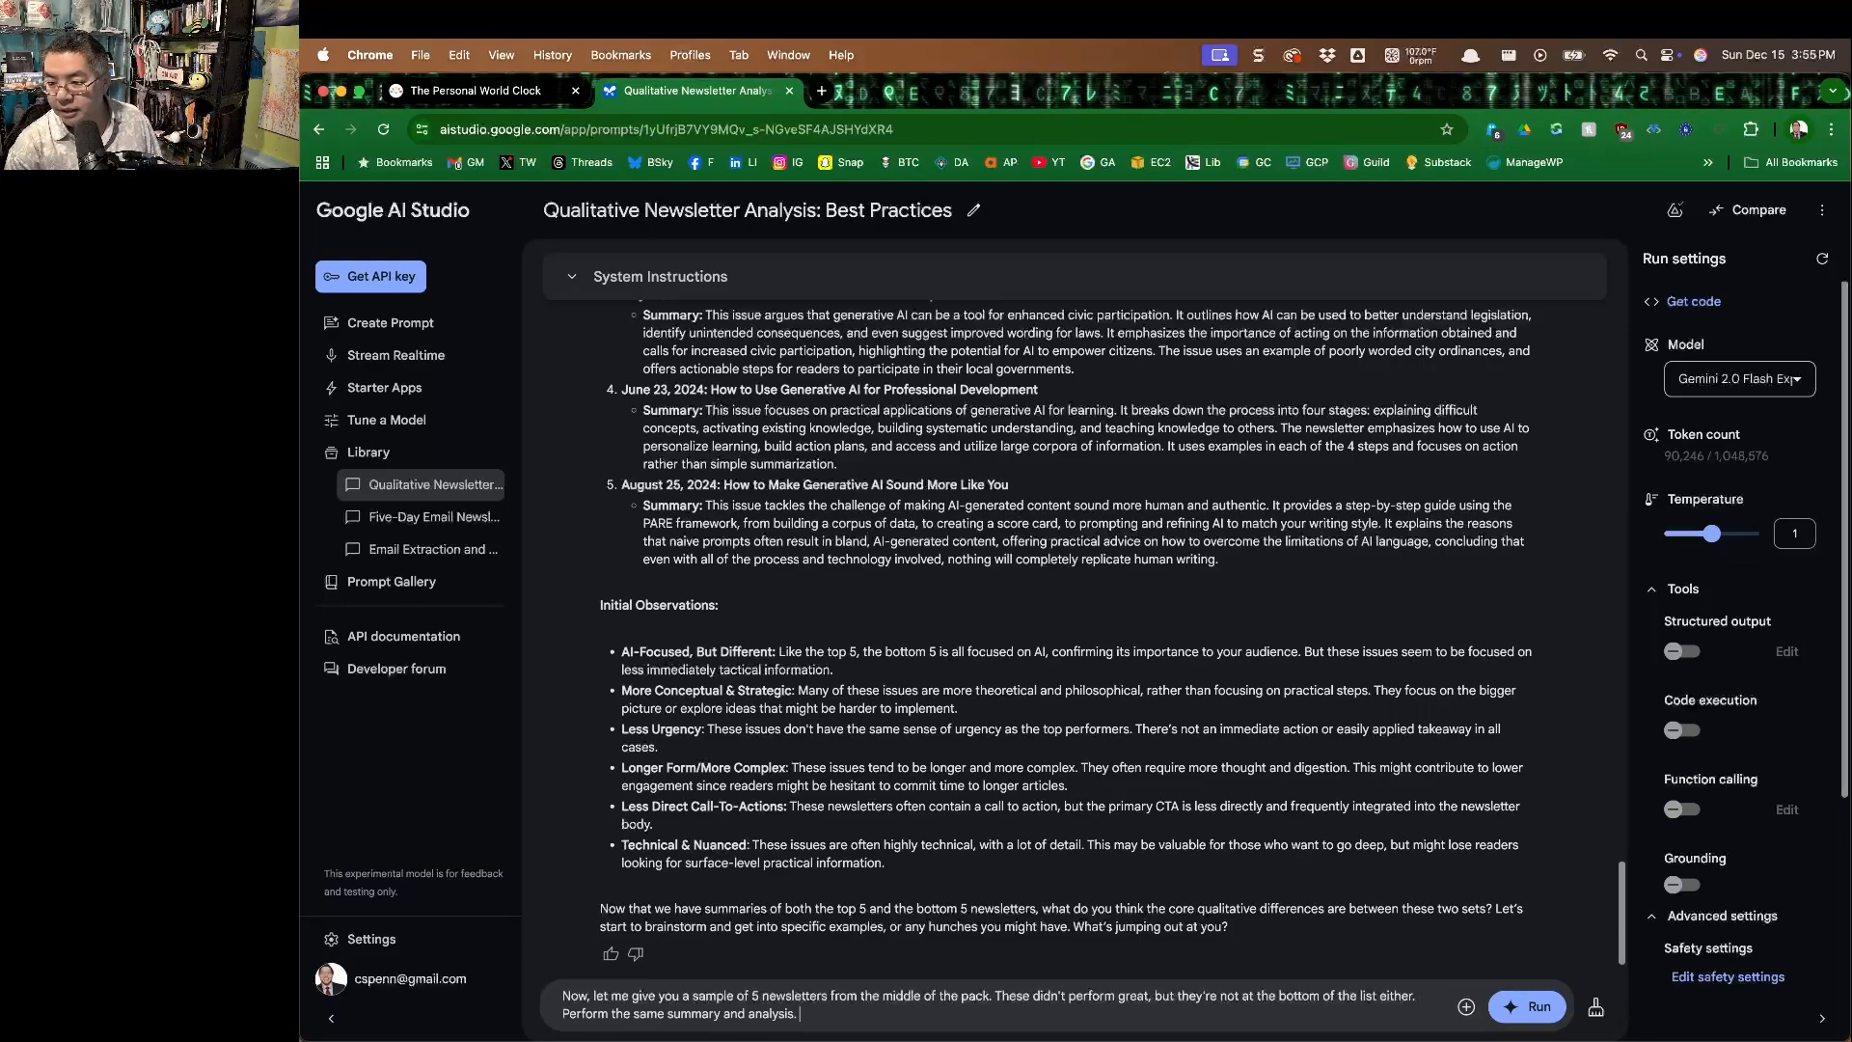
# End the prompt with "Perform the same summary and analysis." and switch to the other app to get the middle newsletters.
pyautogui.press('super+Tab')
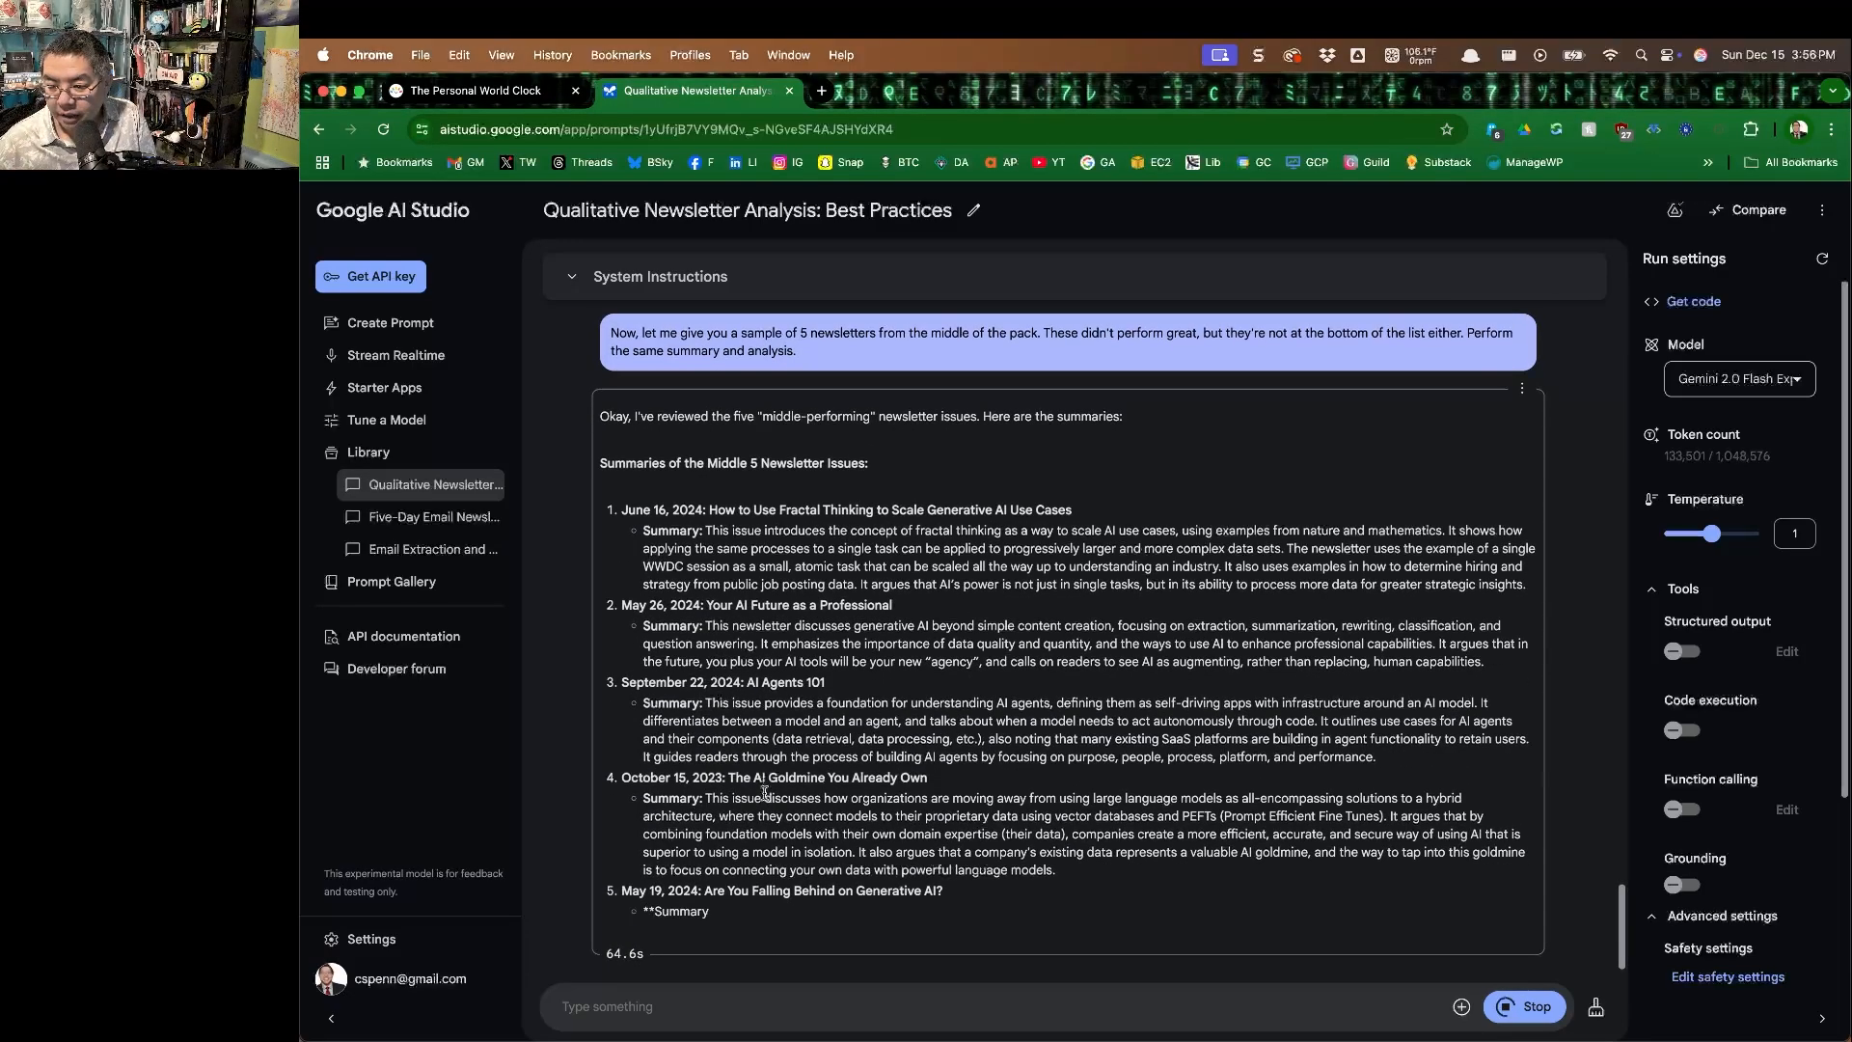
# Start a prompt: "Great. Based on your analysis, let's do some deep thinking. Think out loud, step by step, according to this set of processes.".
pyautogui.click(691, 1005)
pyautogui.write('G')
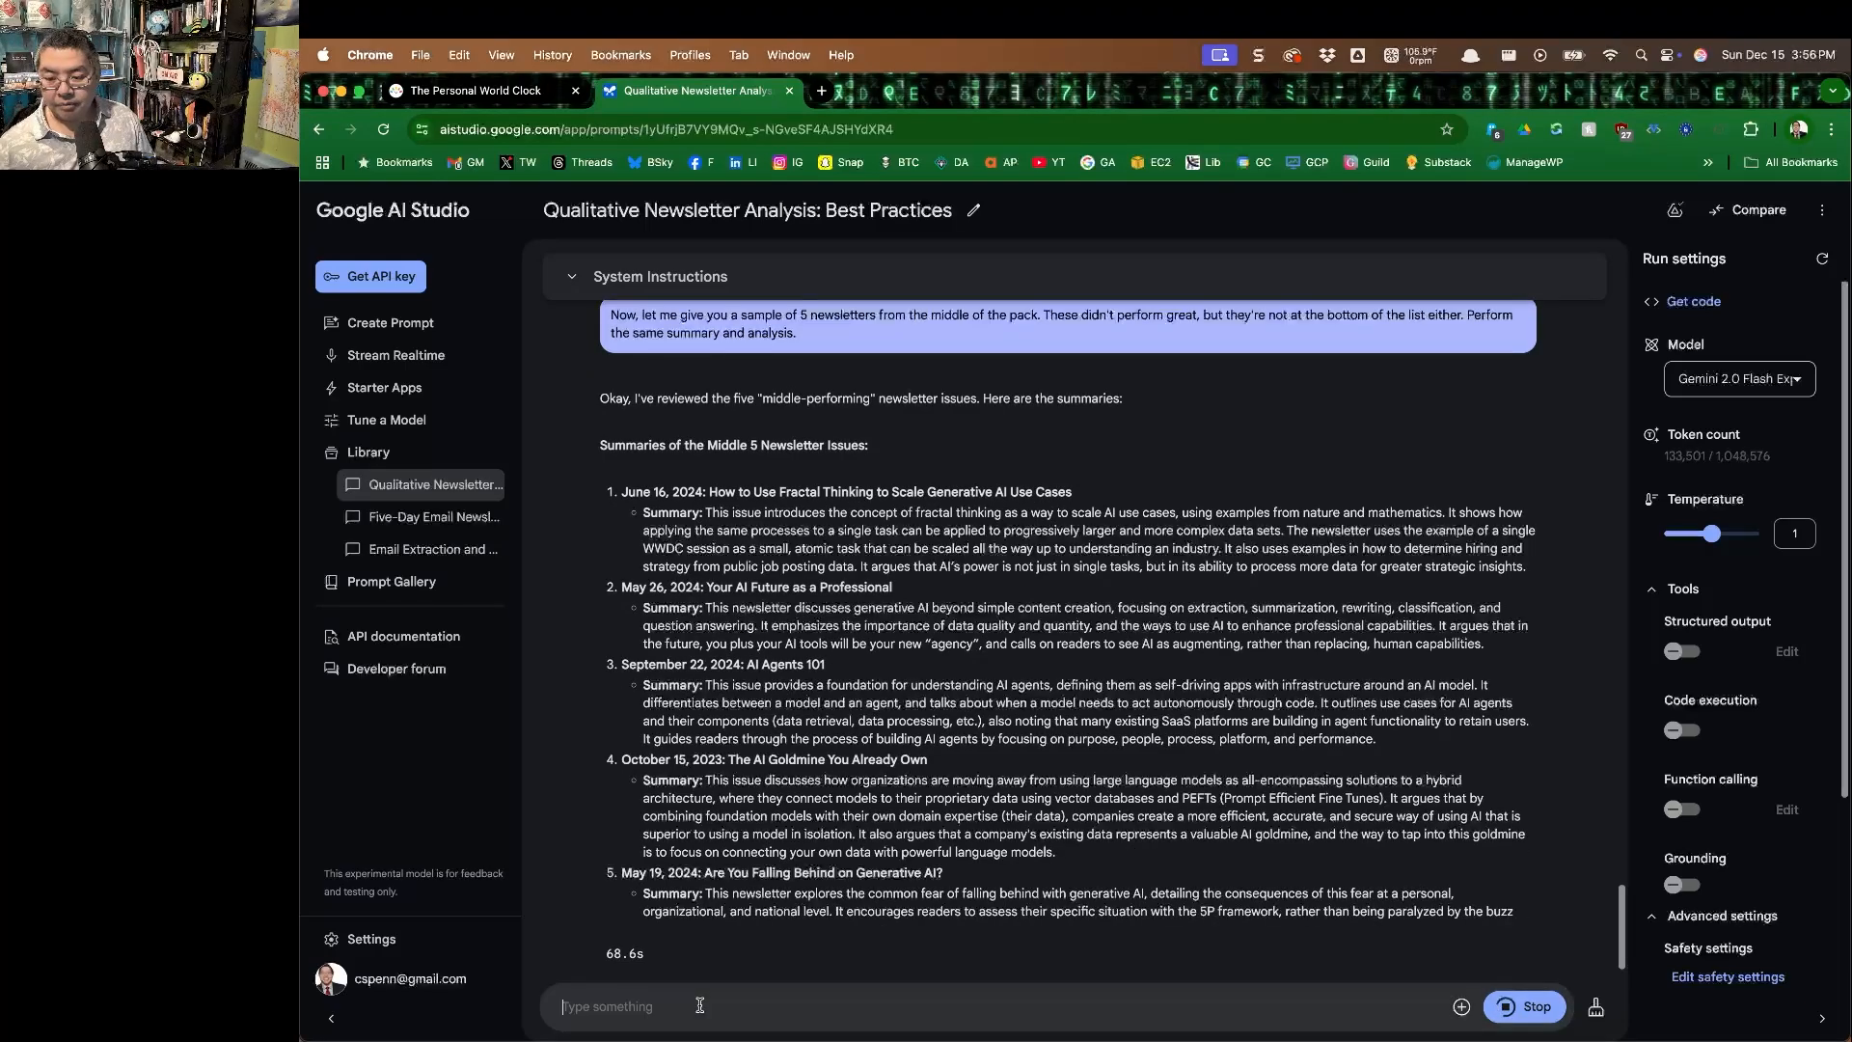
pyautogui.write('reat.')
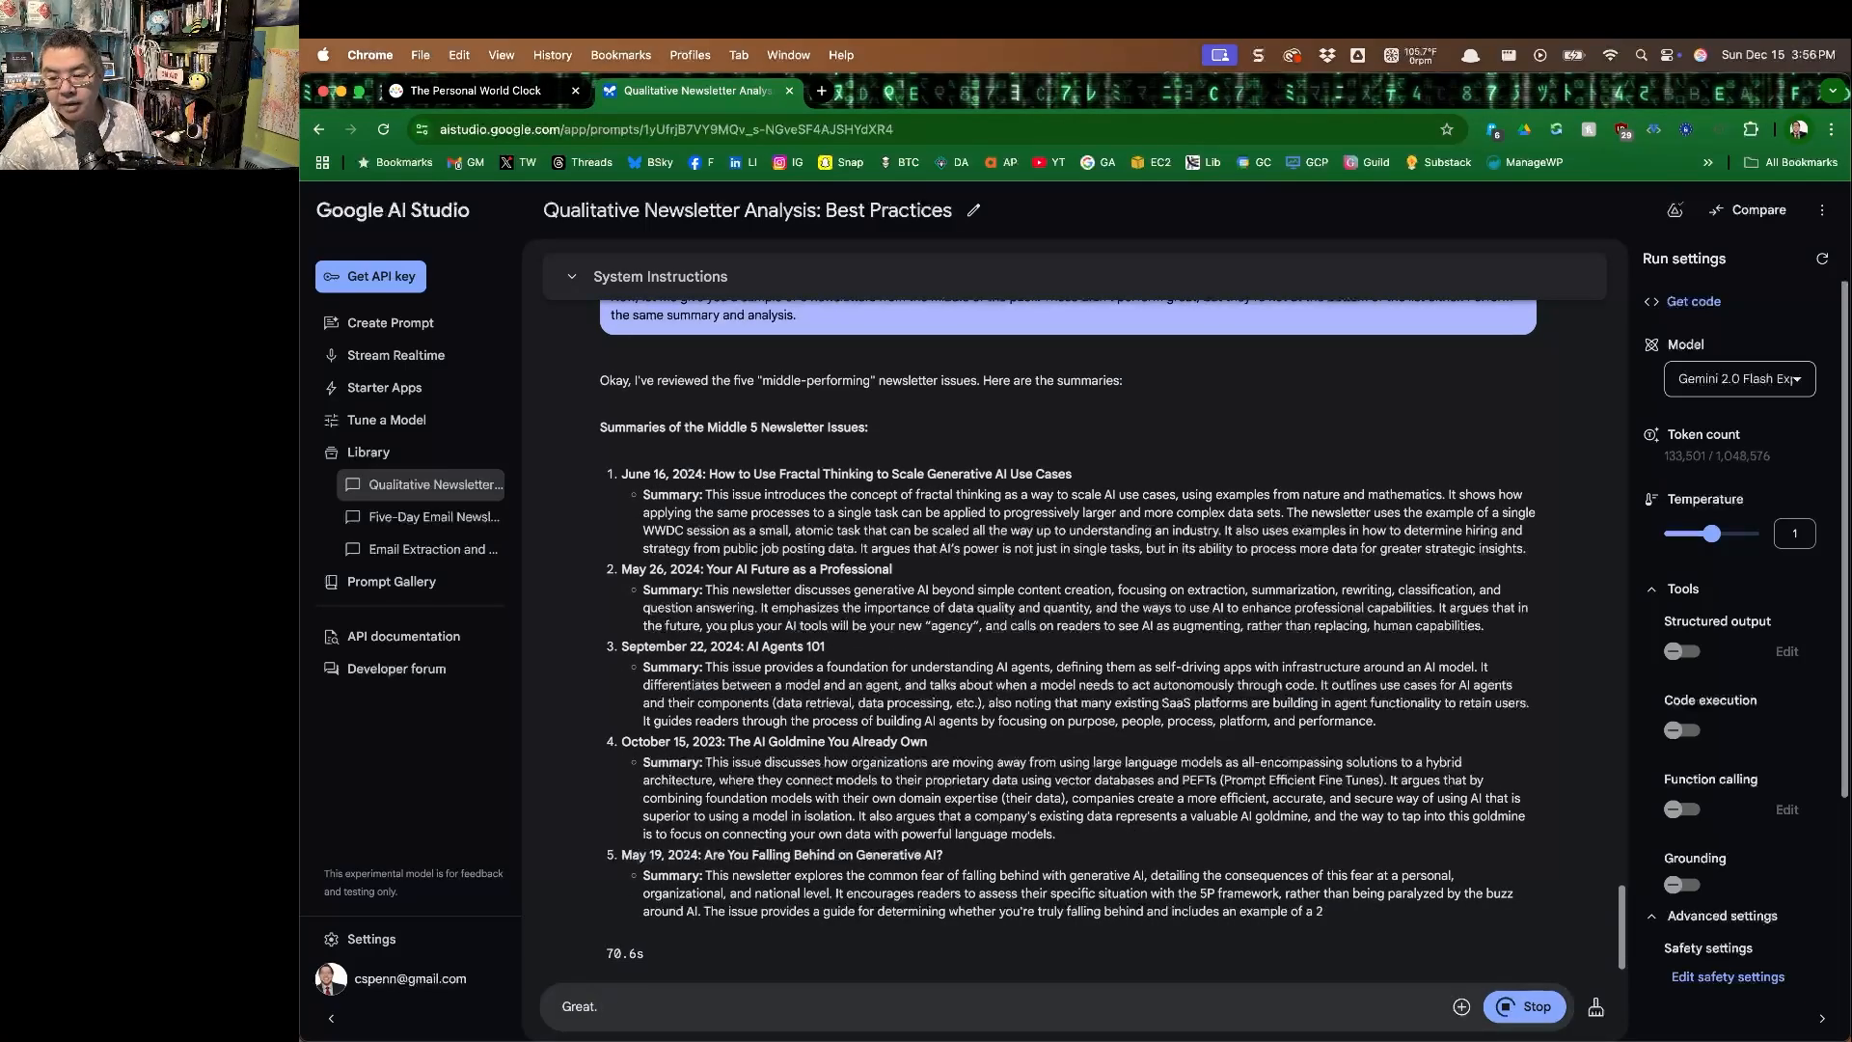
pyautogui.write(' Based on your analy')
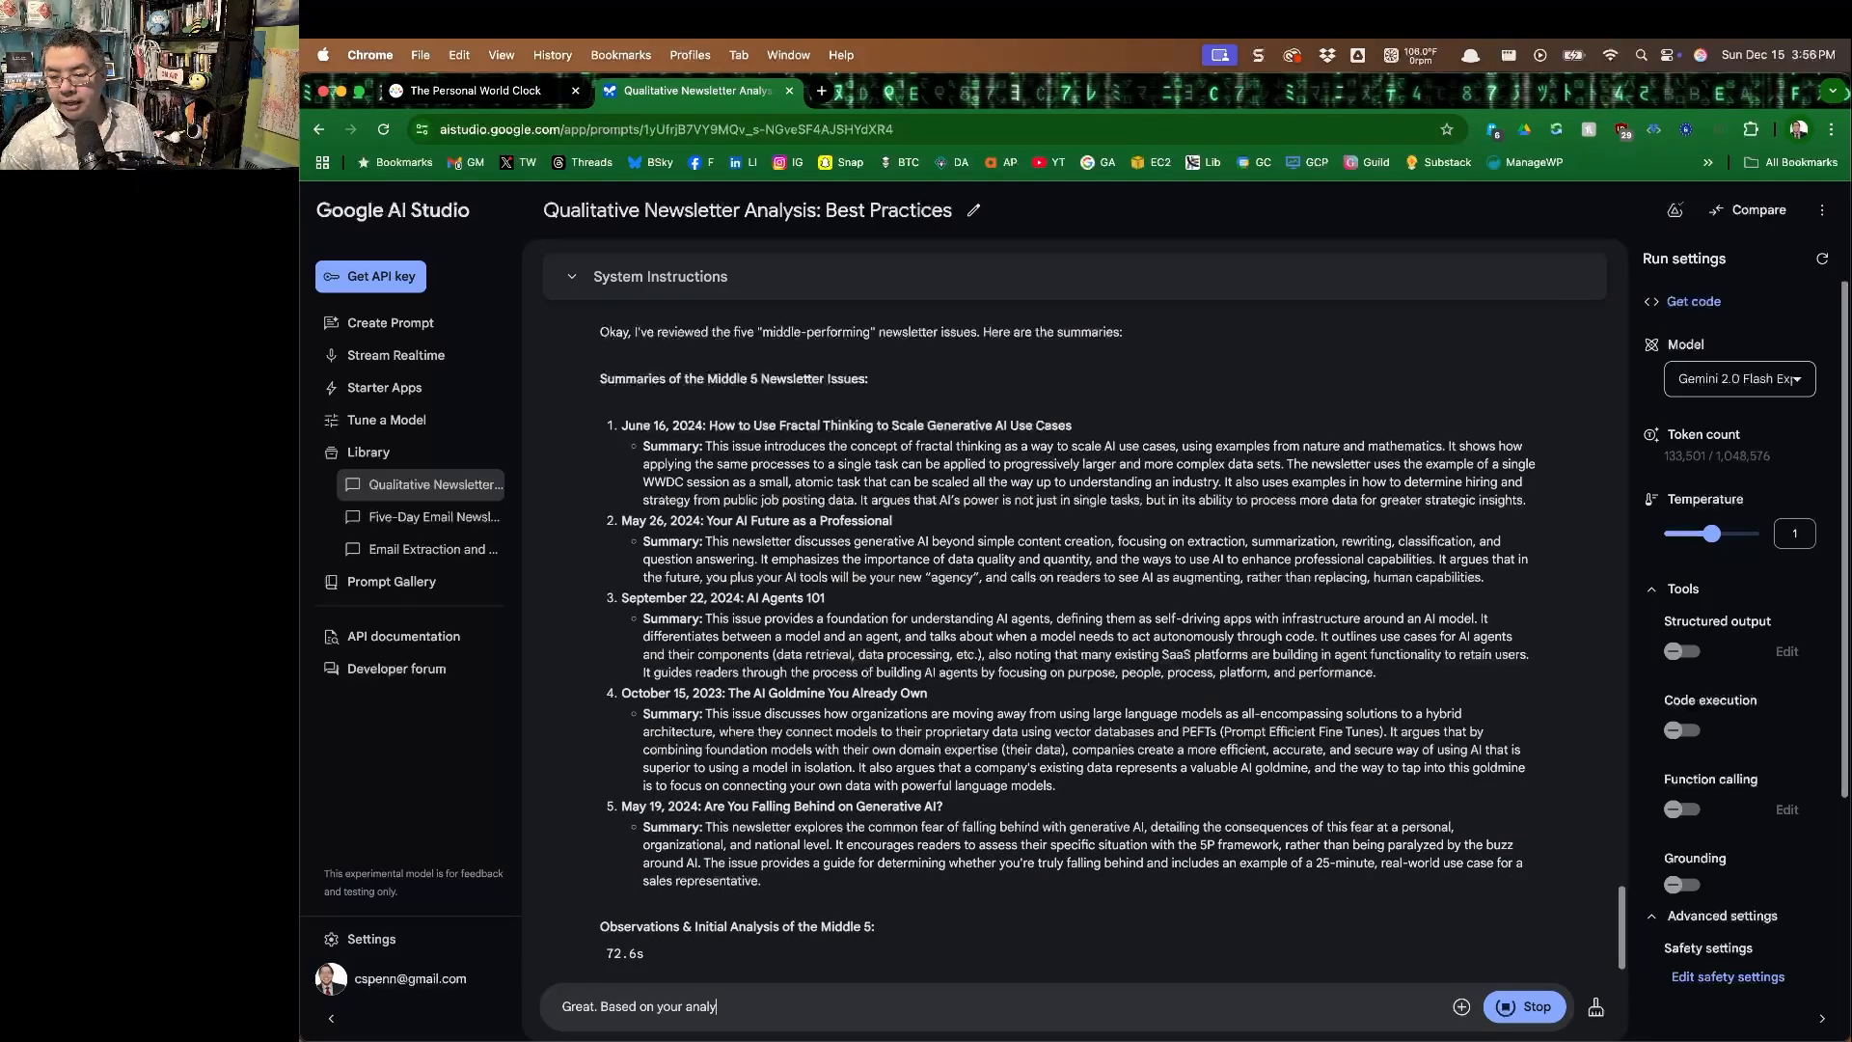
pyautogui.write("sis, let's")
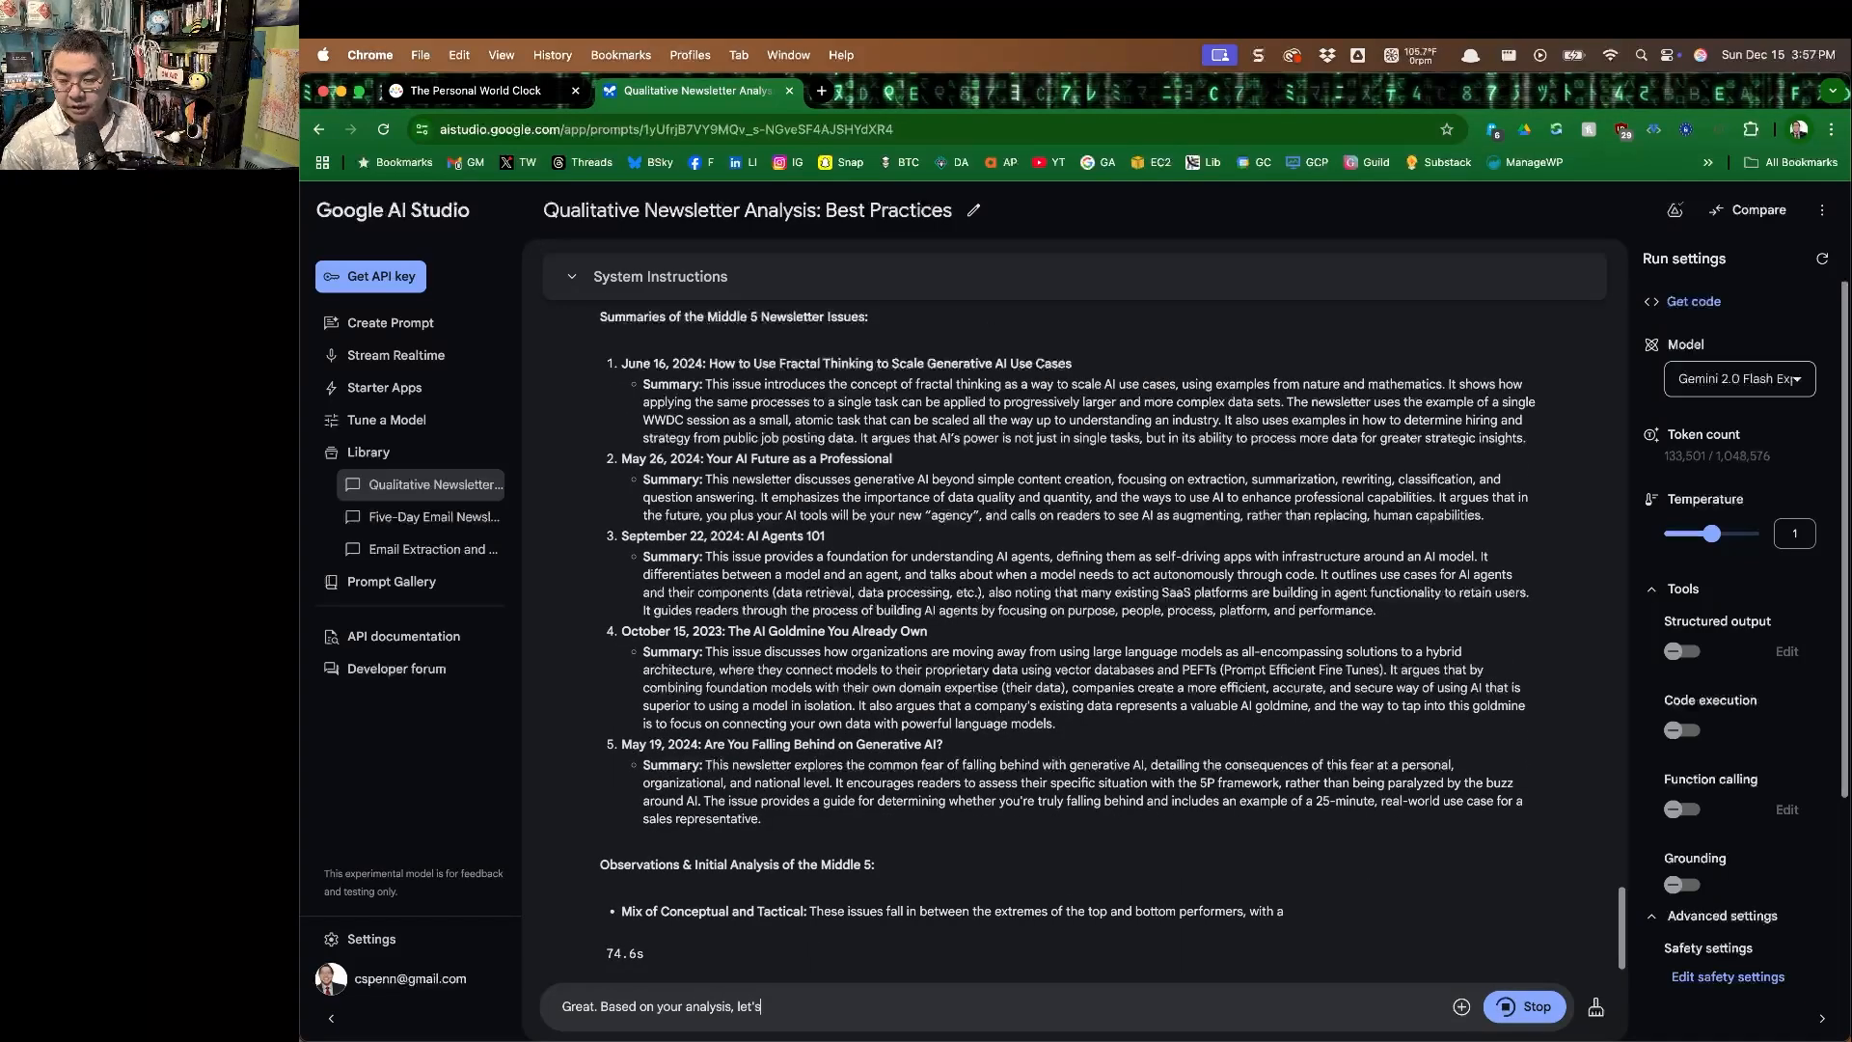
pyautogui.write(' do some deep thinking.')
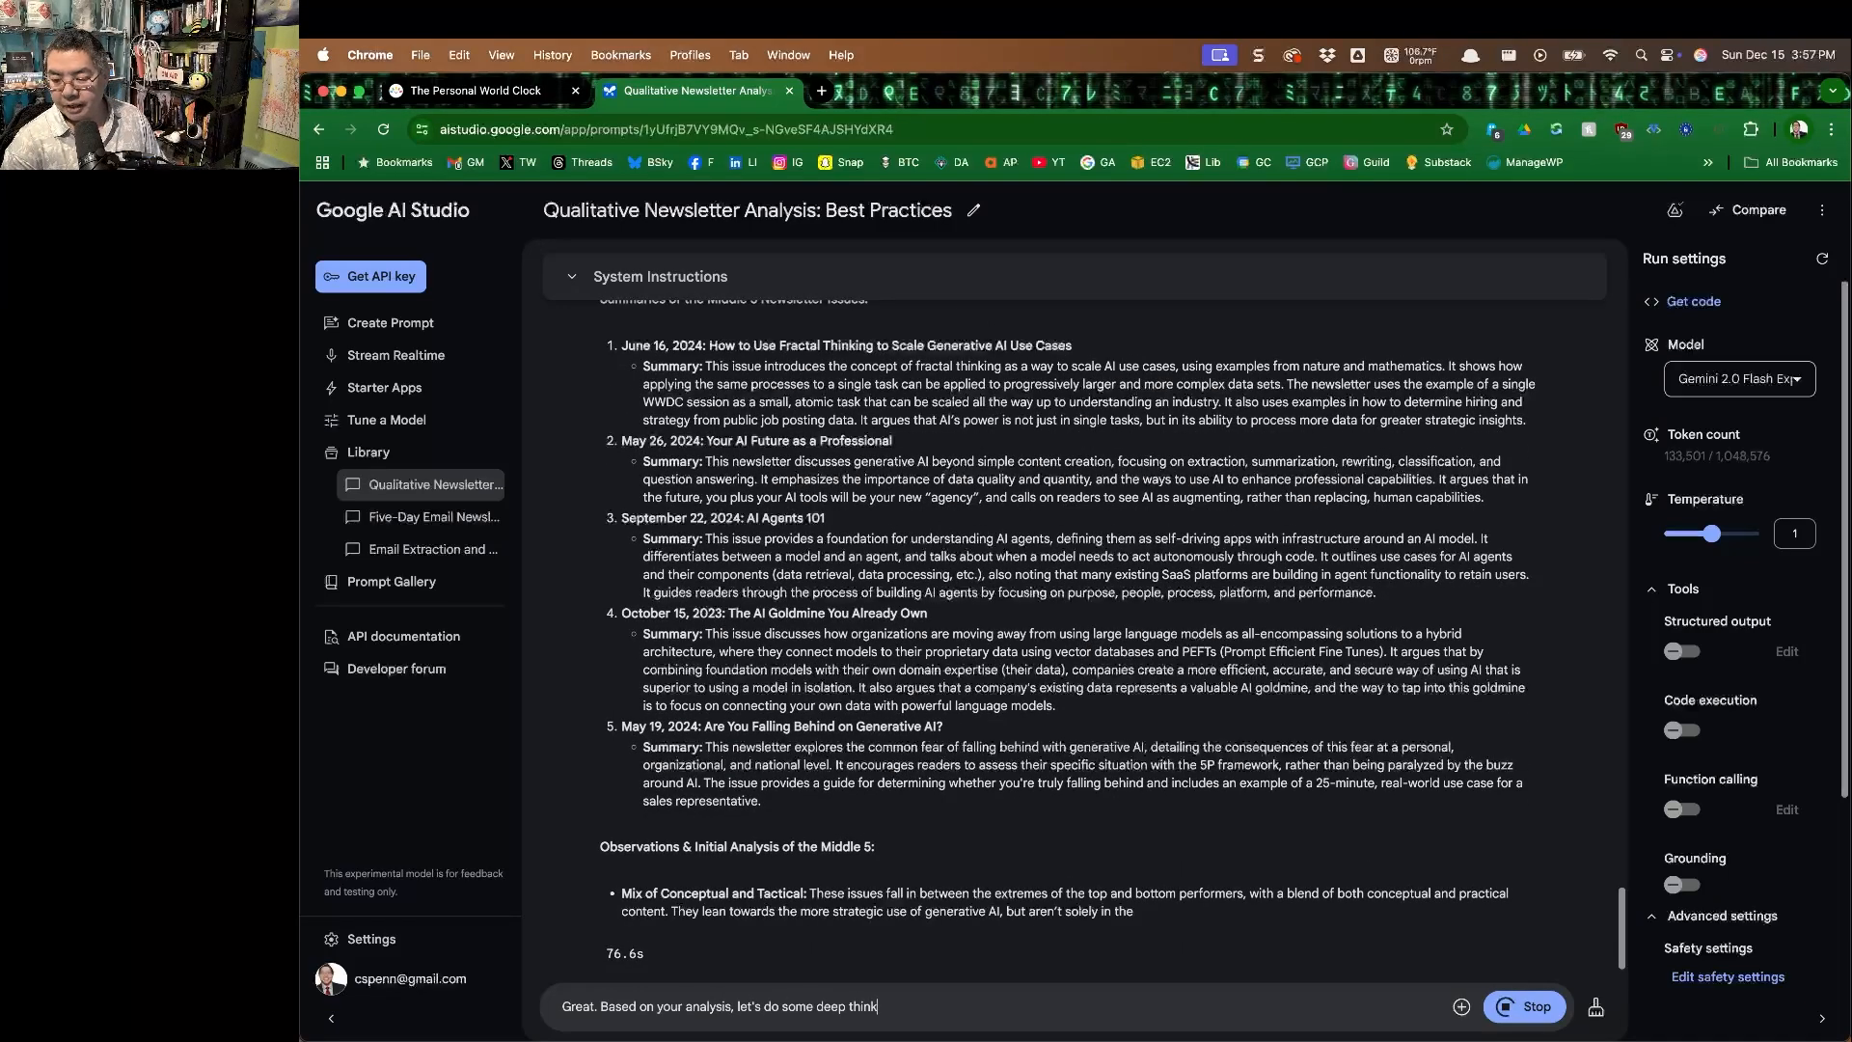
pyautogui.write('hink out loud, st')
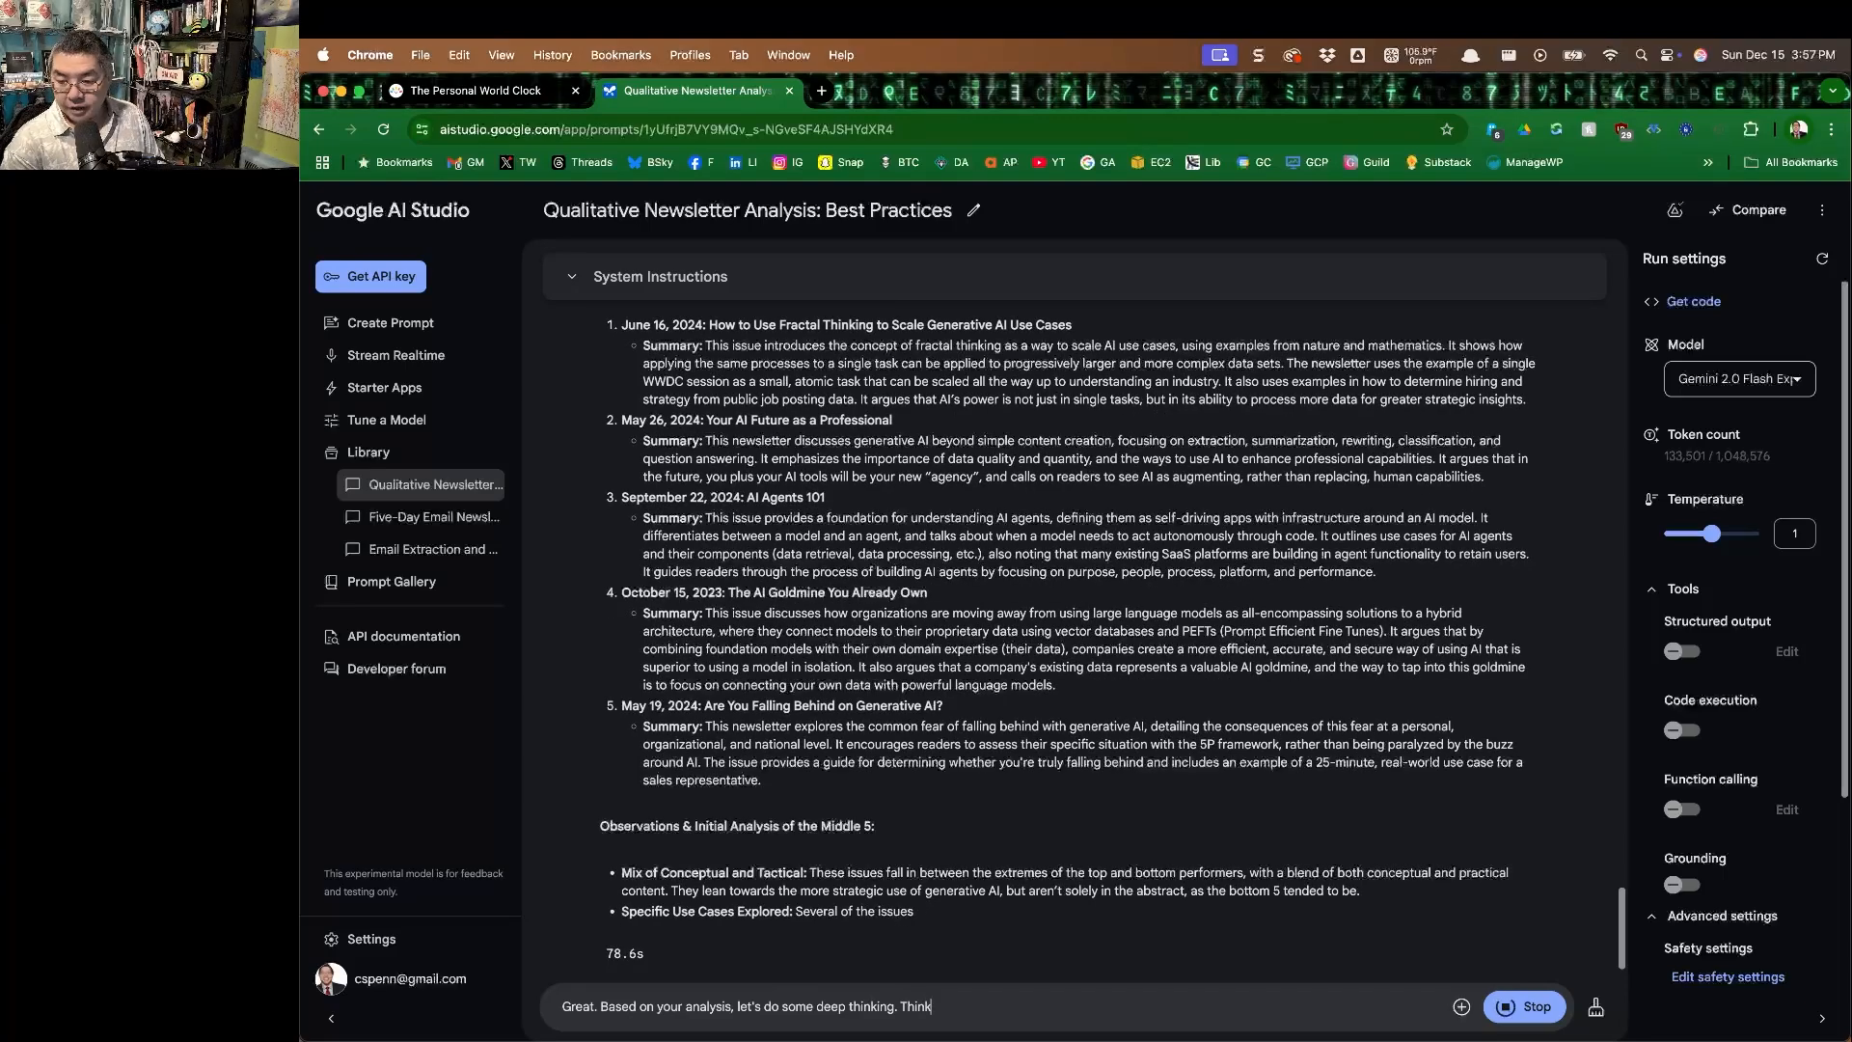
pyautogui.write('ep by')
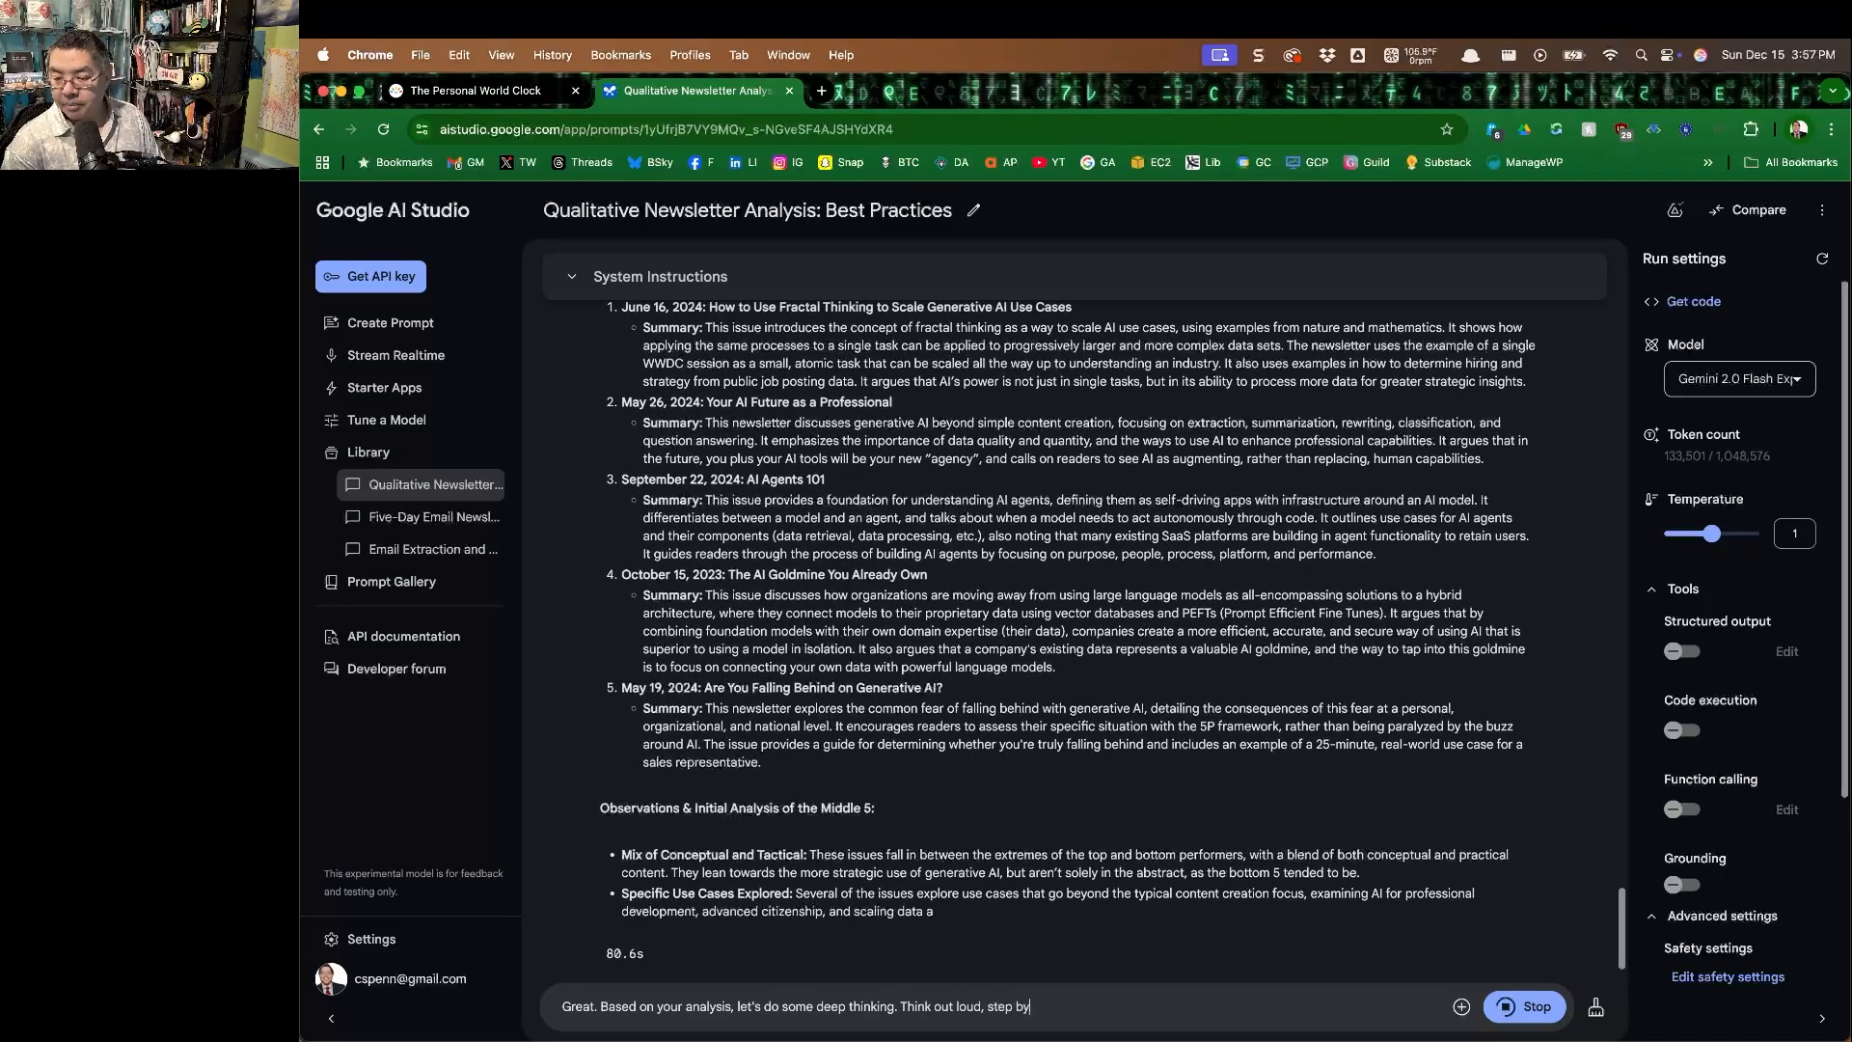
pyautogui.write(' step, according to this set of ')
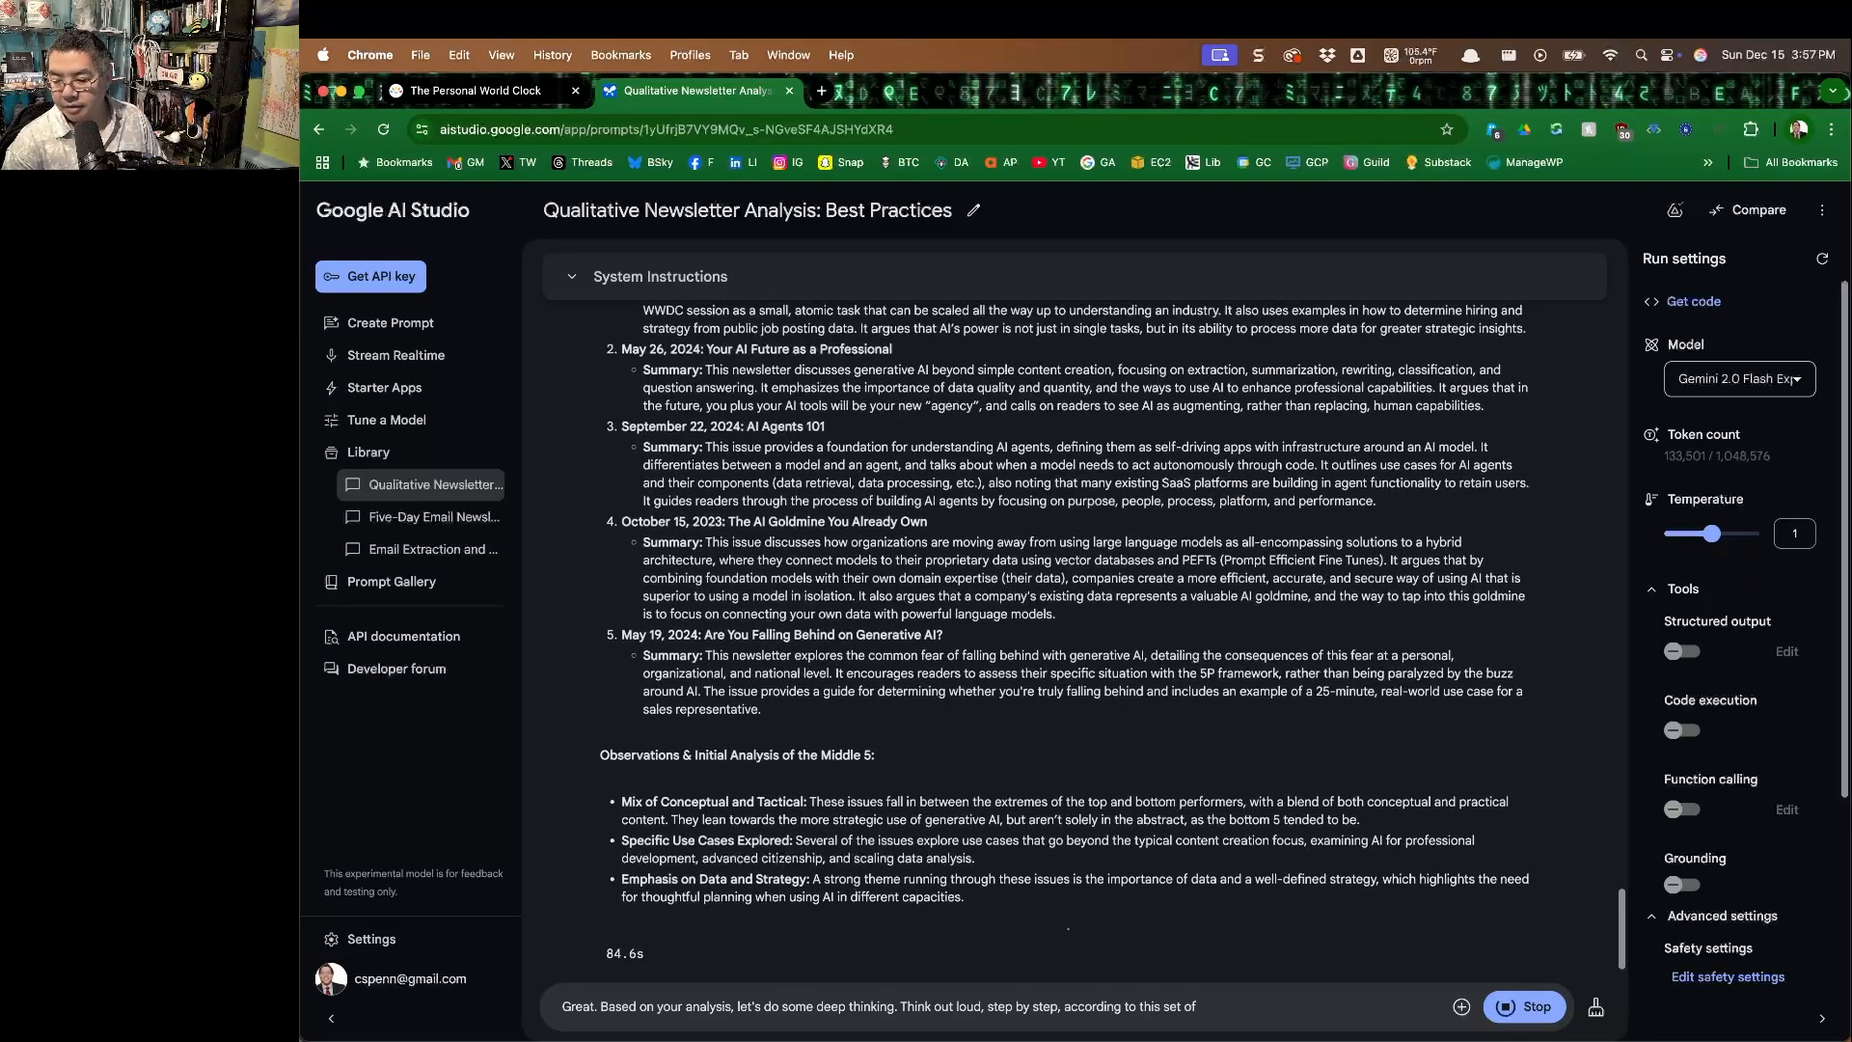
pyautogui.write('processes.')
# Add question "1. What makes the newsletters in the top 5 different from the newsletters in the middle 5 or the bottom 5?".
pyautogui.hotkey('shift', 'Return')
pyautogui.write('1. What makes')
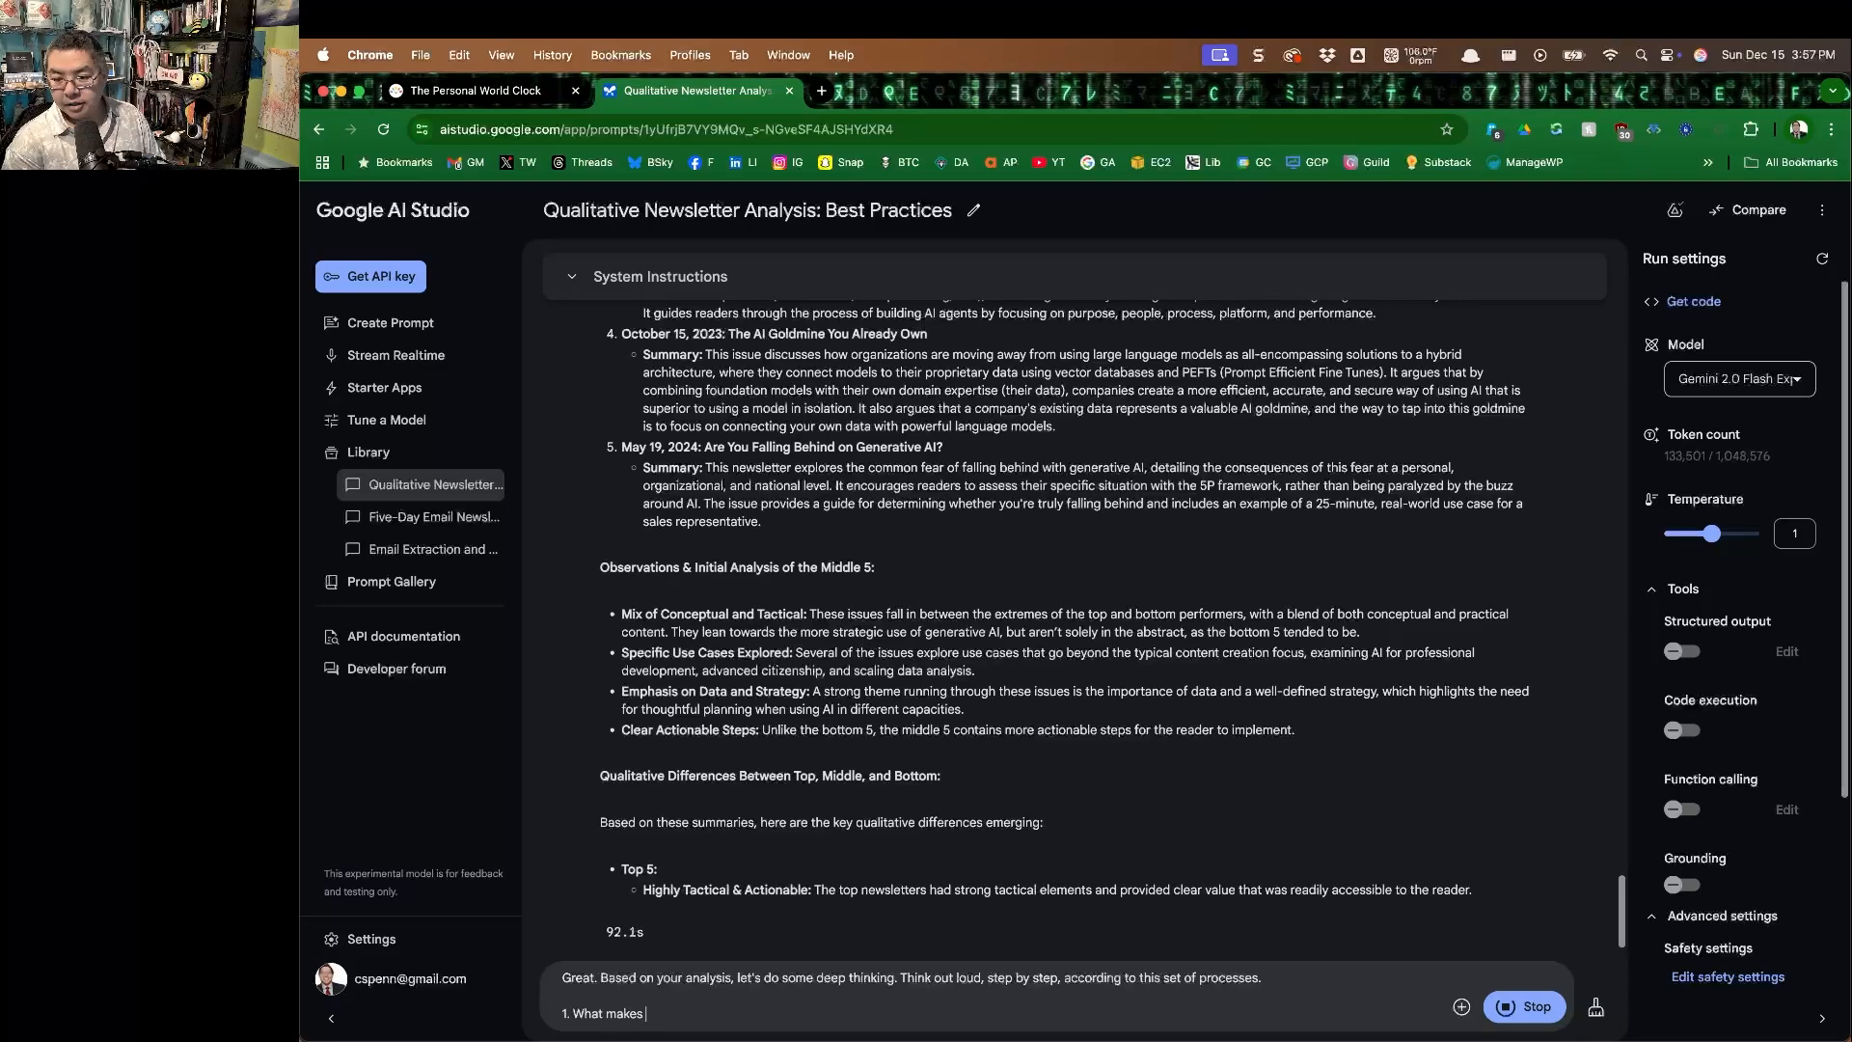
pyautogui.write(' the newslete')
pyautogui.press('BackSpace')
pyautogui.write('te')
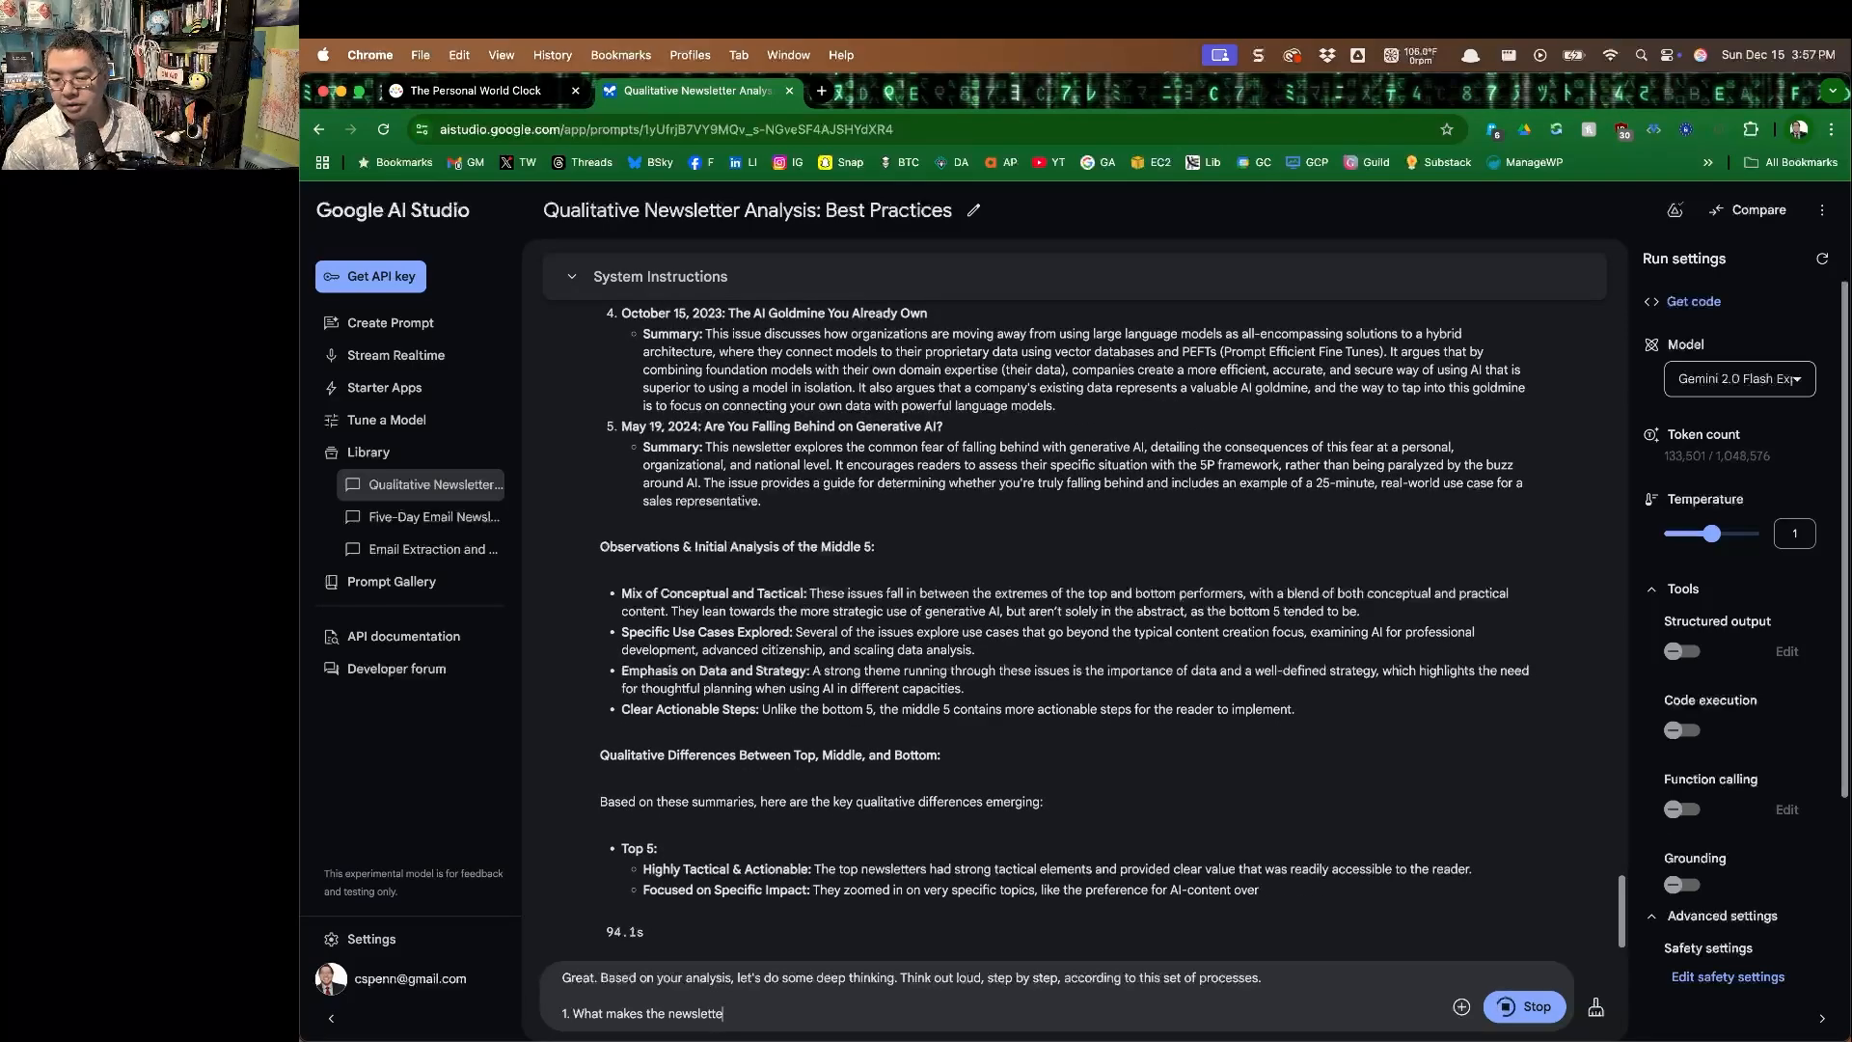
pyautogui.write('rs in the top 5 different from th')
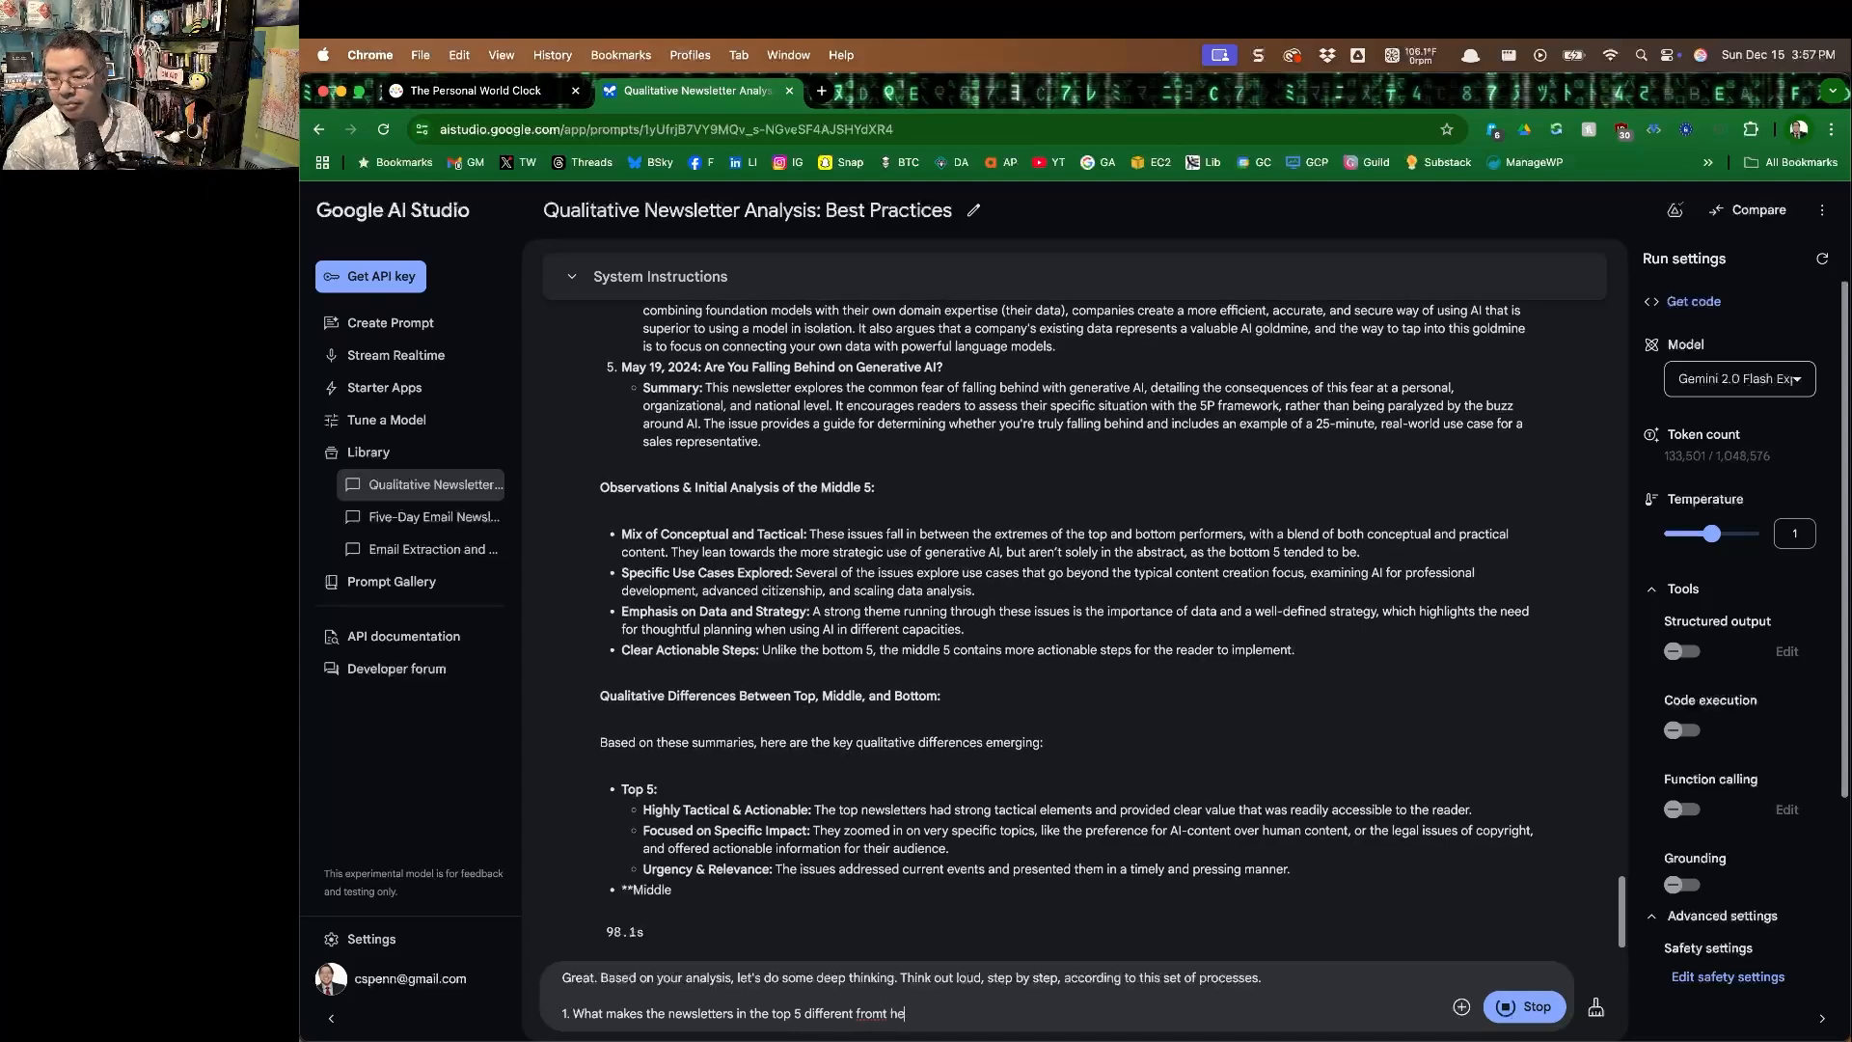
pyautogui.write('e newsletters in t')
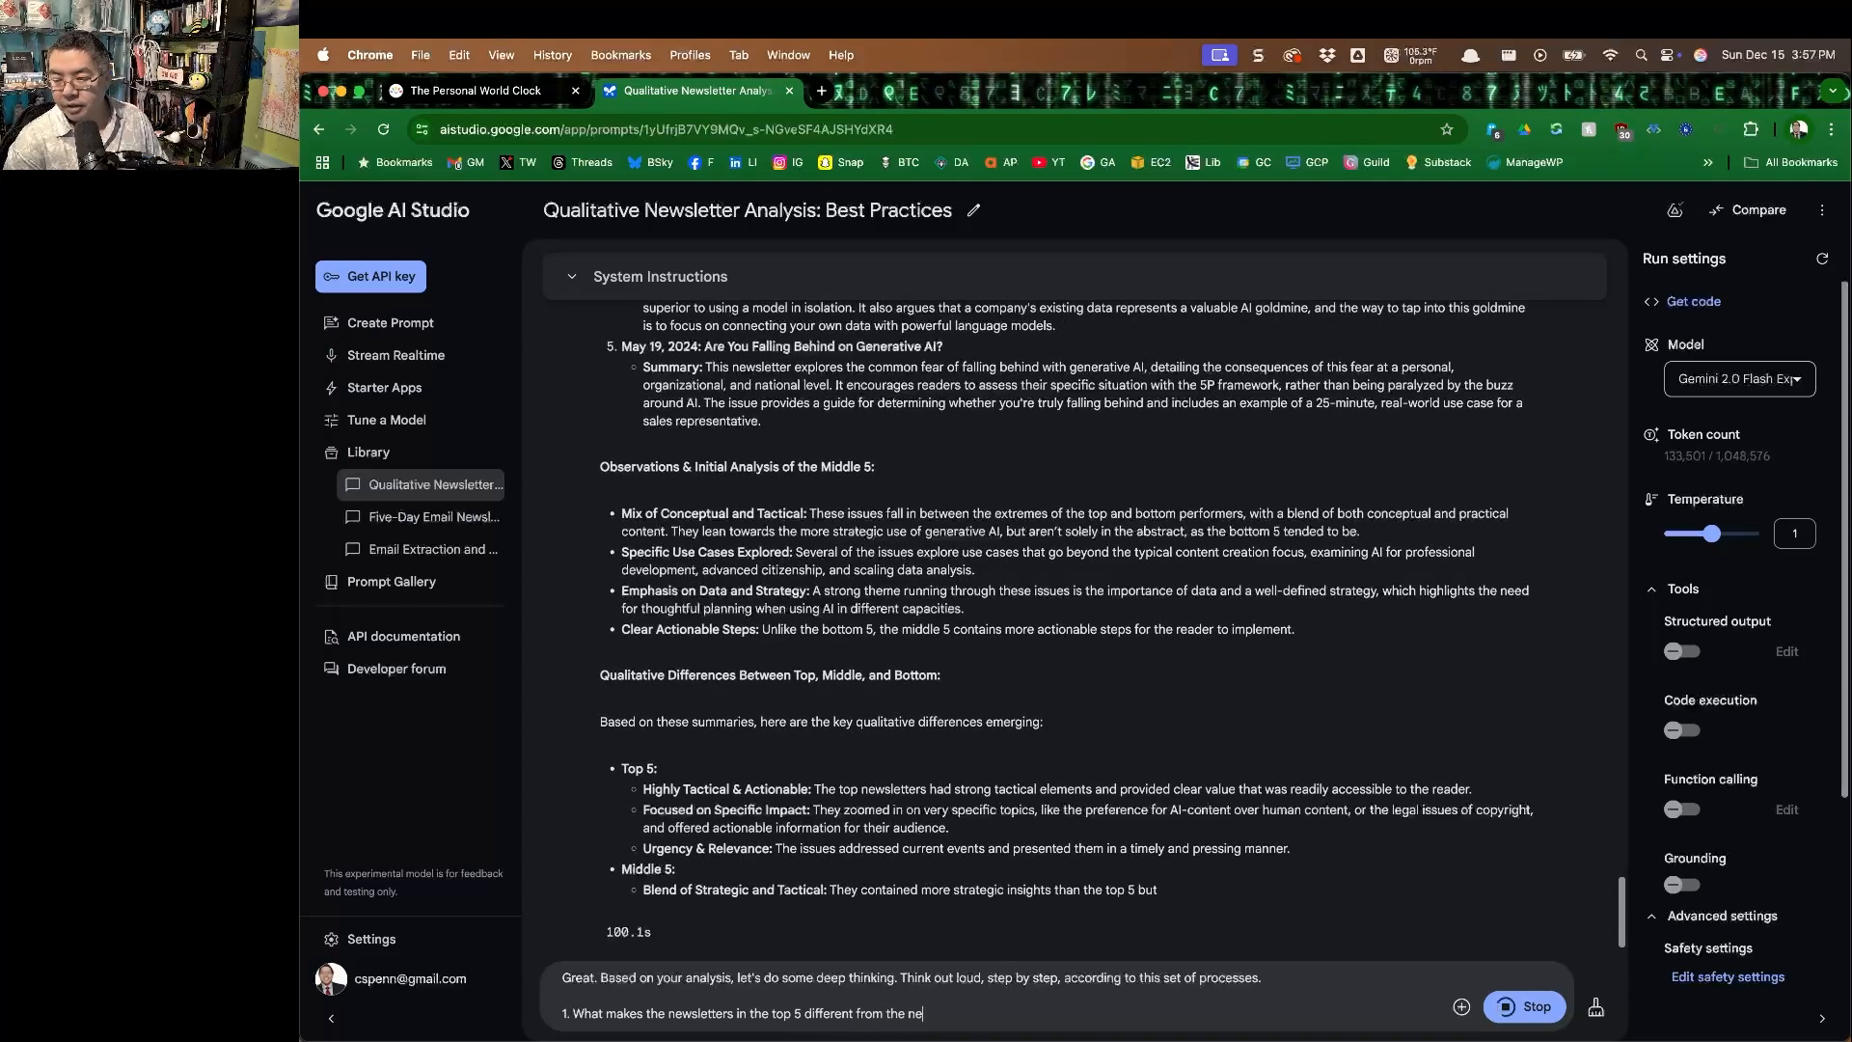
pyautogui.write('he mid')
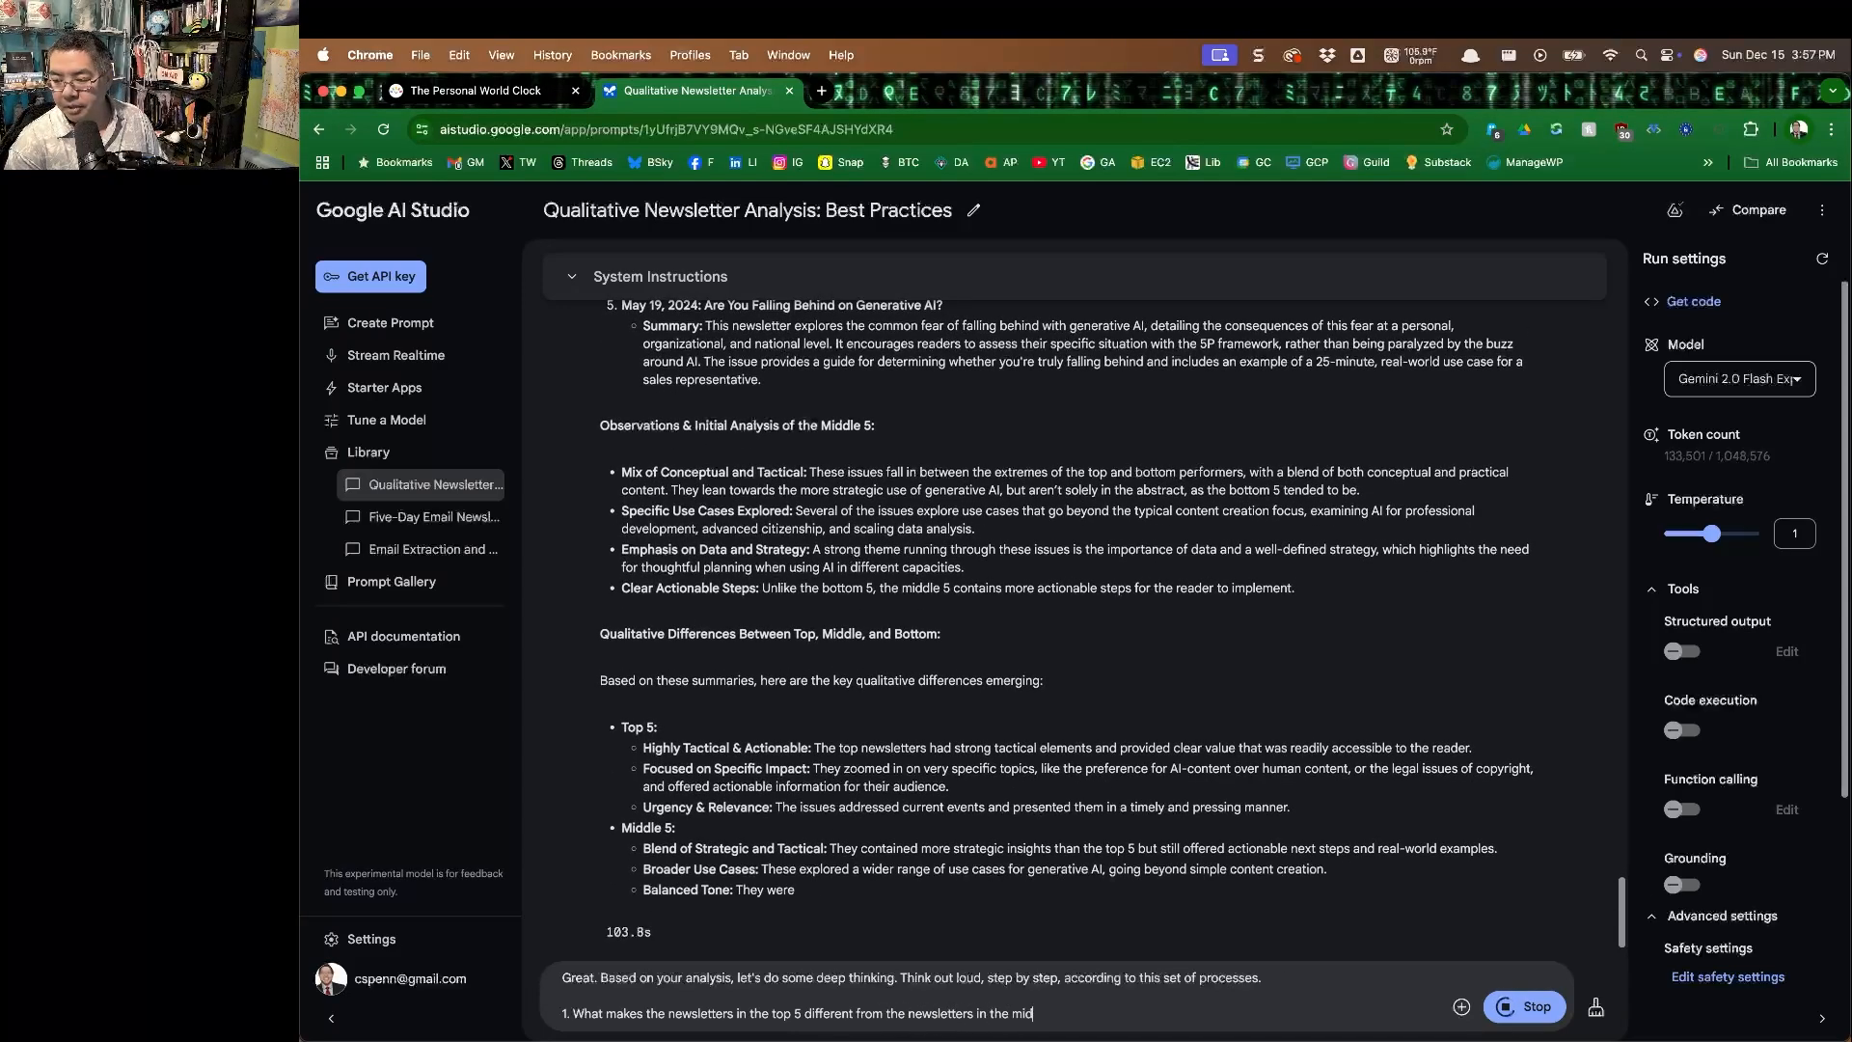
pyautogui.write('dle 5 or th')
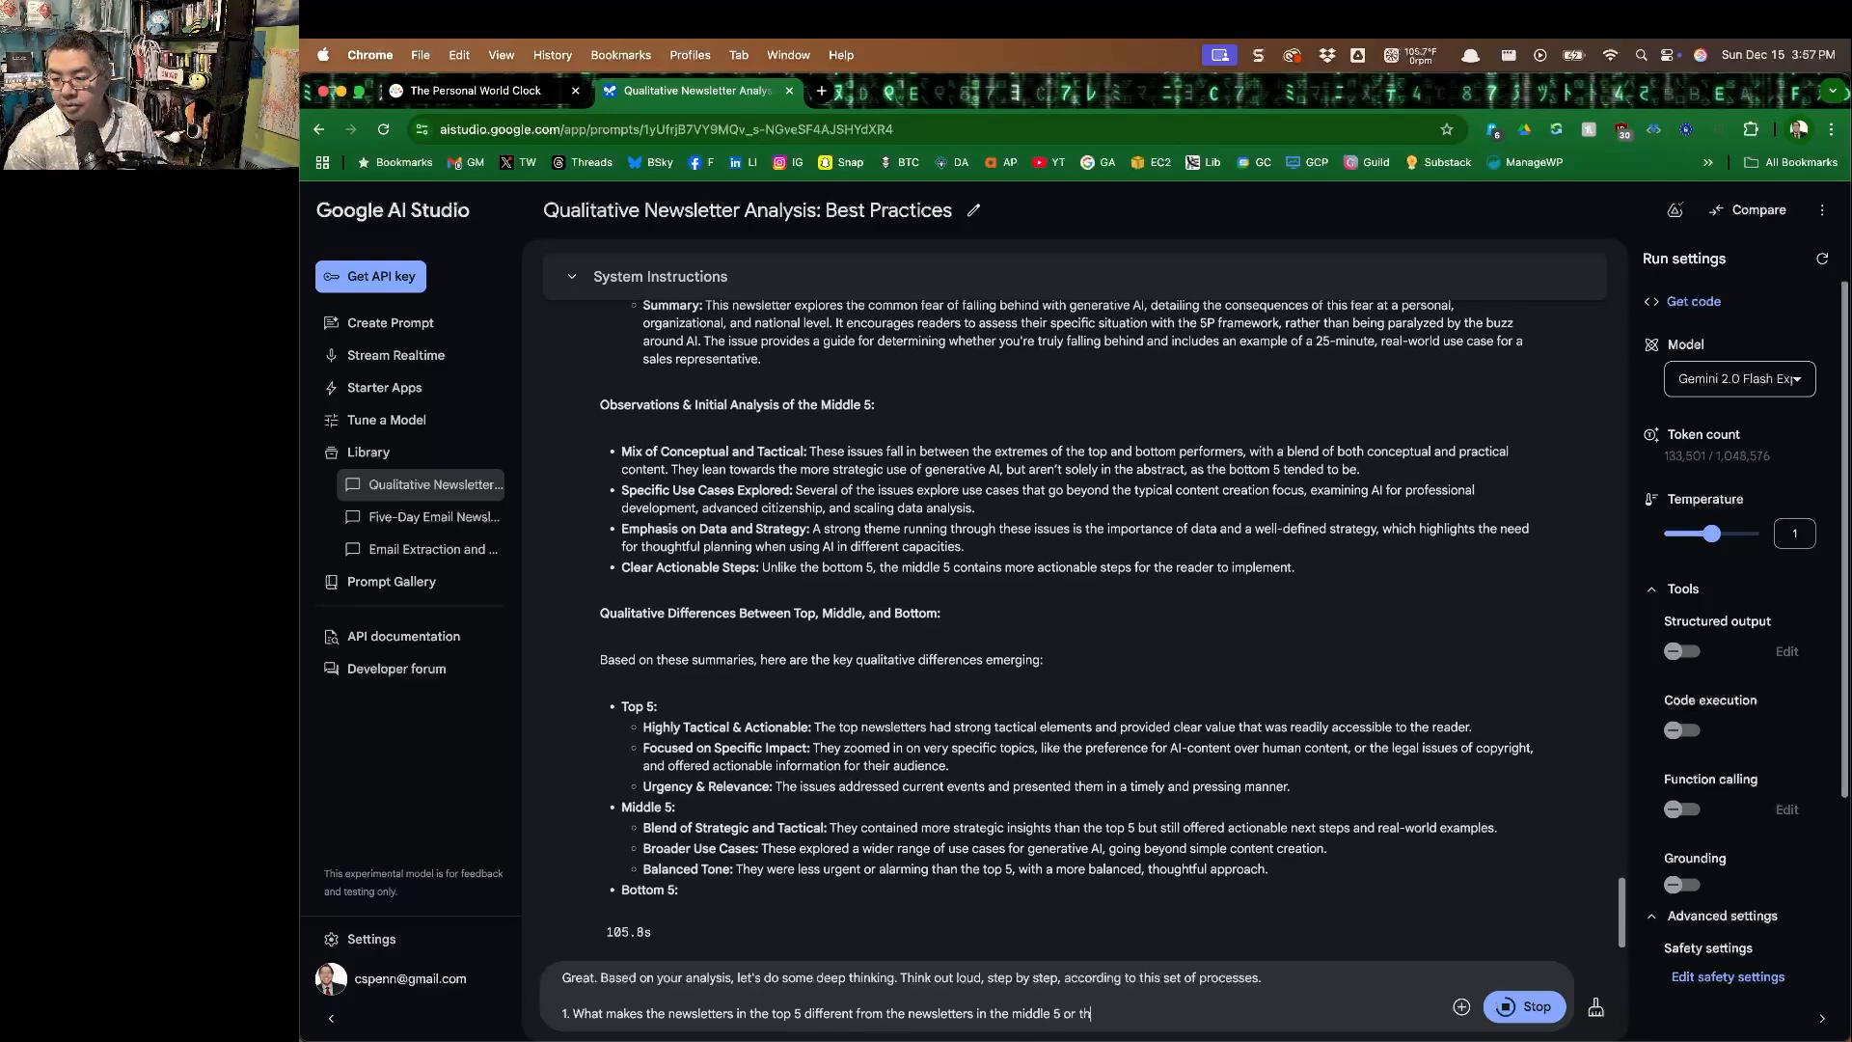
pyautogui.write('e bottom 5?')
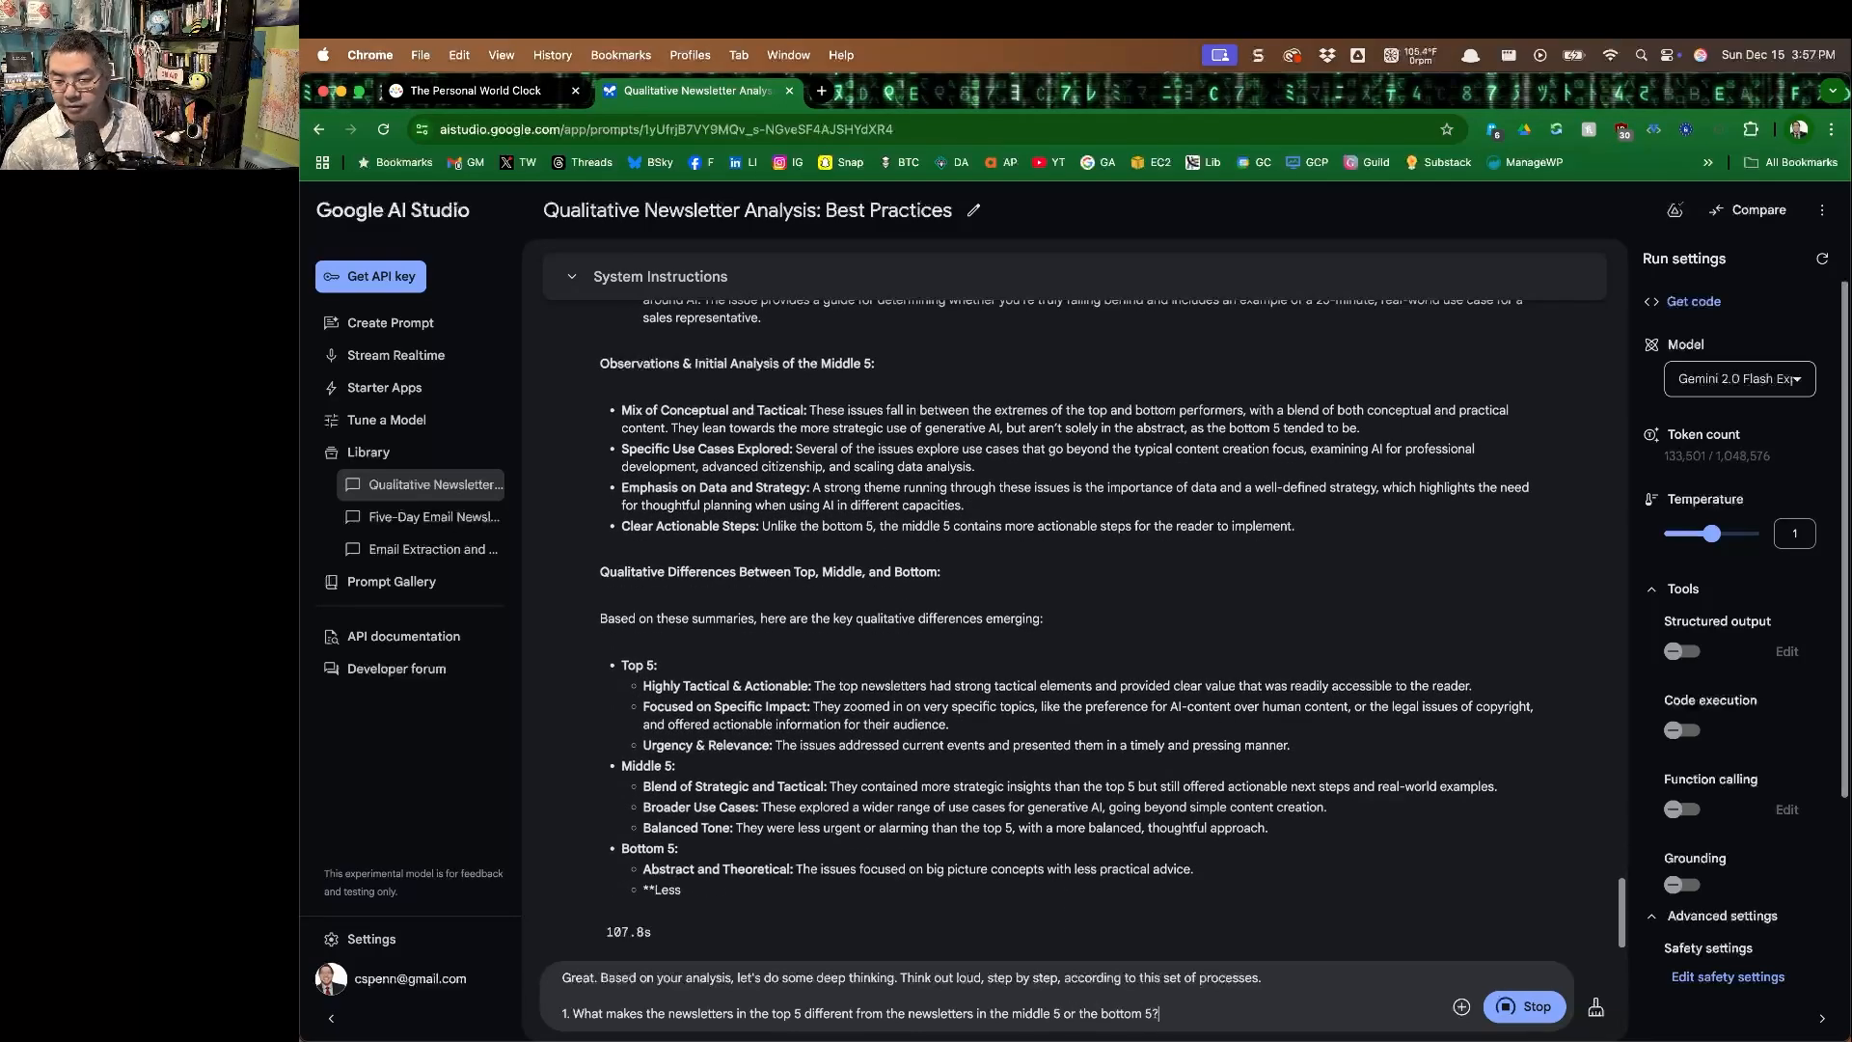
# Add a second question: "2. What makes the newsletters in the bottom 5 different from the other newsletters?".
pyautogui.press('Return')
pyautogui.write('2. What makes the')
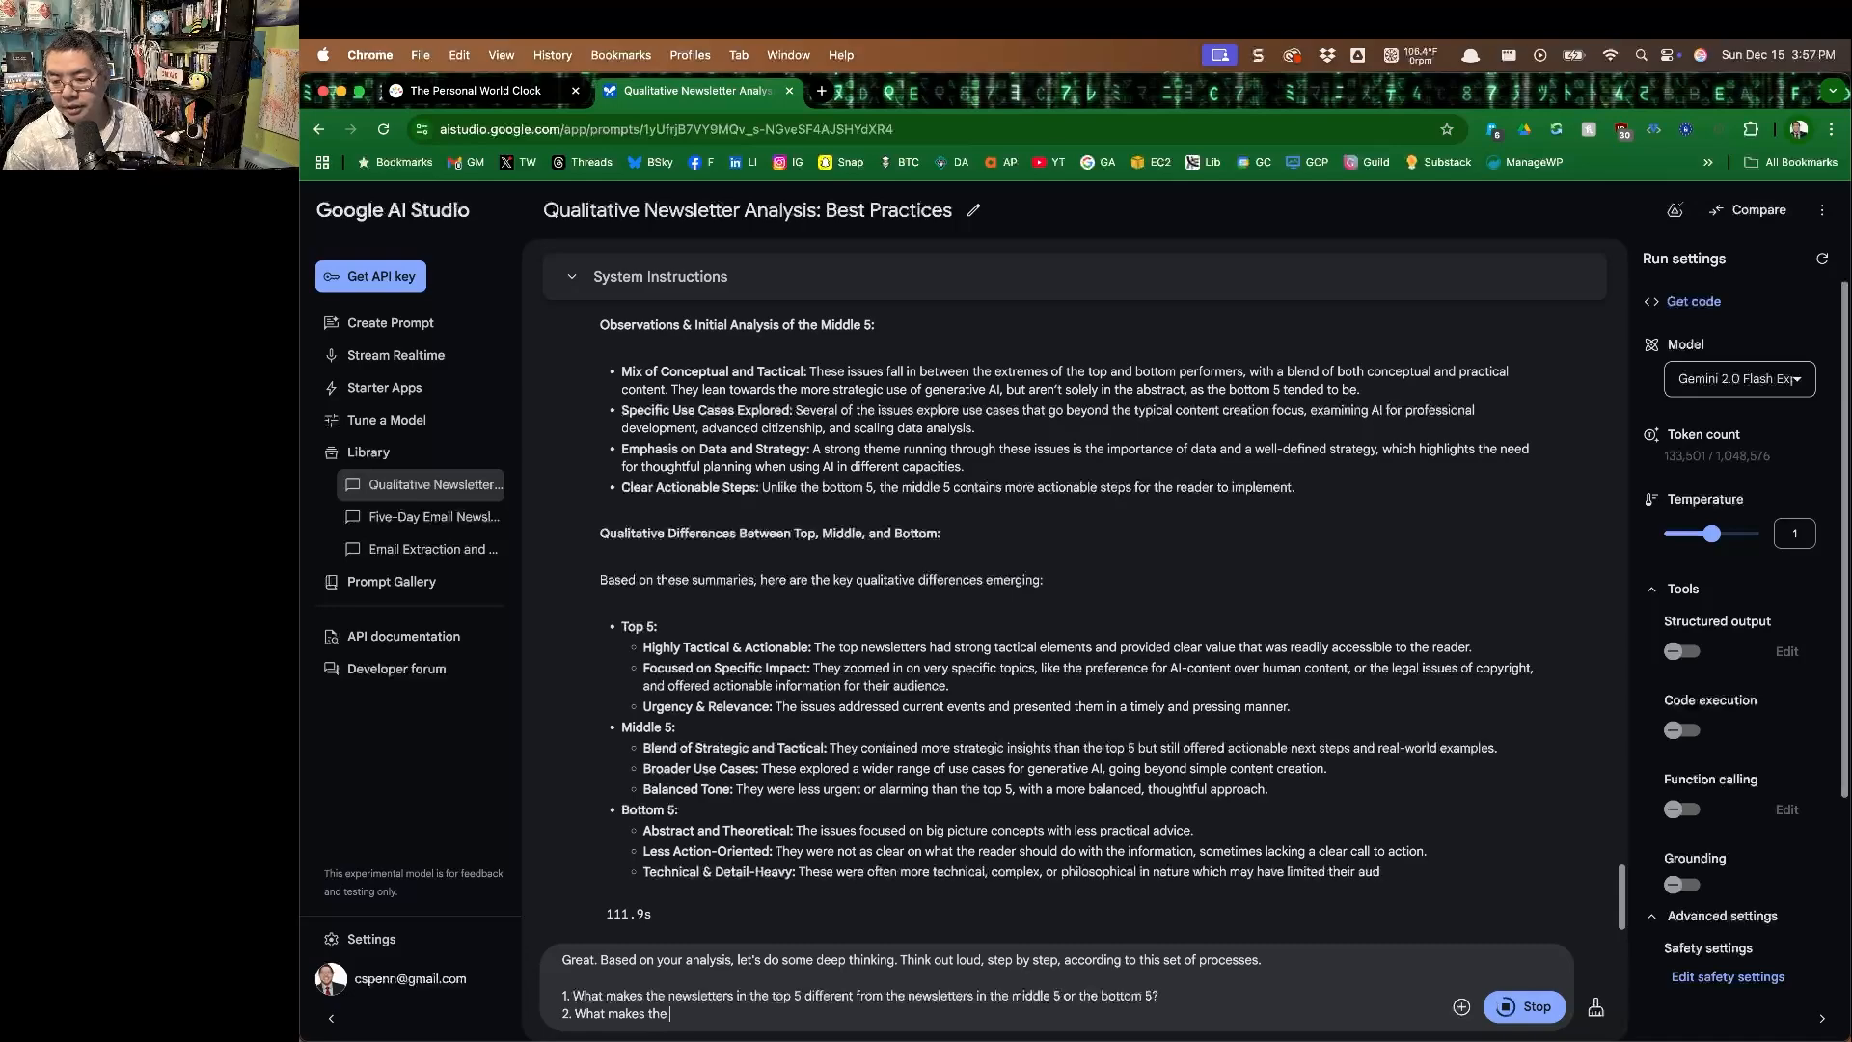
pyautogui.write(' newsletters in the')
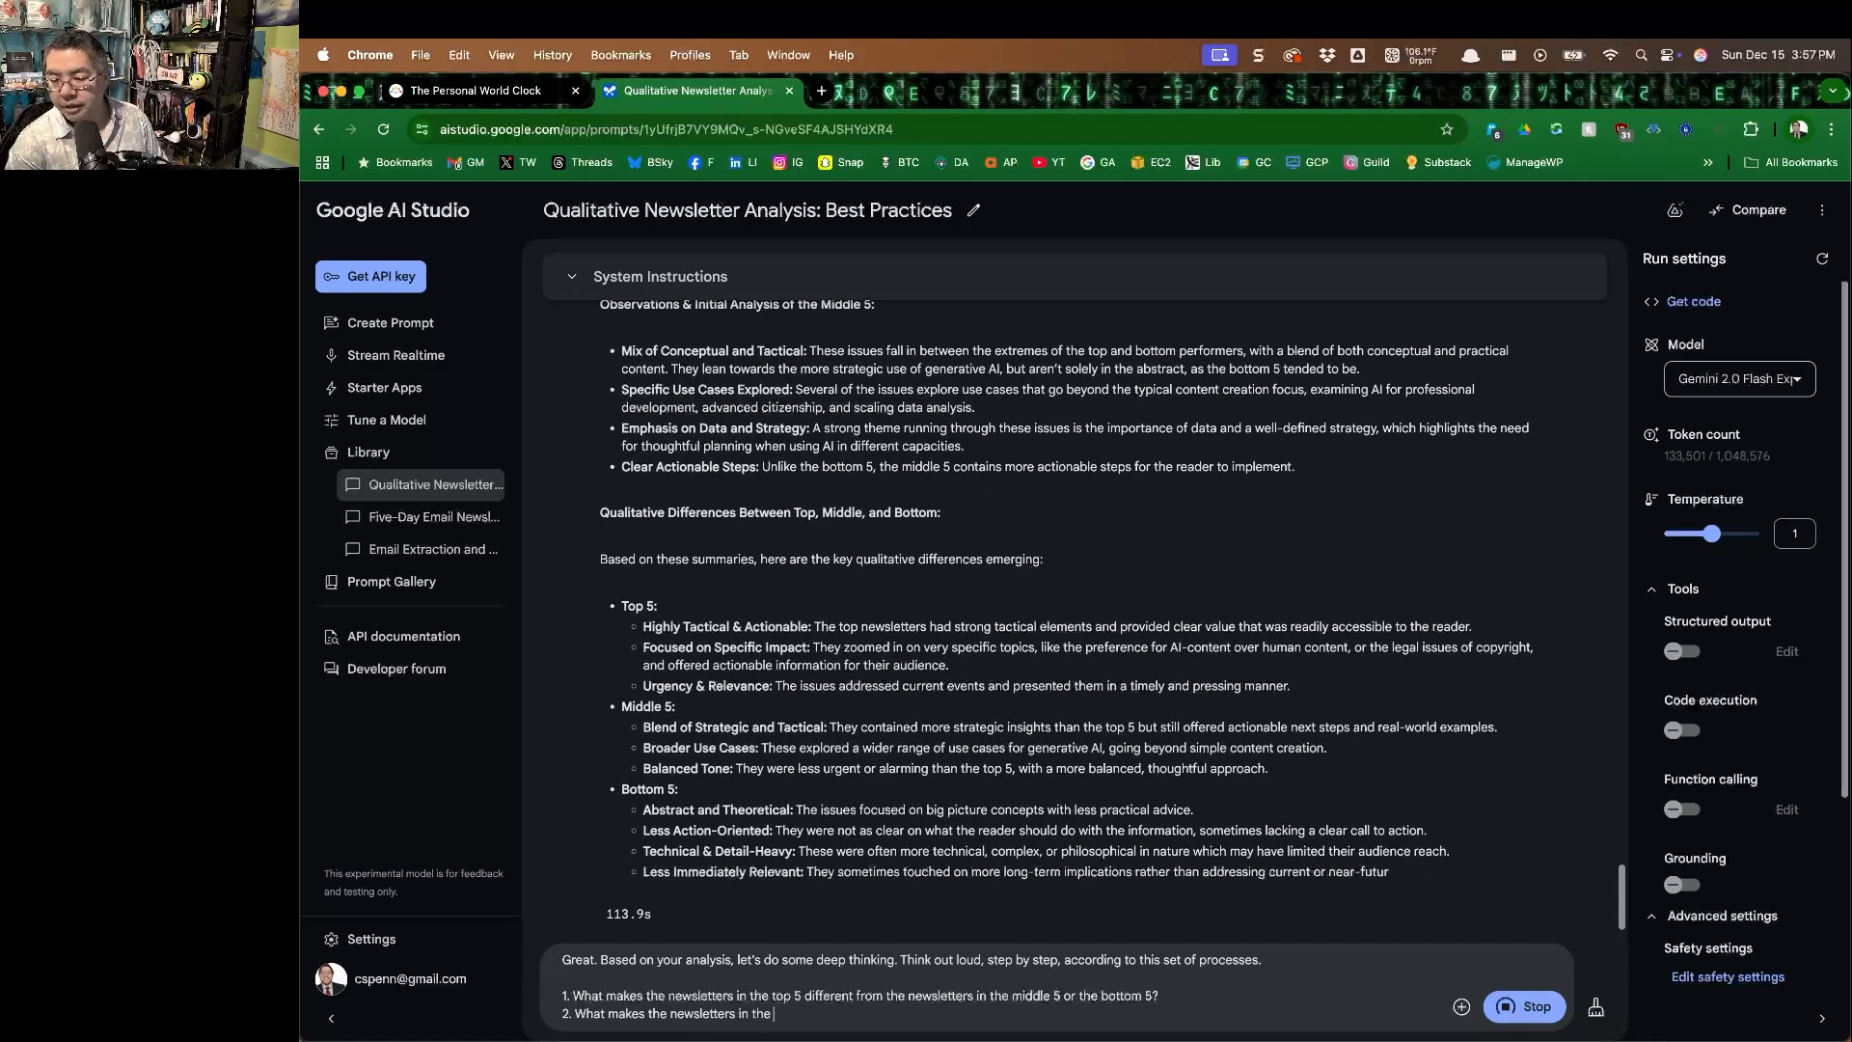
pyautogui.write(' bottom 5 dif')
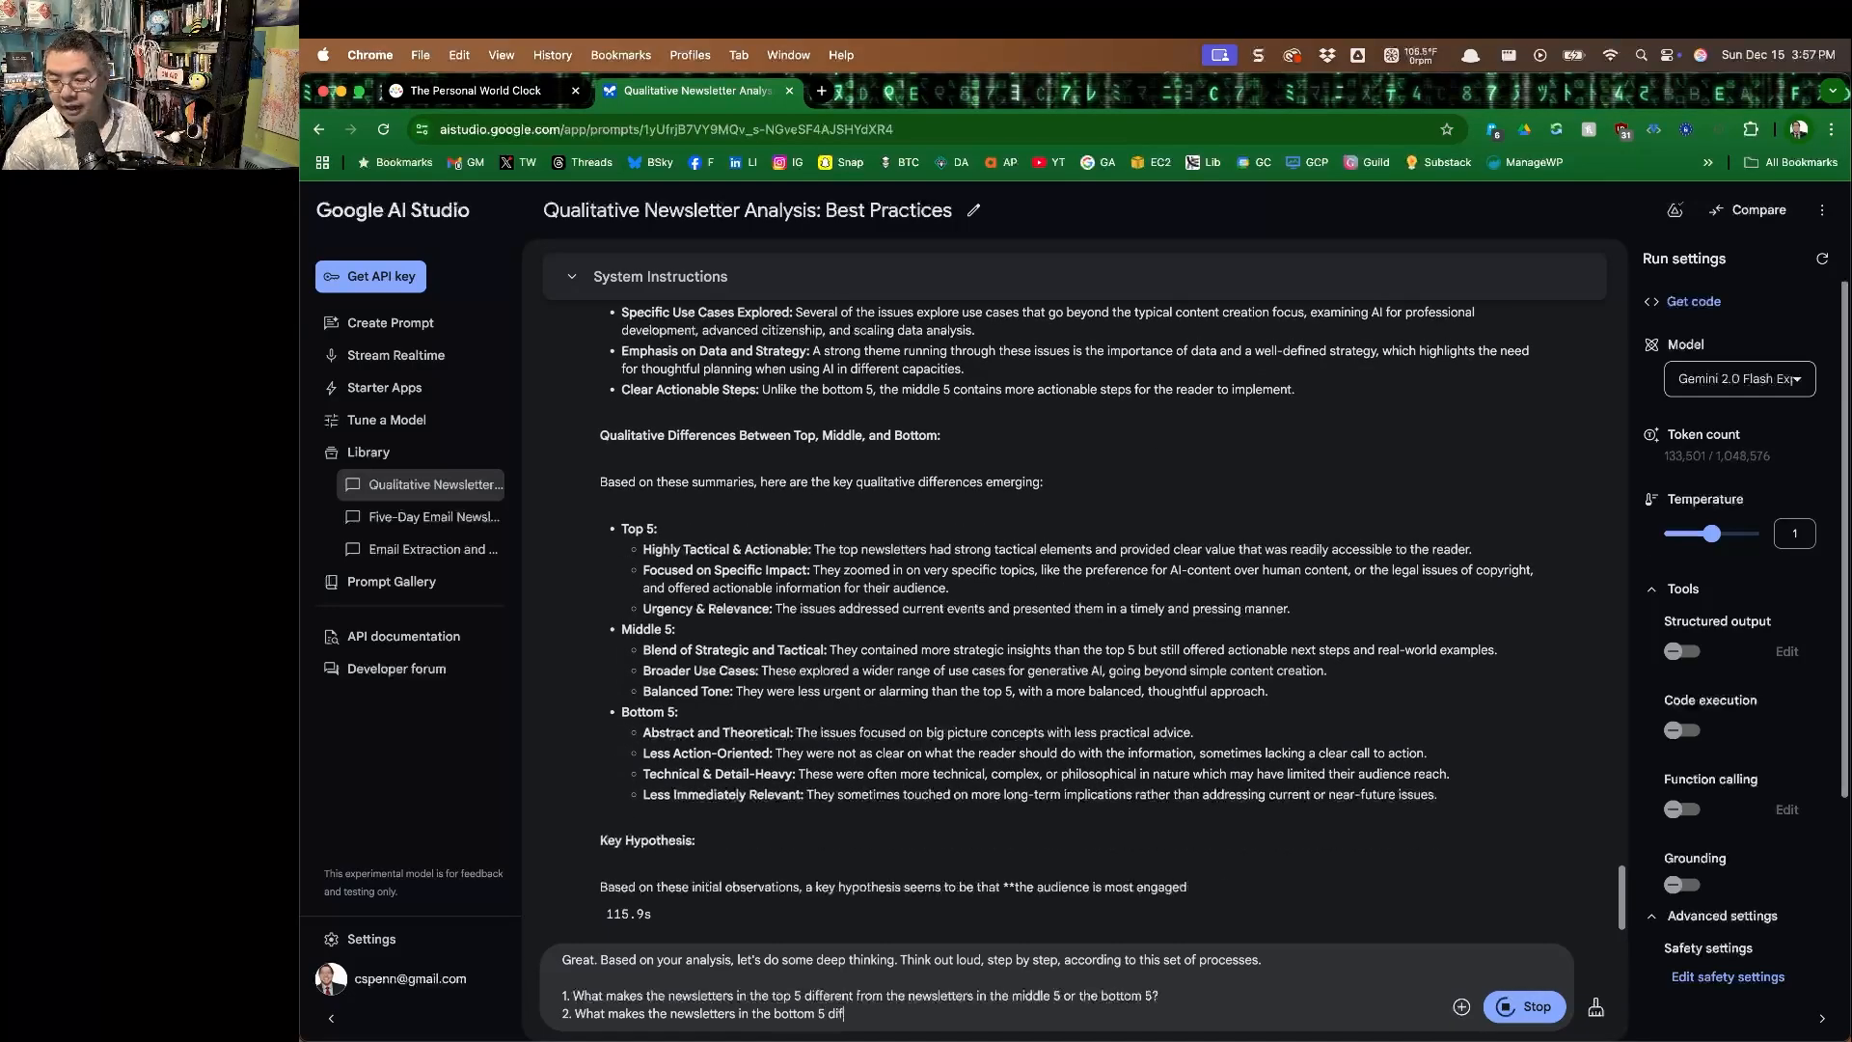
pyautogui.write('ferent from the other newsletters?')
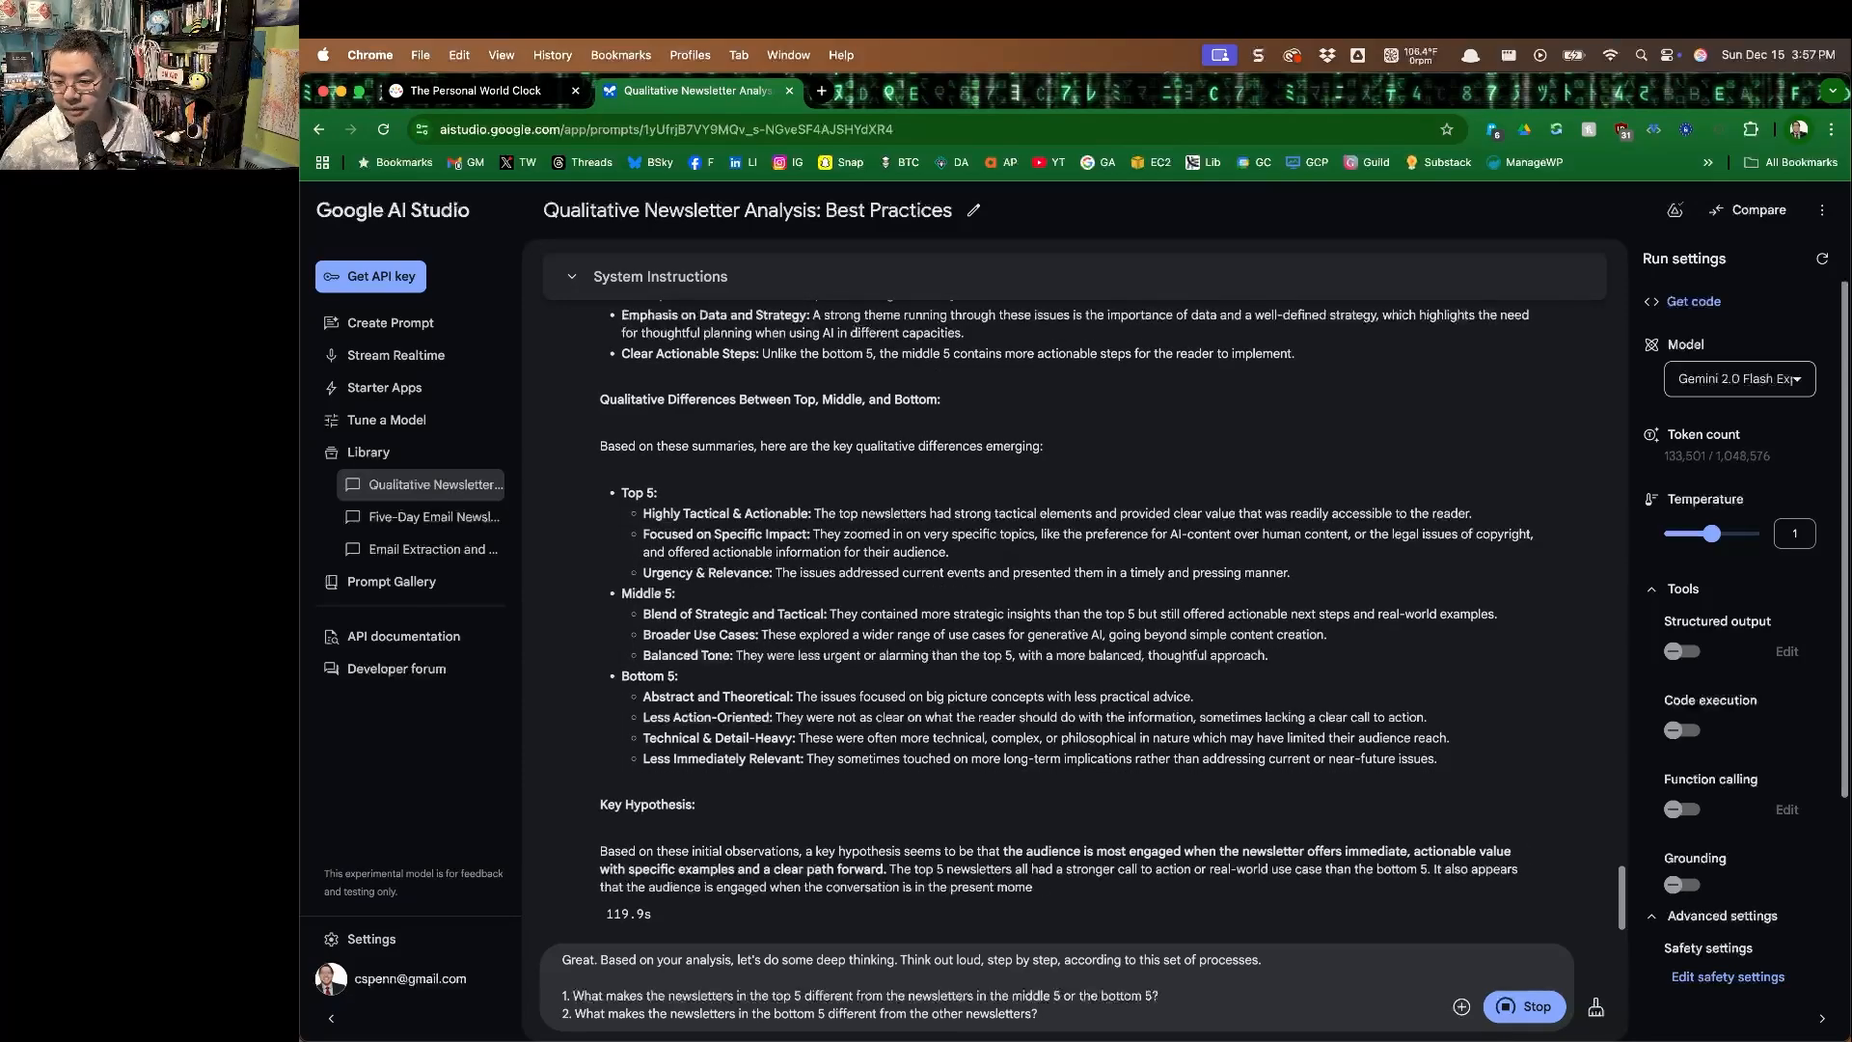
# Read the middle 5 observations, the qualitative differences between top, middle and bottom, and the key hypothesis.
pyautogui.scroll(5, 797, 518)
pyautogui.scroll(3, 797, 518)
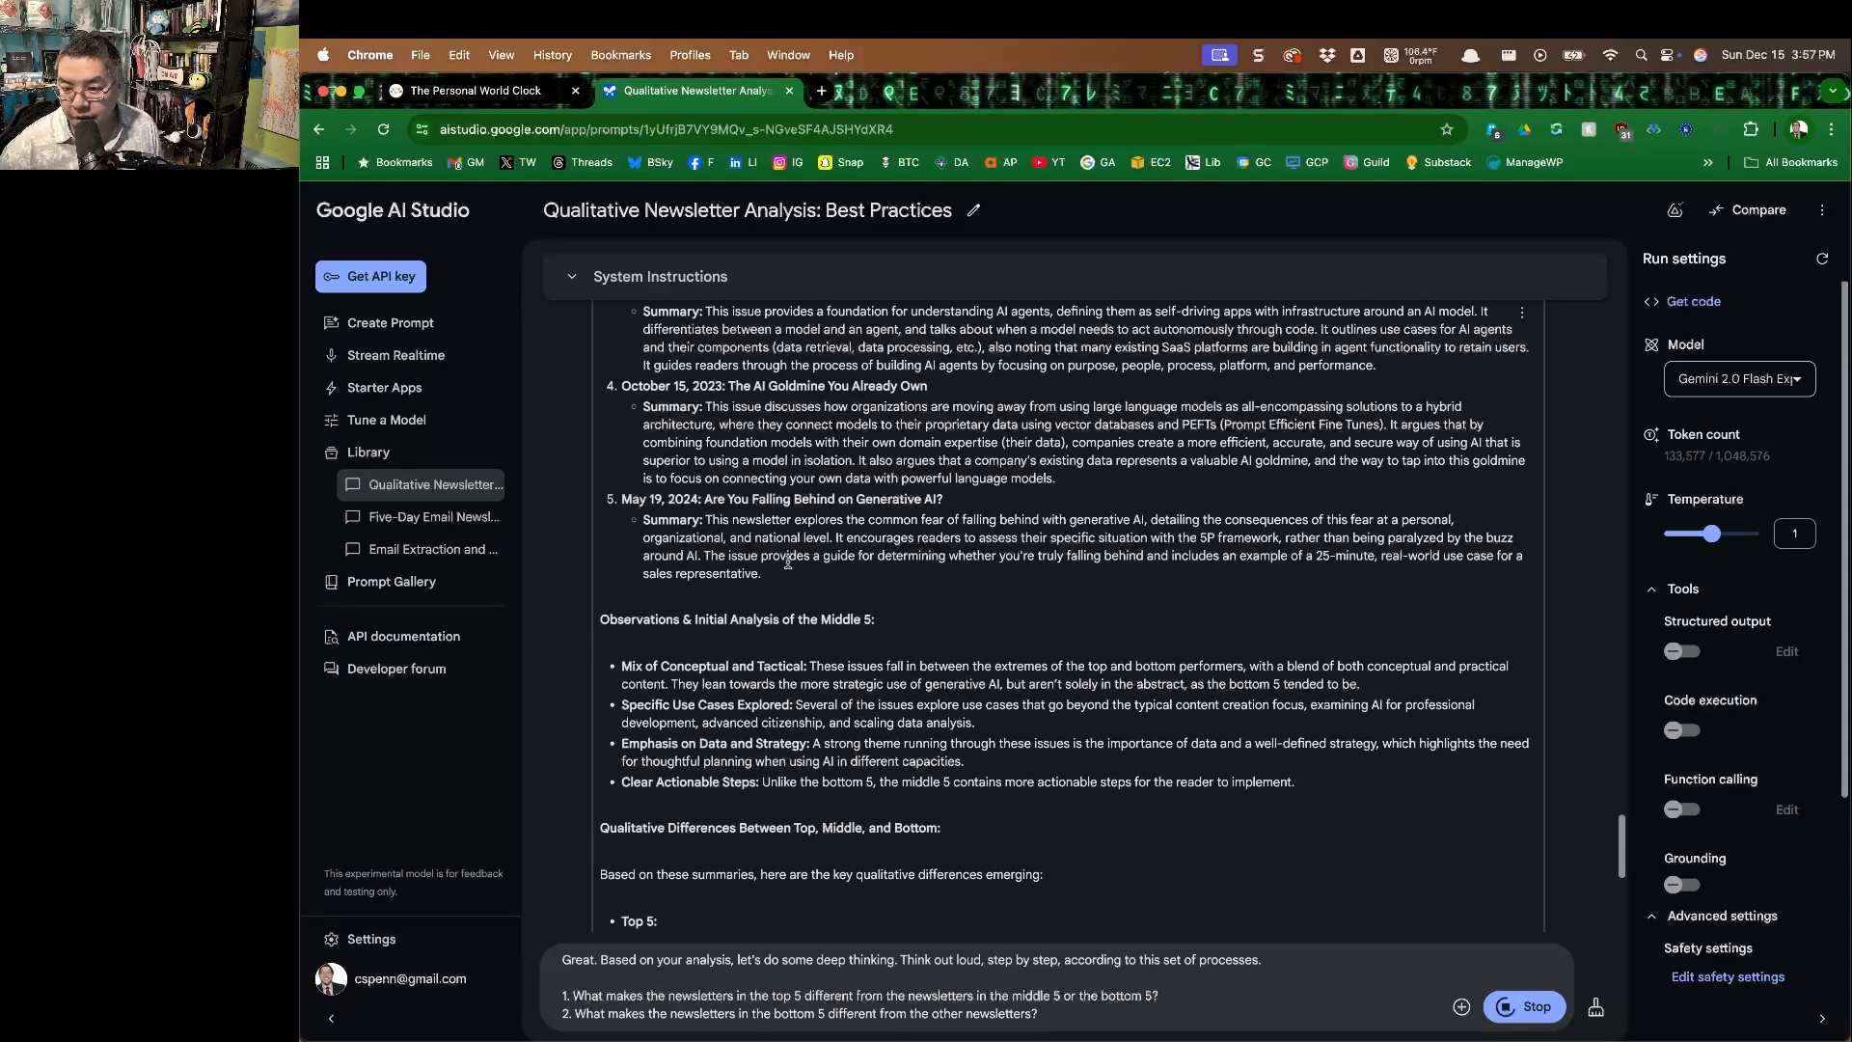
pyautogui.scroll(-6, 782, 590)
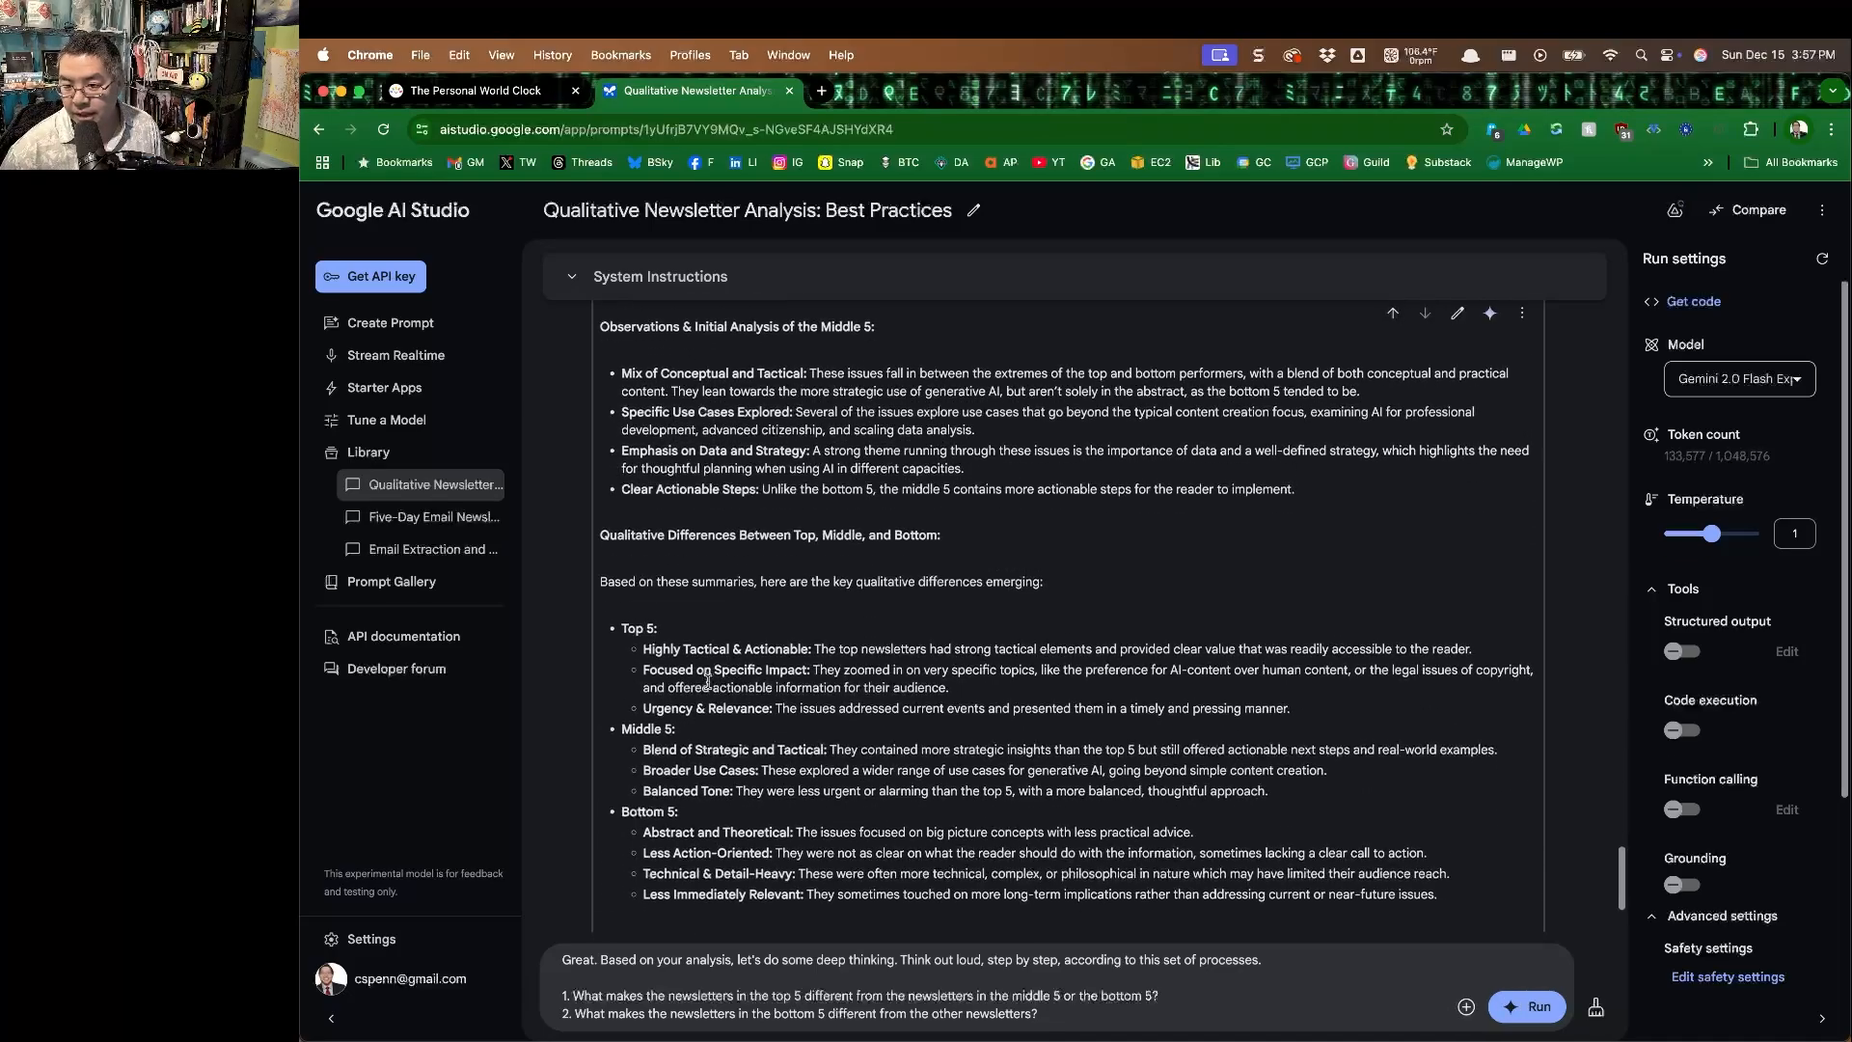
pyautogui.scroll(-2, 691, 666)
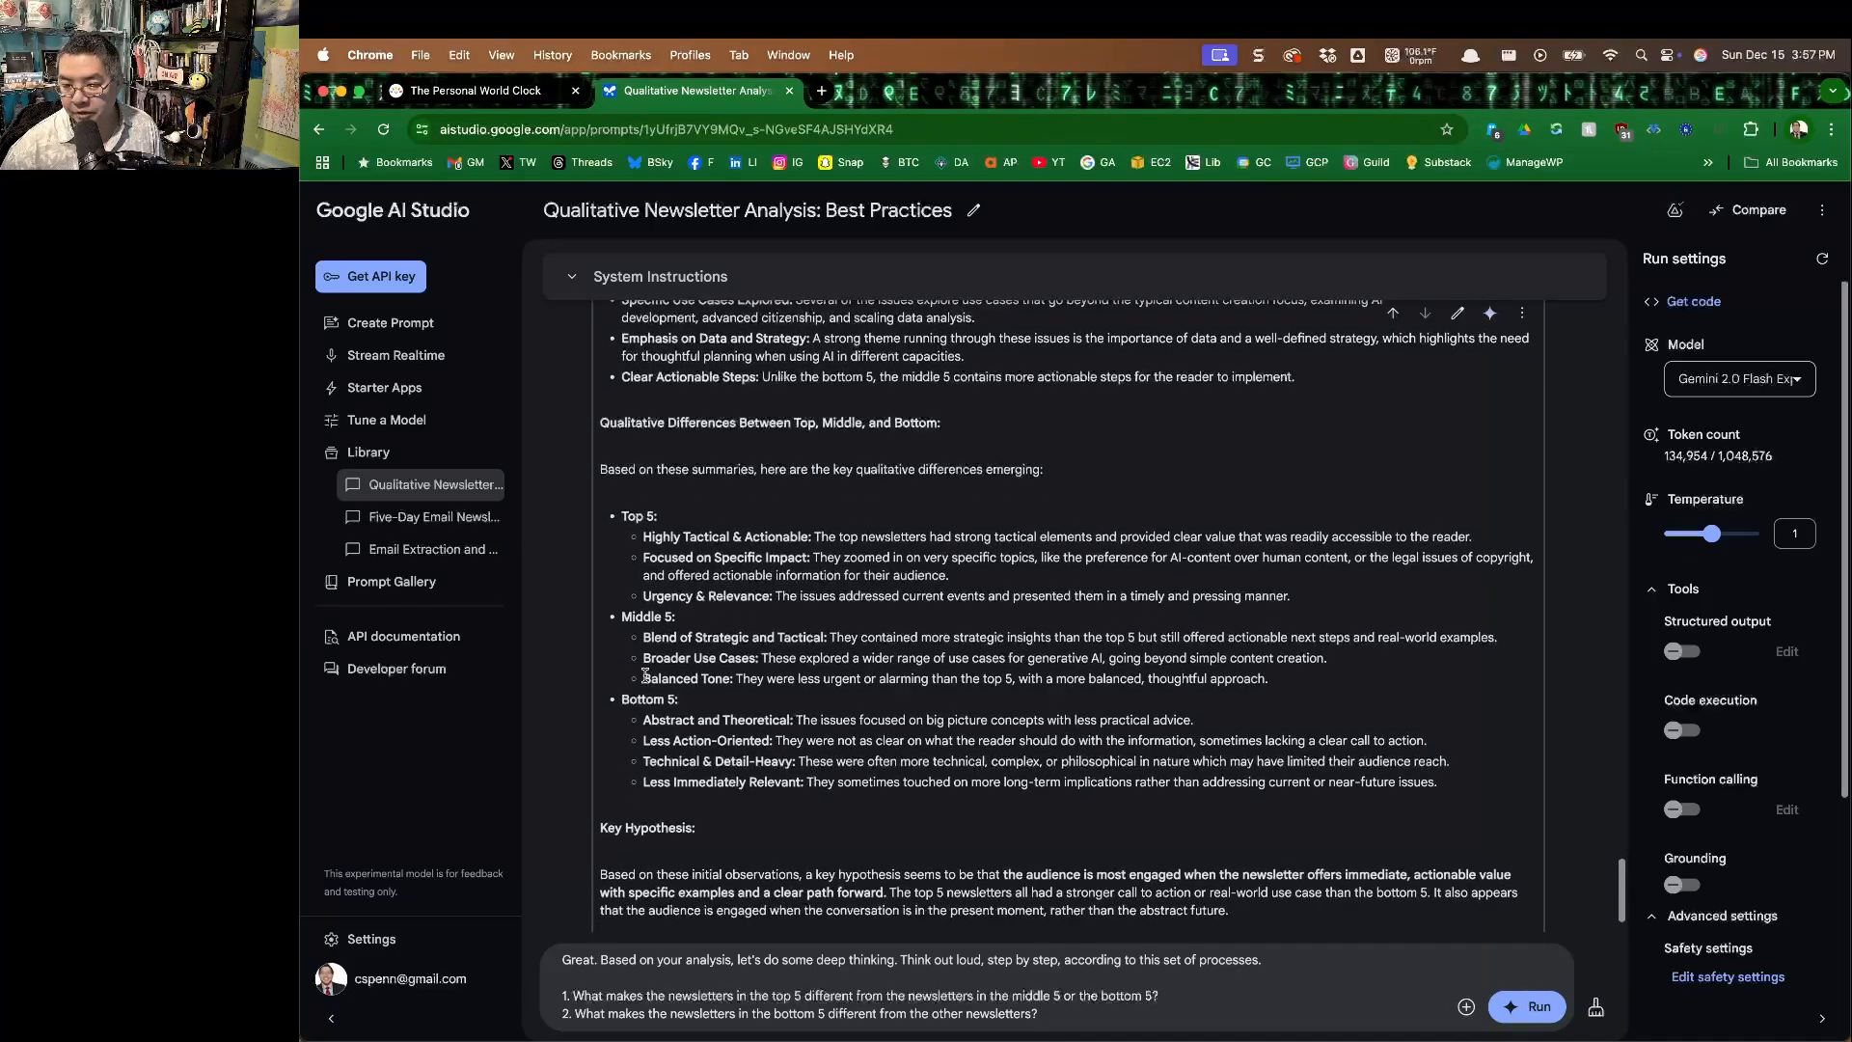
pyautogui.scroll(-1, 682, 659)
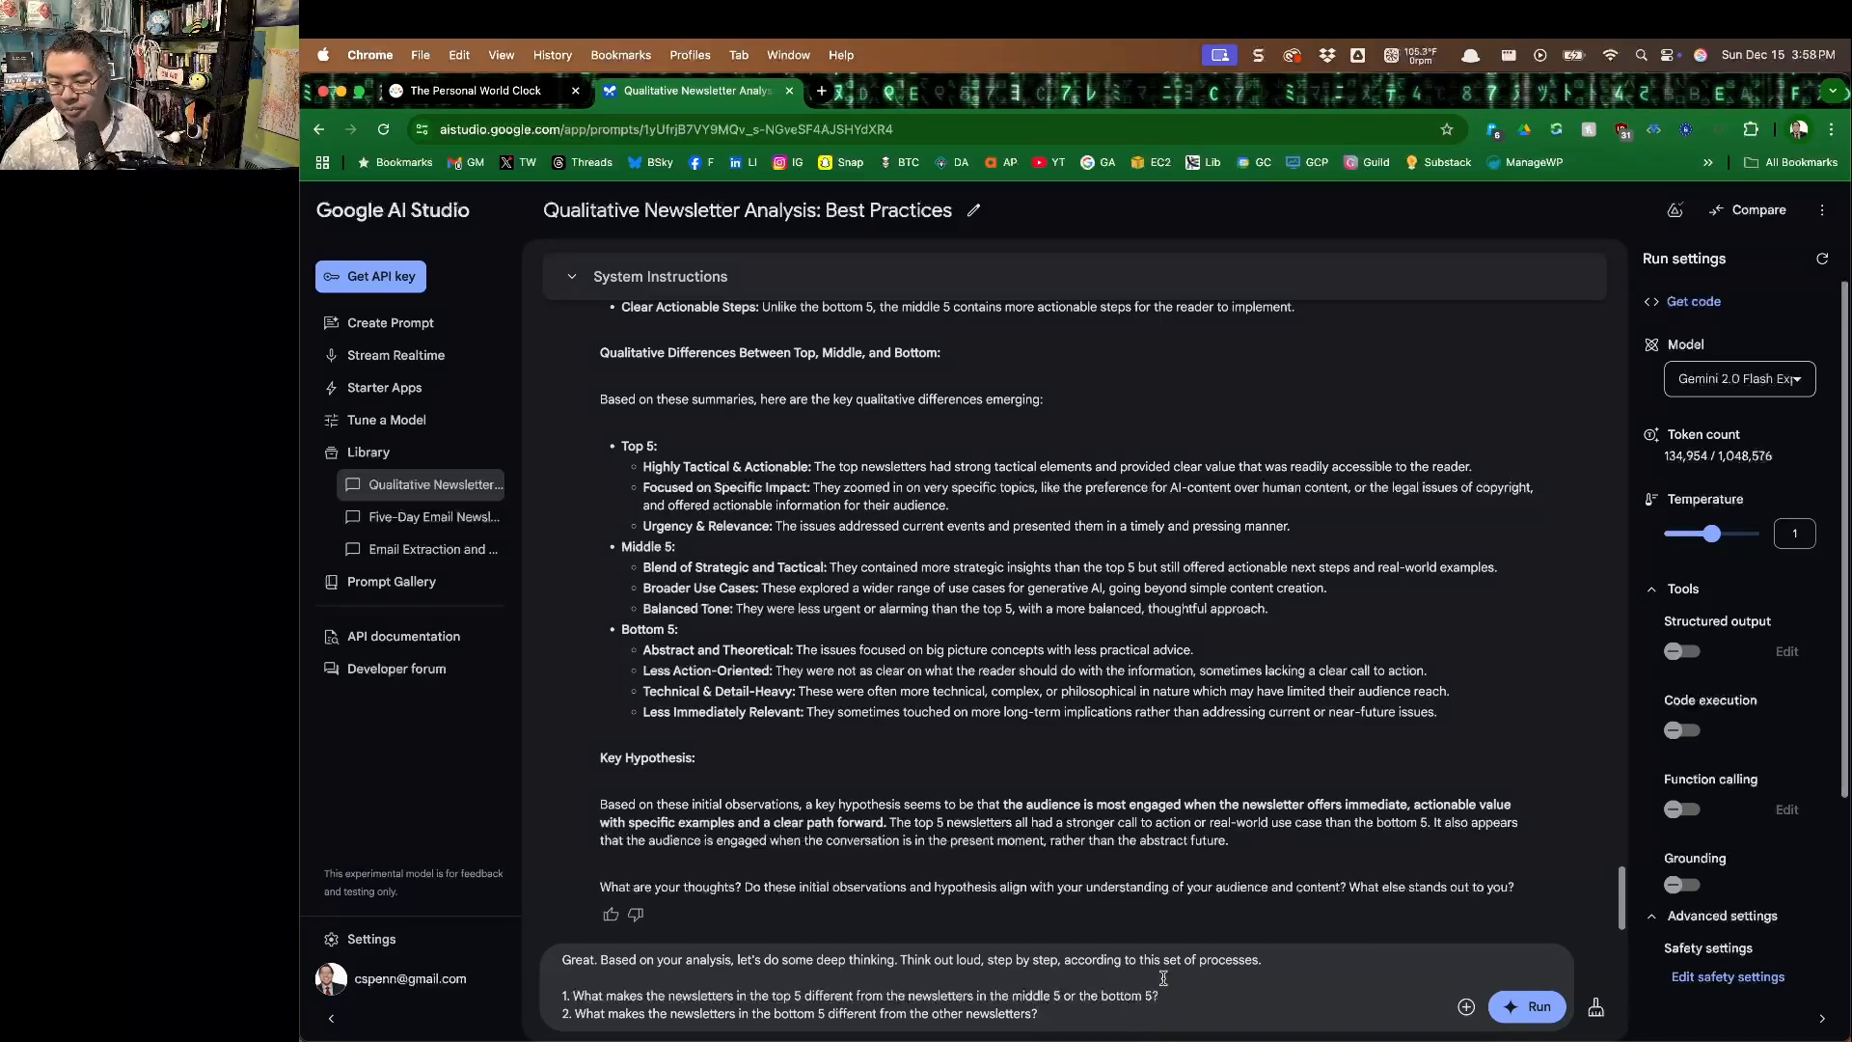
# Close with "Reflect on the data you've read, and think this through deeply, especially from the perspective of a business audience" and run the prompt.
pyautogui.press('Return')
pyautogui.press('Return')
pyautogui.write('Reflect on the data you')
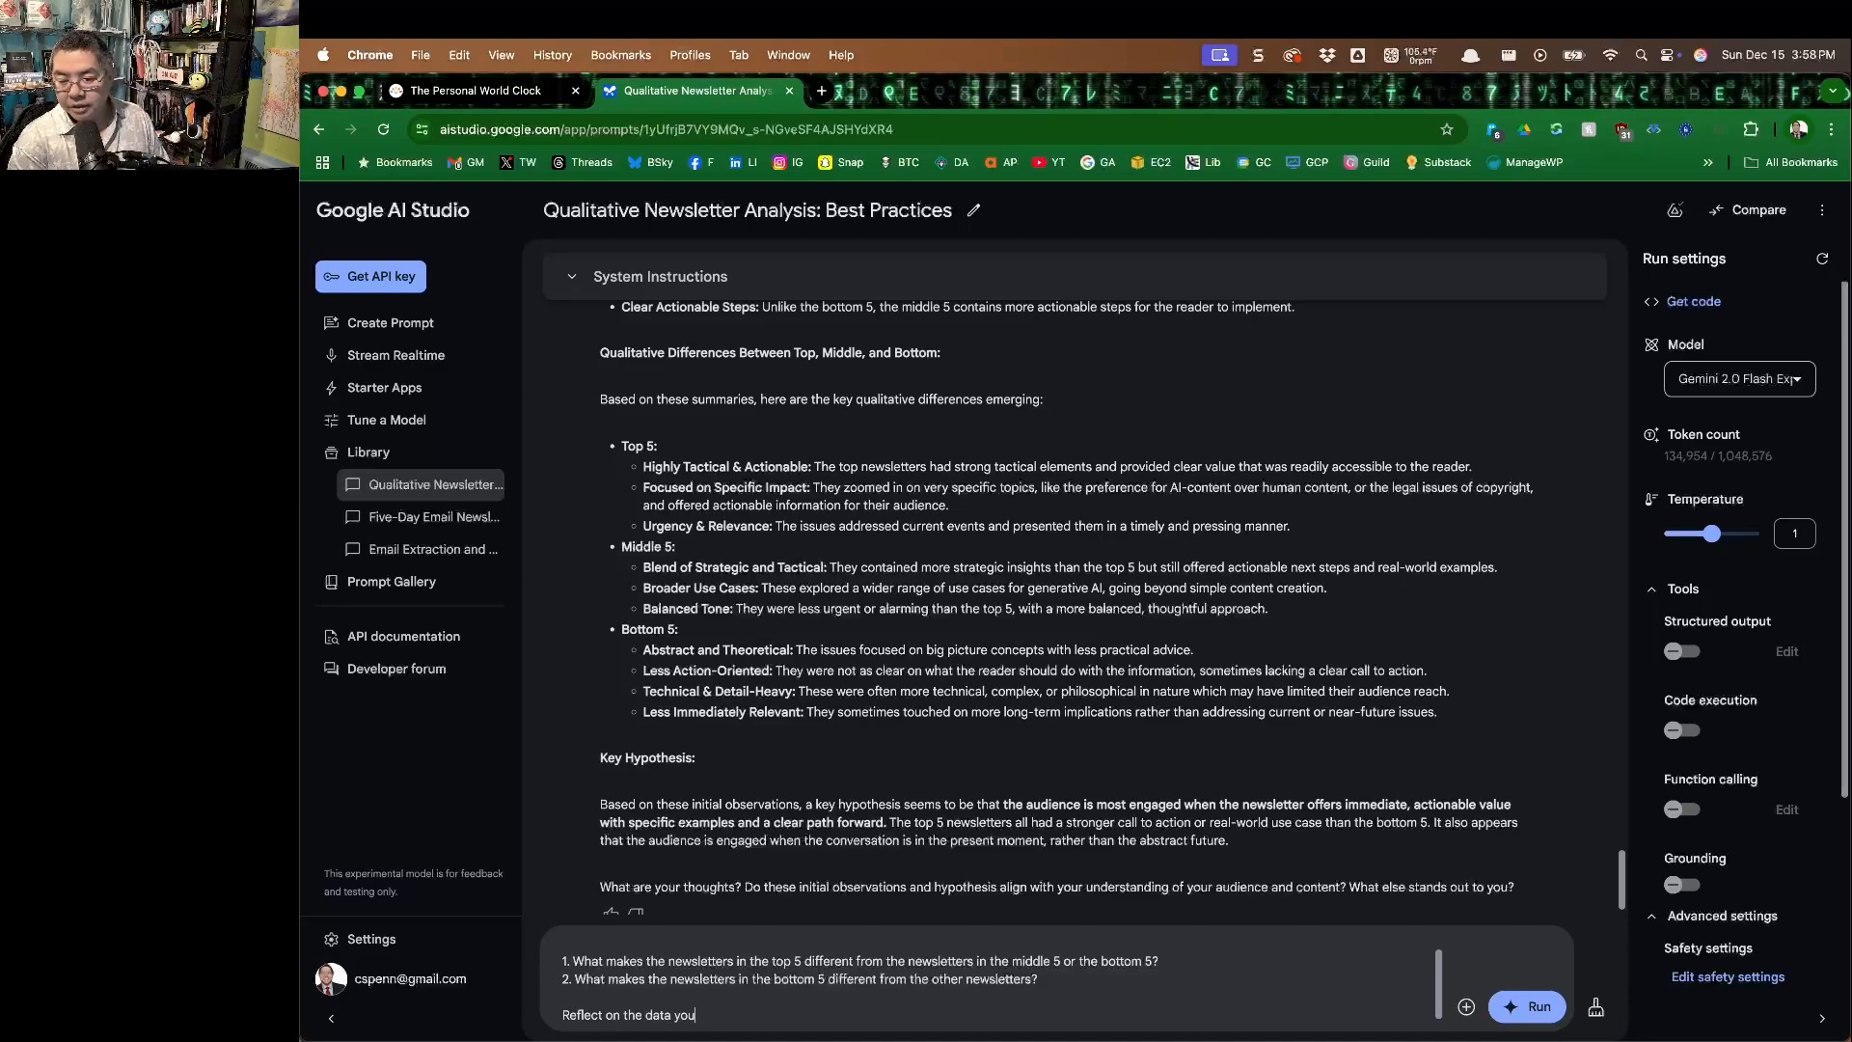
pyautogui.write('think this through d')
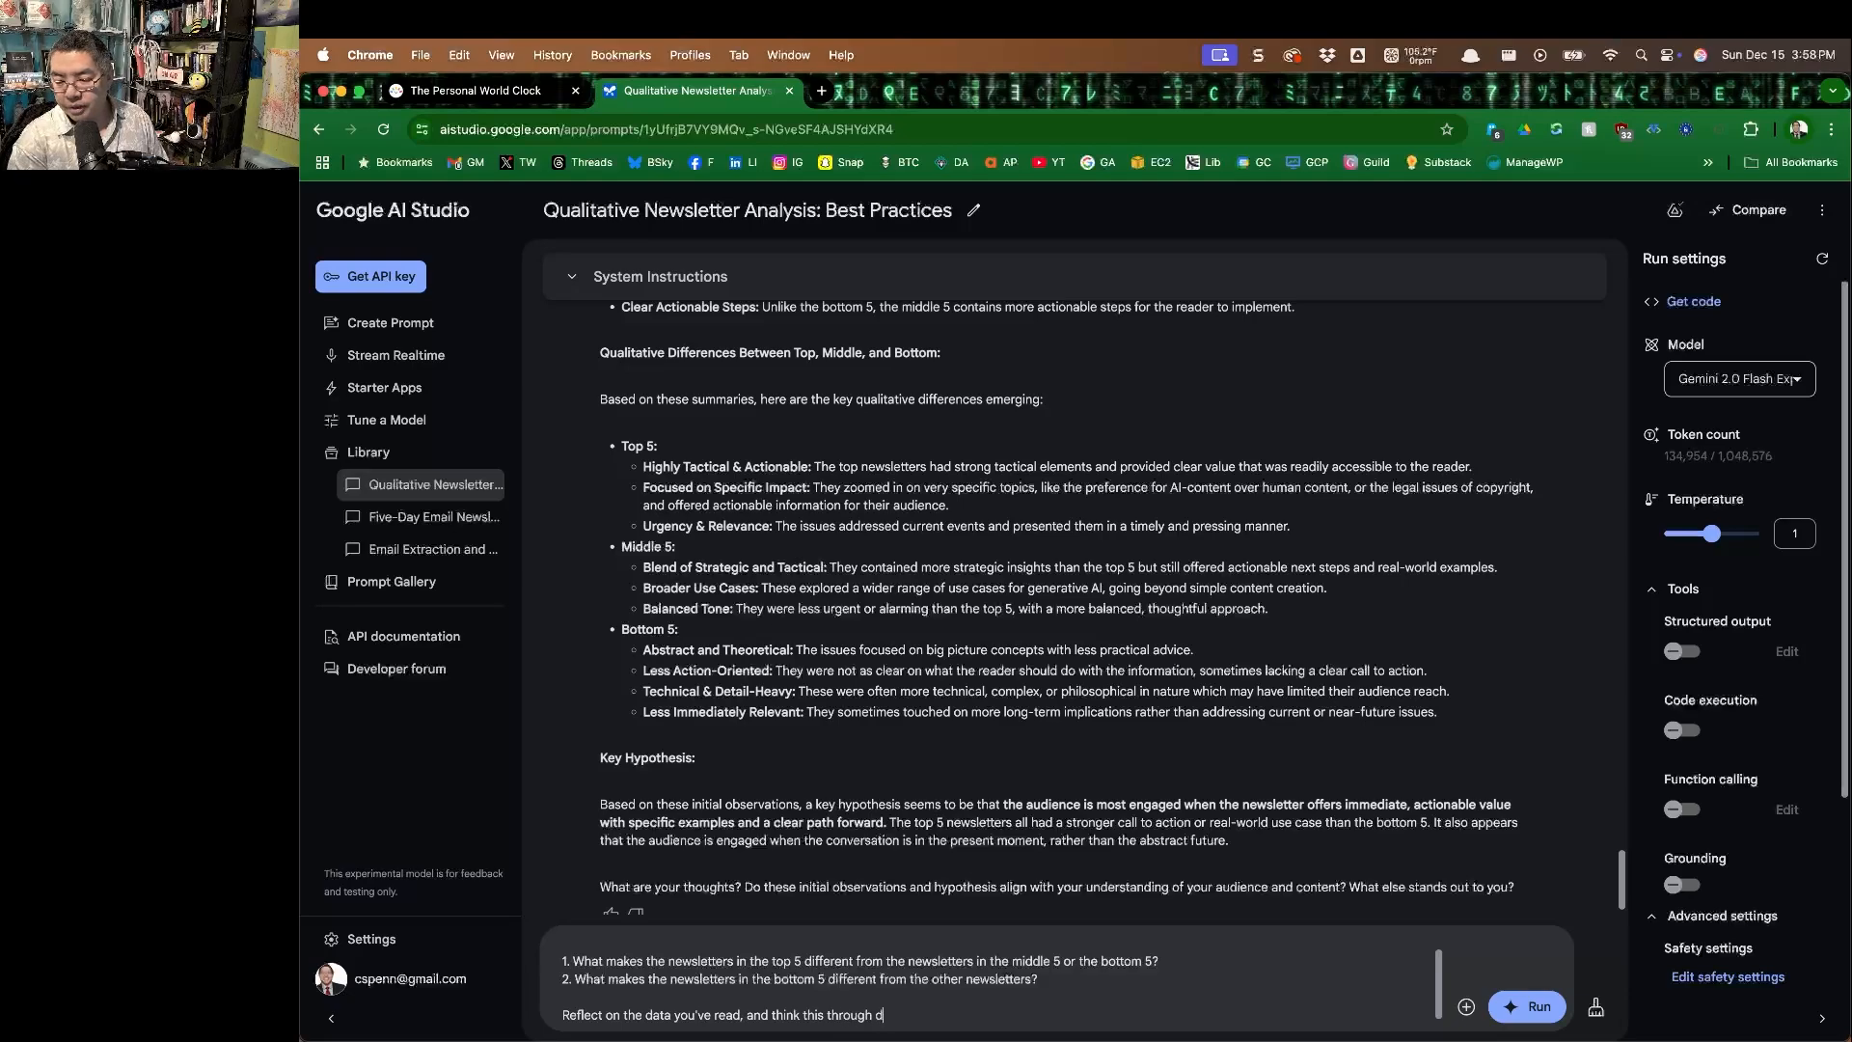
pyautogui.write('rom the perspective o')
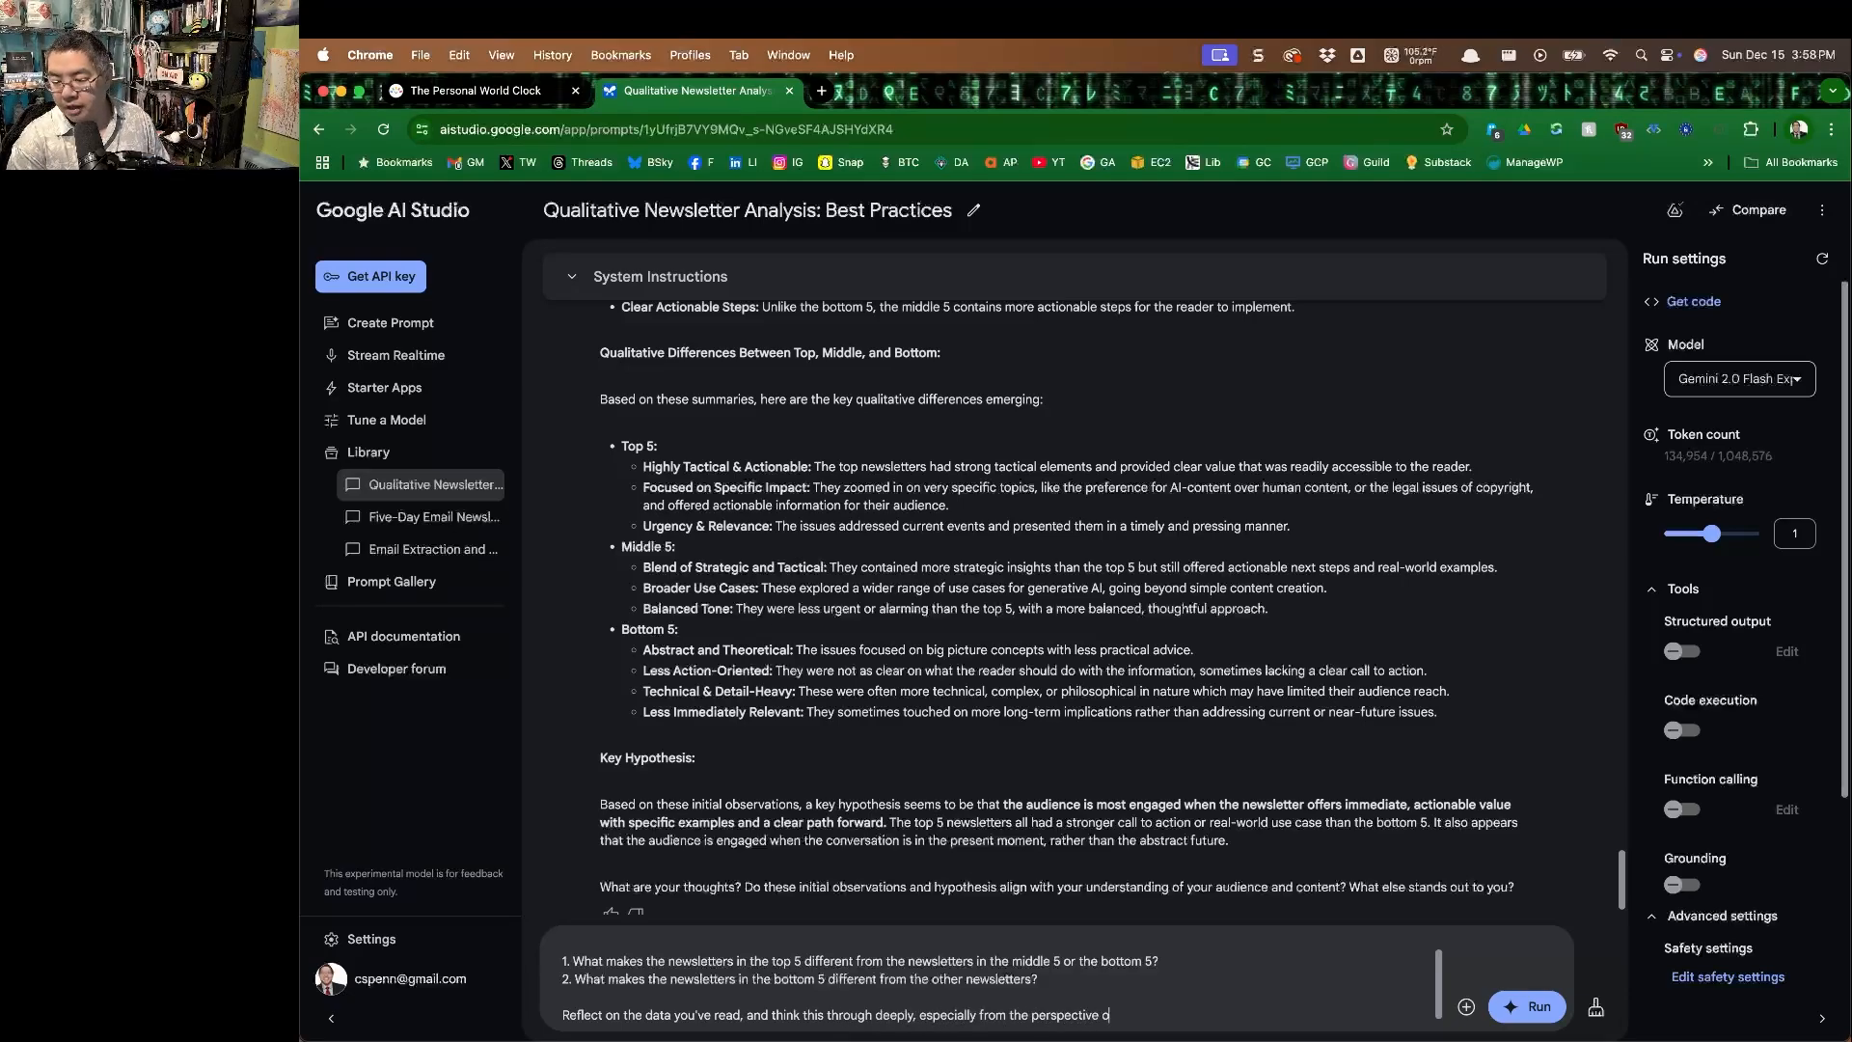
pyautogui.write('f a business audience')
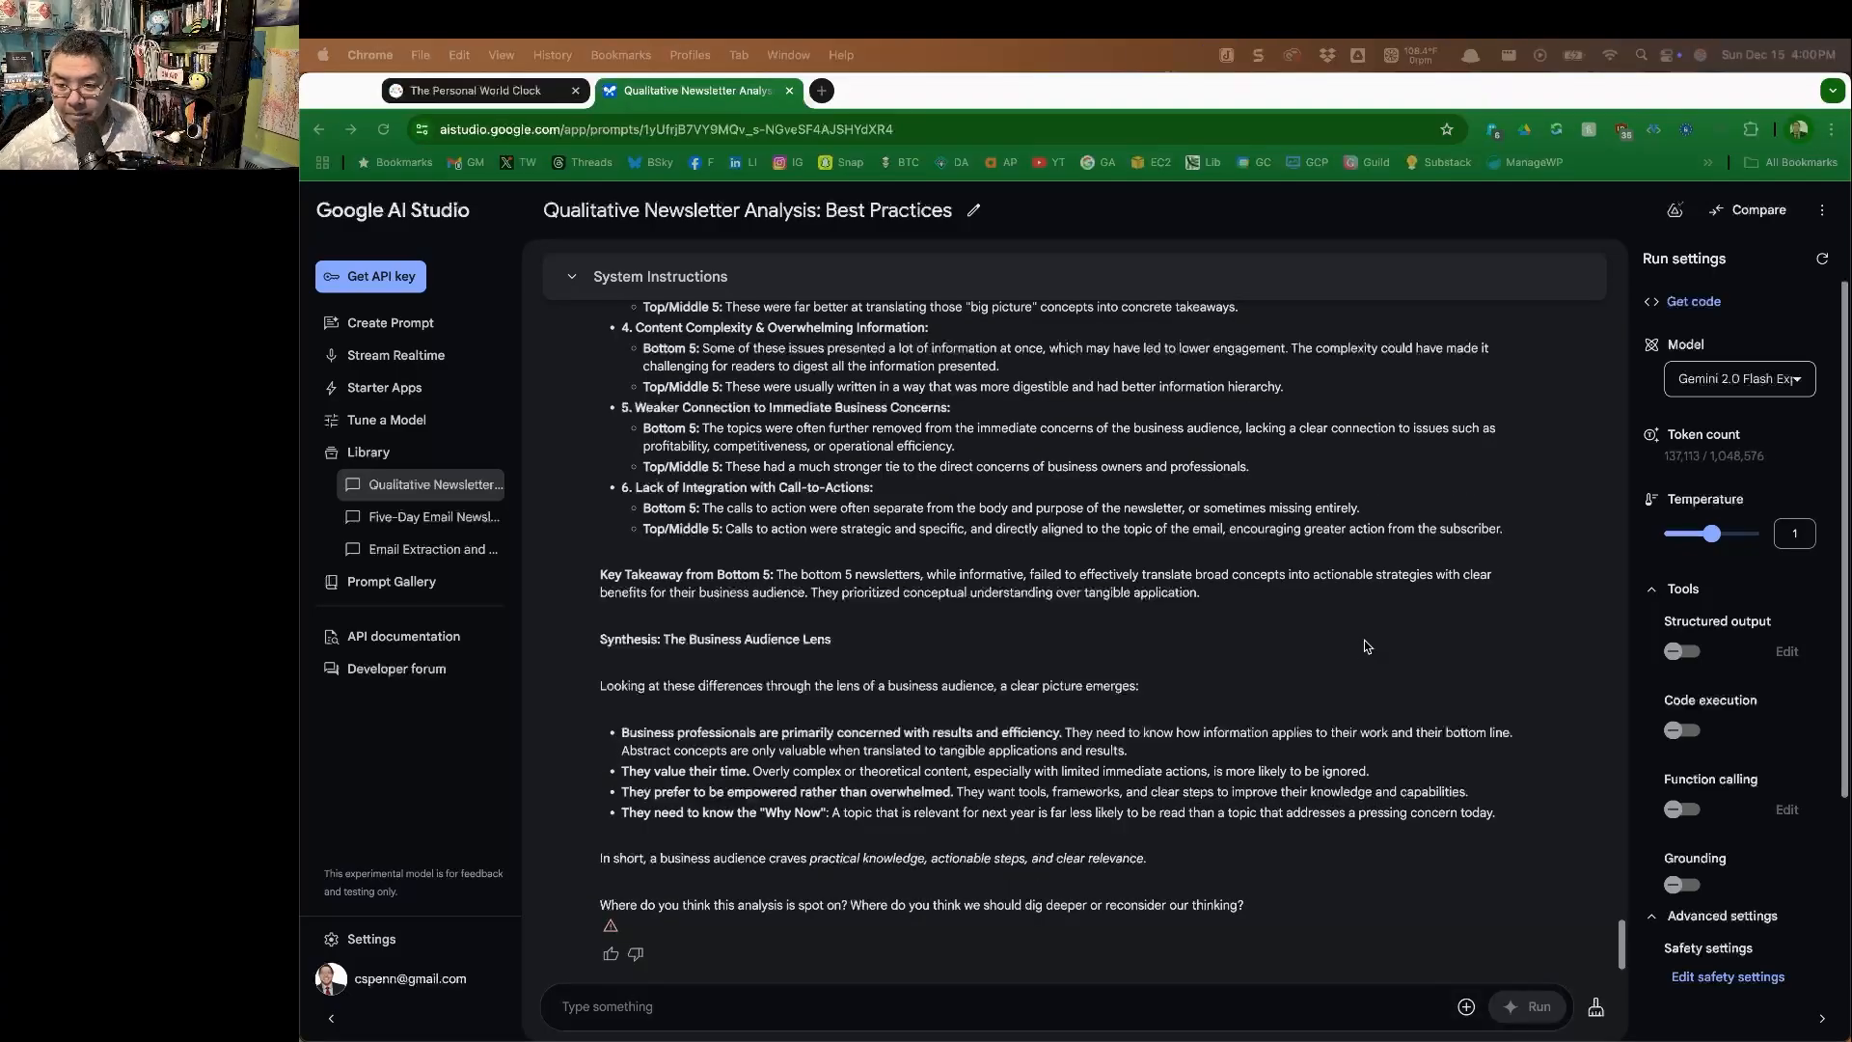
# Read the response's analysis of what makes the top 5 and bottom 5 newsletters different, through to the business audience synthesis.
pyautogui.scroll(20, 1367, 646)
pyautogui.scroll(-5, 1045, 734)
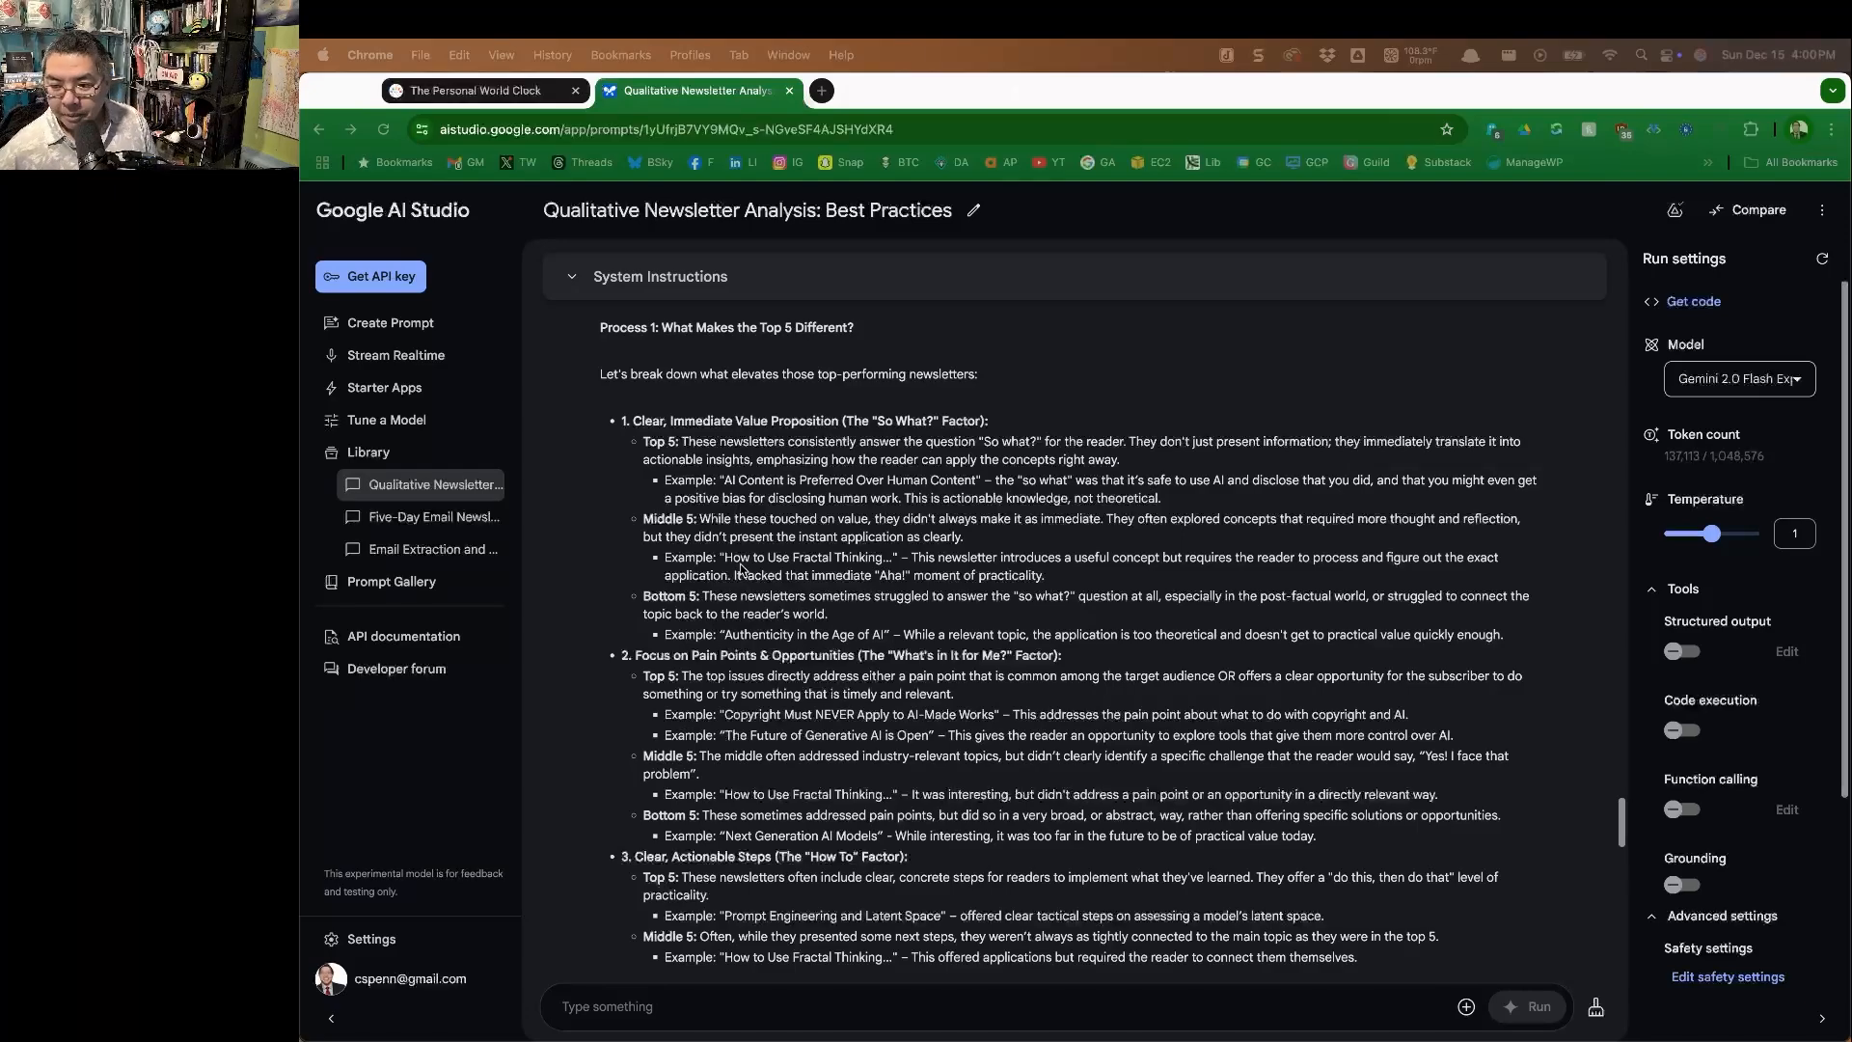
pyautogui.scroll(-3, 636, 707)
pyautogui.scroll(-5, 637, 706)
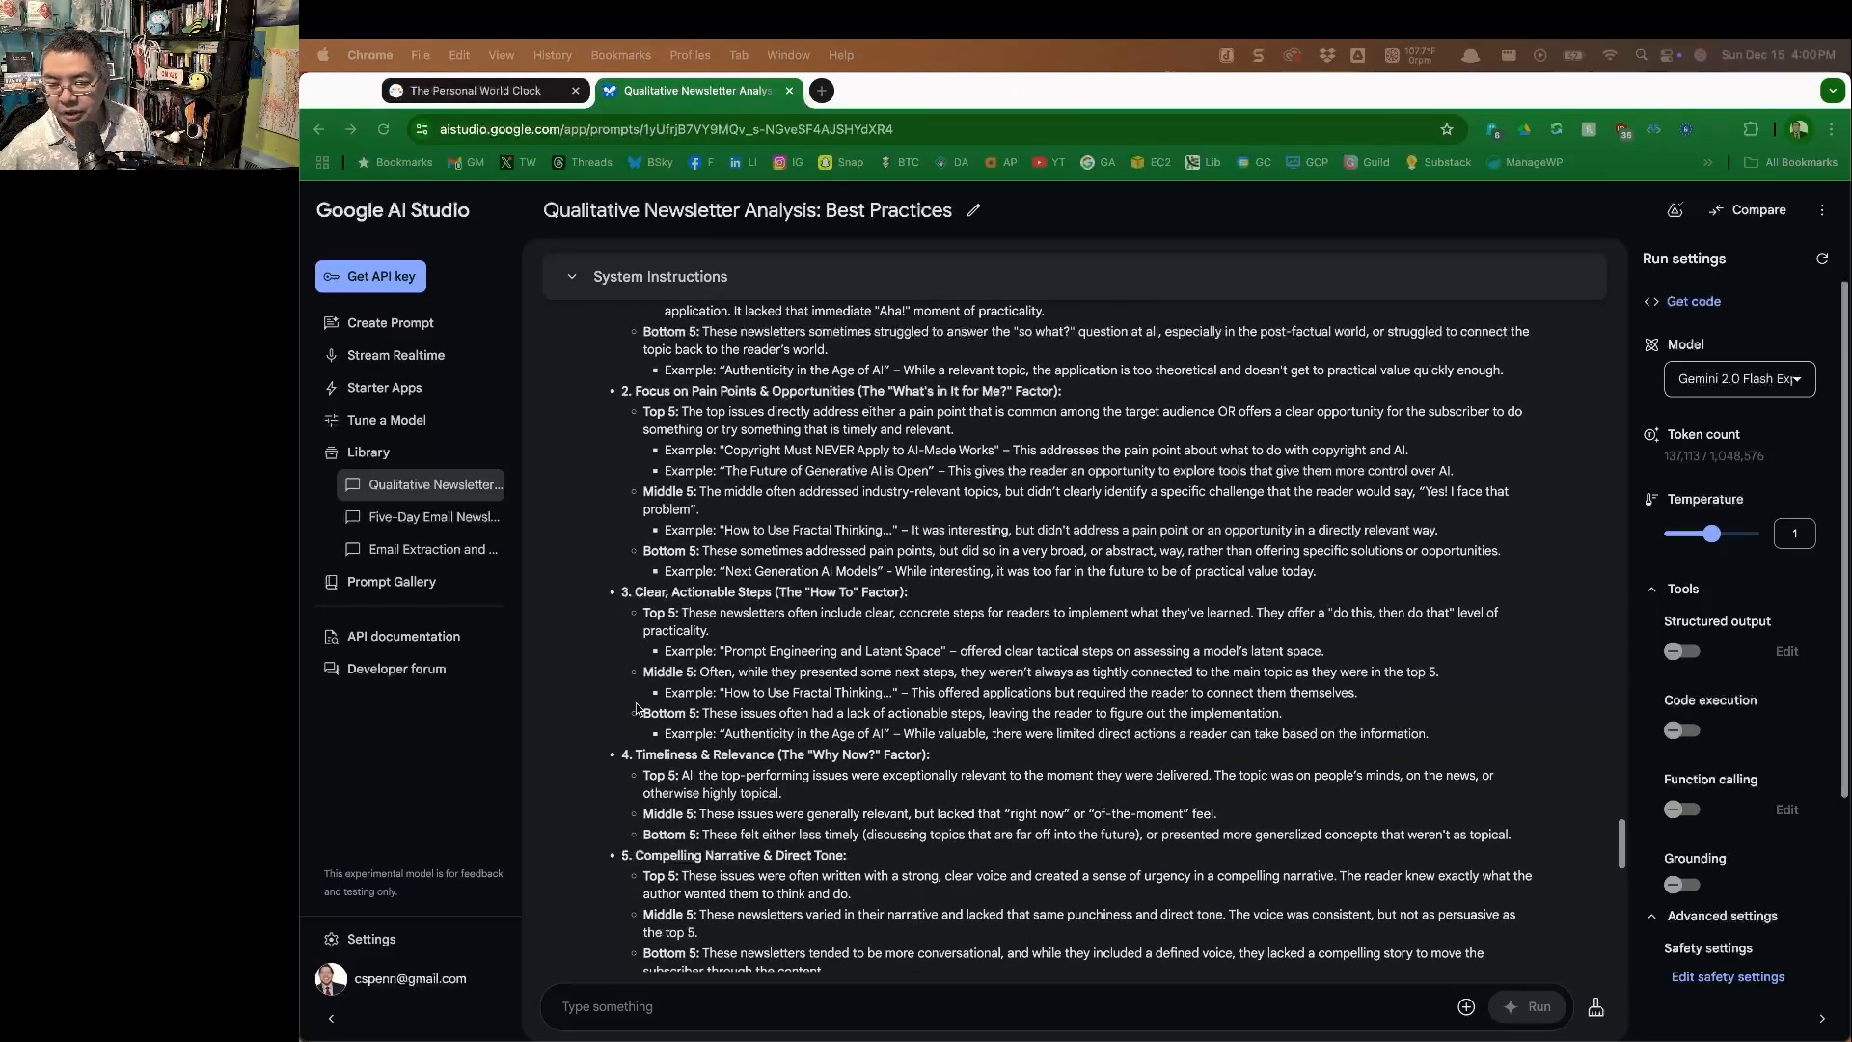
pyautogui.scroll(-2, 639, 760)
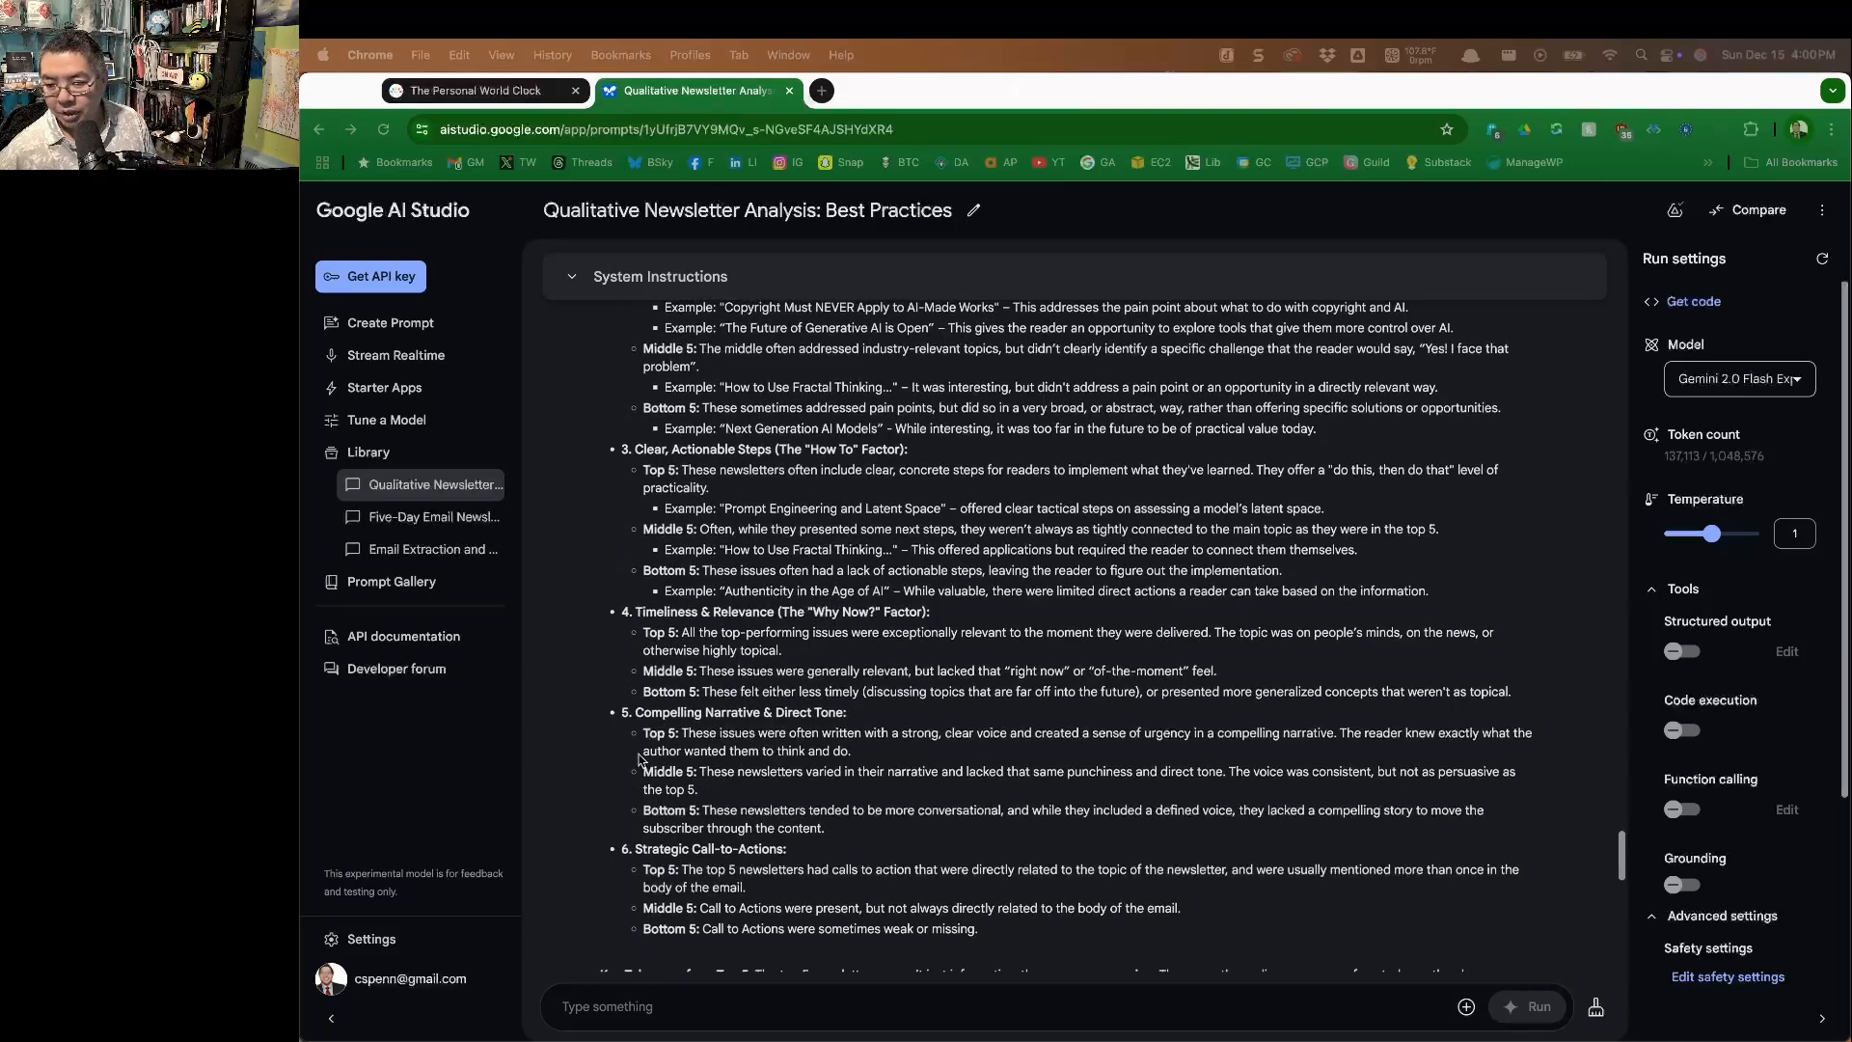
pyautogui.scroll(-8, 655, 739)
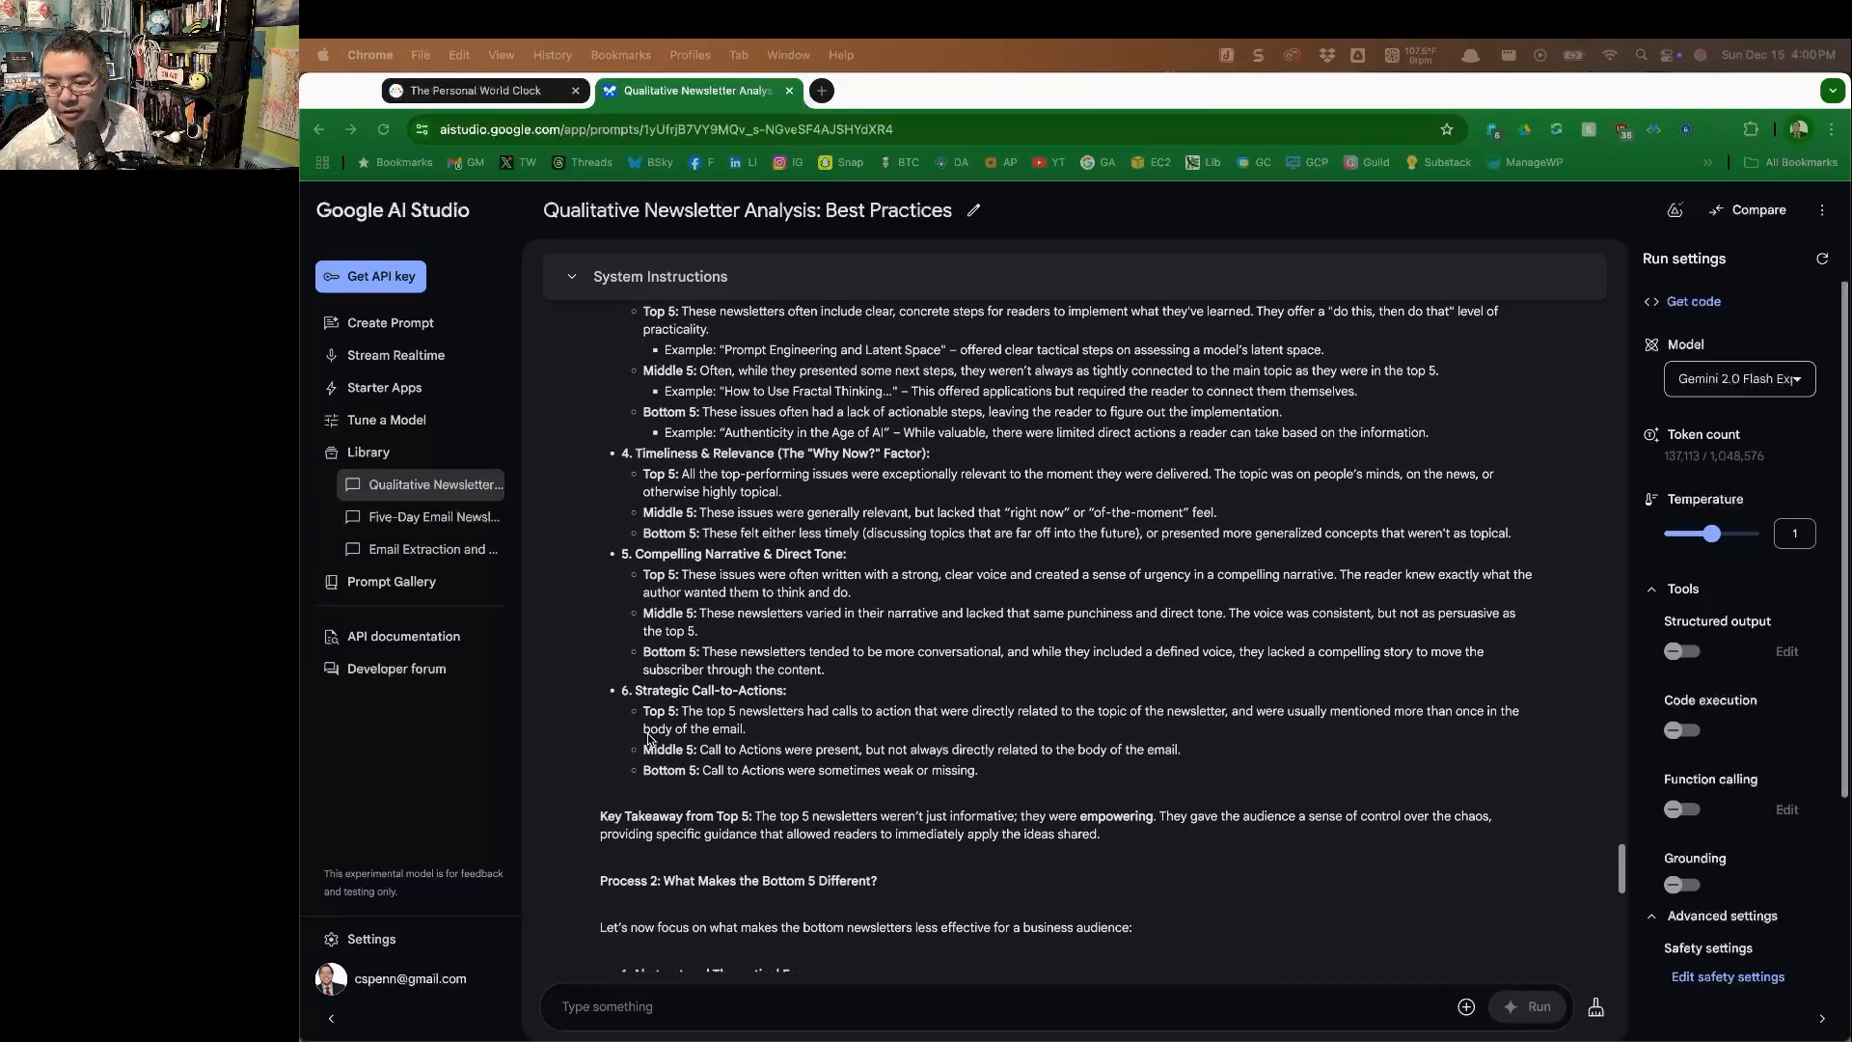
pyautogui.scroll(-4, 650, 740)
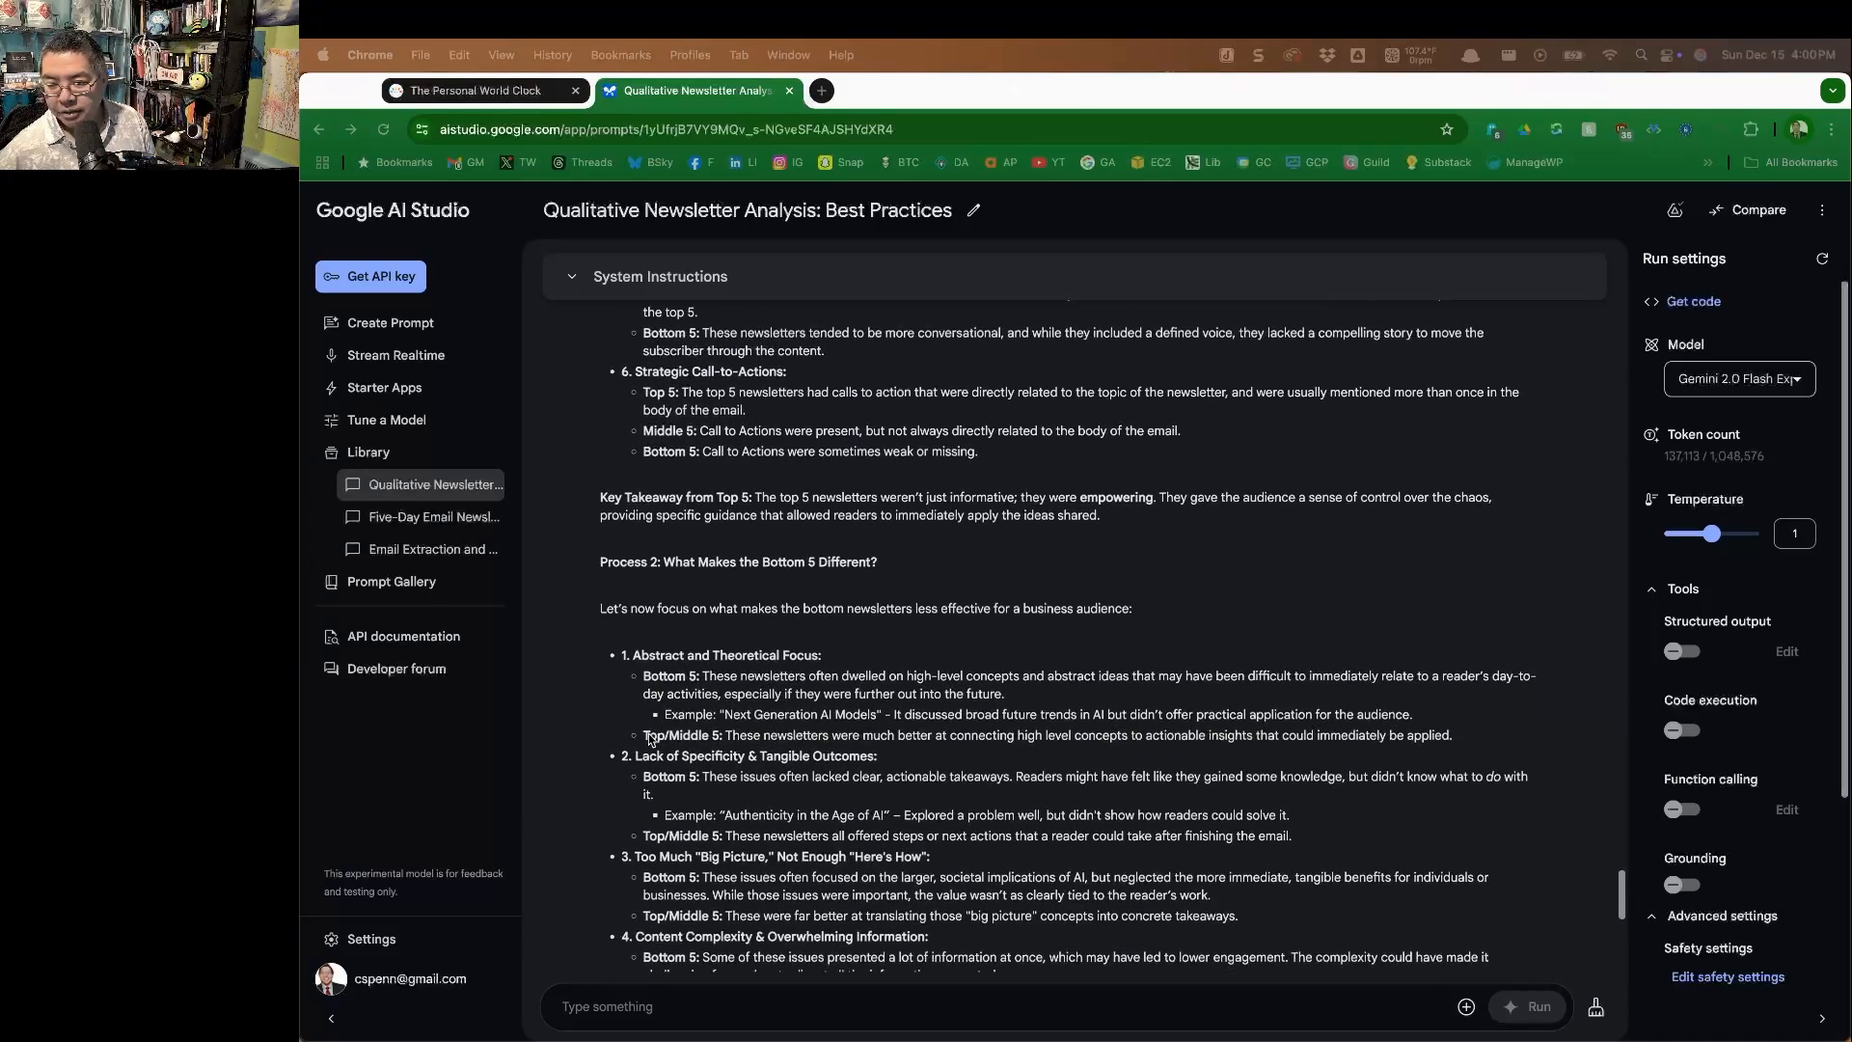
pyautogui.scroll(-2, 652, 712)
pyautogui.scroll(-2, 618, 681)
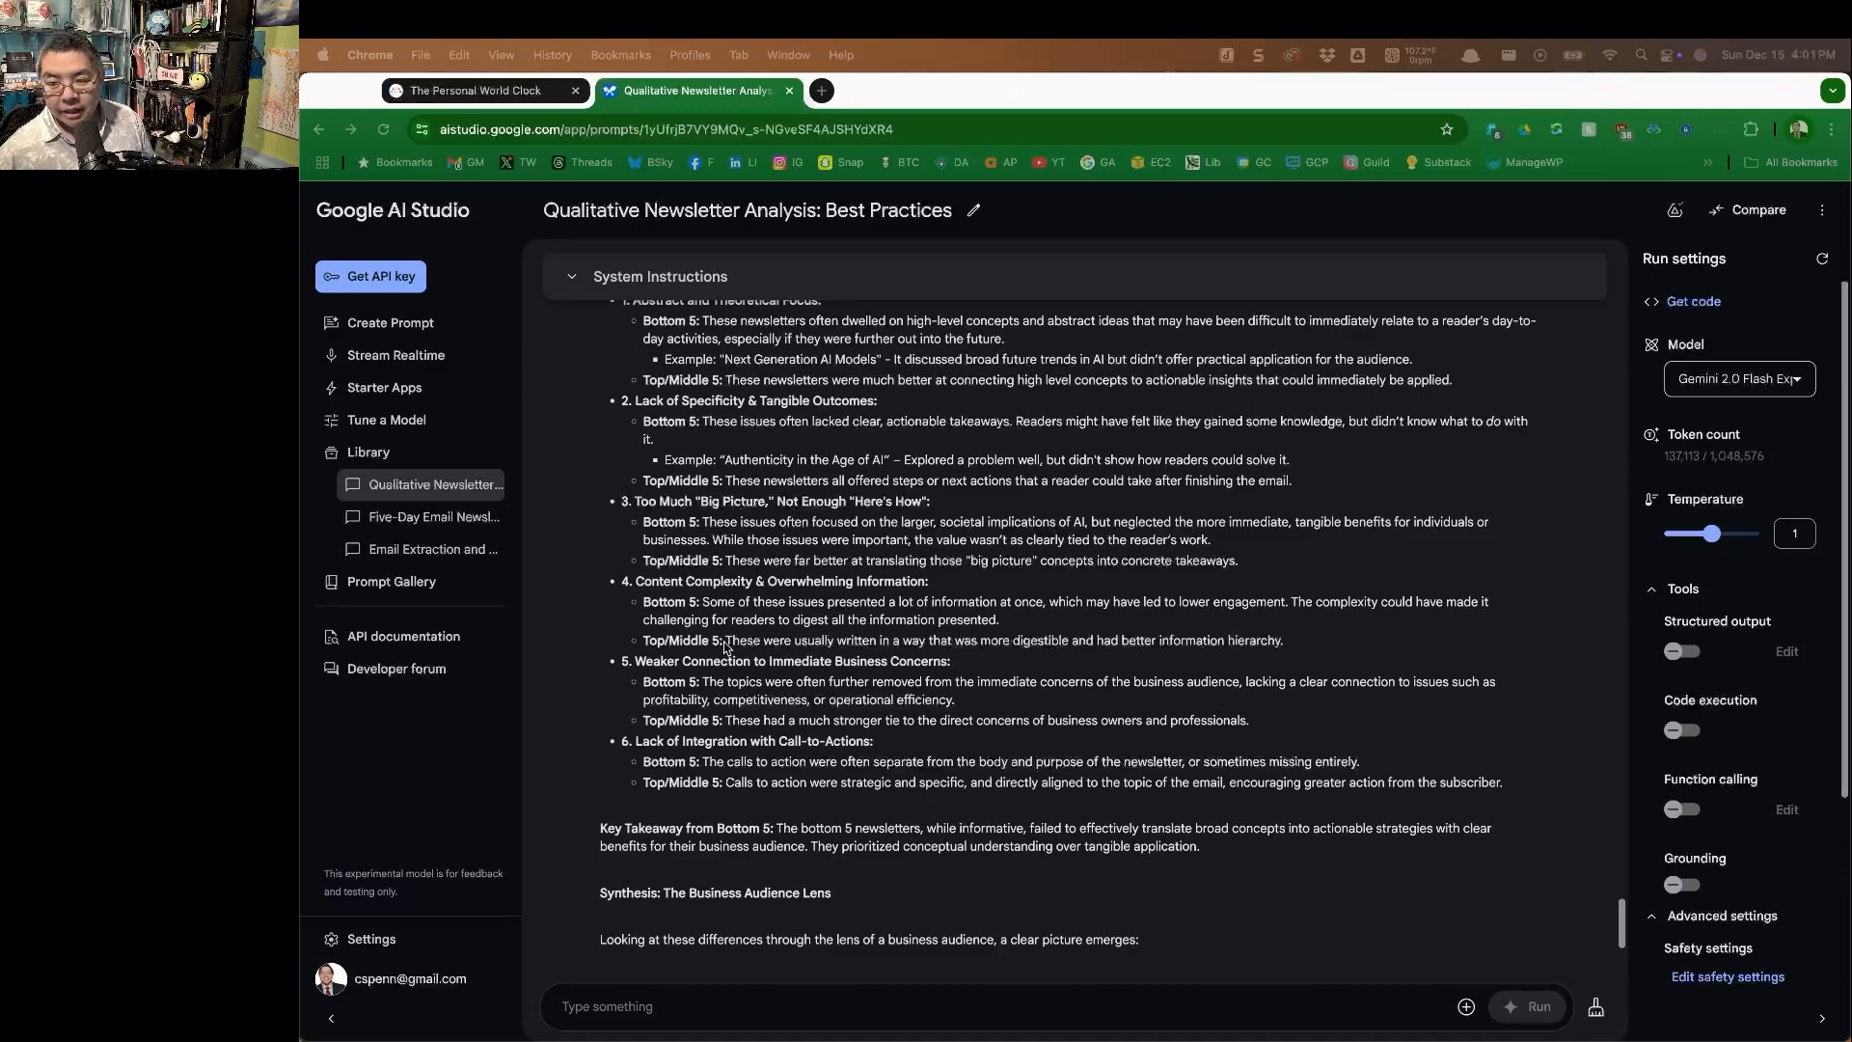
pyautogui.scroll(-1, 719, 616)
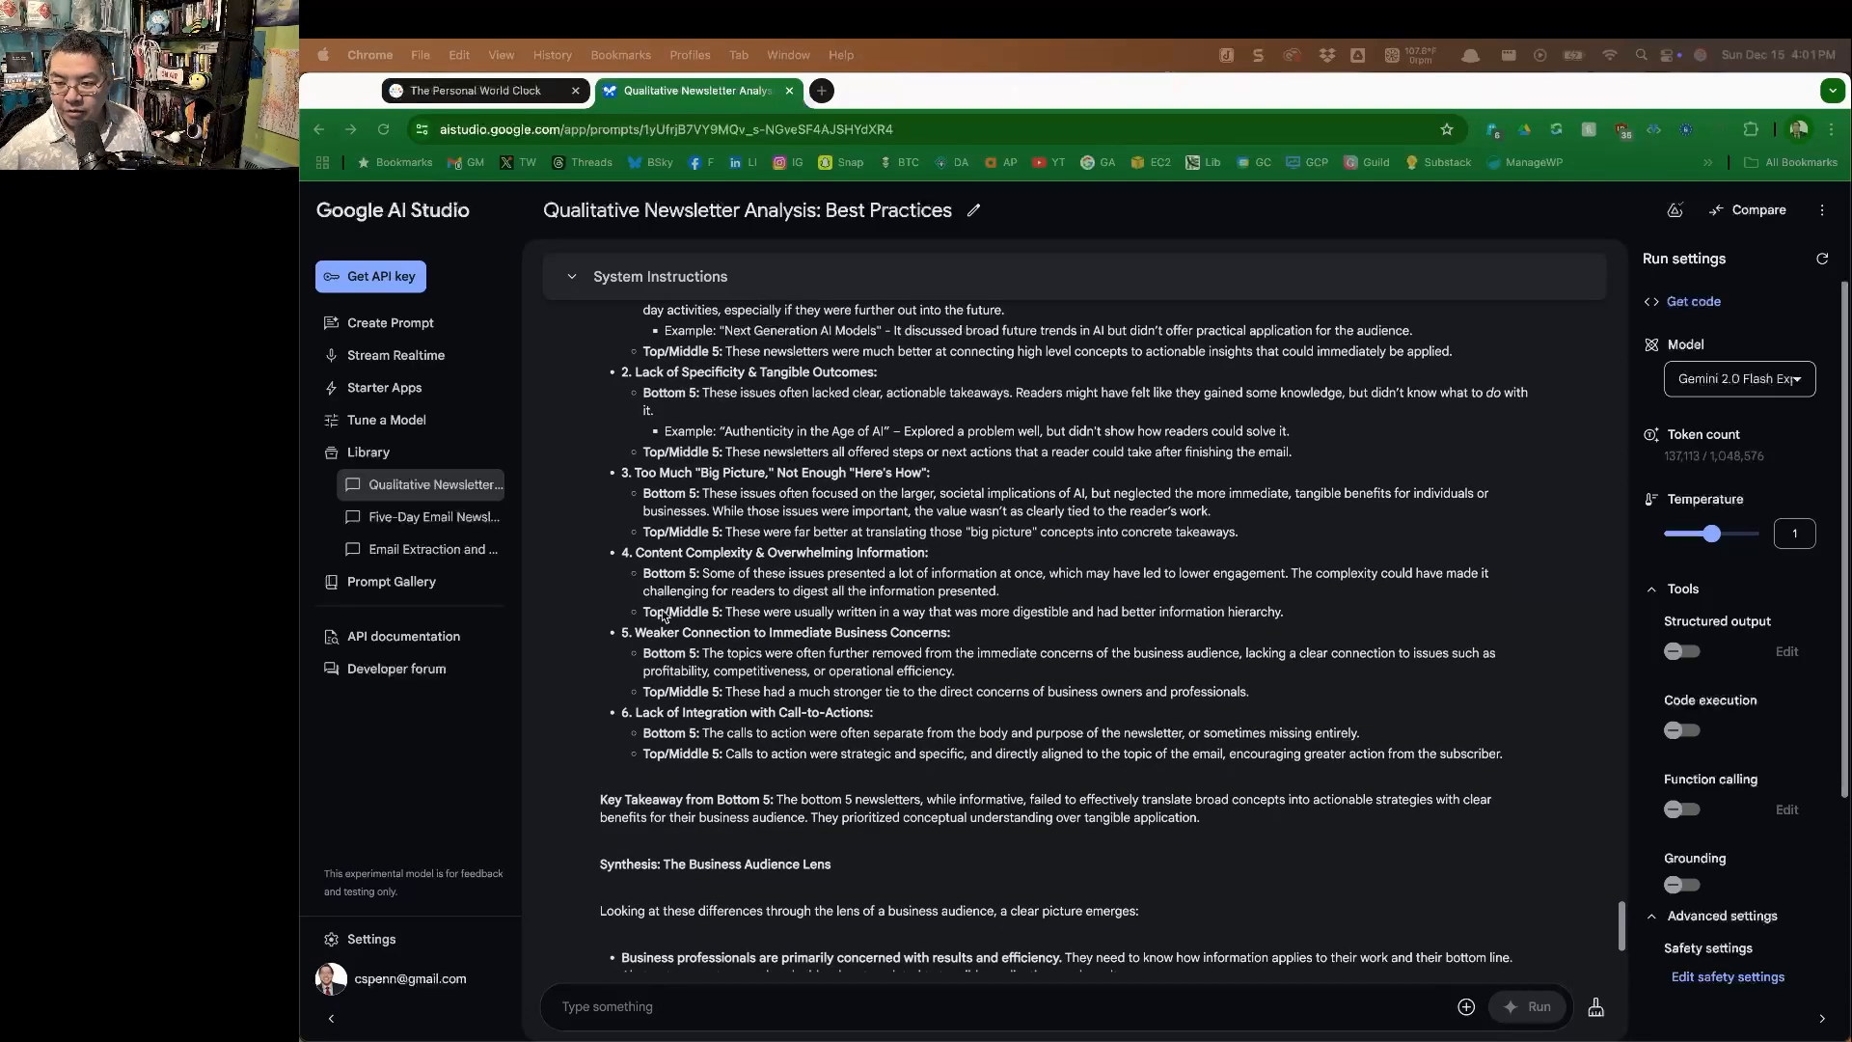
pyautogui.scroll(-3, 664, 616)
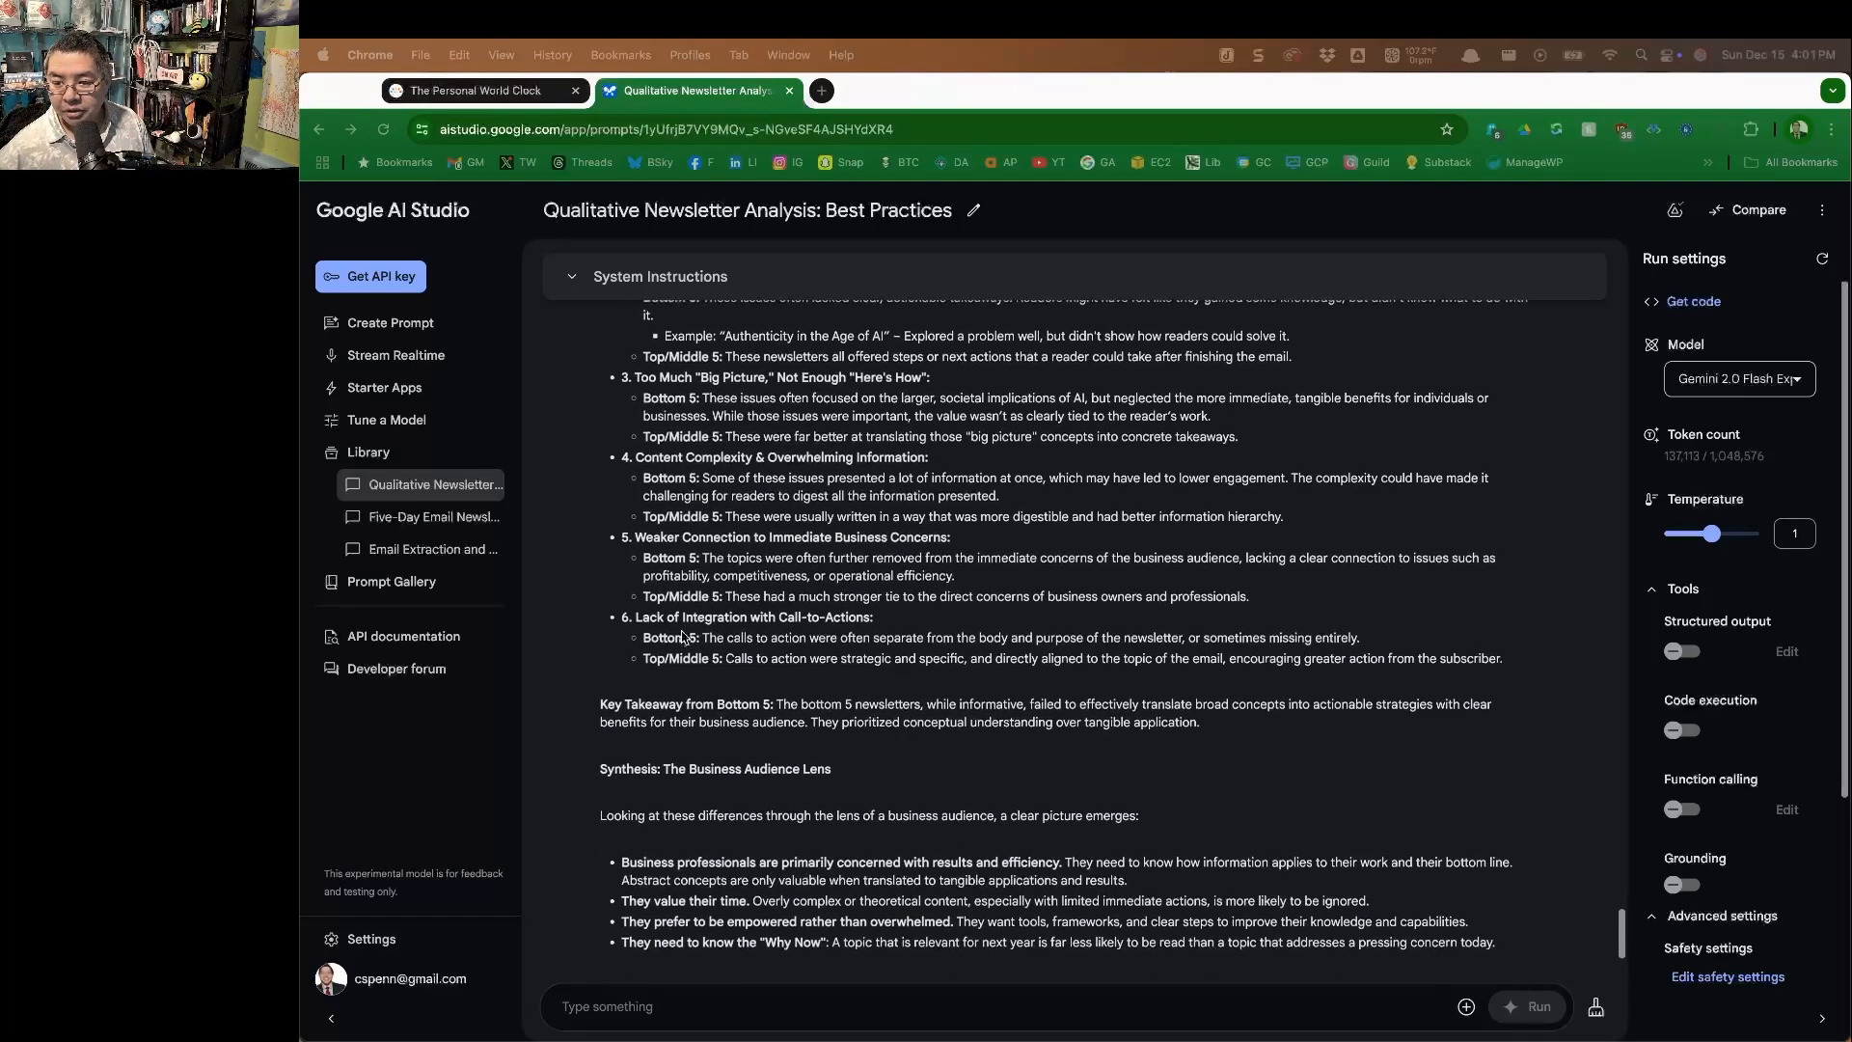
pyautogui.scroll(-4, 683, 637)
pyautogui.scroll(-1, 719, 622)
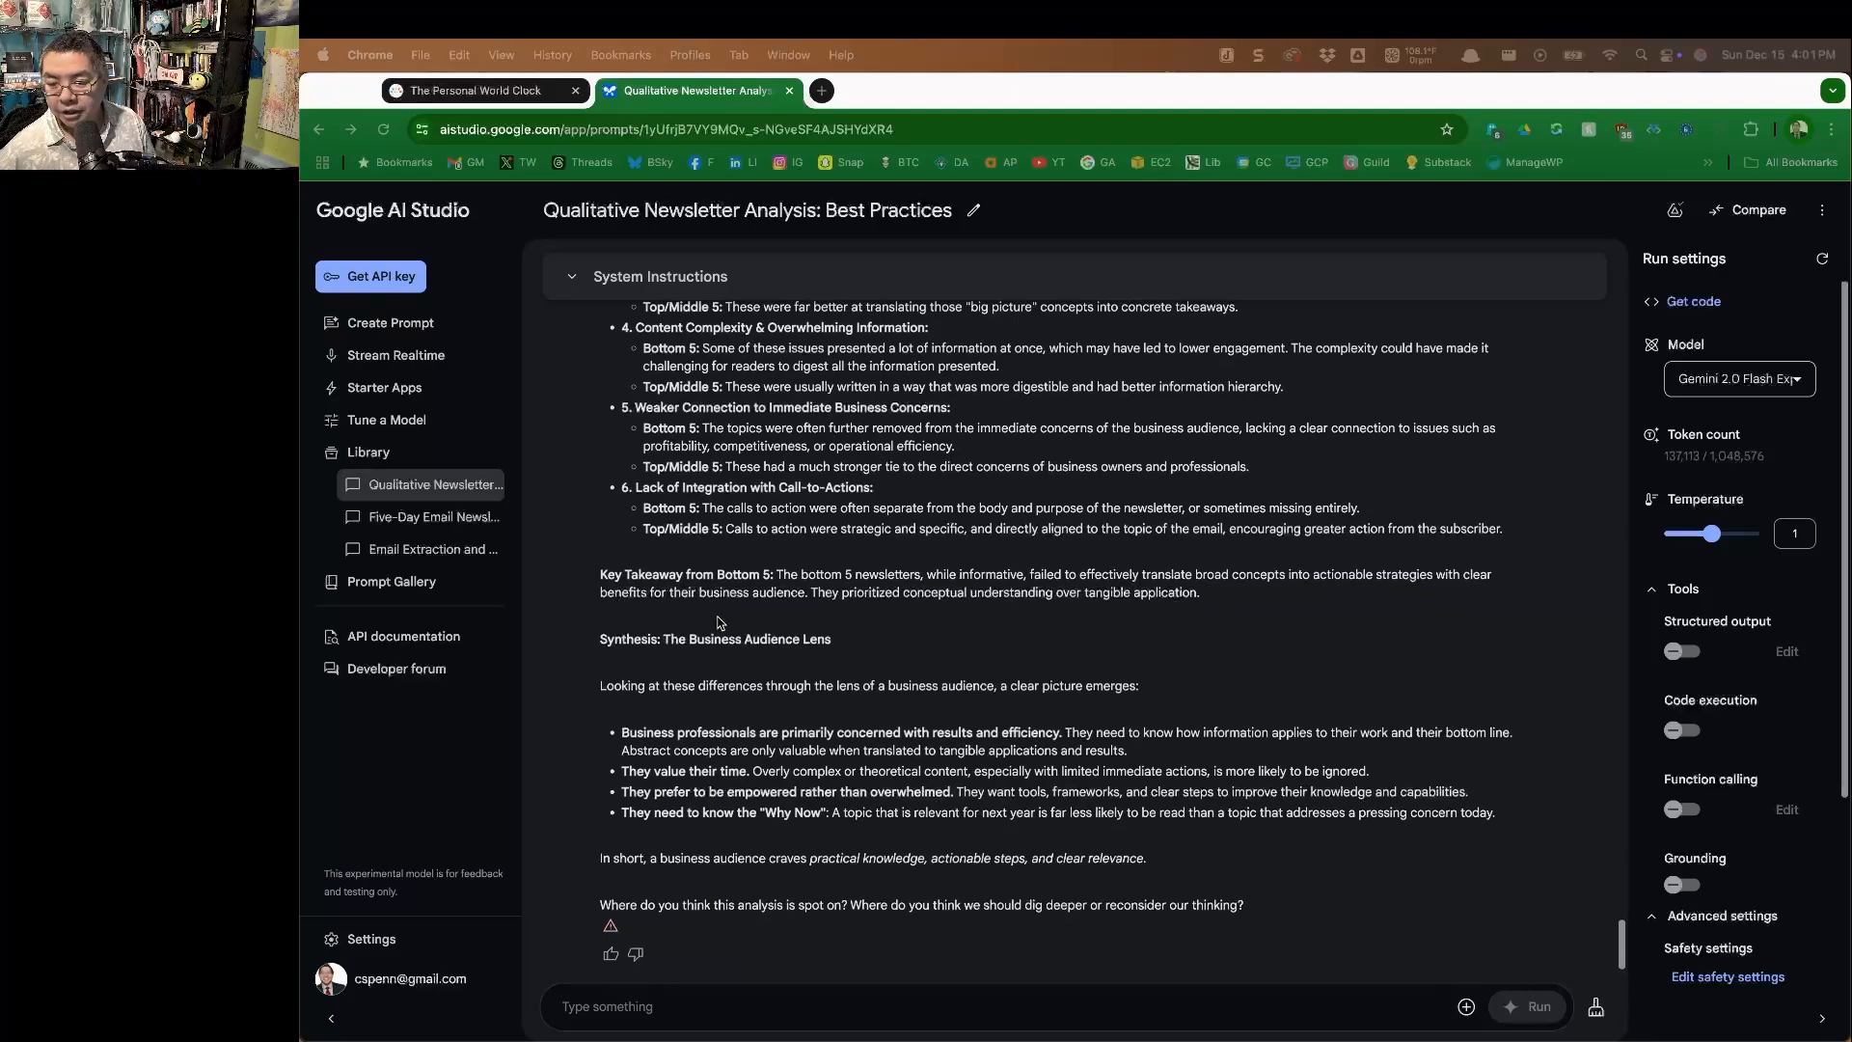